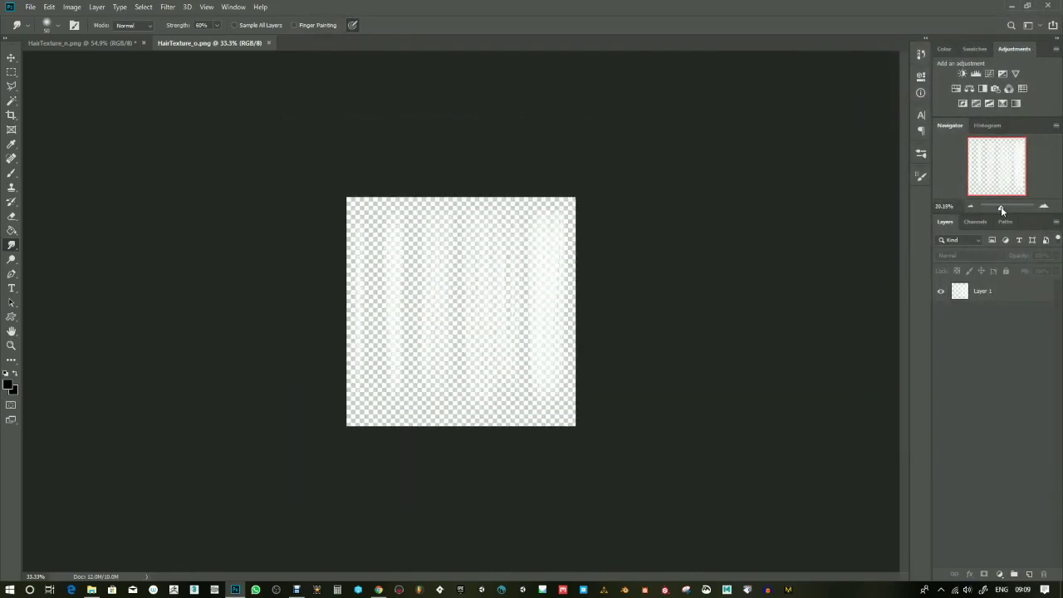
Step: Add a new layer beneath the hair strands layer and fill it with black
{"action": "left_click", "coordinate": [1029, 576]}
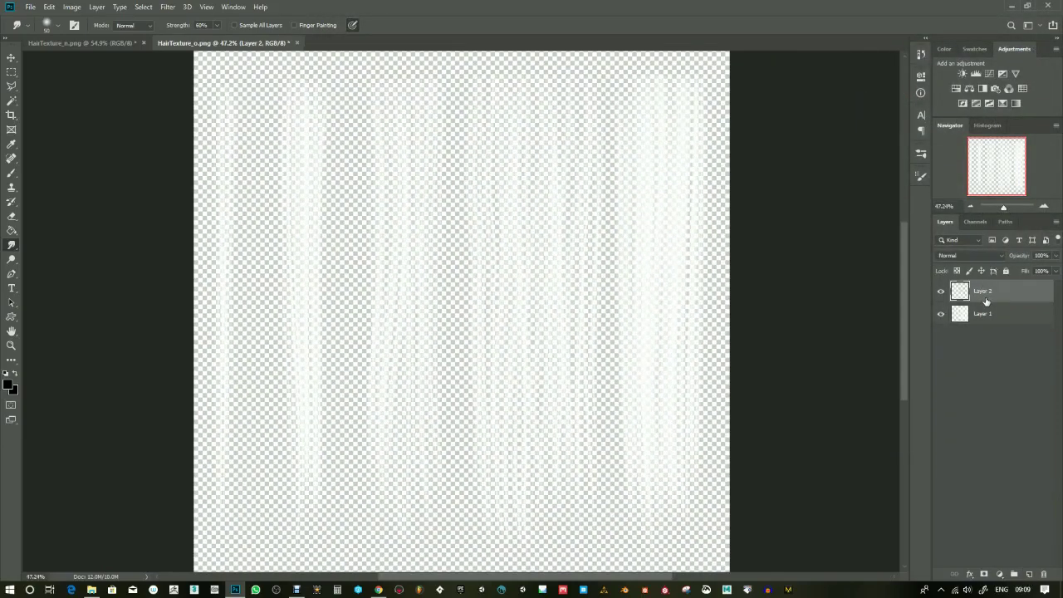
{"action": "left_click_drag", "start_coordinate": [987, 300], "coordinate": [986, 397]}
{"action": "left_click", "coordinate": [12, 230]}
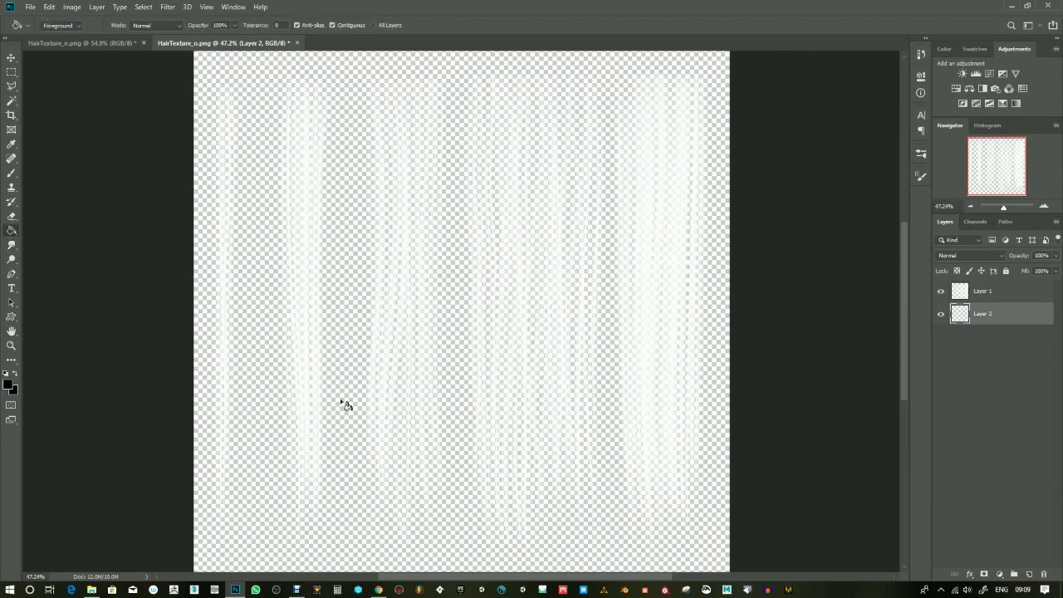
{"action": "left_click", "coordinate": [347, 405]}
Step: Merge the hair strands layer down into the black background layer
{"action": "left_click_drag", "start_coordinate": [1003, 207], "coordinate": [1004, 207]}
{"action": "left_click", "coordinate": [984, 292]}
{"action": "right_click", "coordinate": [985, 293]}
{"action": "left_click", "coordinate": [939, 441]}
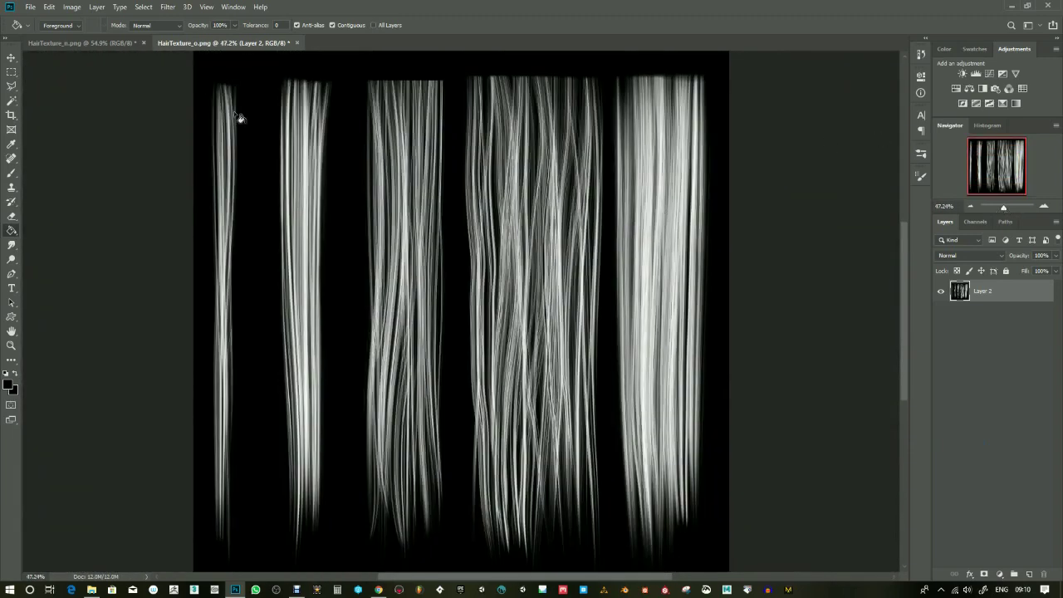
Step: Save the flattened texture over HairTexture_o in Downloads as a PNG with the large file size option
{"action": "key", "text": "ctrl+shift+s"}
{"action": "left_click", "coordinate": [456, 434]}
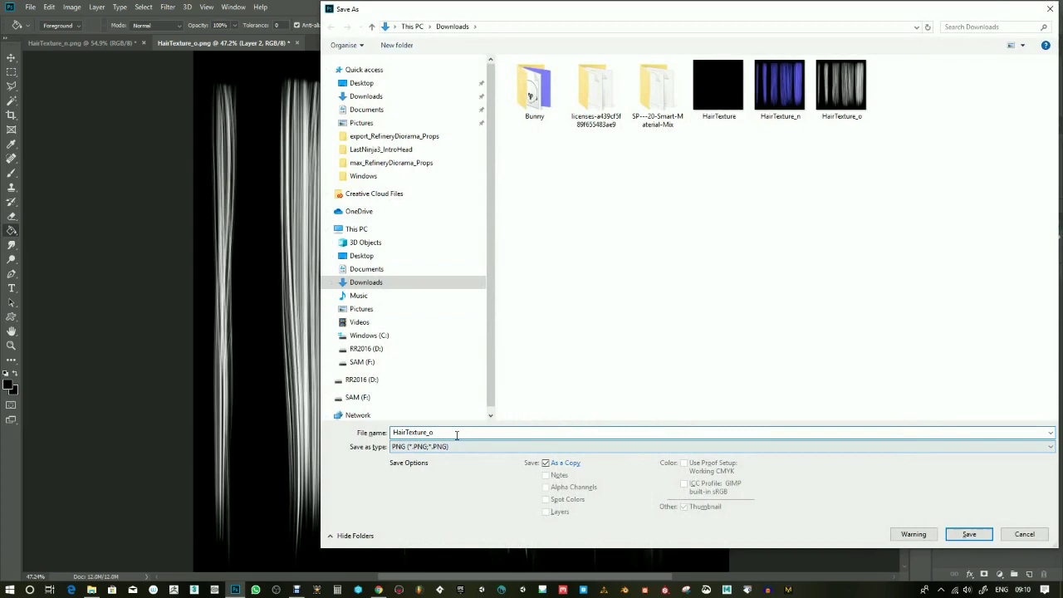
{"action": "left_click", "coordinate": [969, 534]}
{"action": "left_click", "coordinate": [554, 296]}
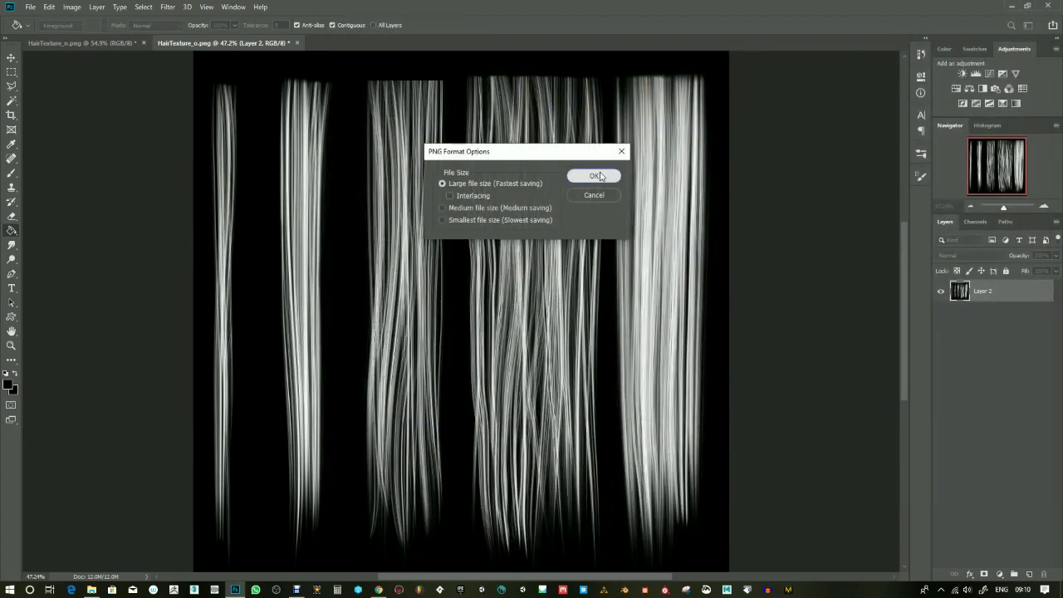
{"action": "left_click", "coordinate": [593, 175]}
Step: Bring up the HairTexture_n document, search the computer for Knald and launch it
{"action": "left_click", "coordinate": [103, 45]}
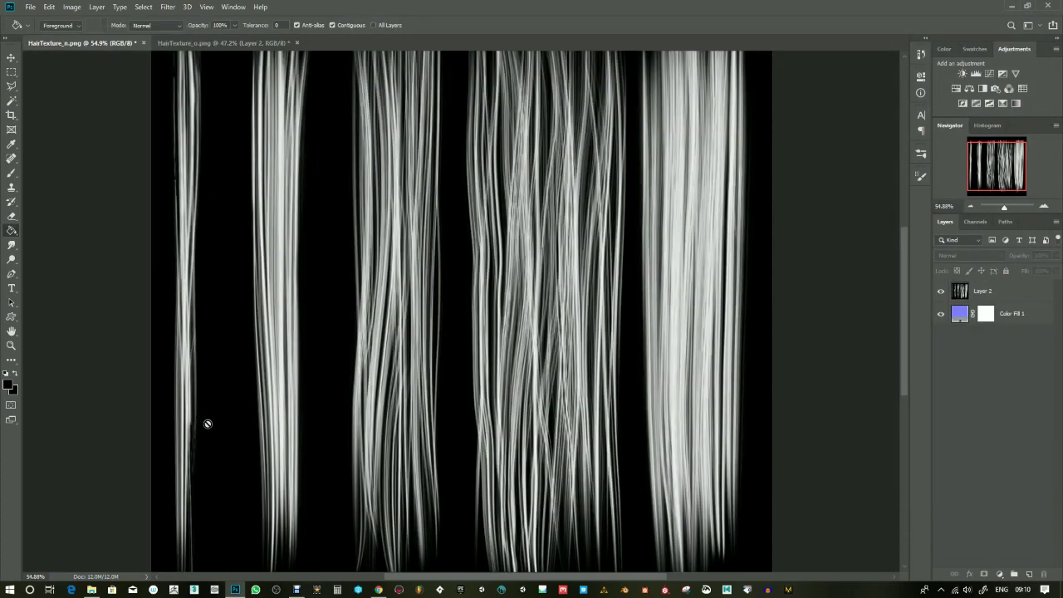
{"action": "left_click", "coordinate": [15, 591]}
{"action": "type", "text": "knal"}
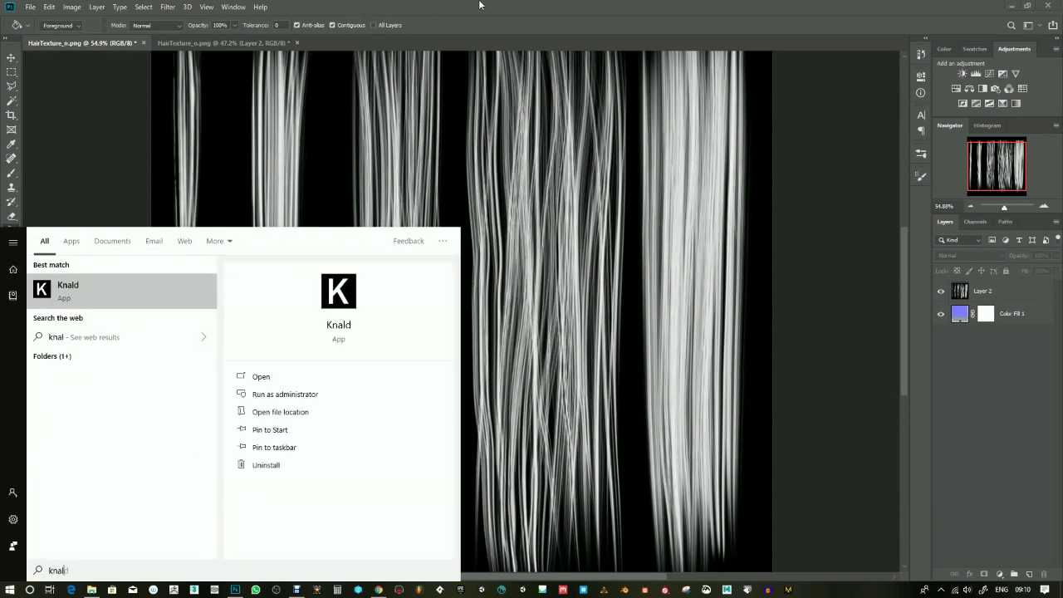
{"action": "left_click", "coordinate": [59, 285]}
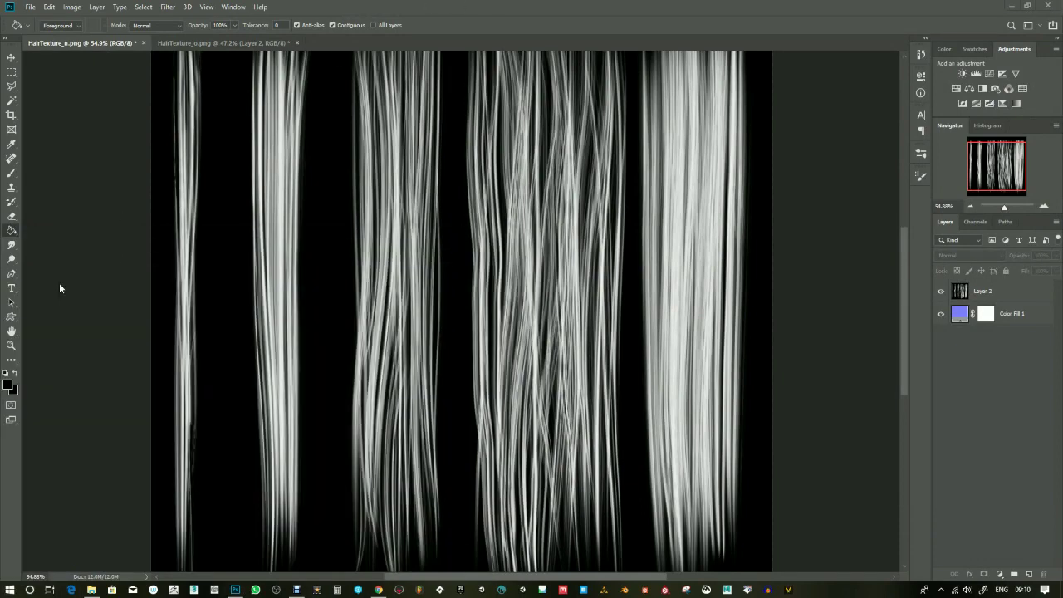
Step: Switch to Chrome, search for "normal map online" in a new tab and open the NormalMap-Online site
{"action": "left_click", "coordinate": [380, 590]}
{"action": "left_click", "coordinate": [811, 9]}
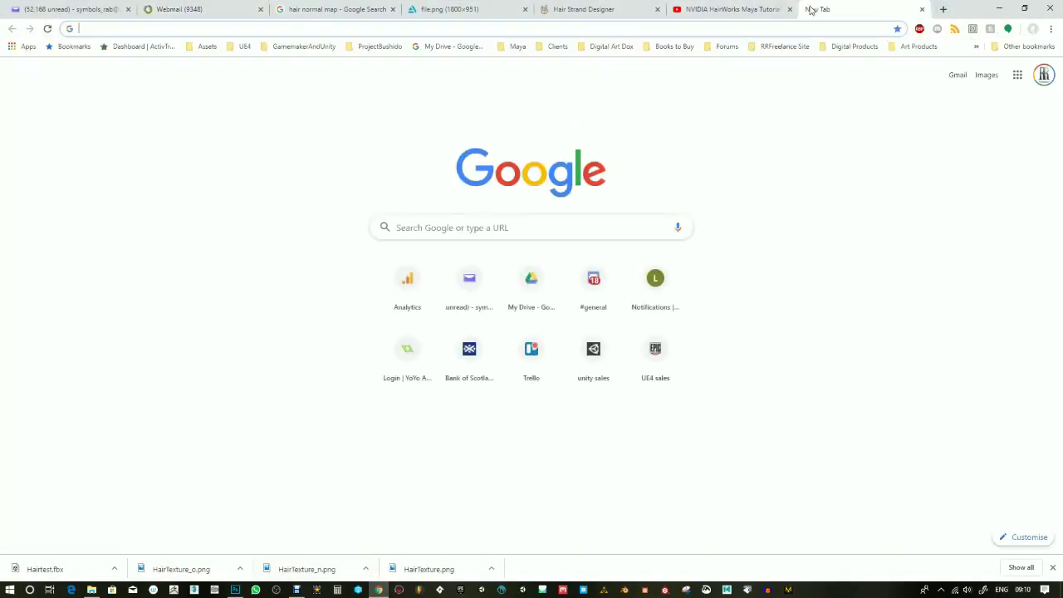
{"action": "type", "text": "no"}
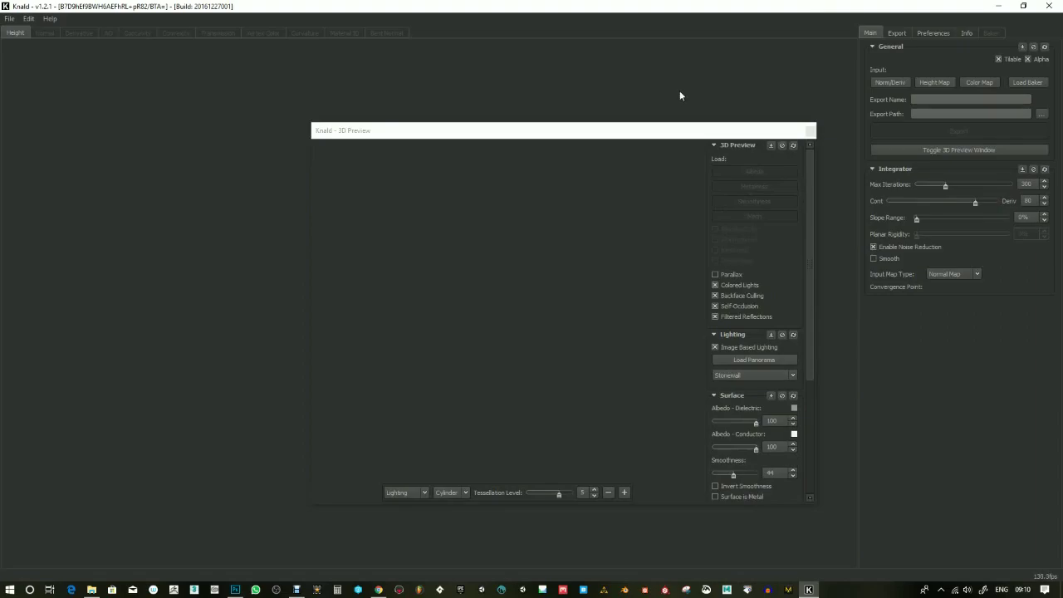
{"action": "key", "text": "alt+Tab"}
{"action": "type", "text": "rmal map online"}
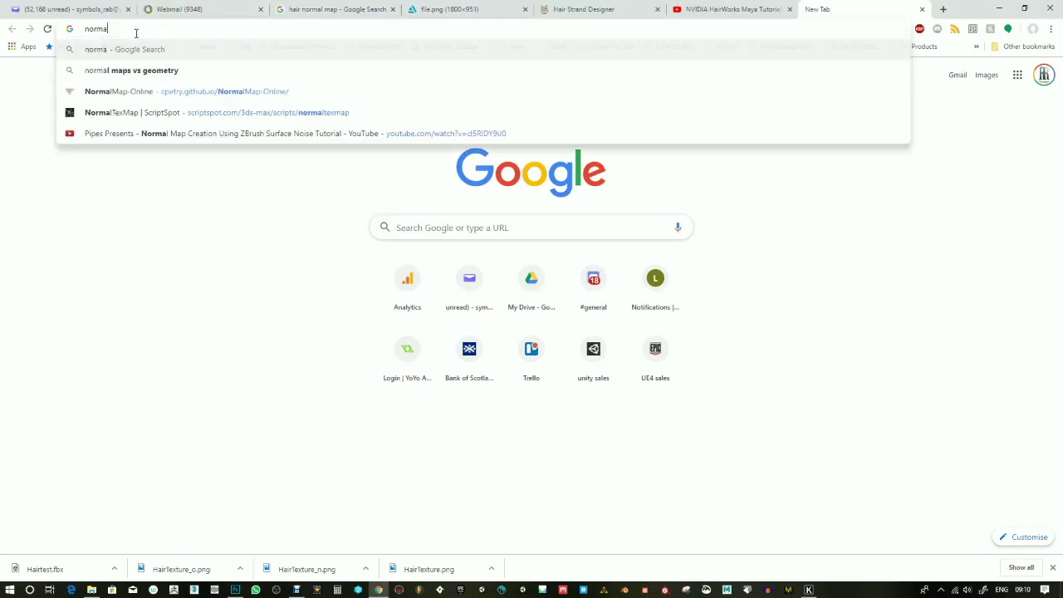
{"action": "key", "text": "Return"}
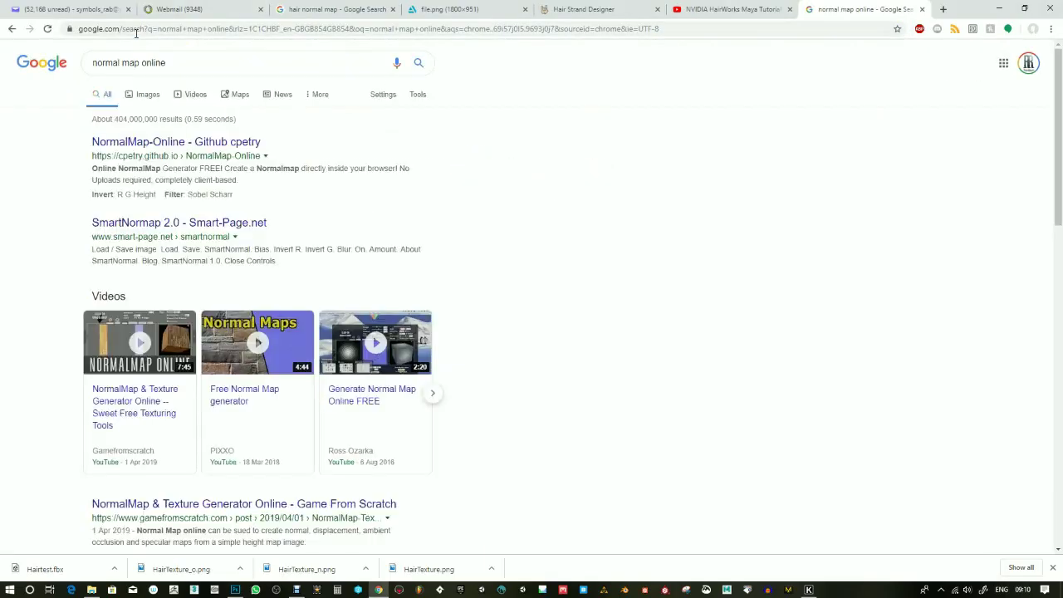
{"action": "left_click", "coordinate": [146, 141]}
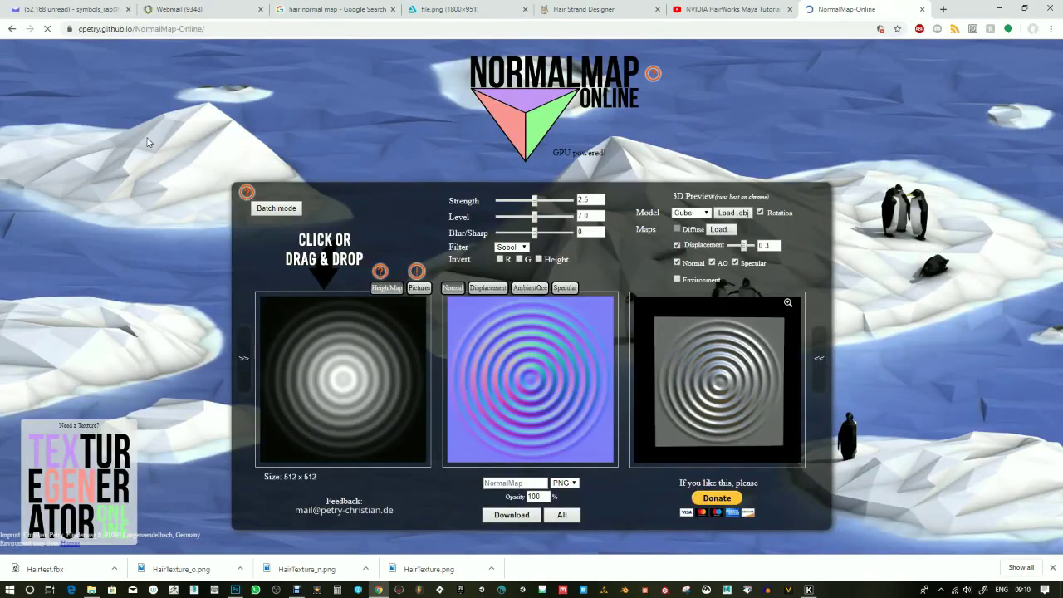
Step: Load HairTexture_o from the Downloads folder as the height map
{"action": "left_click", "coordinate": [324, 424]}
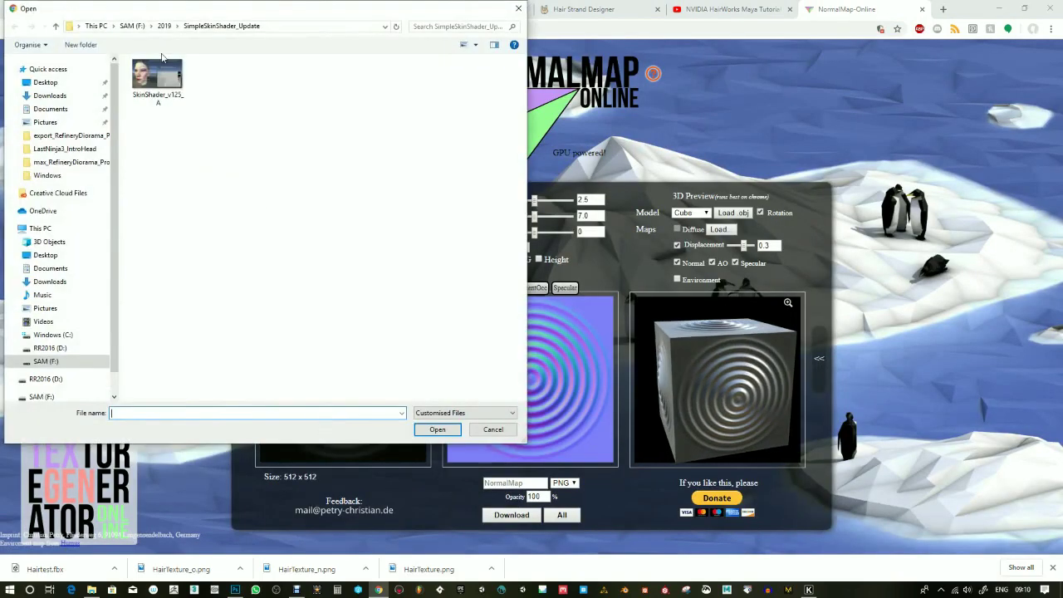
{"action": "left_click", "coordinate": [52, 97]}
{"action": "double_click", "coordinate": [487, 85]}
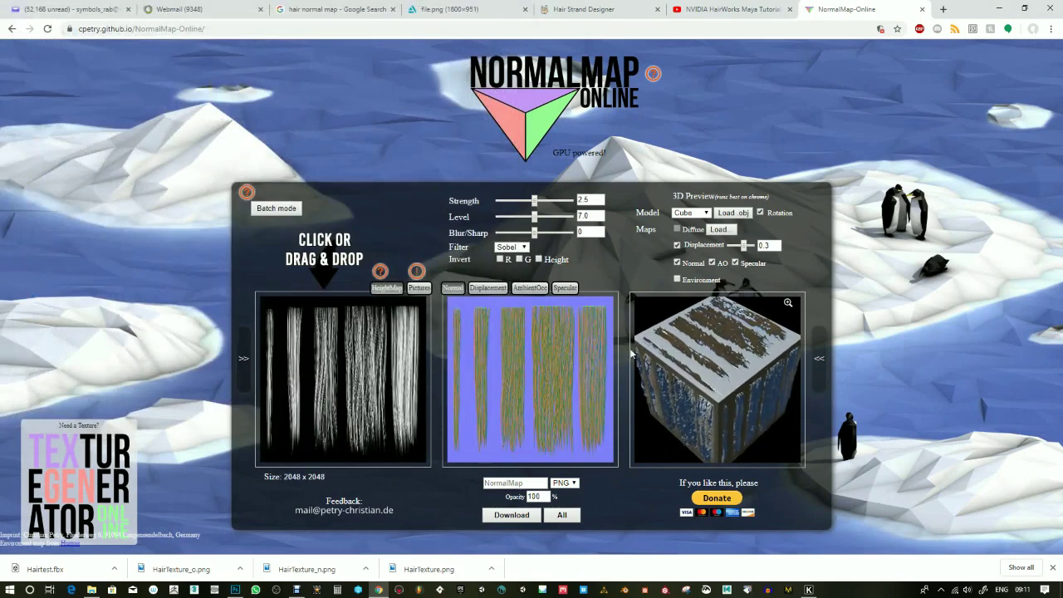
Step: Turn off displacement in the 3D preview and set the normal map's strength to 2.06, level to 9.8 and blur/sharp to -6
{"action": "left_click", "coordinate": [677, 246]}
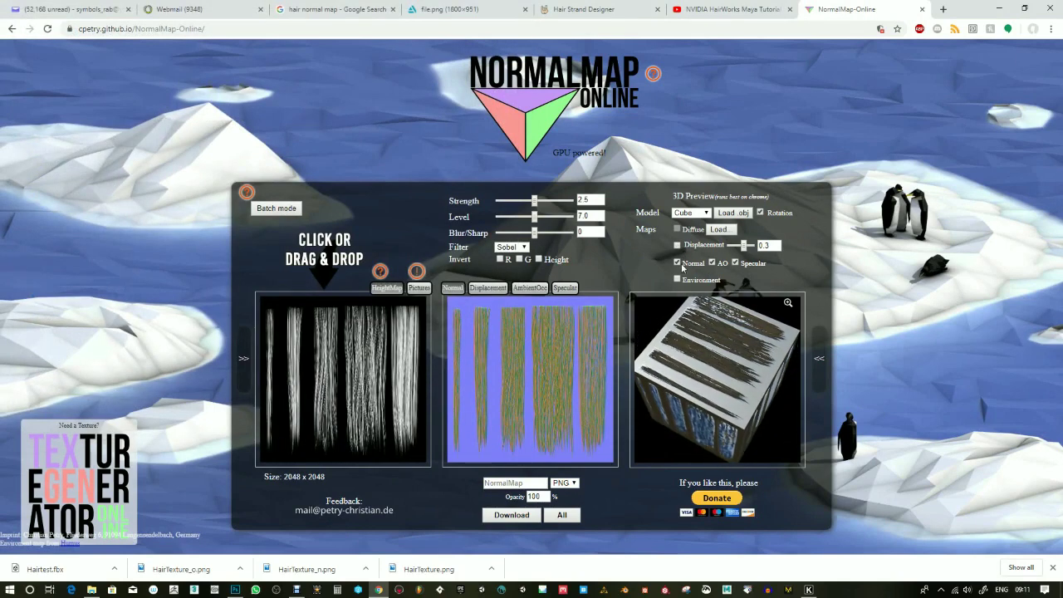
{"action": "left_click_drag", "start_coordinate": [743, 246], "coordinate": [732, 246]}
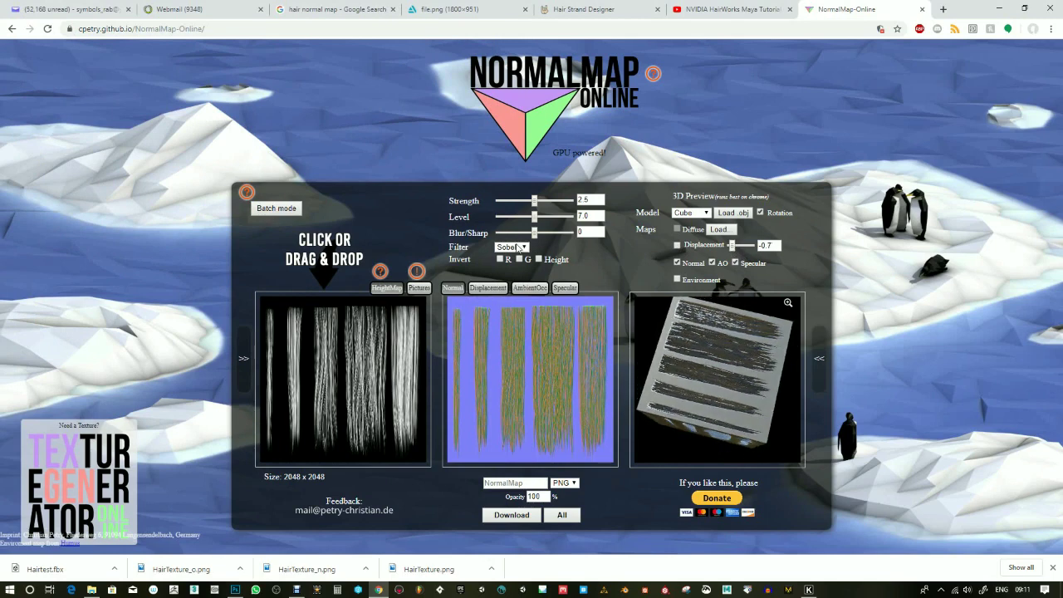
{"action": "left_click_drag", "start_coordinate": [534, 233], "coordinate": [528, 208]}
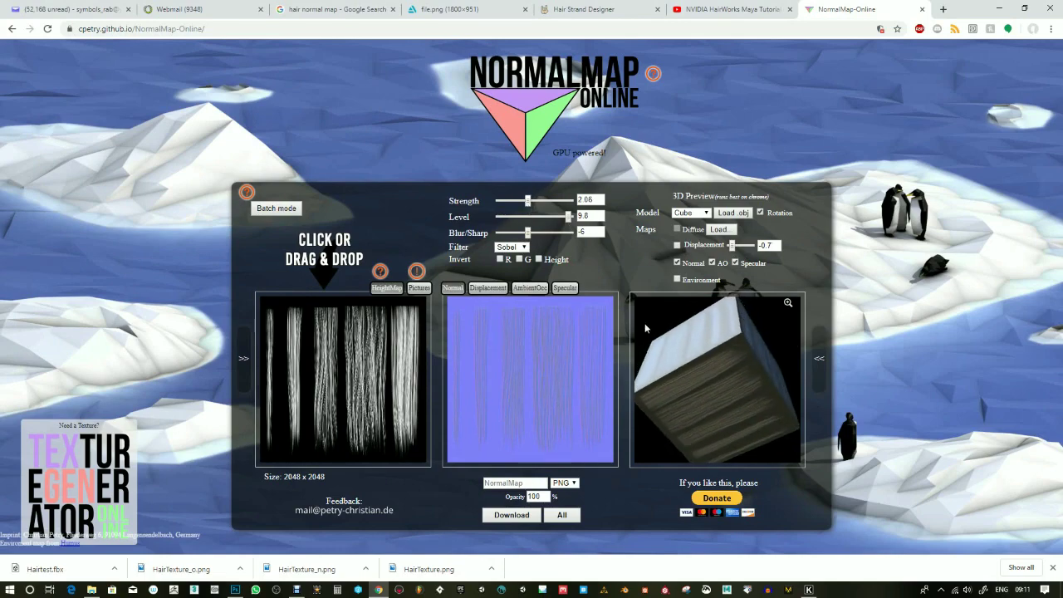
Step: Inspect the enlarged 3D preview of the cube and download the normal map as a PNG
{"action": "left_click", "coordinate": [788, 304]}
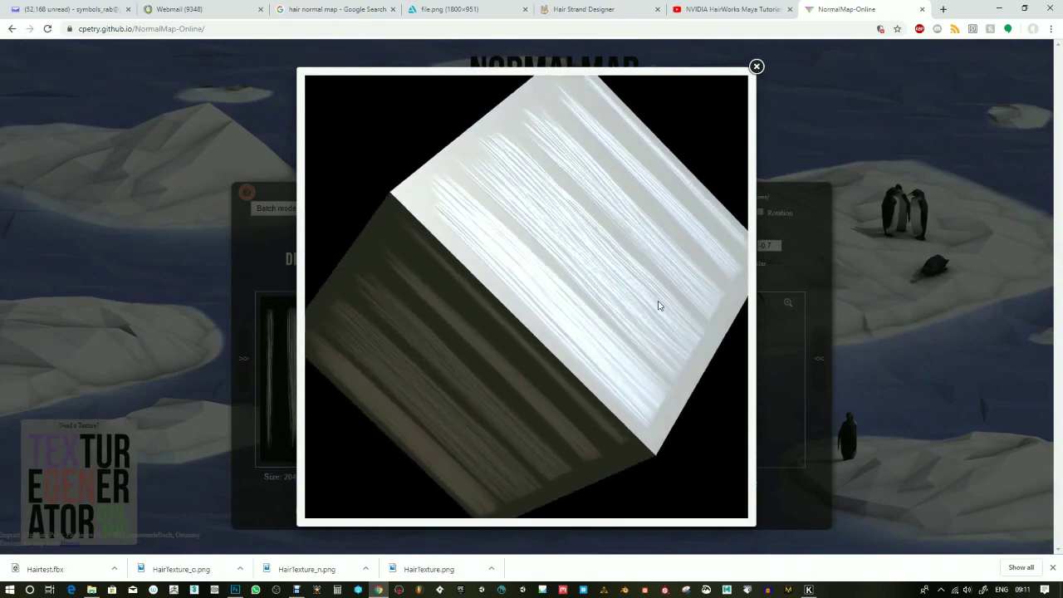
{"action": "left_click", "coordinate": [756, 67]}
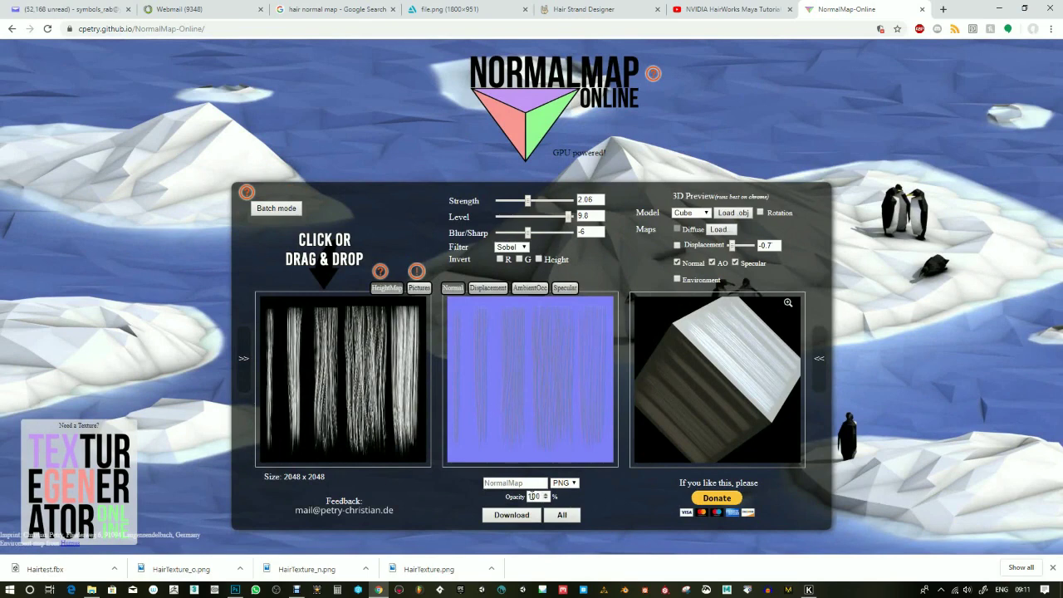
{"action": "left_click", "coordinate": [511, 515]}
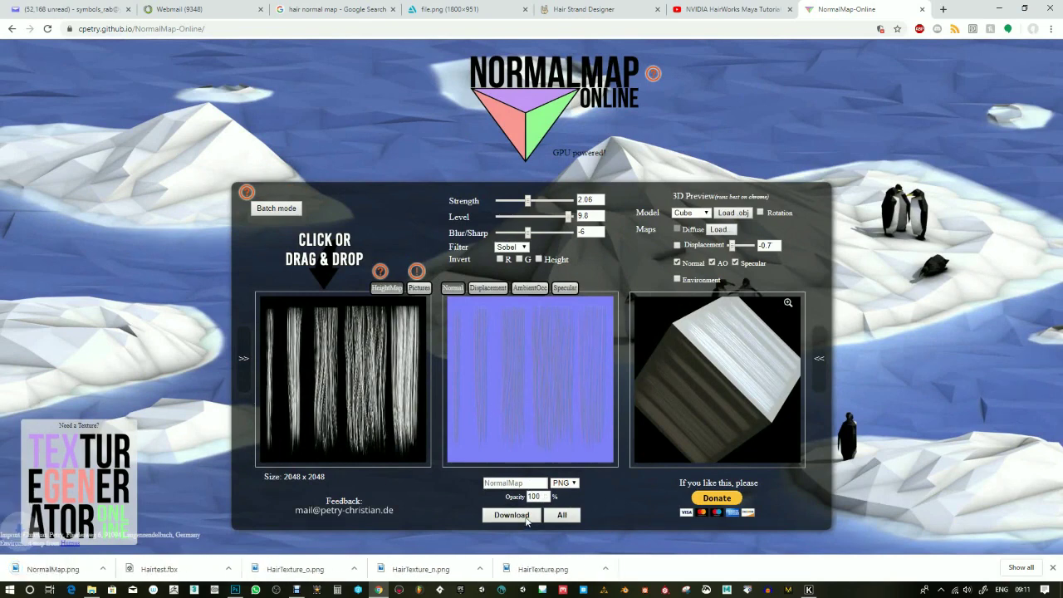
Step: Compare the normal and ambient occlusion maps and download the ambient occlusion map as a PNG
{"action": "left_click", "coordinate": [530, 287]}
{"action": "left_click", "coordinate": [453, 288]}
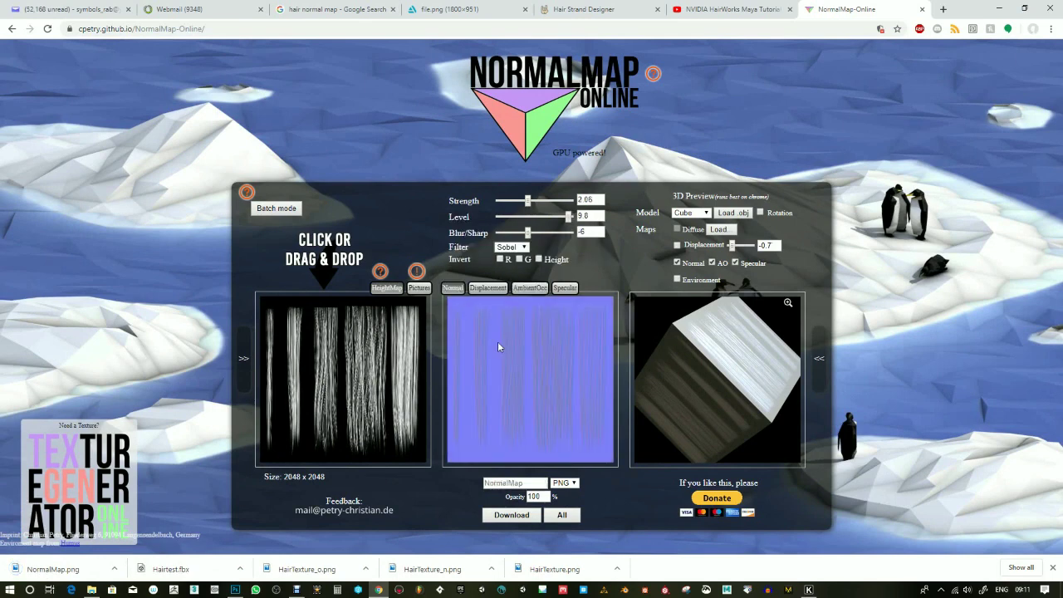
{"action": "left_click", "coordinate": [530, 288]}
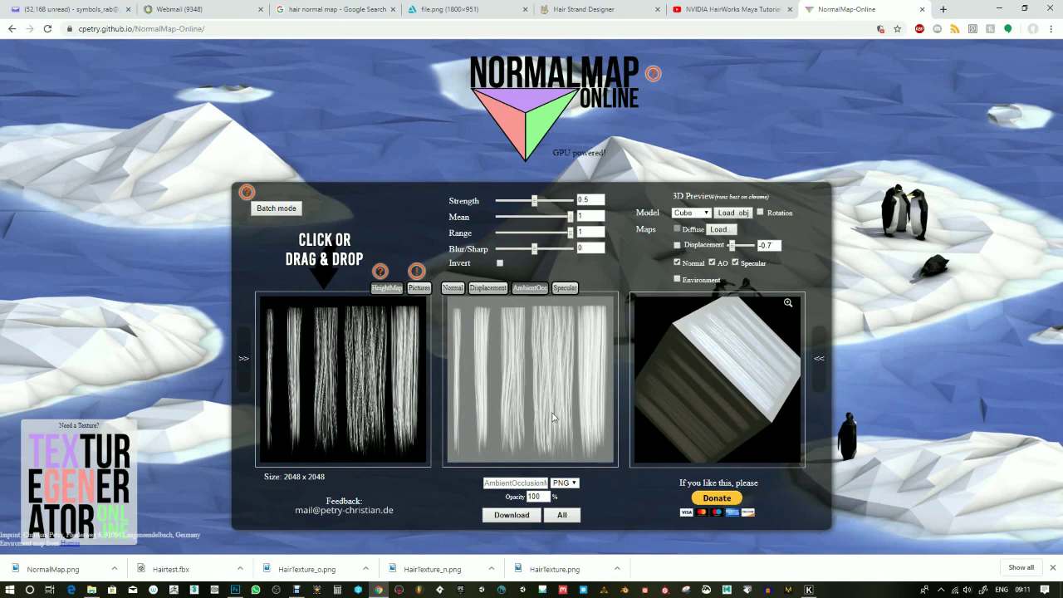
{"action": "left_click", "coordinate": [513, 516]}
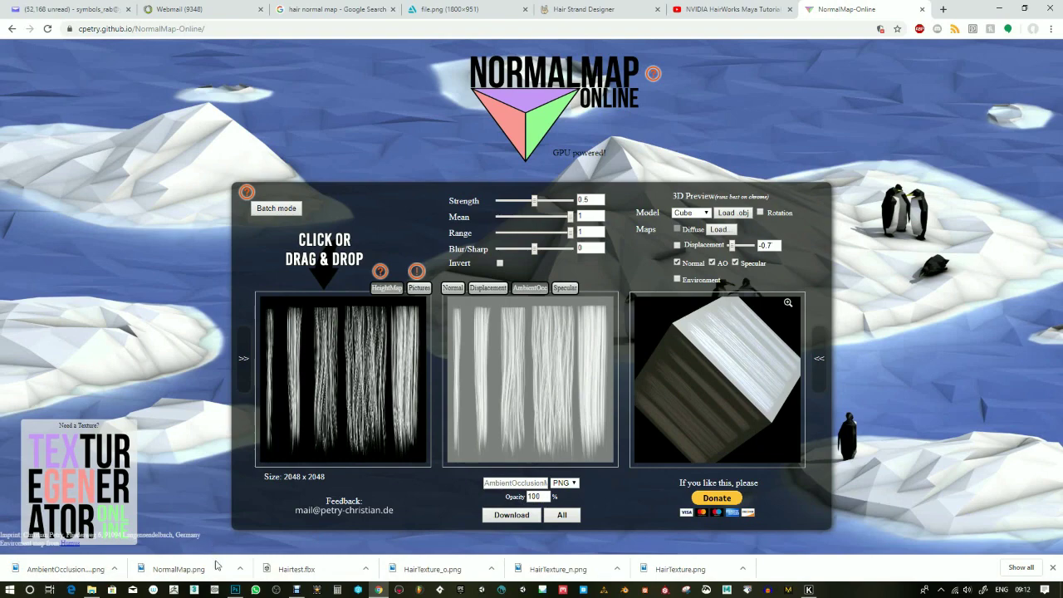
Step: Switch to Knald and open HairTexture_o from the Downloads folder as the color map
{"action": "left_click", "coordinate": [235, 590]}
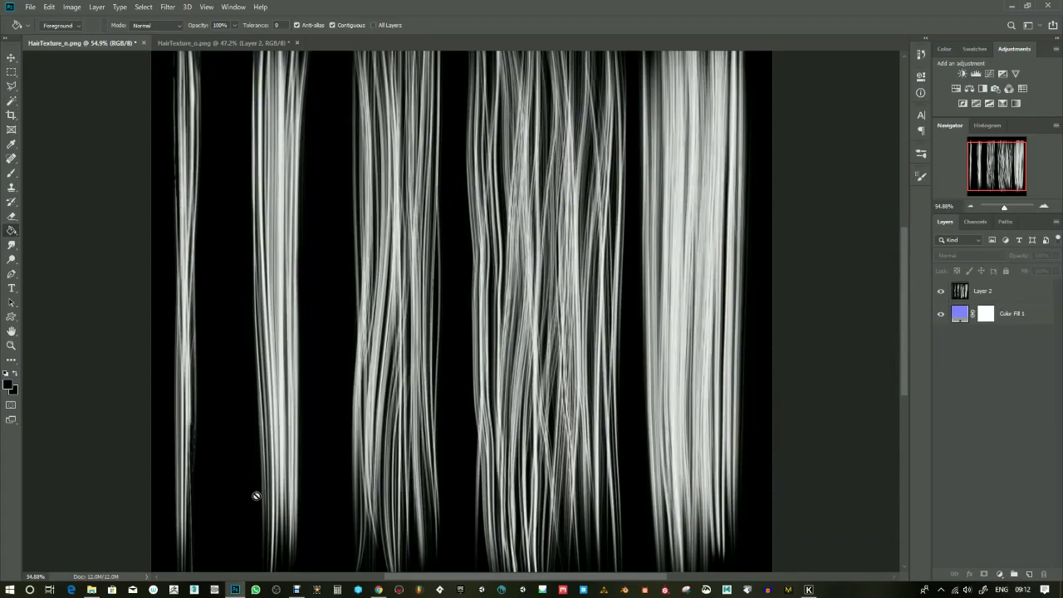
{"action": "left_click", "coordinate": [808, 589]}
{"action": "left_click", "coordinate": [808, 131]}
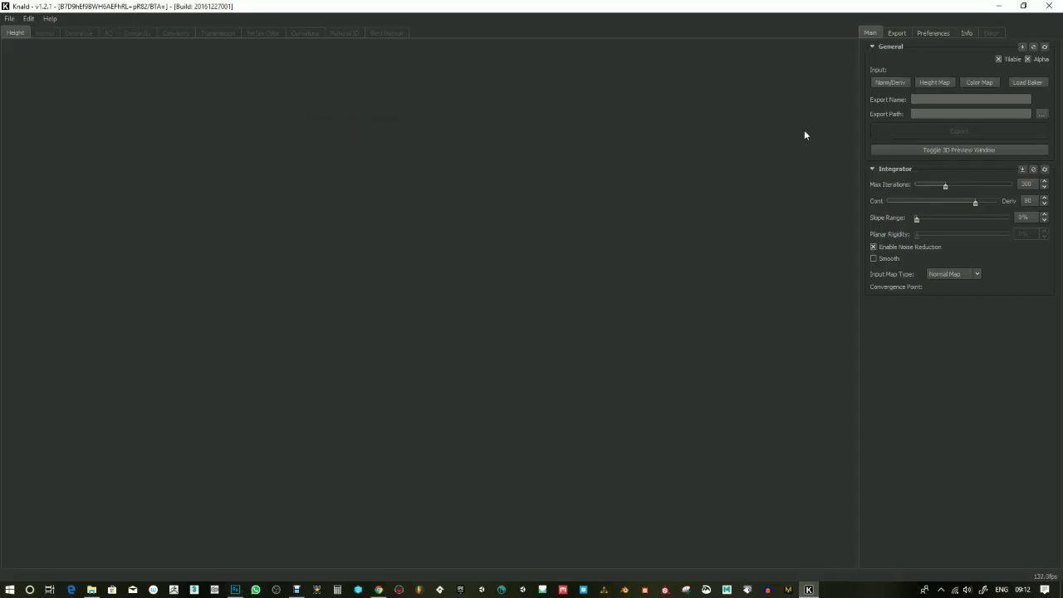
{"action": "left_click", "coordinate": [9, 18]}
{"action": "left_click", "coordinate": [27, 52]}
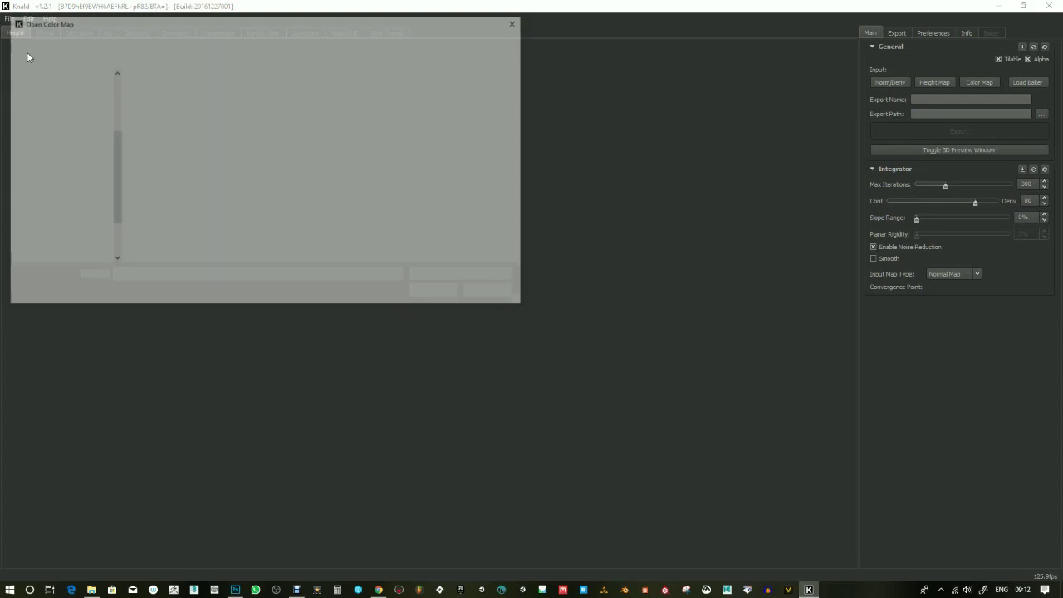
{"action": "left_click", "coordinate": [62, 179]}
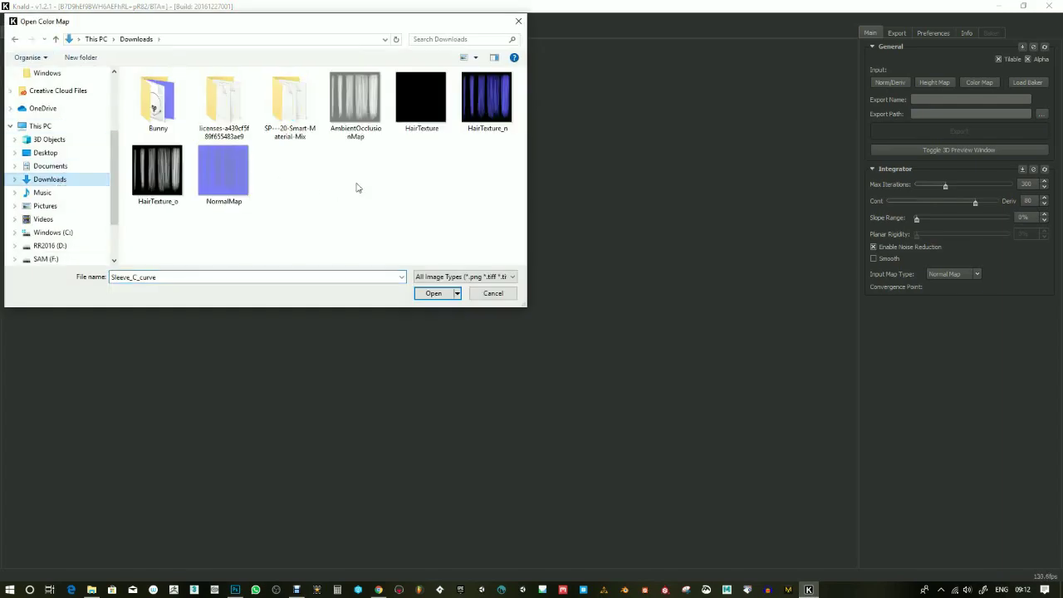
{"action": "double_click", "coordinate": [145, 186]}
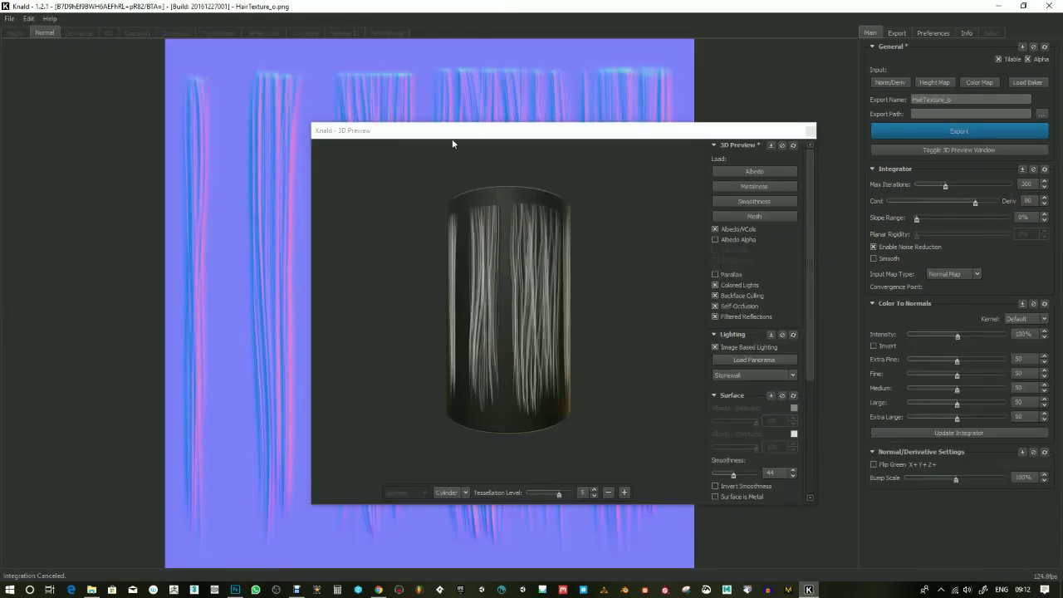
Step: Dock the 3D preview window beside the normal map view and narrow its pane
{"action": "left_click_drag", "start_coordinate": [452, 139], "coordinate": [1, 191]}
{"action": "left_click_drag", "start_coordinate": [551, 273], "coordinate": [344, 271]}
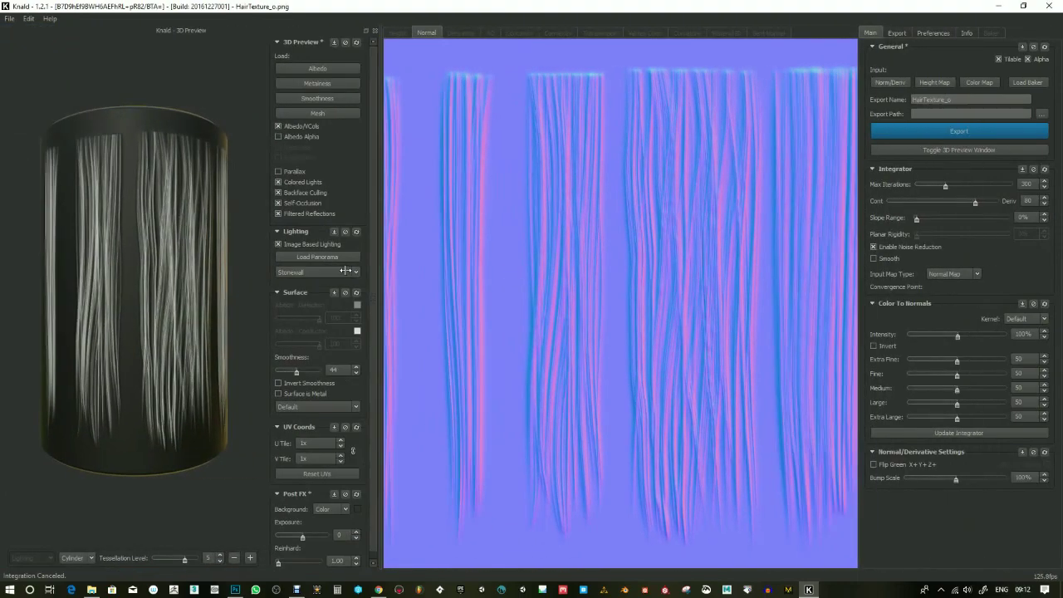
Step: Set Color To Normals to extra large 1, large 15, medium 27, fine 48 and extra fine 59, checking the cylinder preview
{"action": "left_click_drag", "start_coordinate": [958, 419], "coordinate": [887, 421]}
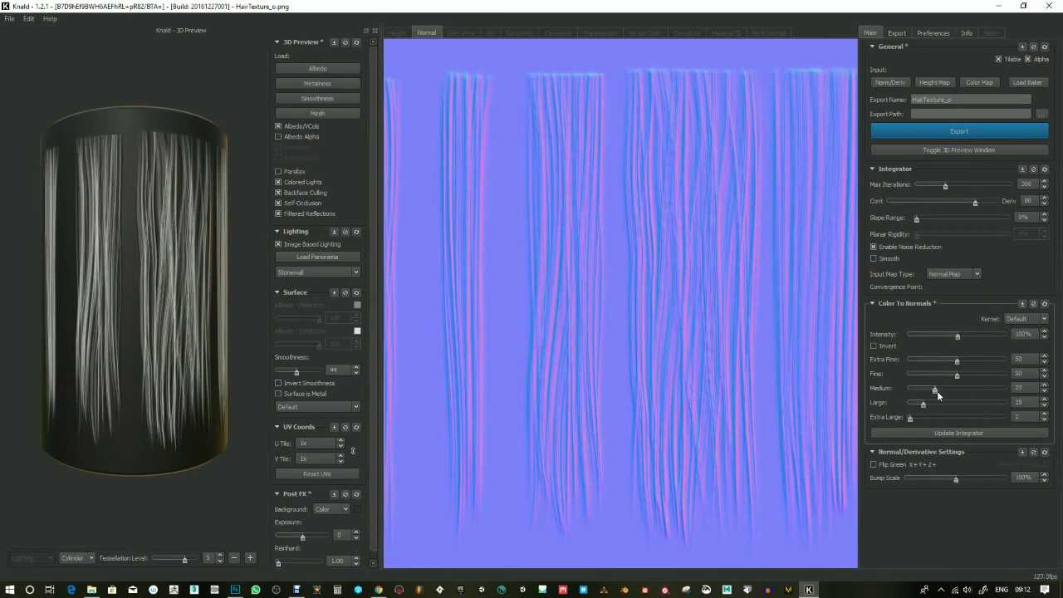
{"action": "left_click_drag", "start_coordinate": [944, 379], "coordinate": [954, 378]}
{"action": "left_click_drag", "start_coordinate": [162, 299], "coordinate": [202, 308]}
{"action": "scroll", "coordinate": [150, 264], "scroll_direction": "up", "scroll_amount": 5}
{"action": "scroll", "coordinate": [150, 275], "scroll_direction": "down", "scroll_amount": 4}
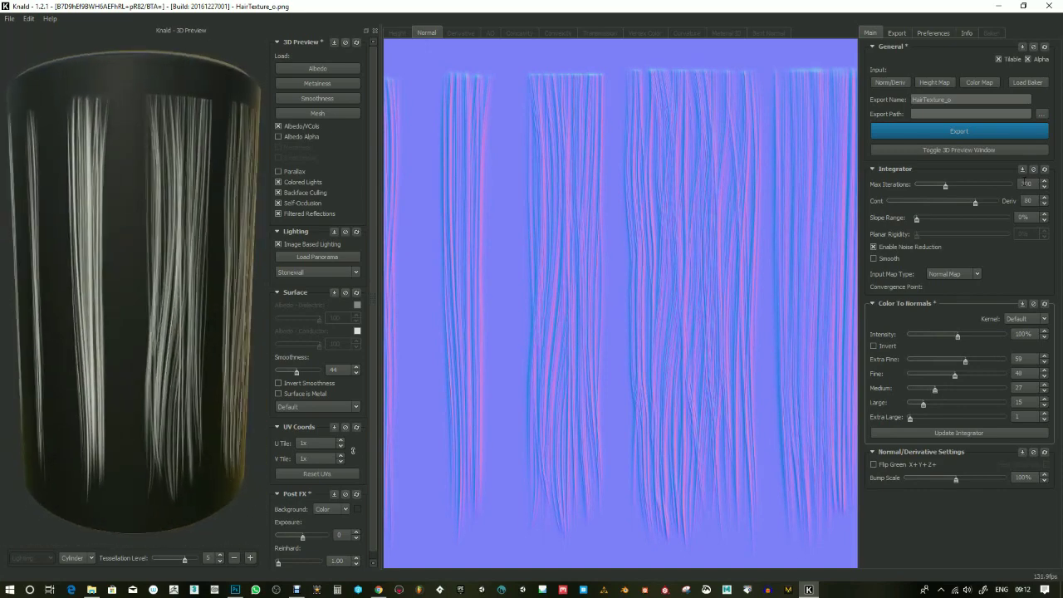
Step: Set the export name to HairTexture_Fix and update the integrator to generate and show the AO map
{"action": "left_click", "coordinate": [978, 101]}
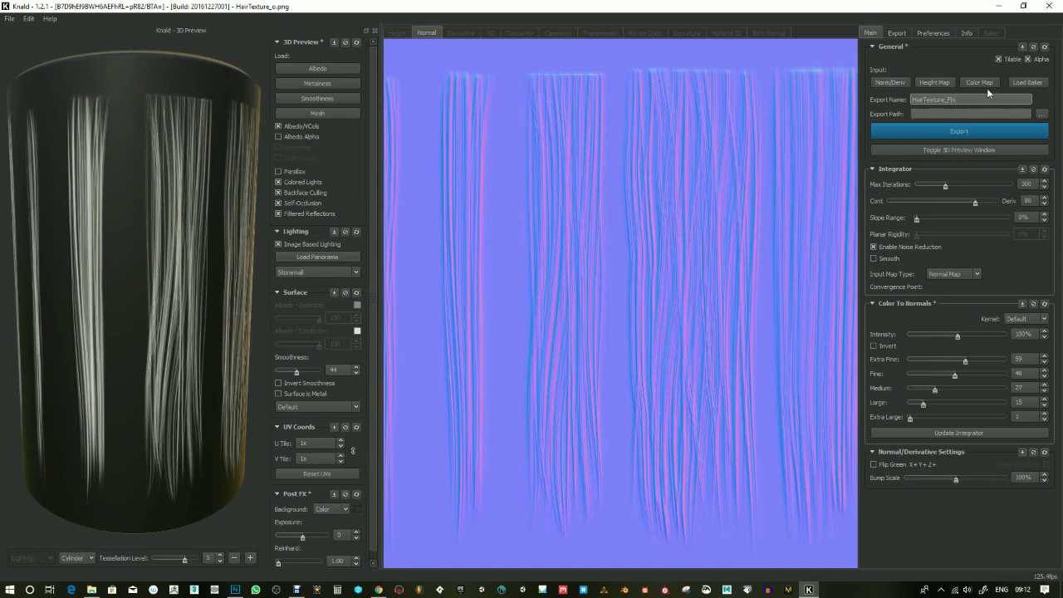
{"action": "left_click", "coordinate": [959, 433]}
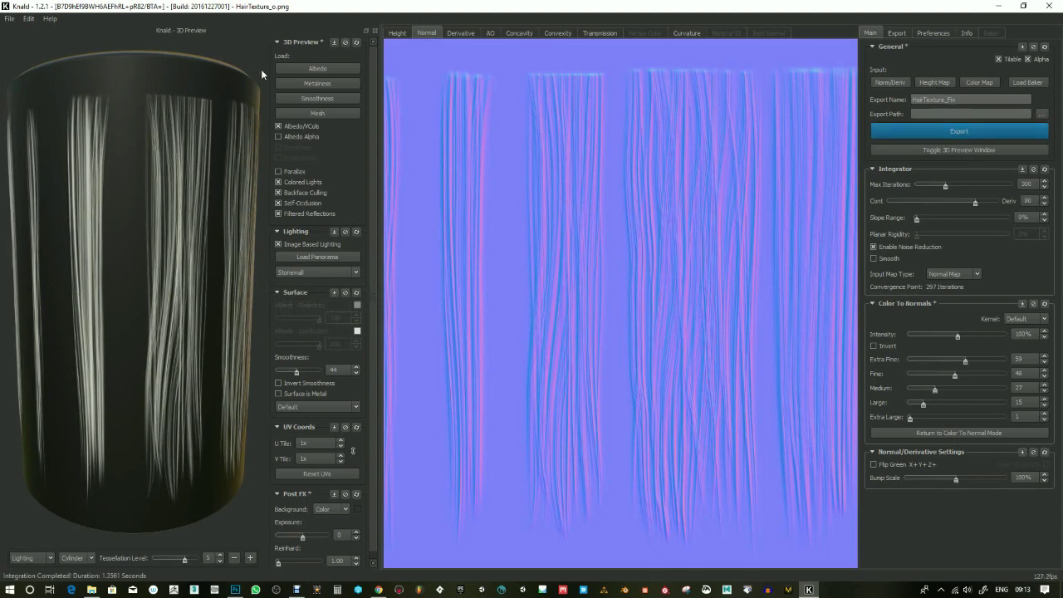
{"action": "left_click", "coordinate": [490, 33]}
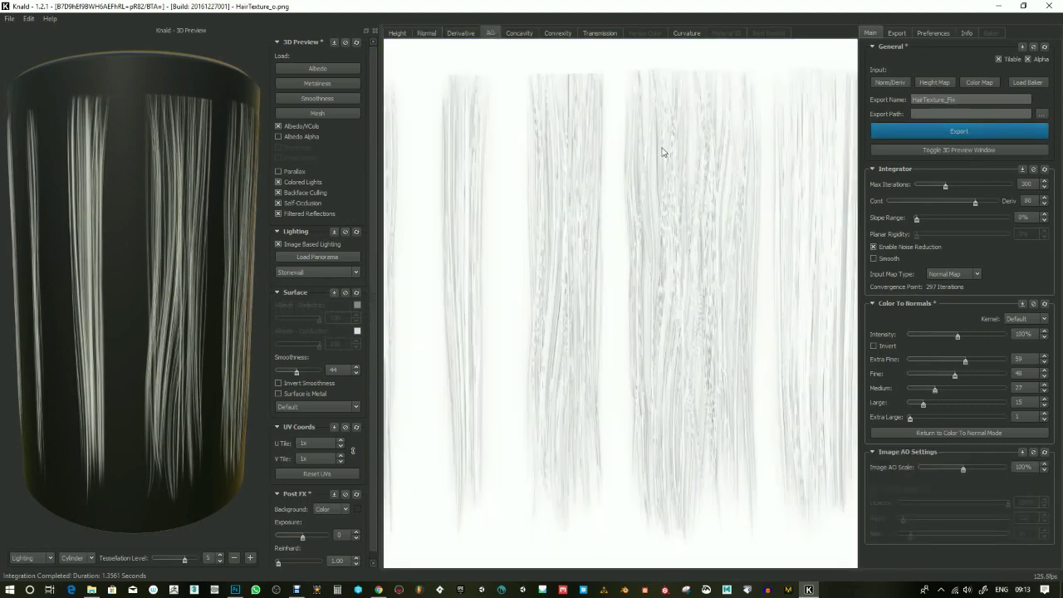
Step: Review the generated concavity, convexity, AO, derivative, height and normal maps of the hair texture
{"action": "left_click", "coordinate": [519, 33]}
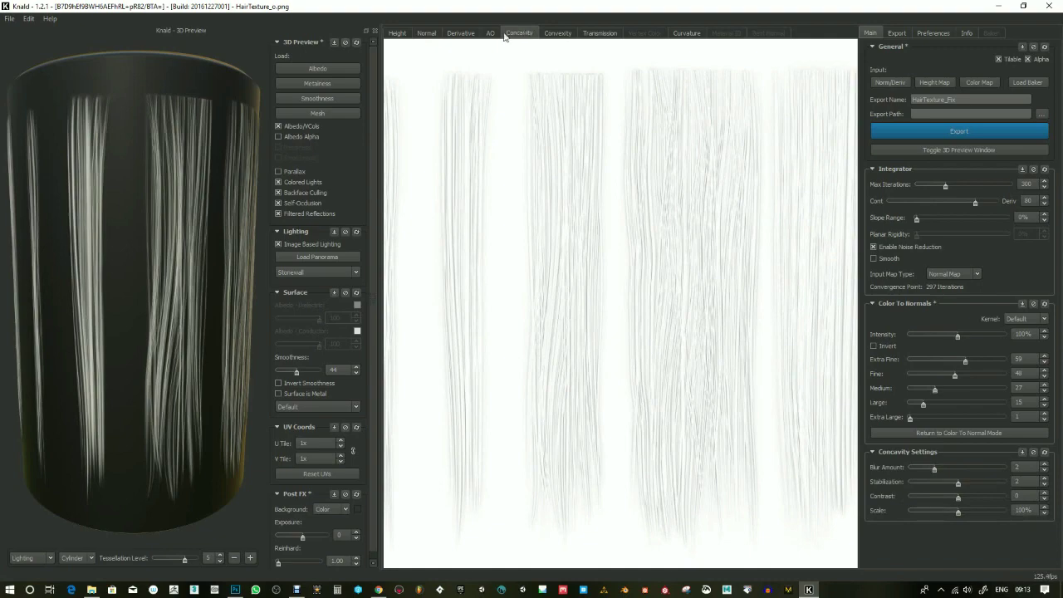
{"action": "left_click", "coordinate": [548, 34]}
{"action": "left_click", "coordinate": [490, 34]}
{"action": "left_click", "coordinate": [430, 35]}
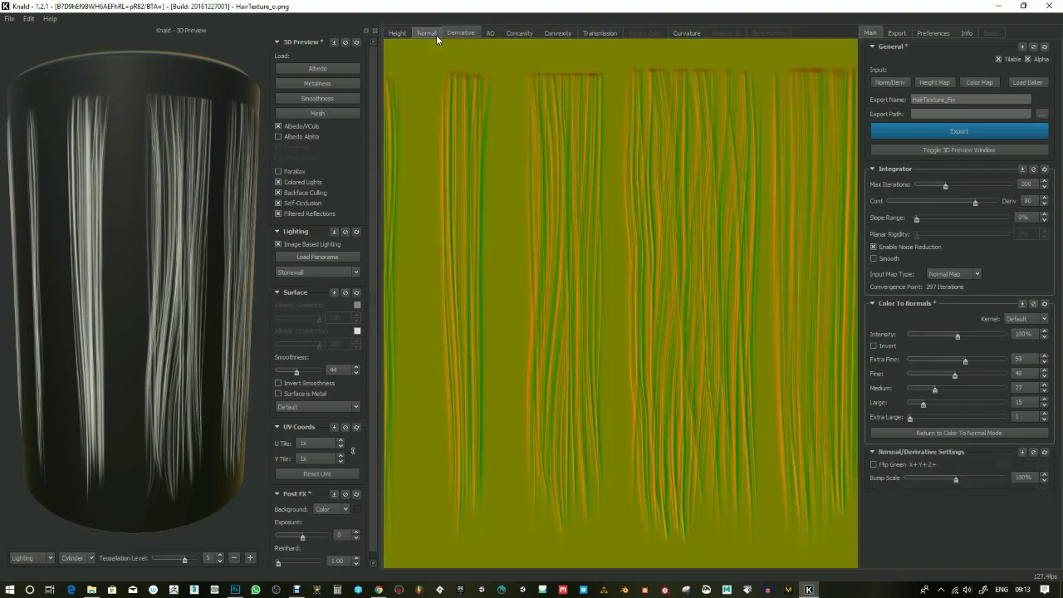
{"action": "left_click", "coordinate": [435, 34]}
{"action": "left_click", "coordinate": [491, 35]}
{"action": "left_click", "coordinate": [513, 35]}
{"action": "left_click", "coordinate": [418, 35]}
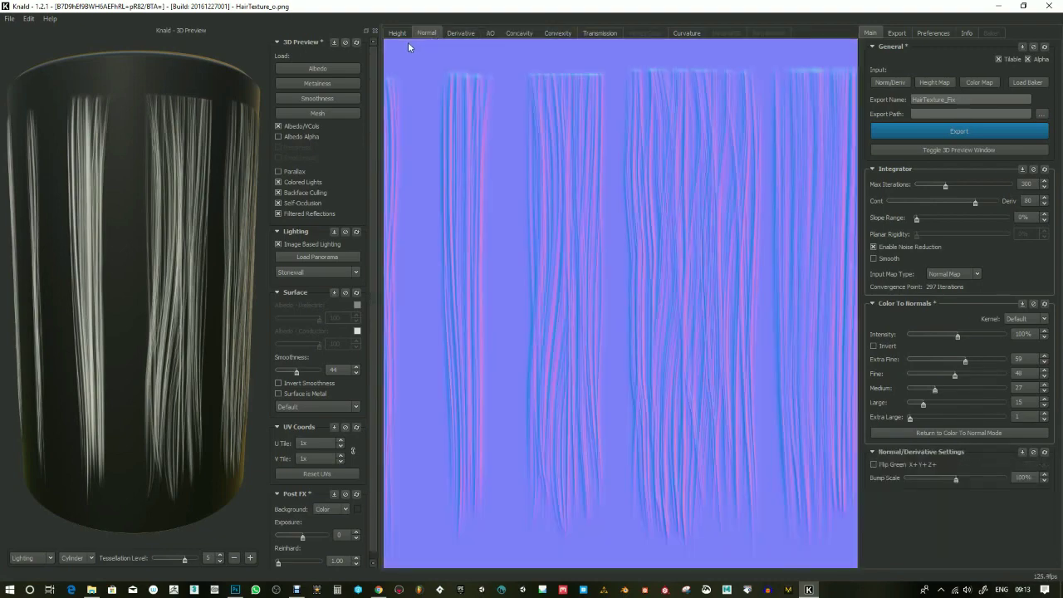
{"action": "left_click", "coordinate": [400, 34]}
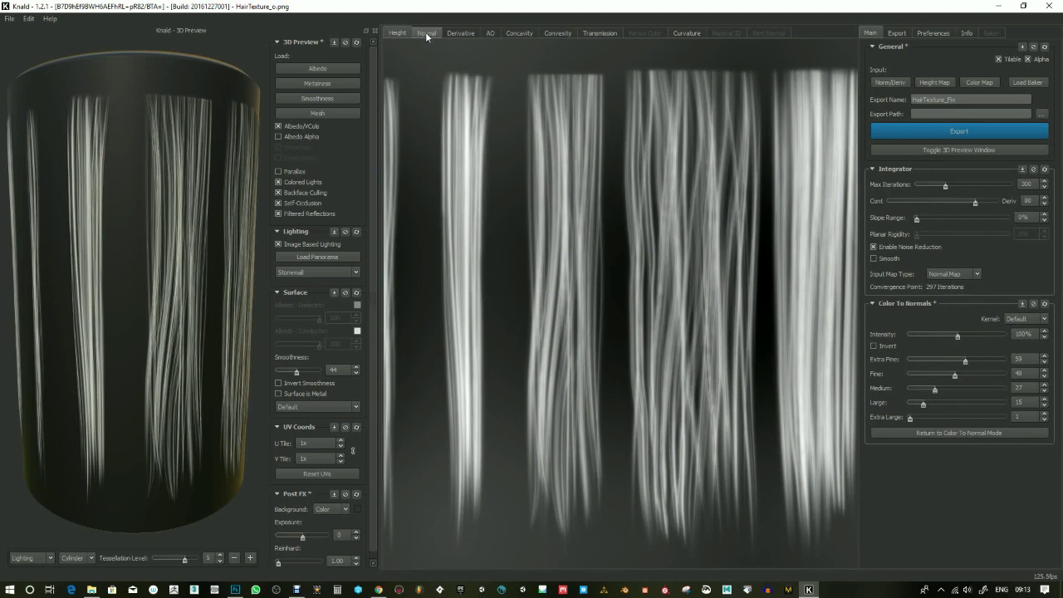
{"action": "left_click", "coordinate": [425, 32]}
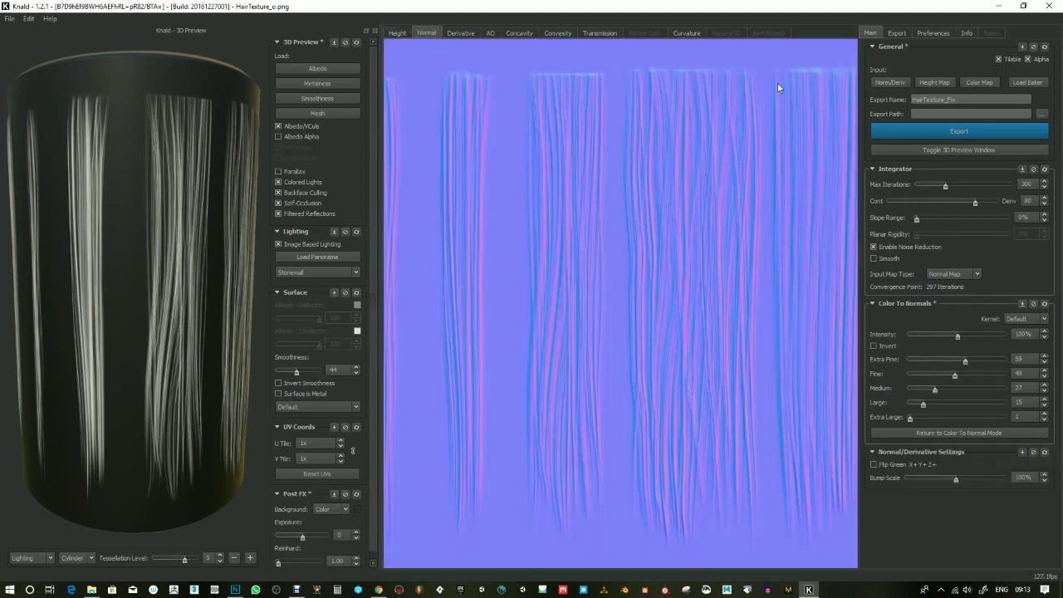
Step: Set the global export format to 8-bit PNG and exclude the derivative, concavity and transmission maps
{"action": "left_click", "coordinate": [898, 33]}
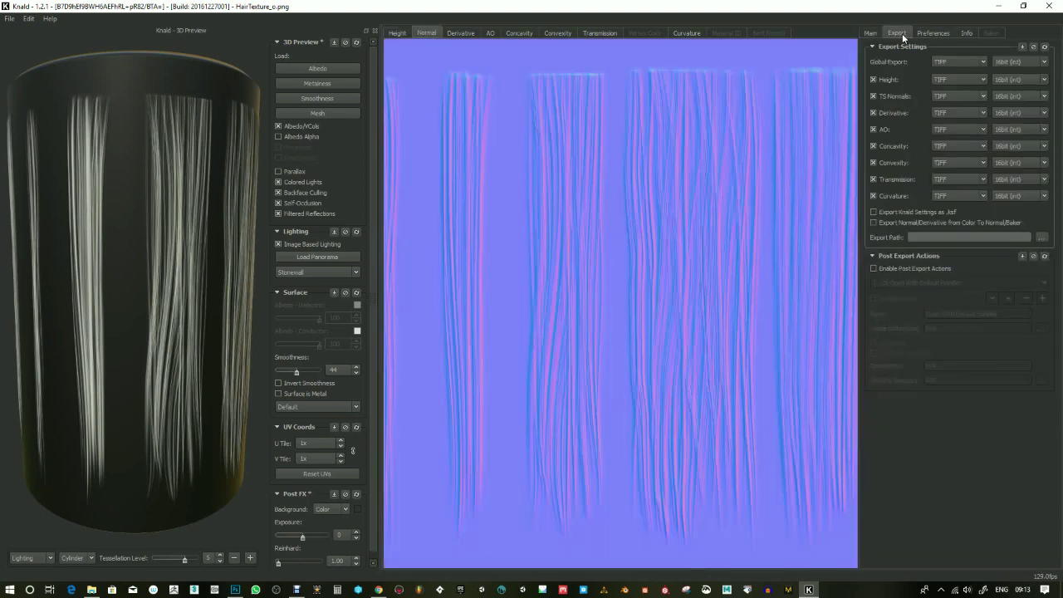
{"action": "left_click", "coordinate": [984, 62]}
{"action": "left_click", "coordinate": [955, 79]}
{"action": "left_click", "coordinate": [1036, 63]}
{"action": "left_click", "coordinate": [1022, 75]}
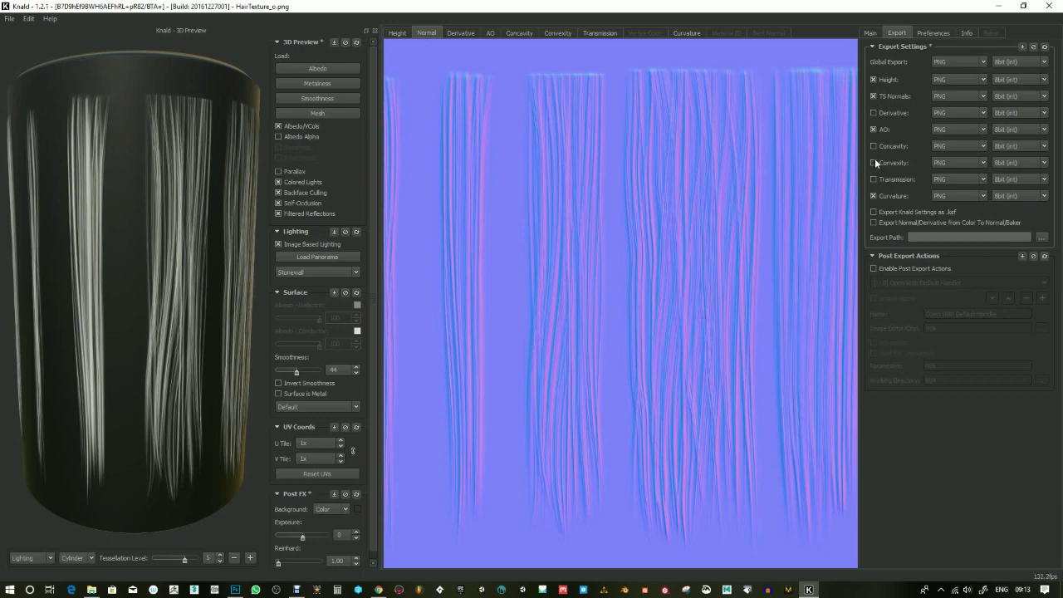
Step: Set the export path to the Downloads folder and export the maps
{"action": "left_click", "coordinate": [1042, 237]}
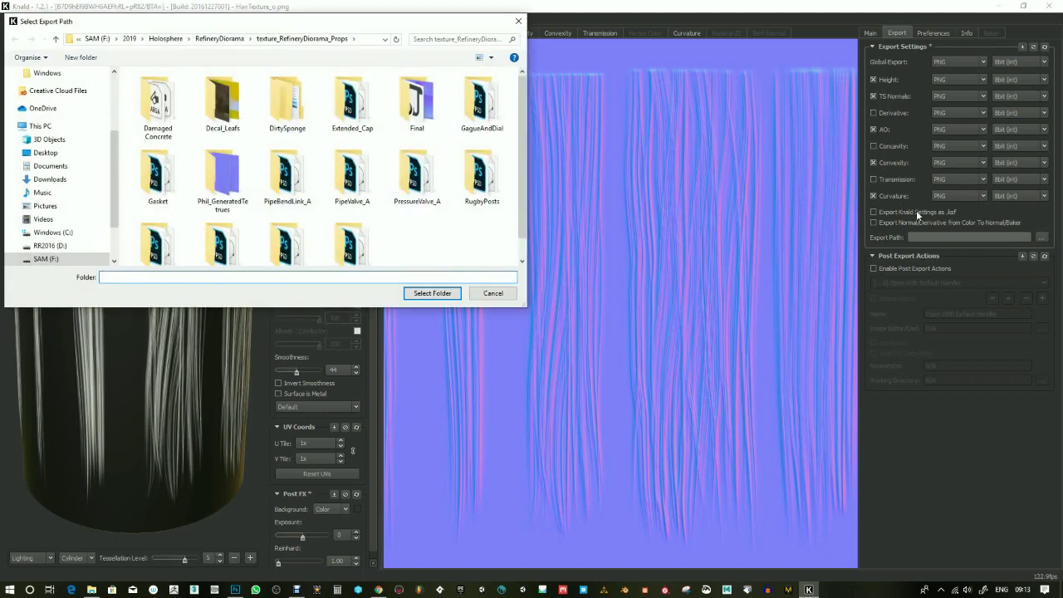
{"action": "left_click", "coordinate": [73, 167]}
{"action": "left_click", "coordinate": [50, 180]}
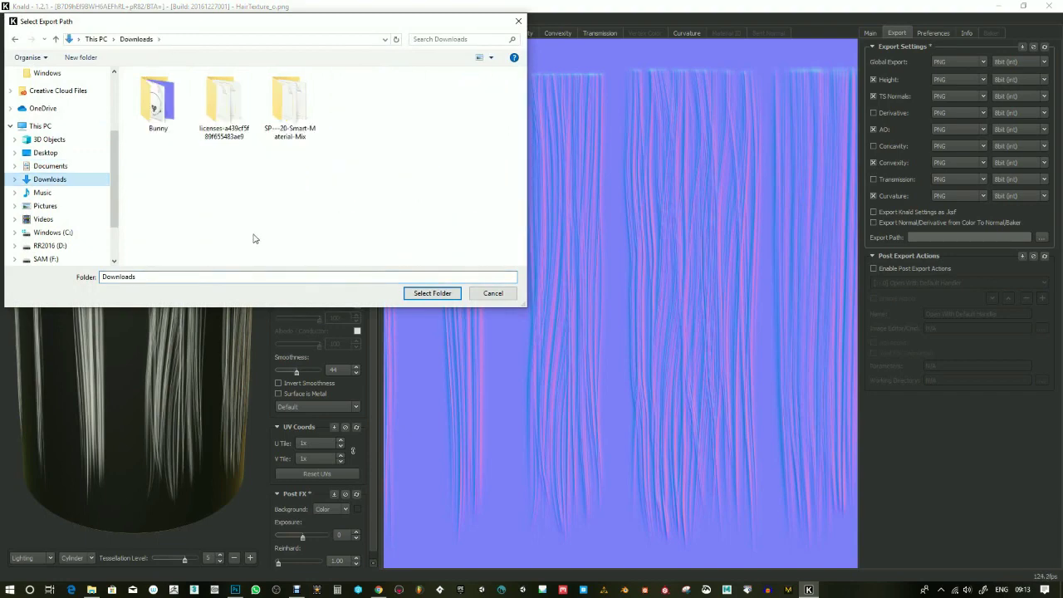
{"action": "left_click", "coordinate": [433, 293]}
{"action": "left_click", "coordinate": [874, 35]}
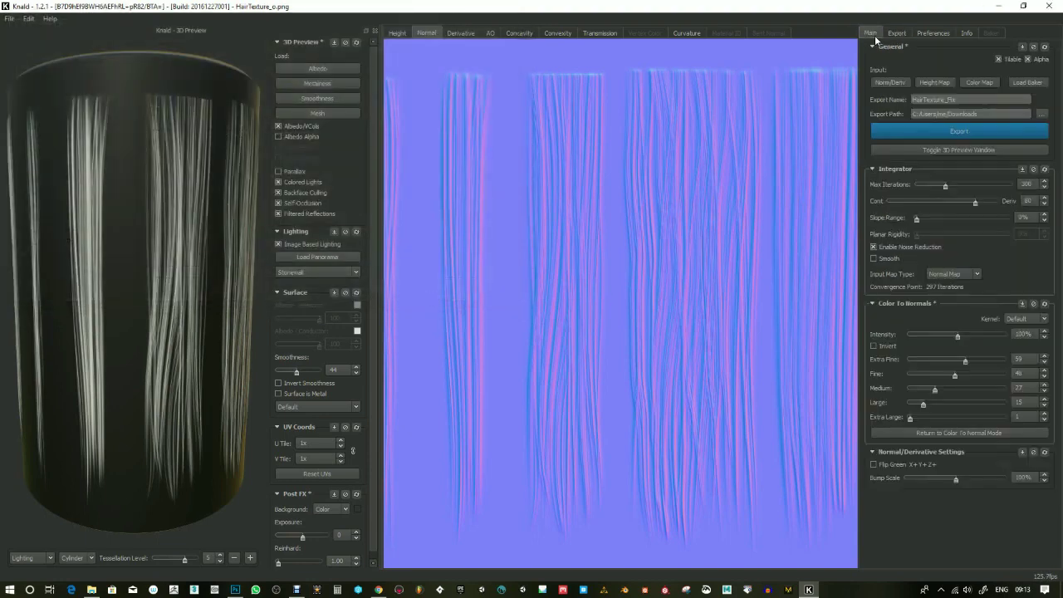
{"action": "left_click", "coordinate": [952, 134]}
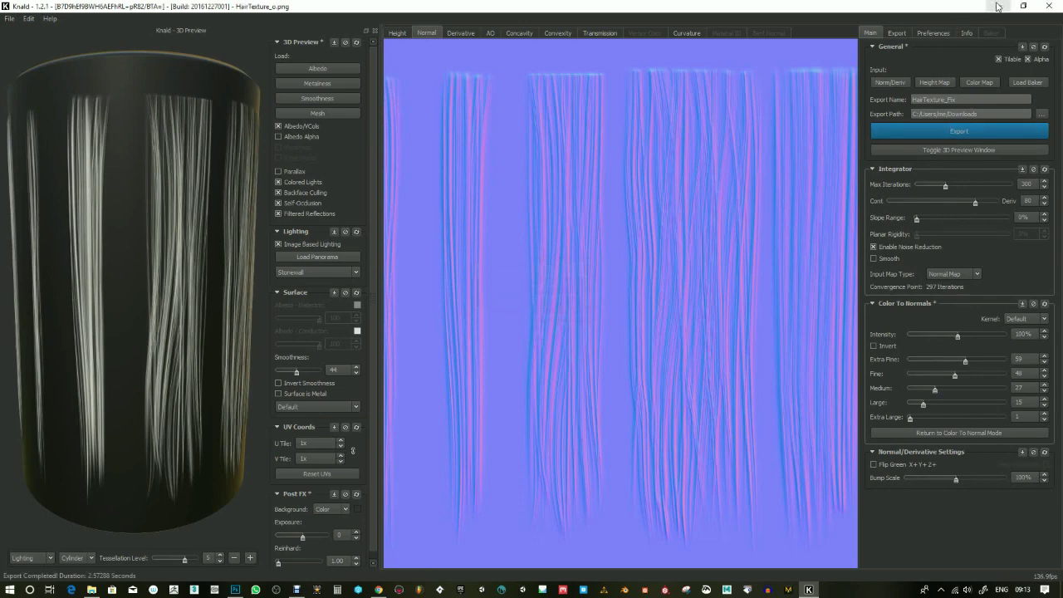
Step: Switch to File Explorer and rename the NormalMap file in Downloads to OnlineGen_NormalMap
{"action": "key", "text": "super+e"}
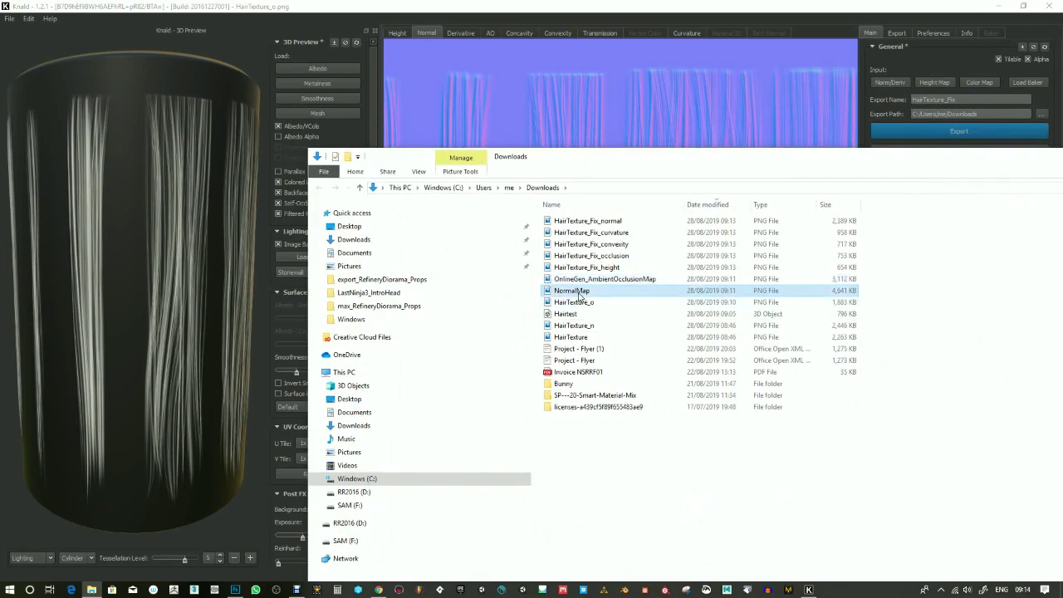
{"action": "left_click", "coordinate": [579, 295]}
{"action": "key", "text": "F2"}
{"action": "key", "text": "Home"}
{"action": "type", "text": "Online_"}
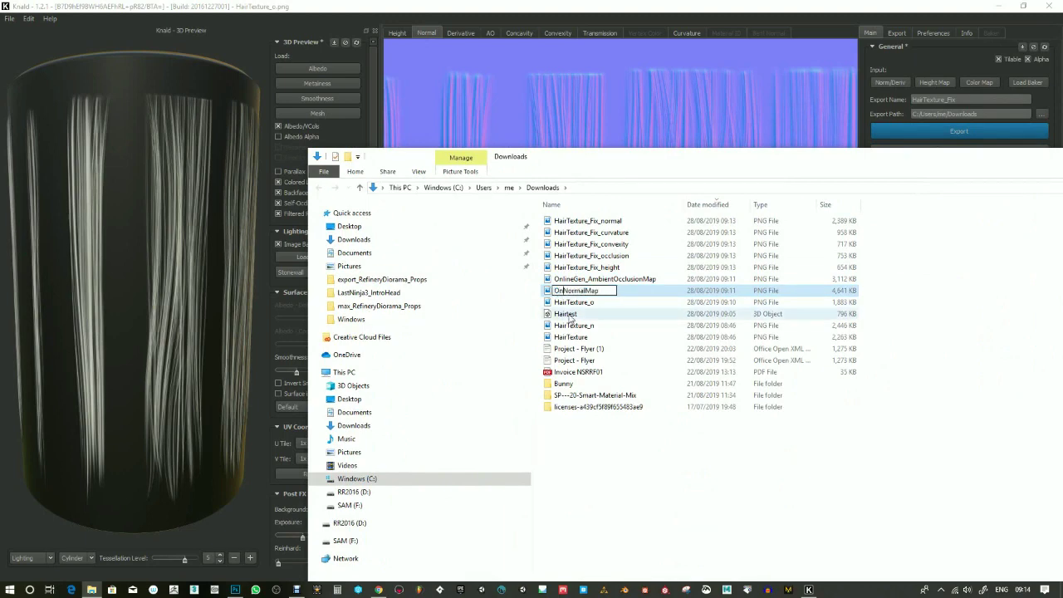
{"action": "type", "text": "Gen_"}
{"action": "key", "text": "BackSpace"}
{"action": "key", "text": "Return"}
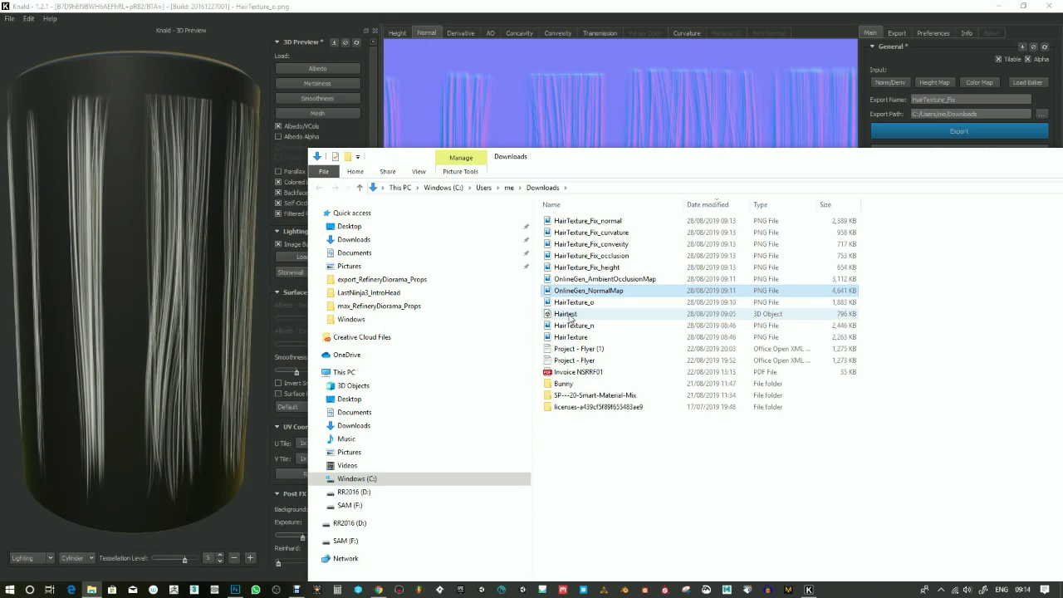
Step: Rename the HairTexture_o file to HairTexture_Fix_opacityMask
{"action": "left_click", "coordinate": [586, 302]}
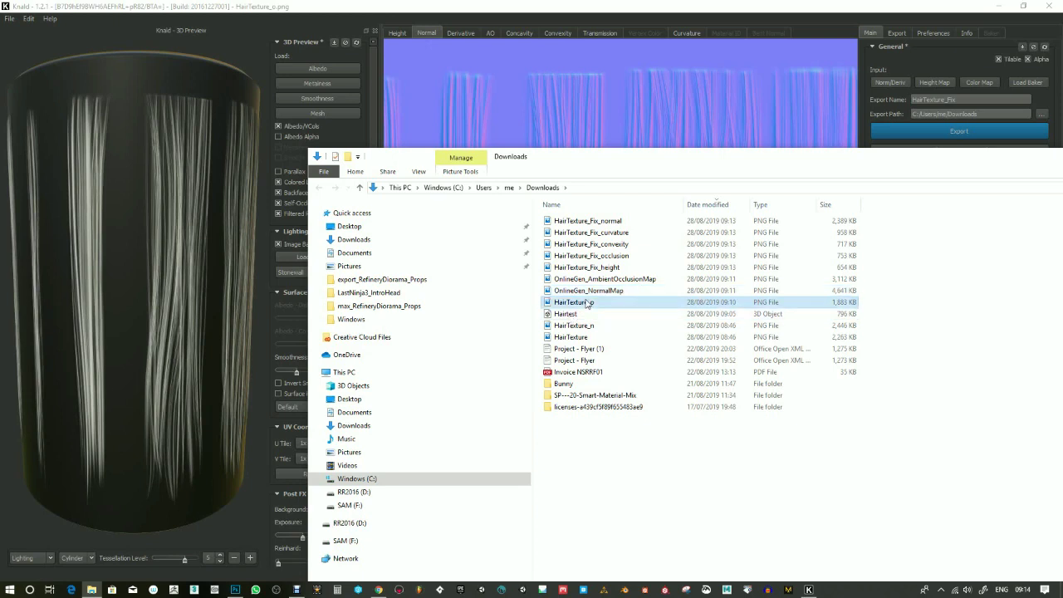
{"action": "key", "text": "F2"}
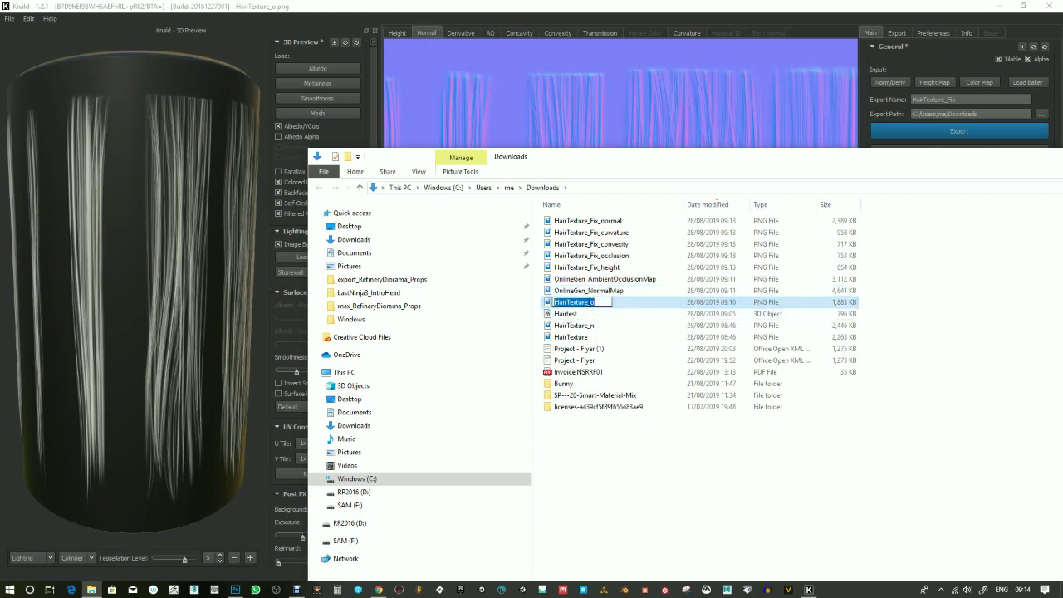
{"action": "left_click", "coordinate": [591, 302]}
{"action": "type", "text": "Fix_o"}
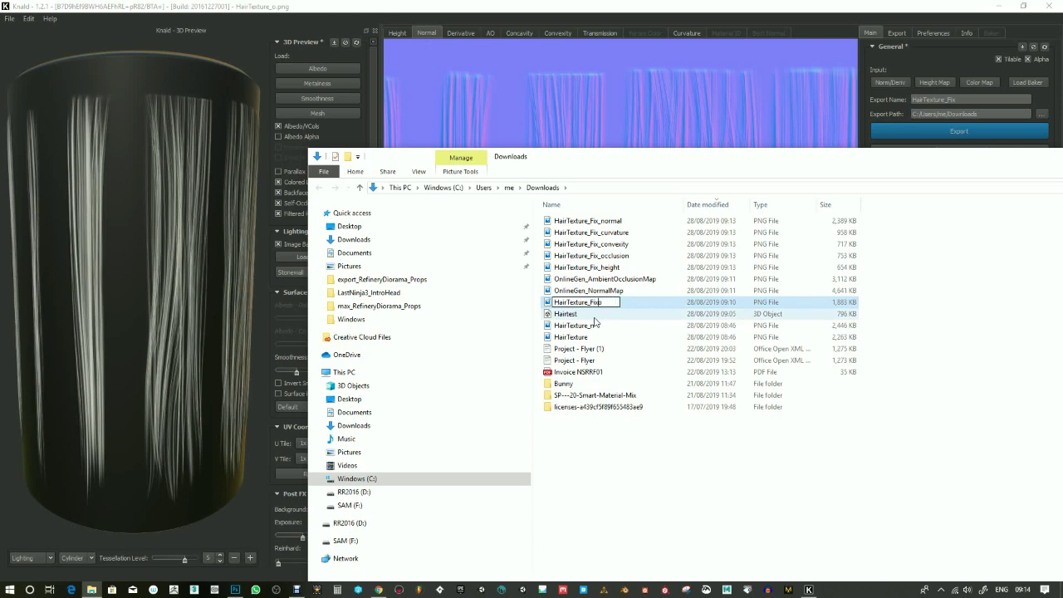
{"action": "type", "text": "pacityMask"}
{"action": "key", "text": "Return"}
Step: Create a new folder named HairSetup in Downloads
{"action": "right_click", "coordinate": [606, 444]}
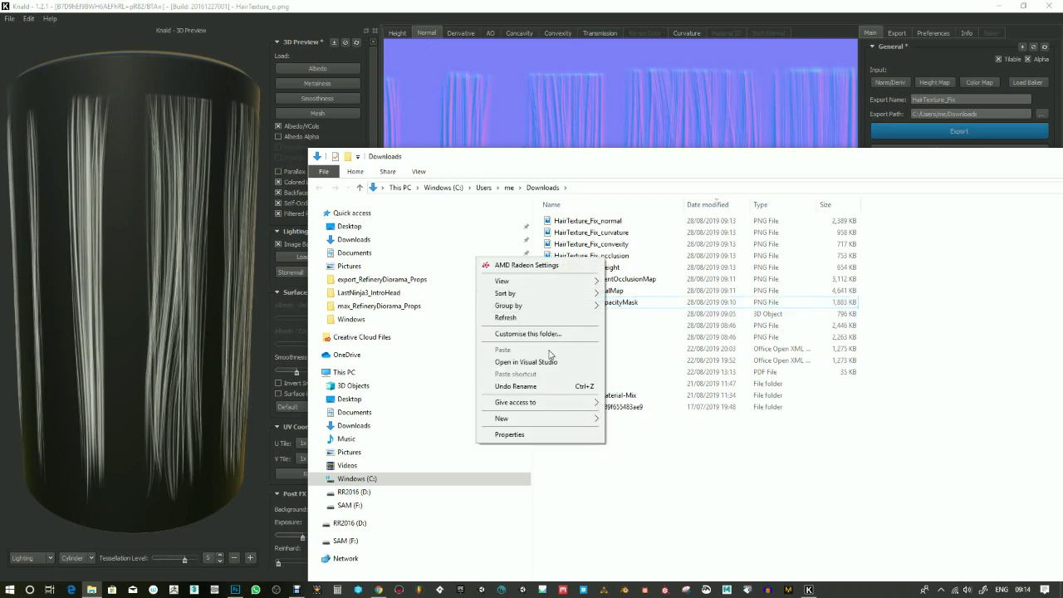
{"action": "mouse_move", "coordinate": [561, 418]}
{"action": "left_click", "coordinate": [641, 421]}
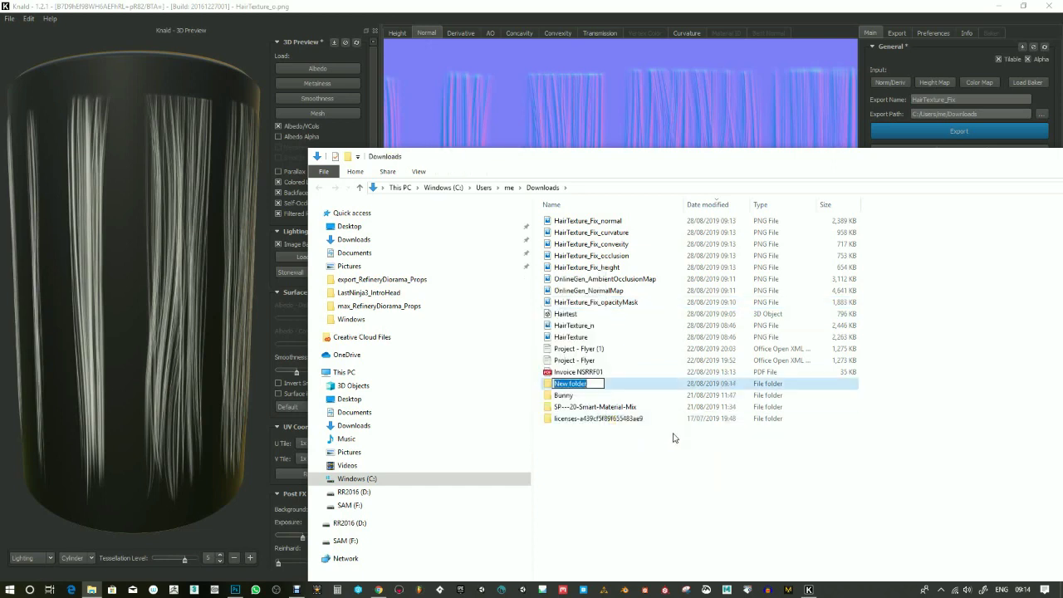
{"action": "type", "text": "HairSetup"}
{"action": "key", "text": "Return"}
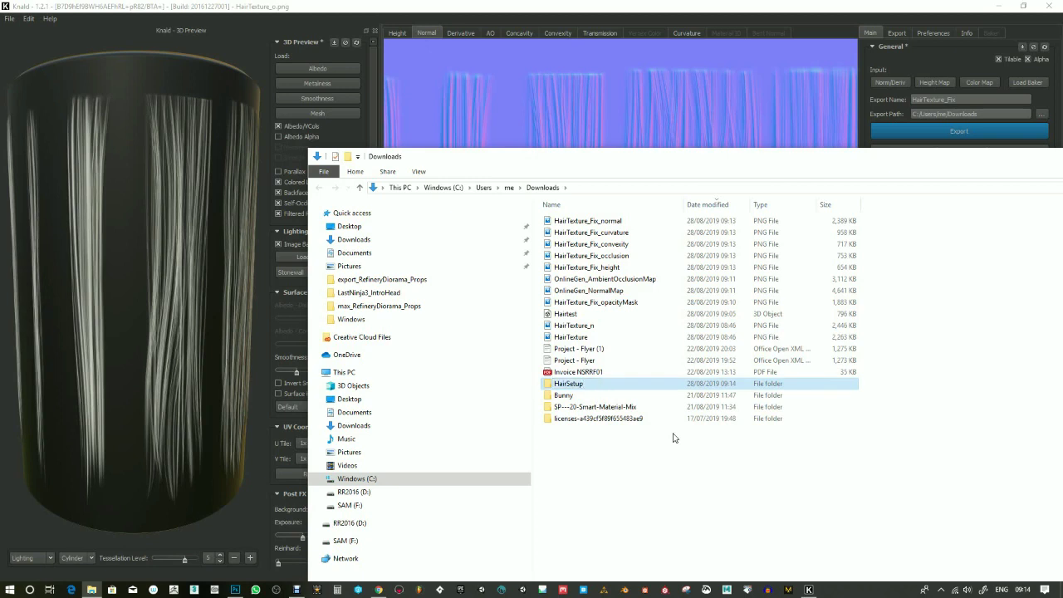
Step: Move the HairTexture_Fix maps, both OnlineGen maps and the Hairtest file into the HairSetup folder
{"action": "left_click", "coordinate": [590, 304]}
{"action": "left_click", "coordinate": [577, 221], "text": "shift"}
{"action": "left_click", "coordinate": [567, 314], "text": "ctrl"}
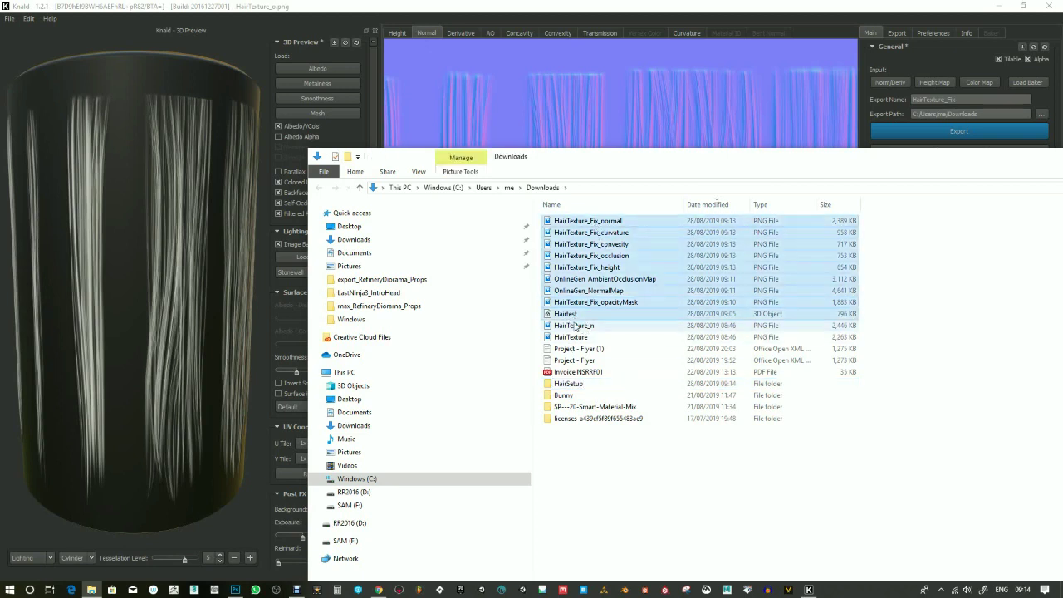
{"action": "left_click_drag", "start_coordinate": [573, 315], "coordinate": [573, 390]}
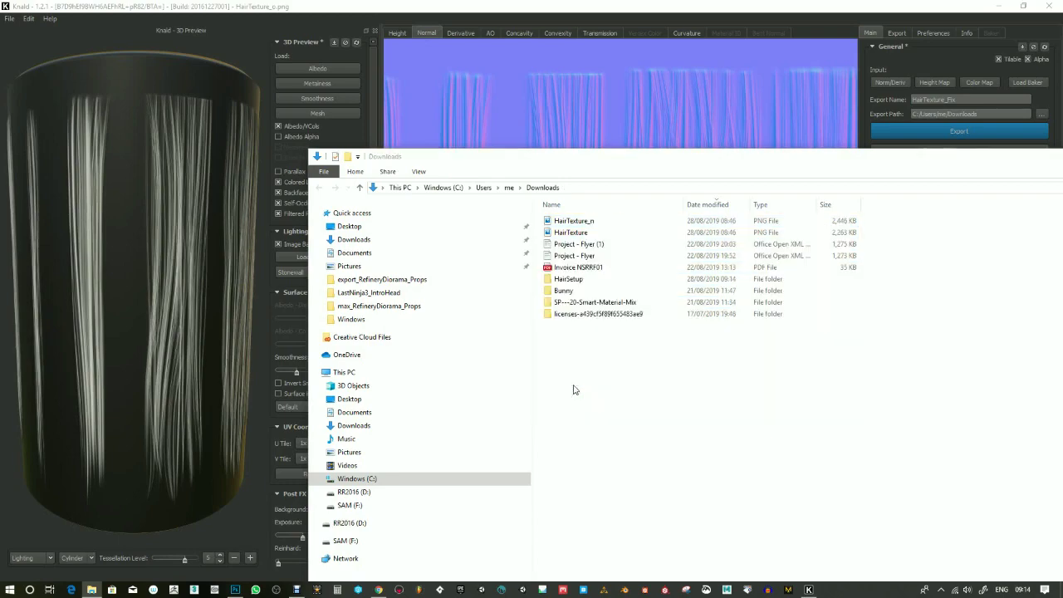
Step: Switch to Photoshop and open HairTexture_Fix_height from the HairSetup folder
{"action": "left_click_drag", "start_coordinate": [602, 160], "coordinate": [1062, 161]}
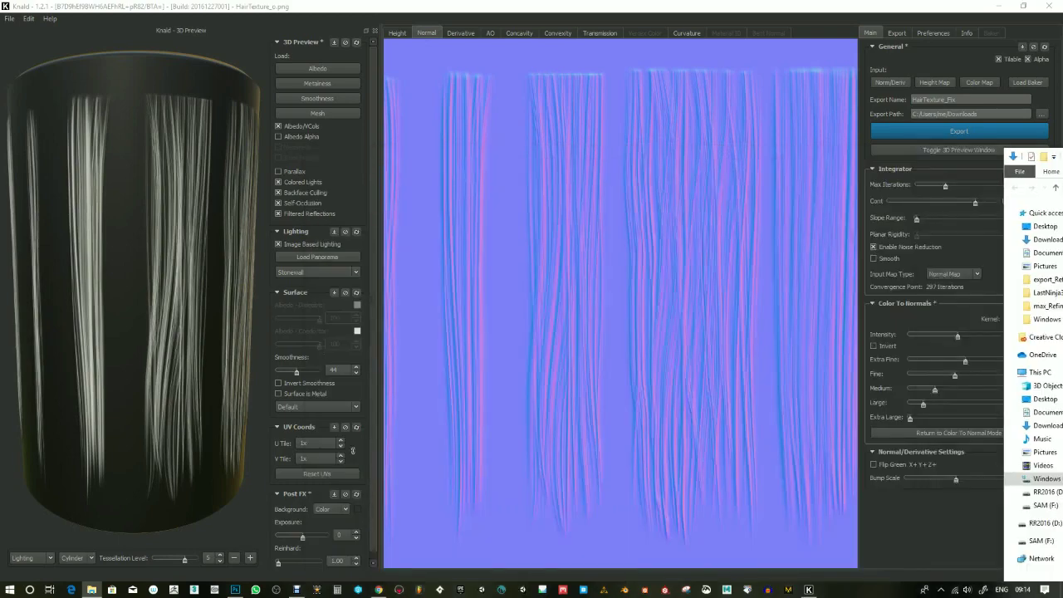
{"action": "left_click", "coordinate": [1002, 7]}
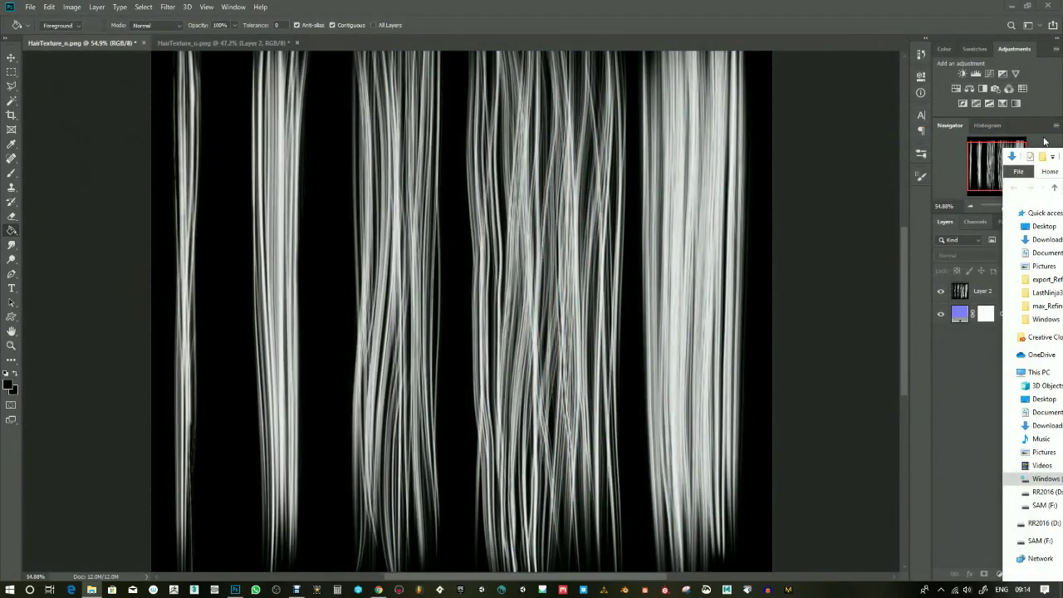
{"action": "left_click", "coordinate": [30, 7]}
{"action": "left_click", "coordinate": [38, 31]}
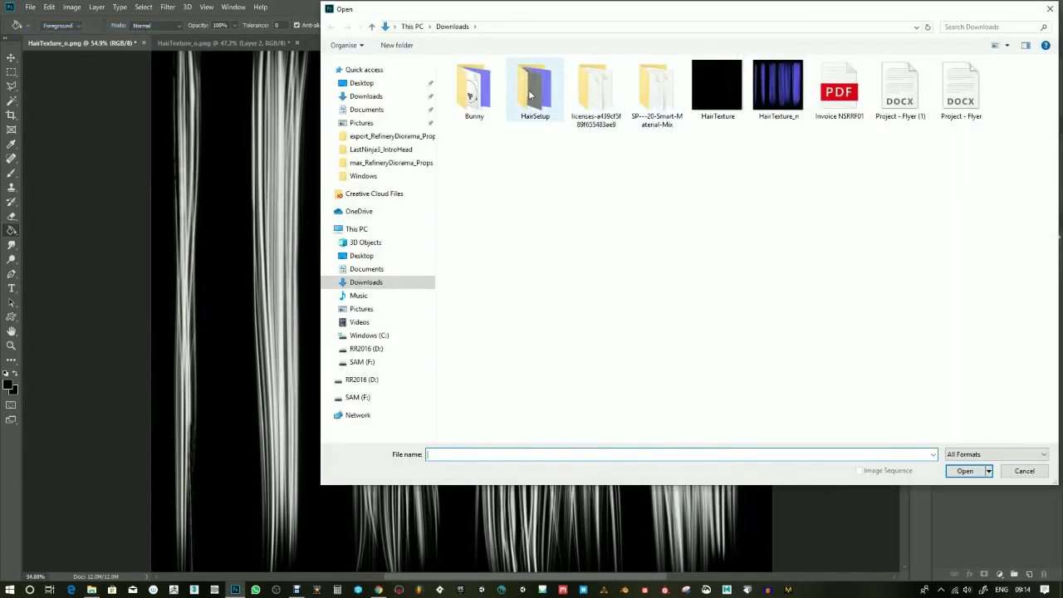
{"action": "double_click", "coordinate": [530, 91]}
{"action": "double_click", "coordinate": [656, 121]}
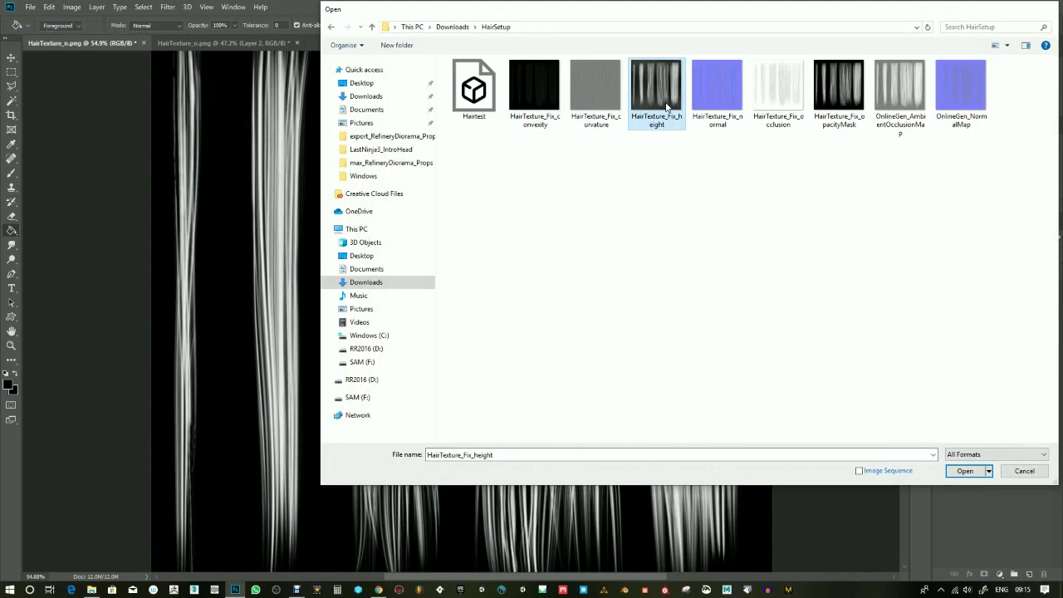
Step: Convert the grayscale height map image to RGB color mode
{"action": "left_click", "coordinate": [976, 222]}
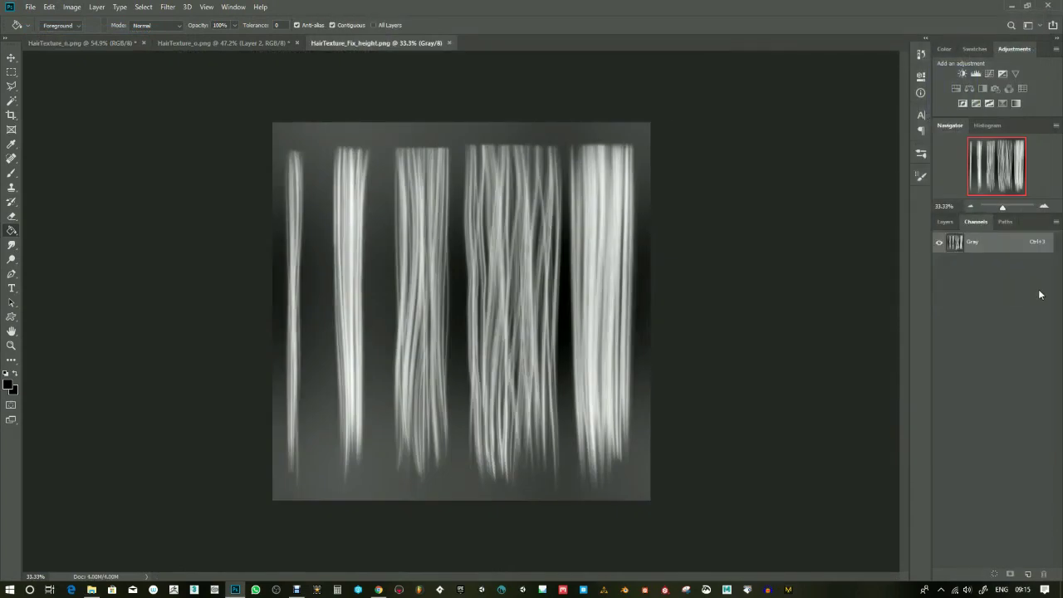
{"action": "left_click", "coordinate": [946, 222]}
{"action": "left_click", "coordinate": [75, 7]}
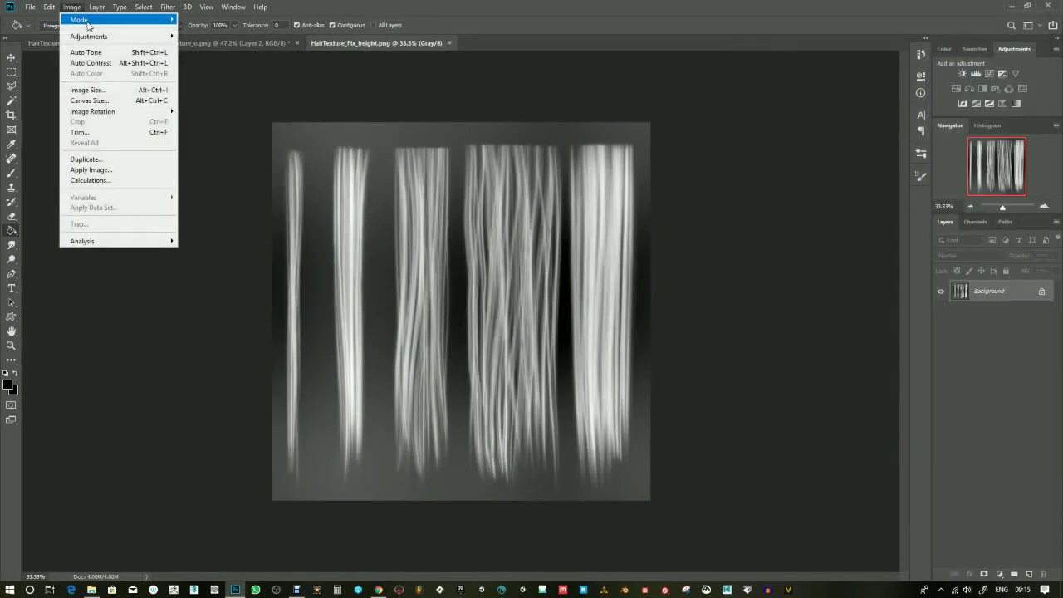
{"action": "mouse_move", "coordinate": [83, 14]}
{"action": "left_click", "coordinate": [208, 62]}
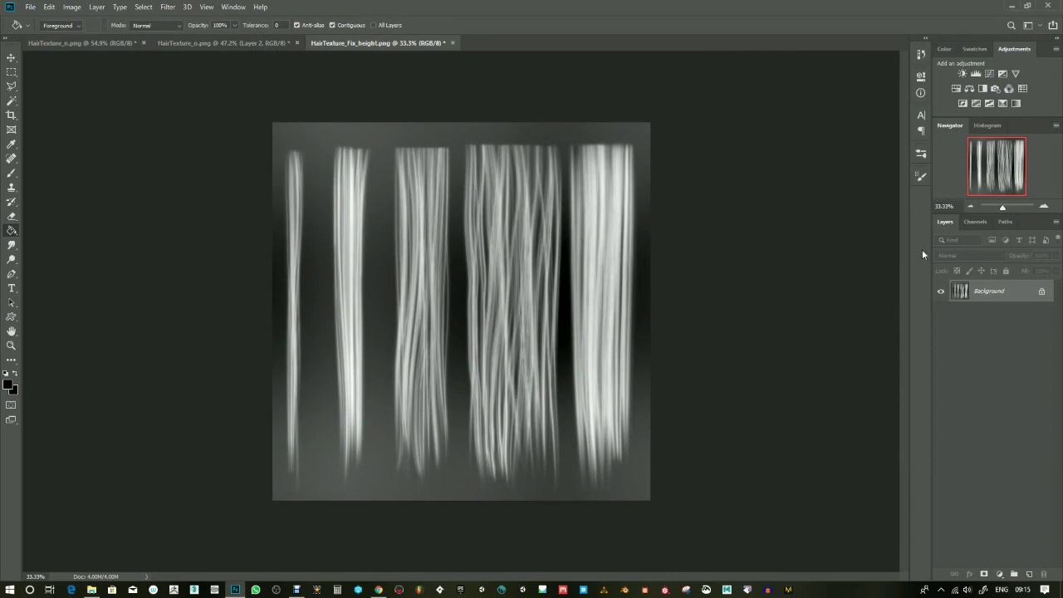
Step: Darken the red channel with Levels, setting the input midtone to 0.43 and the white point to 247
{"action": "left_click", "coordinate": [973, 222]}
{"action": "left_click_drag", "start_coordinate": [1002, 205], "coordinate": [1004, 205]}
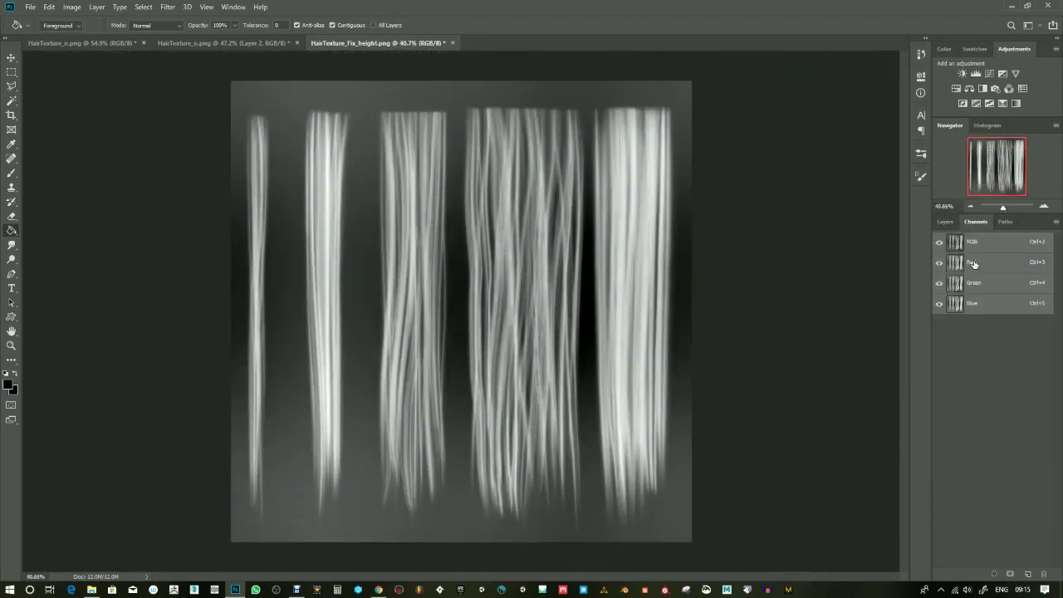
{"action": "left_click", "coordinate": [975, 262]}
{"action": "key", "text": "ctrl+l"}
{"action": "mouse_move", "coordinate": [904, 259]}
{"action": "left_mouse_down"}
{"action": "mouse_move", "coordinate": [861, 260]}
{"action": "mouse_move", "coordinate": [900, 261]}
{"action": "left_mouse_up"}
{"action": "left_click_drag", "start_coordinate": [832, 261], "coordinate": [864, 266]}
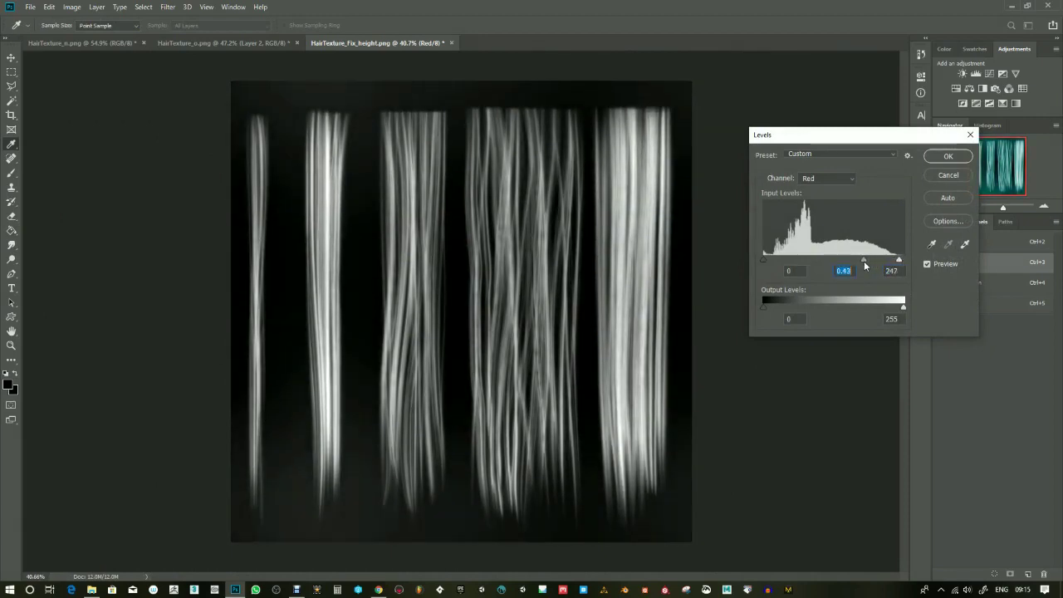
{"action": "left_click", "coordinate": [948, 156]}
Step: Choose the Gradient tool, copy the entire green channel and paste it into a new layer above the background
{"action": "left_click", "coordinate": [976, 284]}
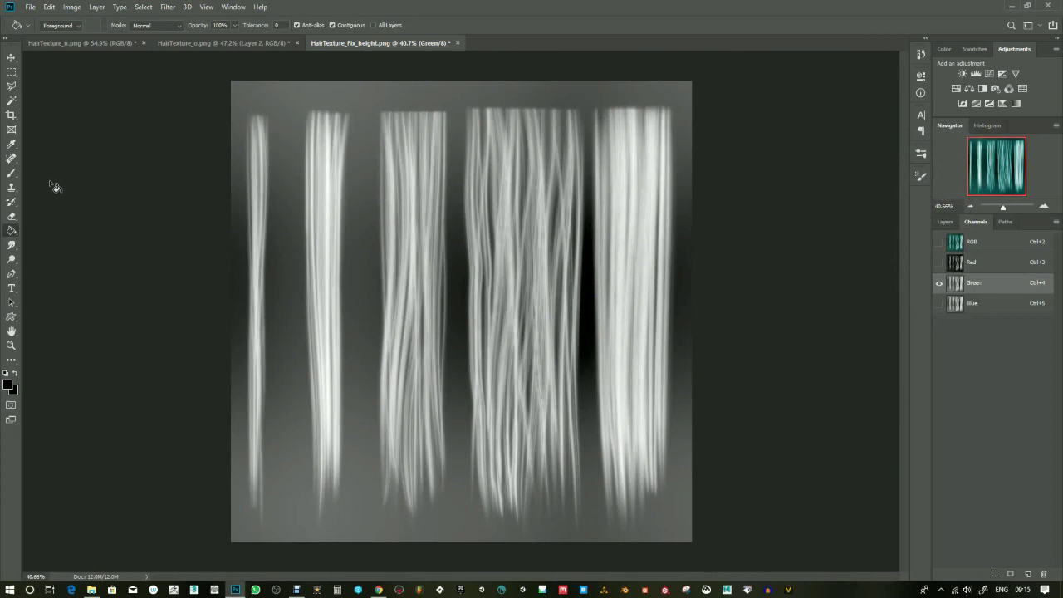
{"action": "right_click", "coordinate": [15, 232]}
{"action": "left_click", "coordinate": [75, 227]}
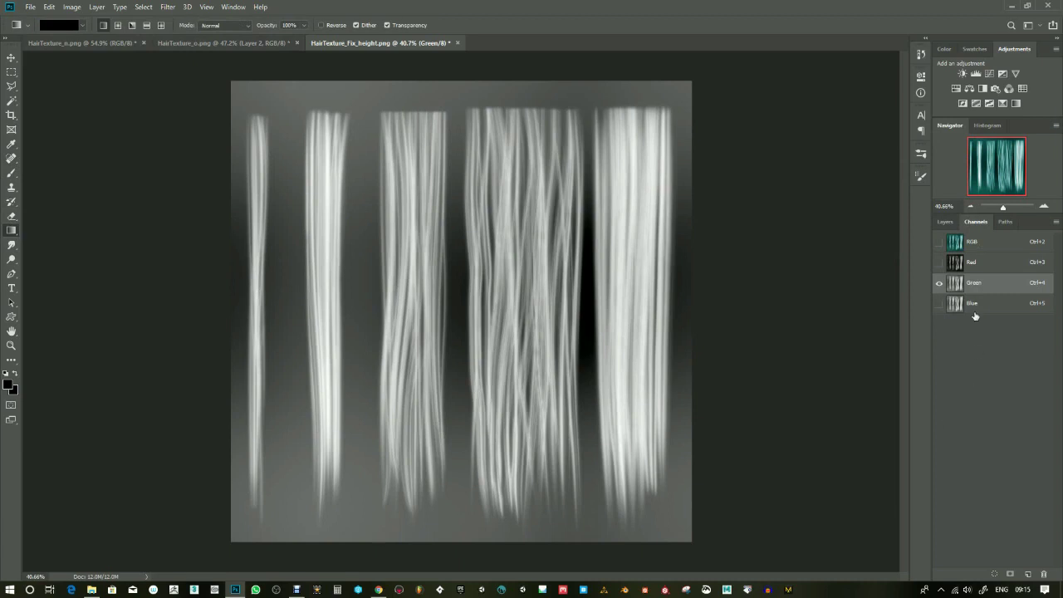
{"action": "key", "text": "ctrl+a"}
{"action": "key", "text": "ctrl+c"}
{"action": "left_click", "coordinate": [970, 243]}
{"action": "left_click", "coordinate": [949, 223]}
{"action": "key", "text": "ctrl+v"}
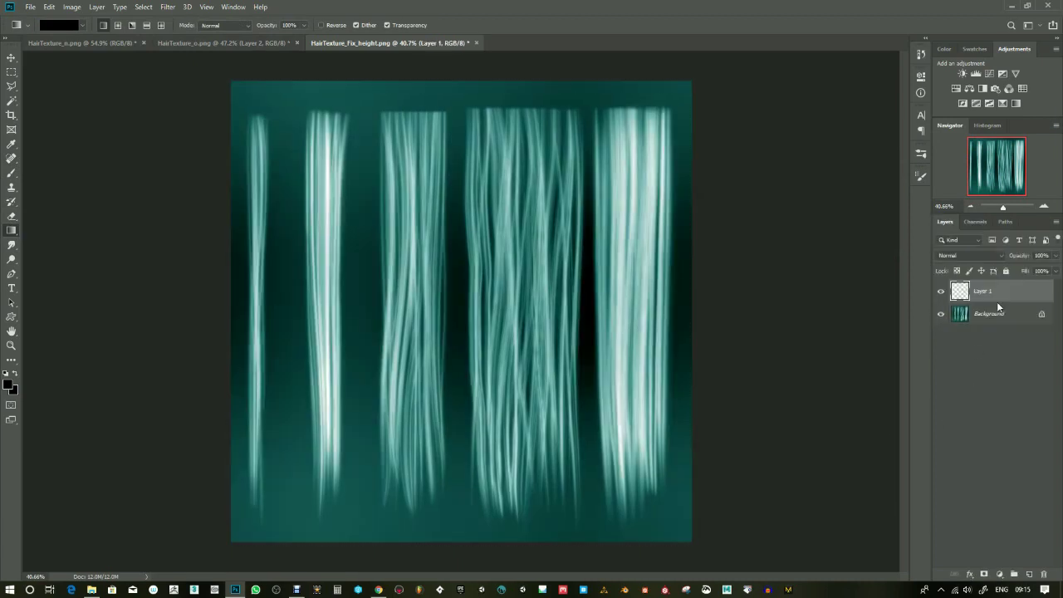
{"action": "key", "text": "ctrl+v"}
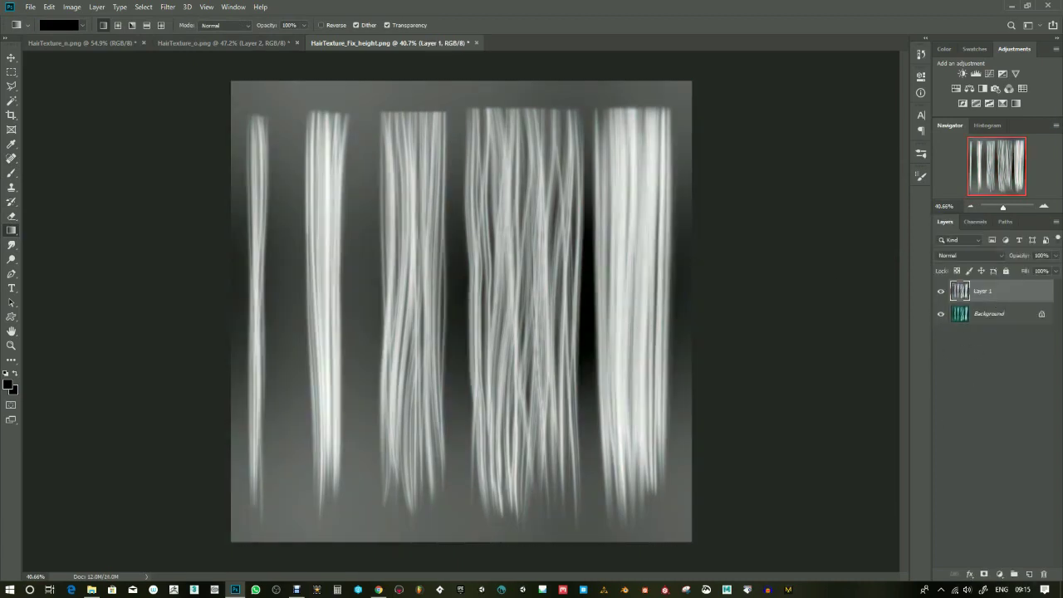
Step: Add a new layer and fill it with a vertical black-and-white gradient, white at the canvas top and black below
{"action": "key", "text": "ctrl+shift+alt+n"}
{"action": "left_click", "coordinate": [81, 25]}
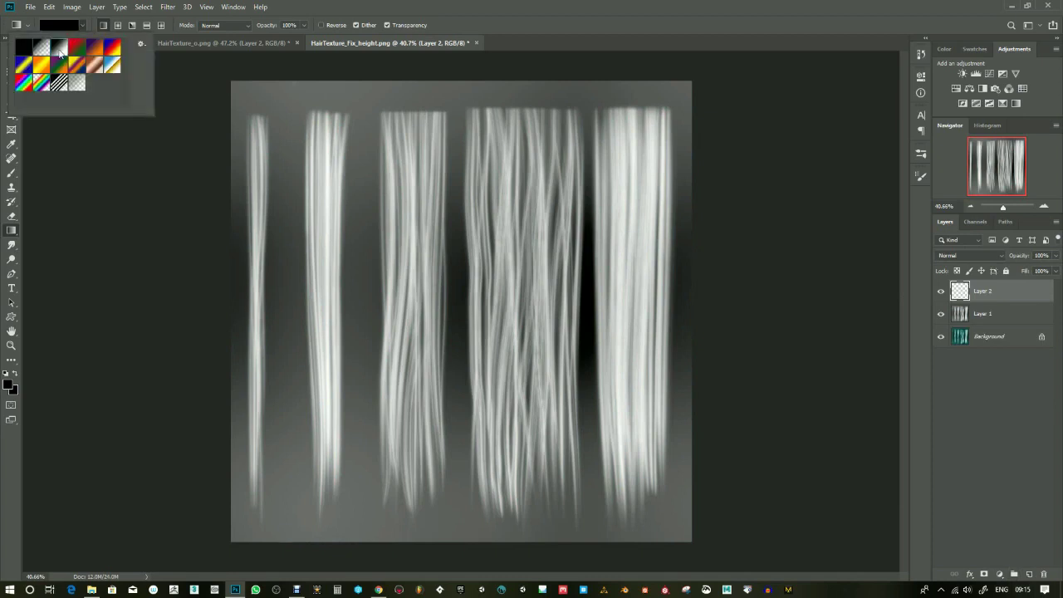
{"action": "double_click", "coordinate": [60, 49]}
{"action": "left_click_drag", "start_coordinate": [452, 163], "coordinate": [454, 461]}
{"action": "key", "text": "ctrl+z"}
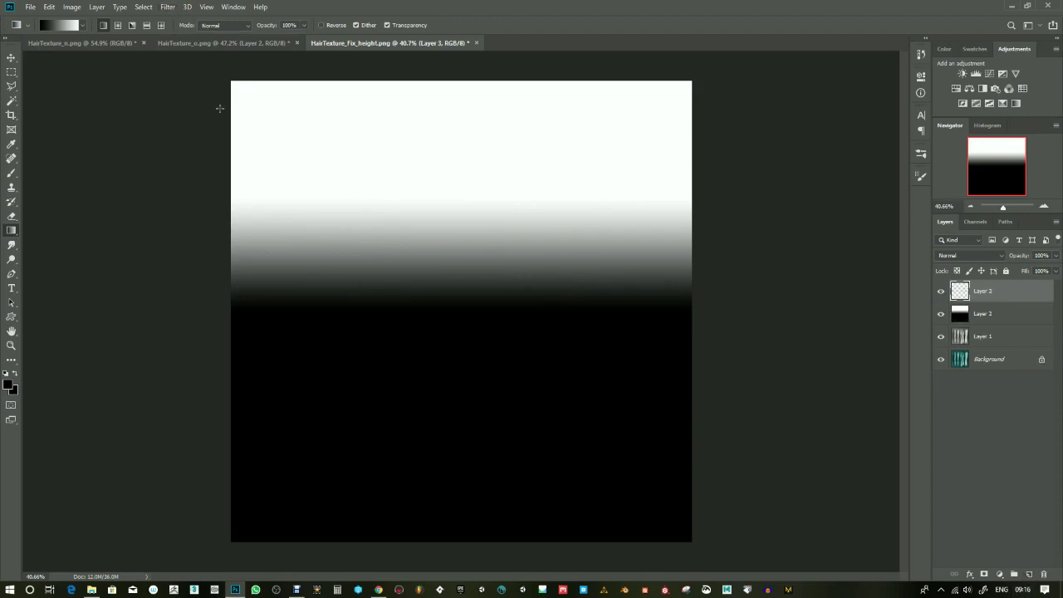
{"action": "left_click", "coordinate": [160, 10]}
{"action": "mouse_move", "coordinate": [205, 177]}
{"action": "left_click", "coordinate": [324, 223]}
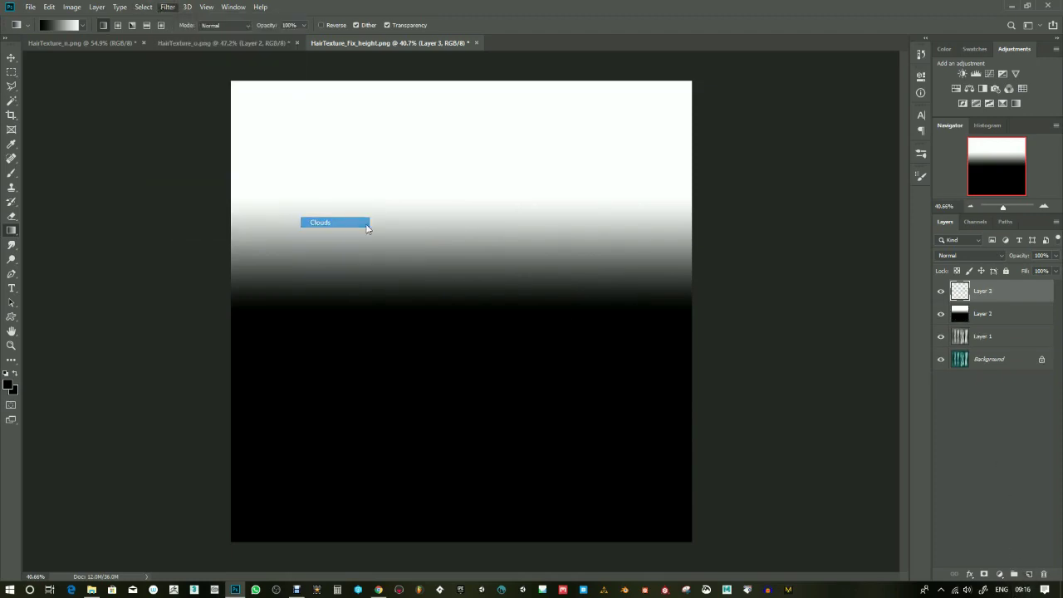
{"action": "key", "text": "ctrl+z"}
Step: Set the foreground color to white (ffffff) and render Clouds on the empty layer above the gradient
{"action": "left_click", "coordinate": [9, 384]}
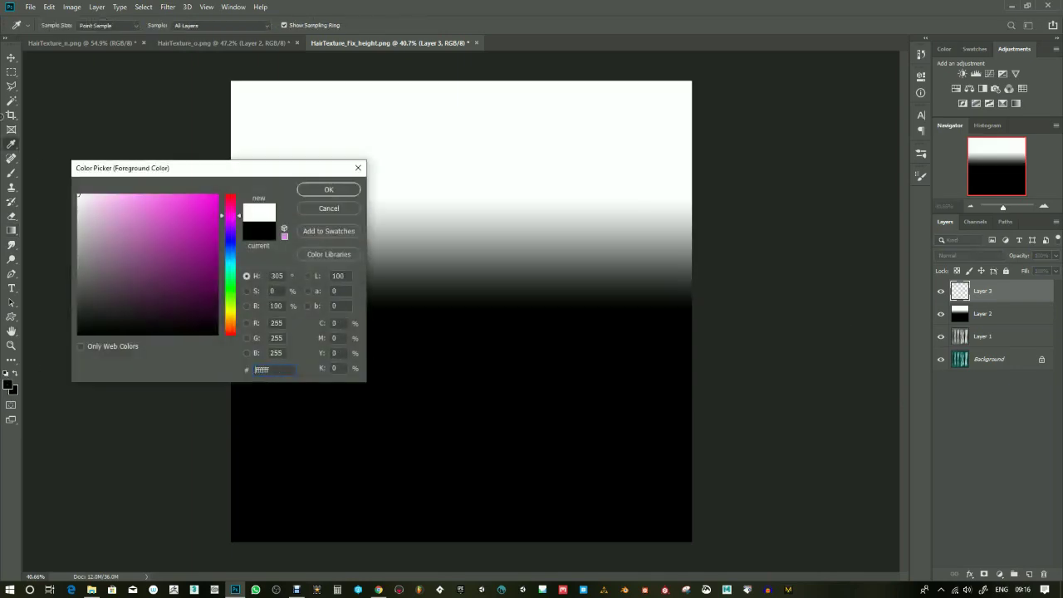
{"action": "left_click", "coordinate": [329, 190]}
{"action": "left_click", "coordinate": [167, 7]}
{"action": "left_click", "coordinate": [176, 19]}
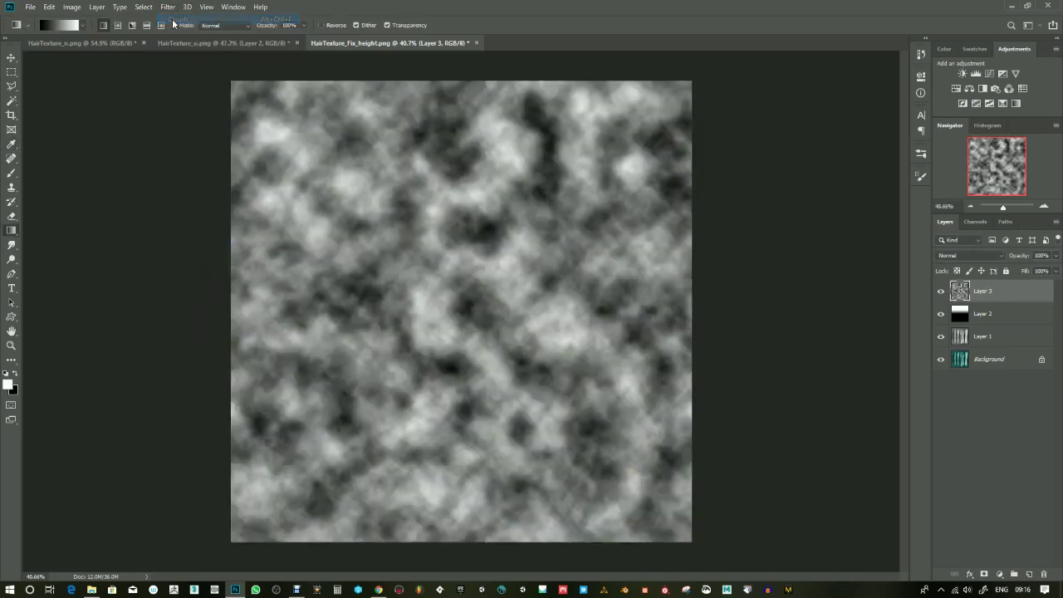
Step: Apply a Motion Blur to the clouds layer with an angle of -90° and a distance of 160 pixels
{"action": "left_click", "coordinate": [167, 7]}
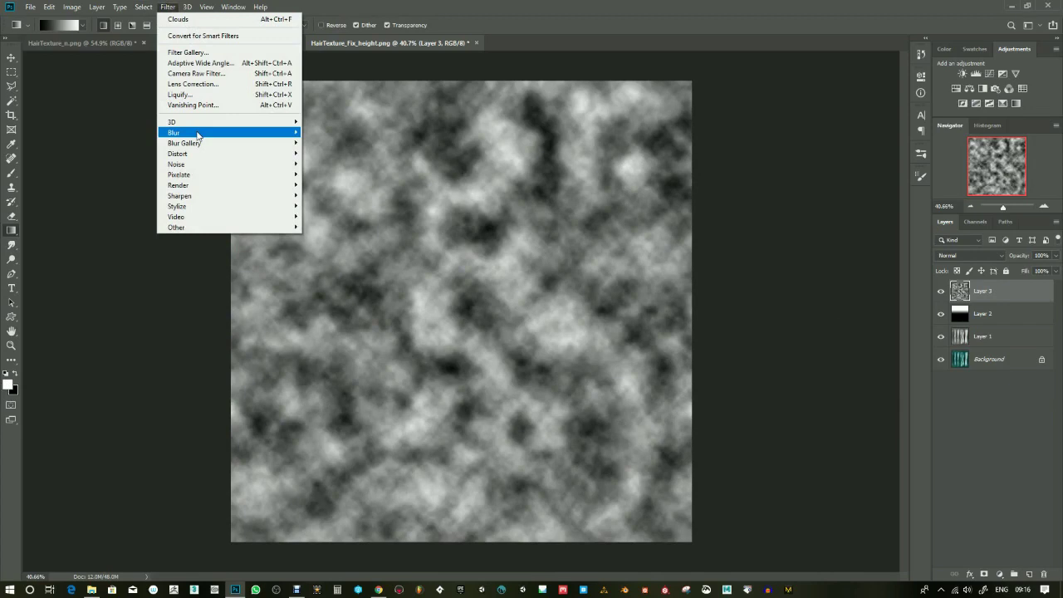
{"action": "mouse_move", "coordinate": [208, 135]}
{"action": "left_click", "coordinate": [328, 202]}
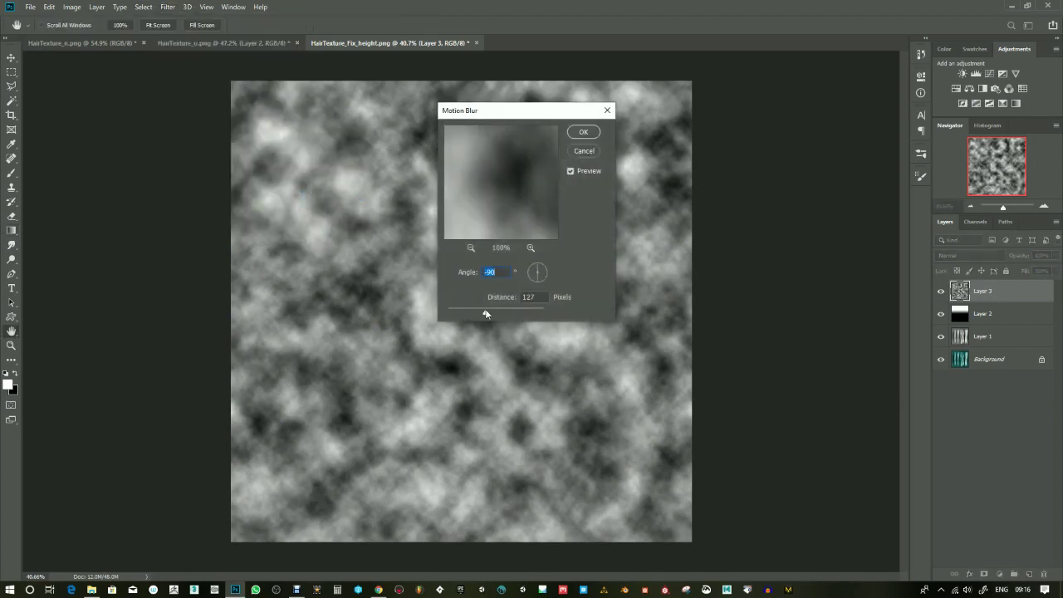
{"action": "left_click_drag", "start_coordinate": [486, 314], "coordinate": [494, 312]}
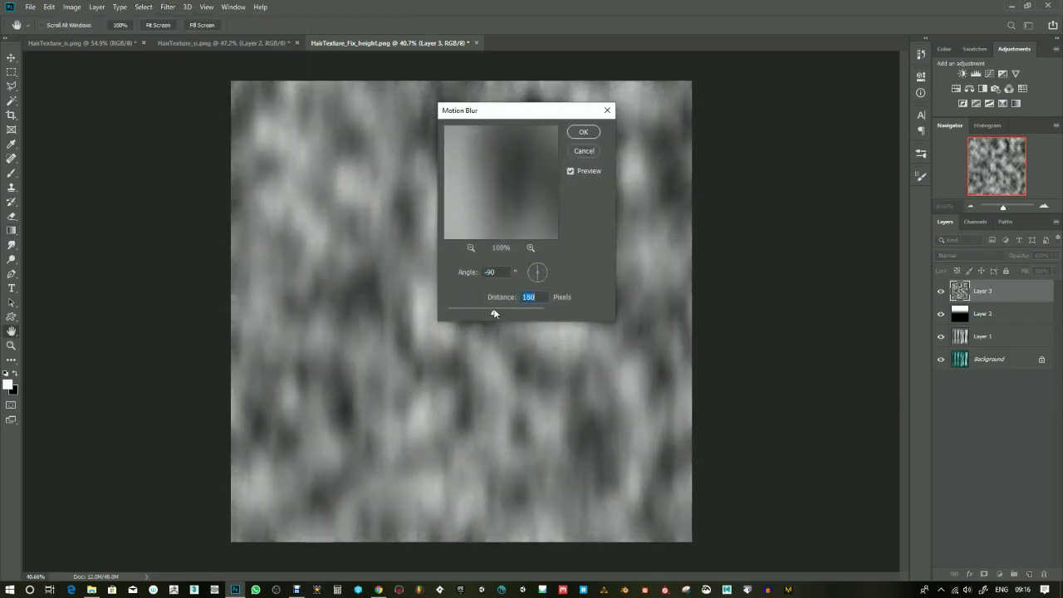
{"action": "left_click", "coordinate": [584, 132]}
Step: Increase the blurred clouds' contrast with Levels, raising the input black point to 44 and lowering the white point
{"action": "key", "text": "ctrl+l"}
{"action": "left_click_drag", "start_coordinate": [765, 260], "coordinate": [788, 259]}
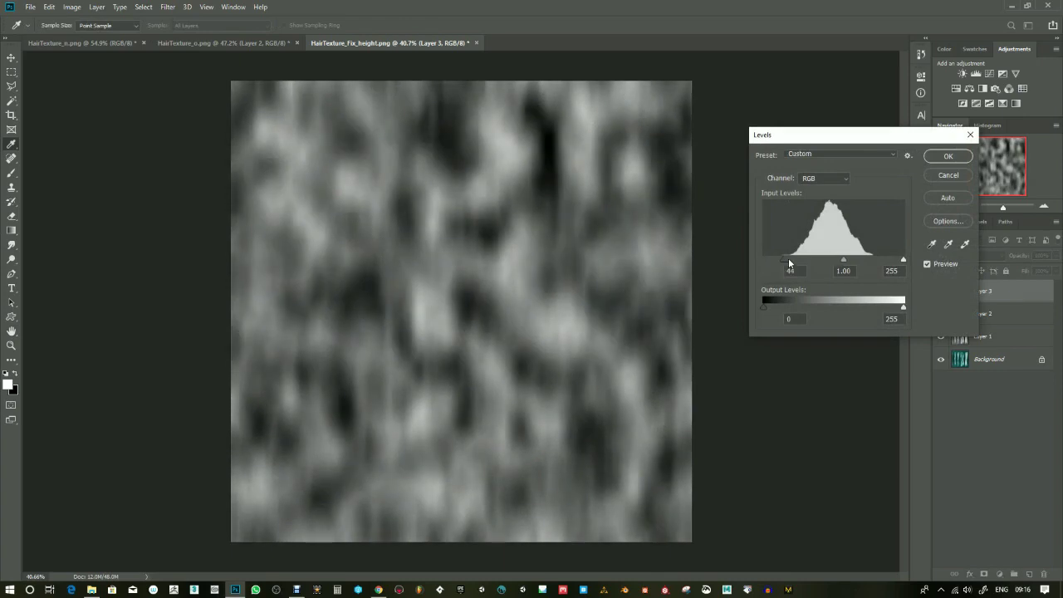
{"action": "left_click_drag", "start_coordinate": [903, 259], "coordinate": [878, 259]}
{"action": "left_click", "coordinate": [949, 156]}
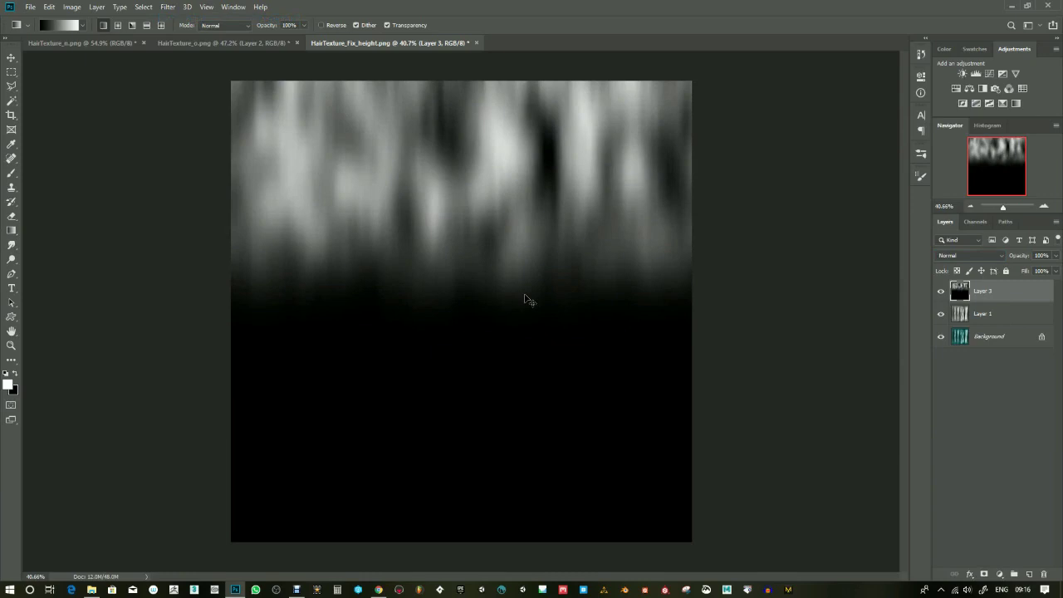
Step: Stretch the streaked gradient layer vertically to about 176% of its height, extending it below the canvas
{"action": "key", "text": "ctrl+t"}
{"action": "left_click_drag", "start_coordinate": [459, 542], "coordinate": [462, 597]}
{"action": "left_click_drag", "start_coordinate": [1004, 208], "coordinate": [997, 210]}
{"action": "left_click_drag", "start_coordinate": [462, 249], "coordinate": [461, 243]}
{"action": "left_click_drag", "start_coordinate": [465, 379], "coordinate": [461, 463]}
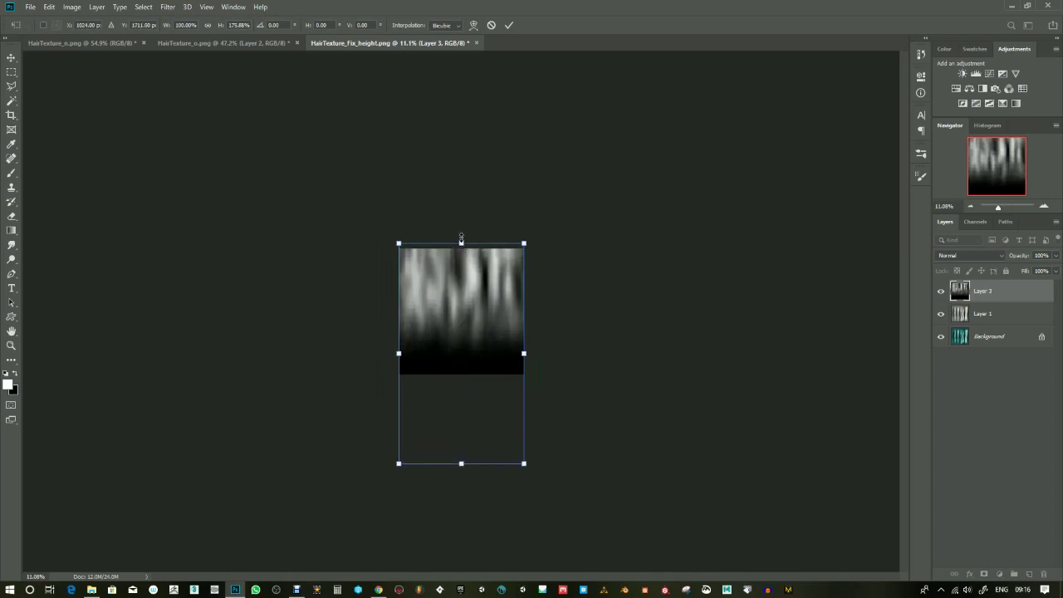
{"action": "key", "text": "Return"}
{"action": "key", "text": "g"}
{"action": "left_click", "coordinate": [224, 25]}
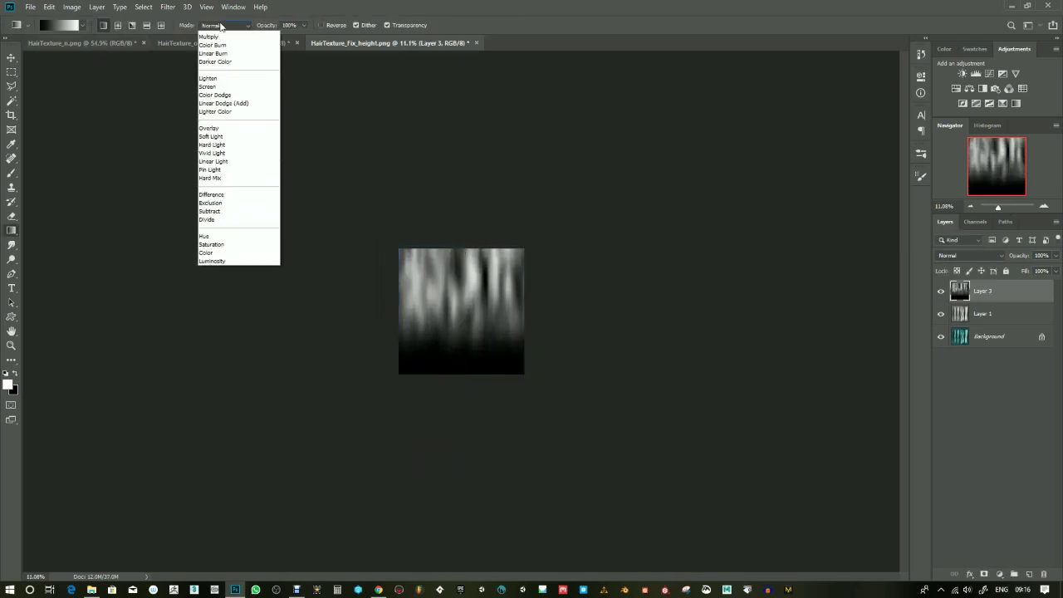
{"action": "left_click", "coordinate": [226, 77]}
{"action": "left_click_drag", "start_coordinate": [461, 264], "coordinate": [459, 351]}
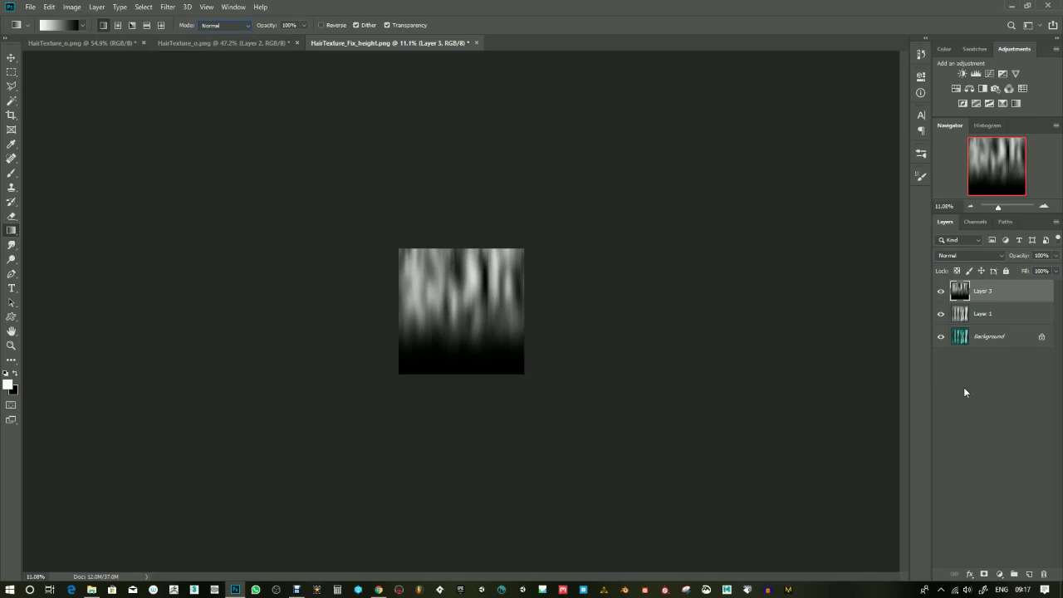
Step: Add a new layer above Layer 3 and draw a vertical gradient on it from white down to black
{"action": "left_click", "coordinate": [1030, 574]}
{"action": "mouse_move", "coordinate": [468, 322]}
{"action": "left_mouse_down"}
{"action": "mouse_move", "coordinate": [474, 280]}
{"action": "mouse_move", "coordinate": [472, 328]}
{"action": "left_mouse_up"}
{"action": "key", "text": "ctrl+z"}
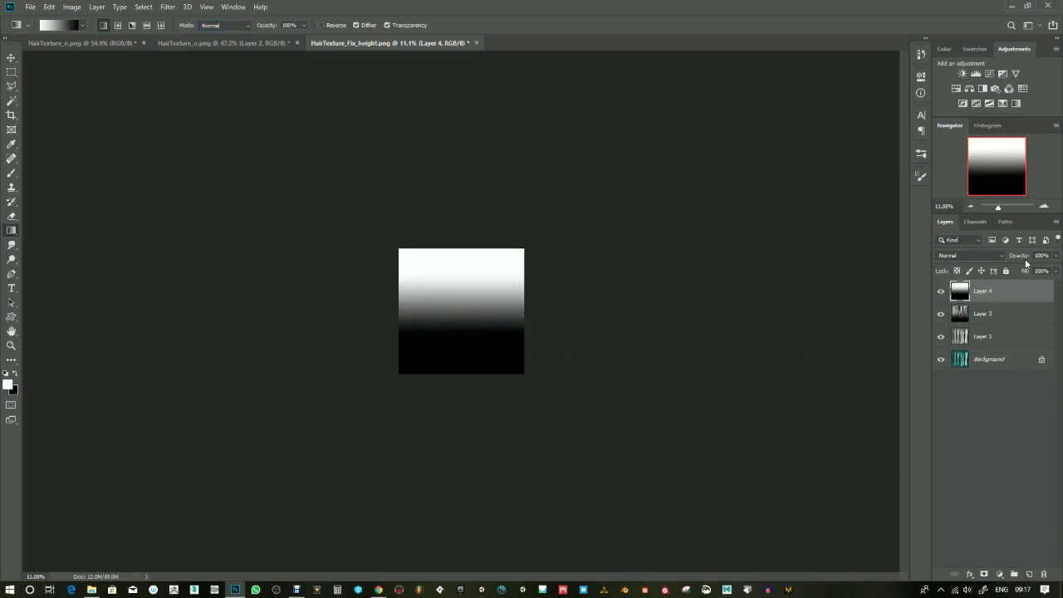
Step: Lower the new gradient layer's opacity to about 38% and merge it down into Layer 3
{"action": "left_click_drag", "start_coordinate": [1027, 263], "coordinate": [976, 260]}
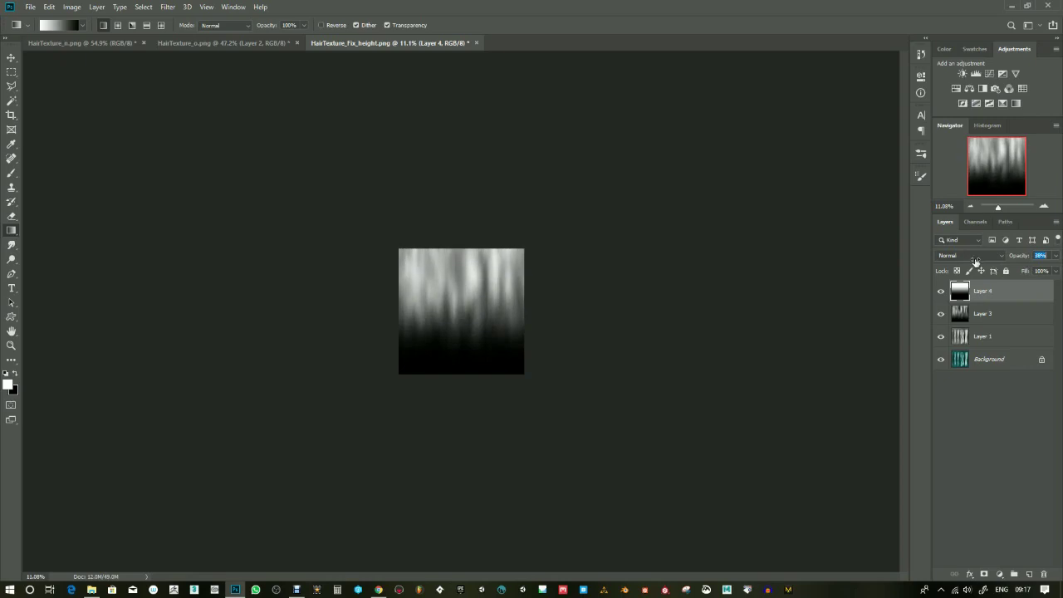
{"action": "right_click", "coordinate": [987, 291]}
{"action": "left_click", "coordinate": [878, 439]}
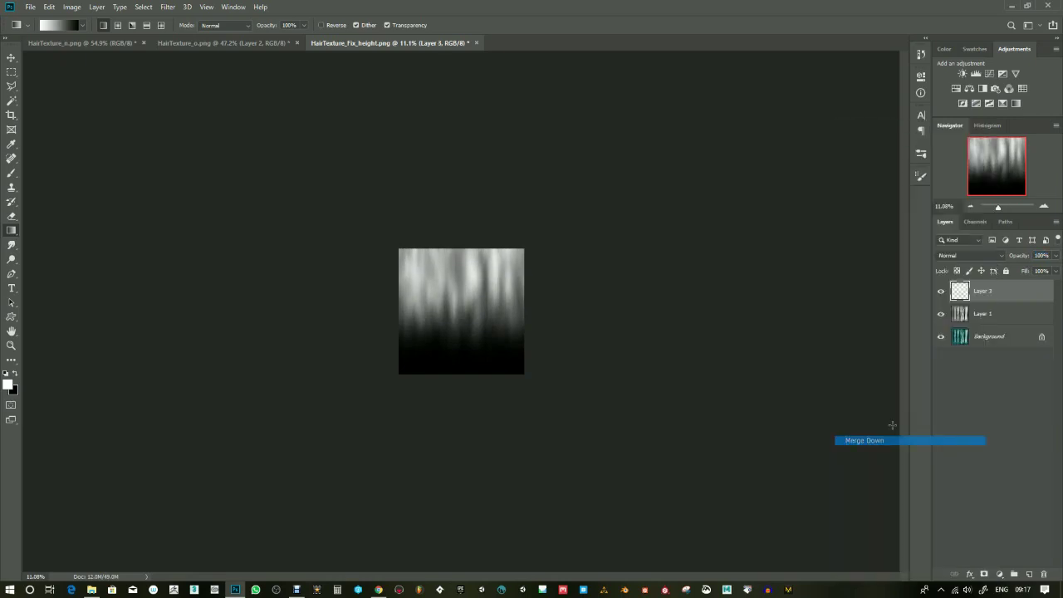
Step: Copy the entire merged gradient layer, hide Layer 3 and Layer 1, and make Background the active layer
{"action": "left_click_drag", "start_coordinate": [998, 206], "coordinate": [1004, 208]}
{"action": "key", "text": "ctrl+a"}
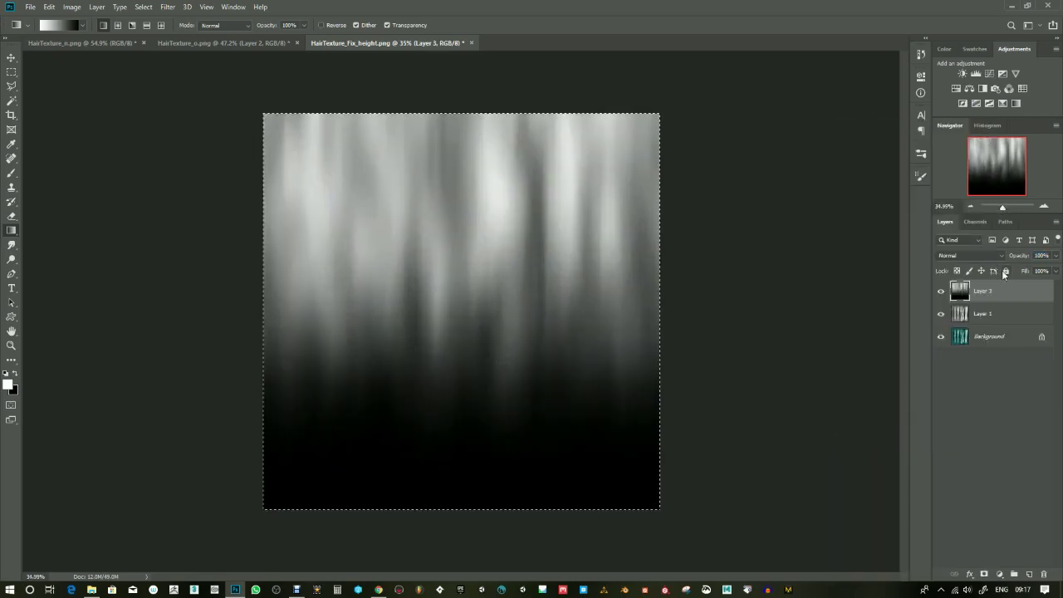
{"action": "left_click", "coordinate": [941, 291]}
{"action": "left_click", "coordinate": [941, 313]}
{"action": "left_click", "coordinate": [989, 336]}
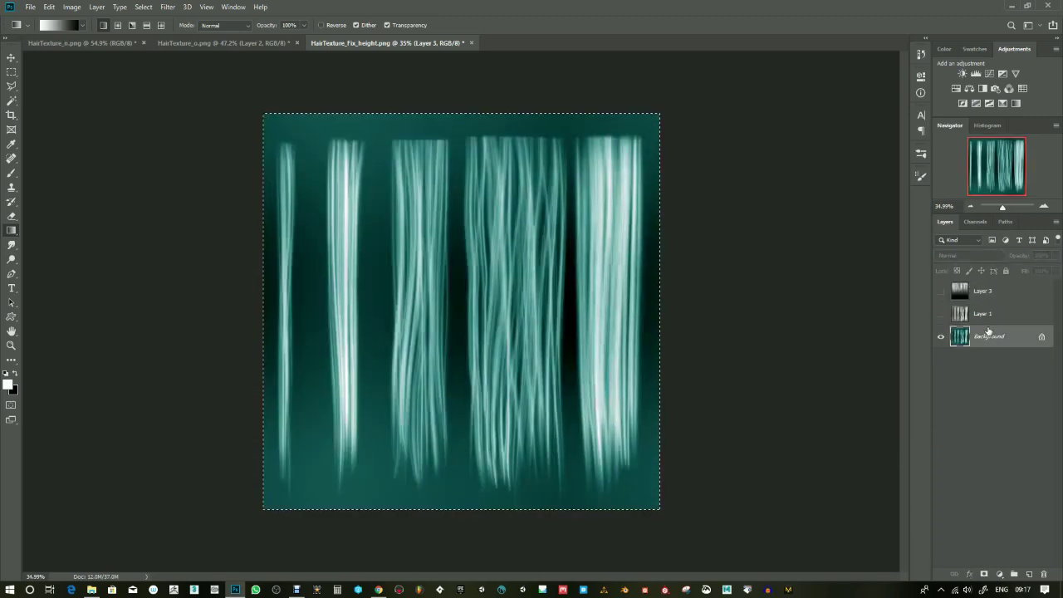
Step: Paste the copied streaked gradient into the Background's green channel and return to the RGB composite
{"action": "left_click", "coordinate": [976, 222]}
{"action": "left_click", "coordinate": [973, 283]}
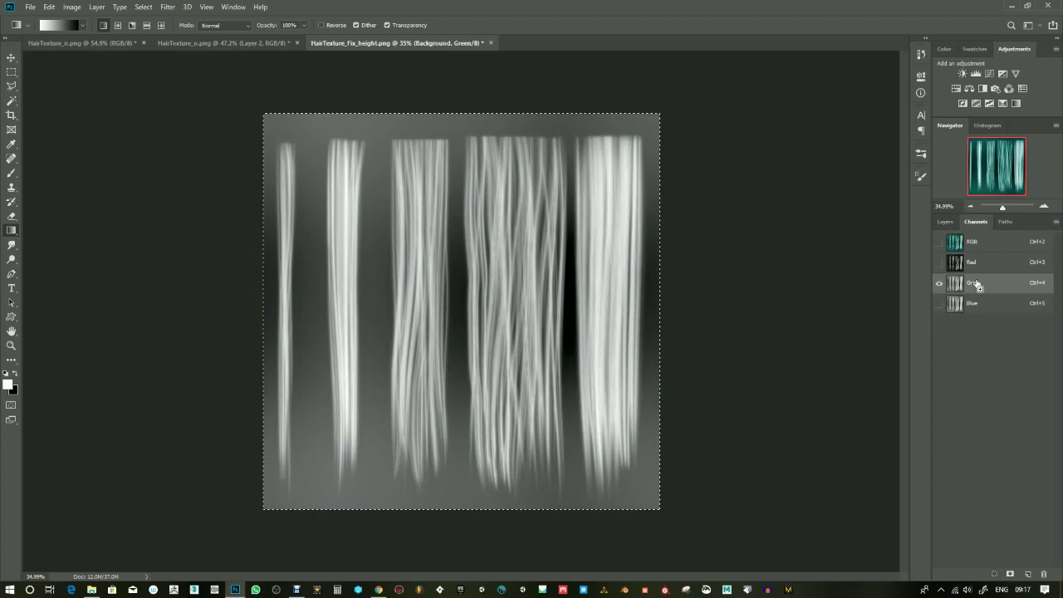
{"action": "key", "text": "ctrl+v"}
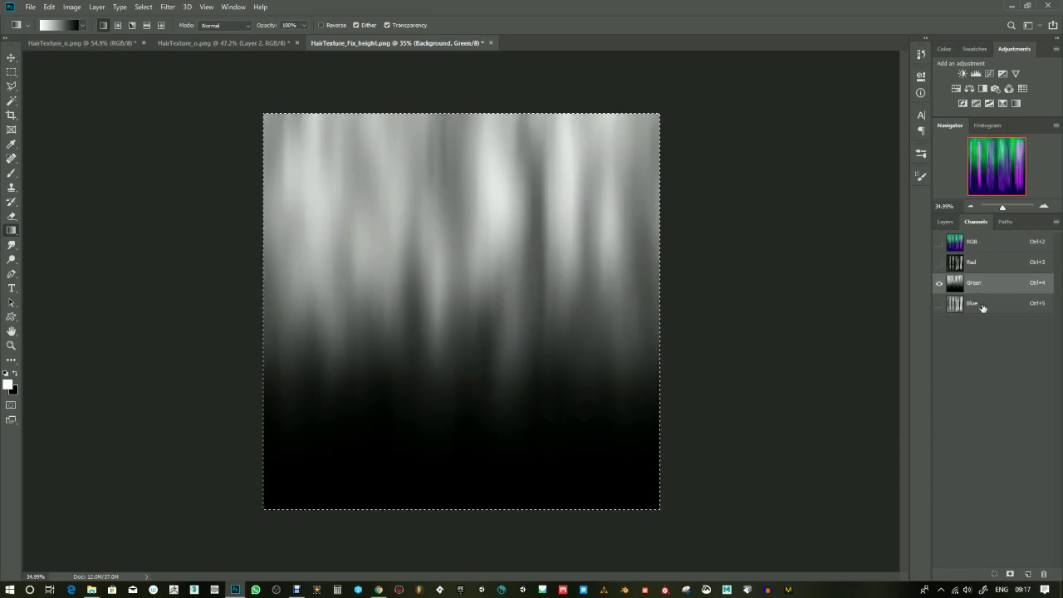
{"action": "left_click", "coordinate": [970, 241]}
{"action": "left_click", "coordinate": [945, 222]}
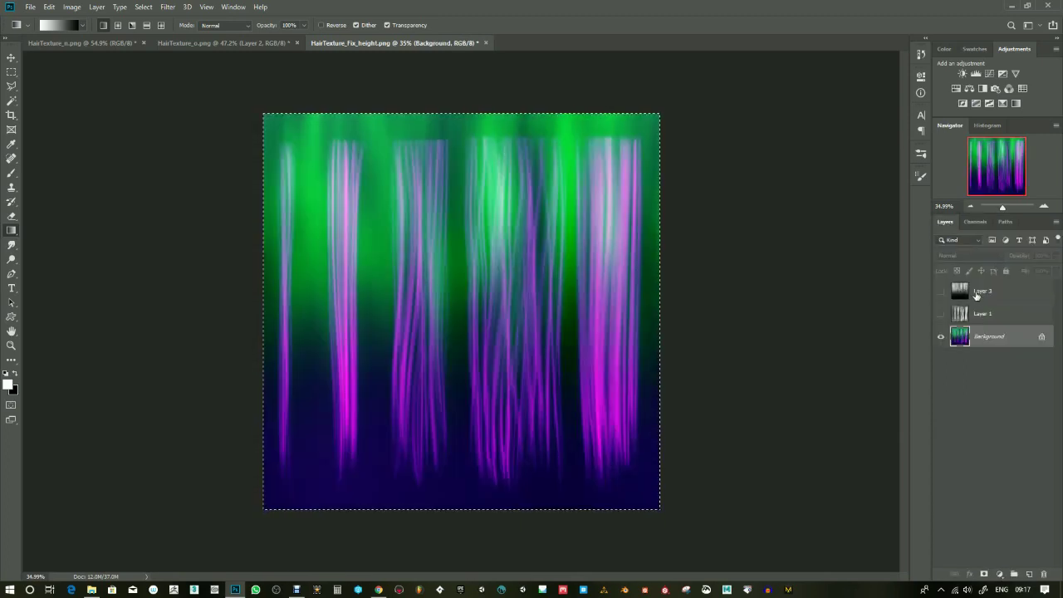
{"action": "key", "text": "ctrl+v"}
{"action": "left_click", "coordinate": [11, 57]}
{"action": "left_click", "coordinate": [11, 57]}
{"action": "left_click_drag", "start_coordinate": [501, 218], "coordinate": [502, 291]}
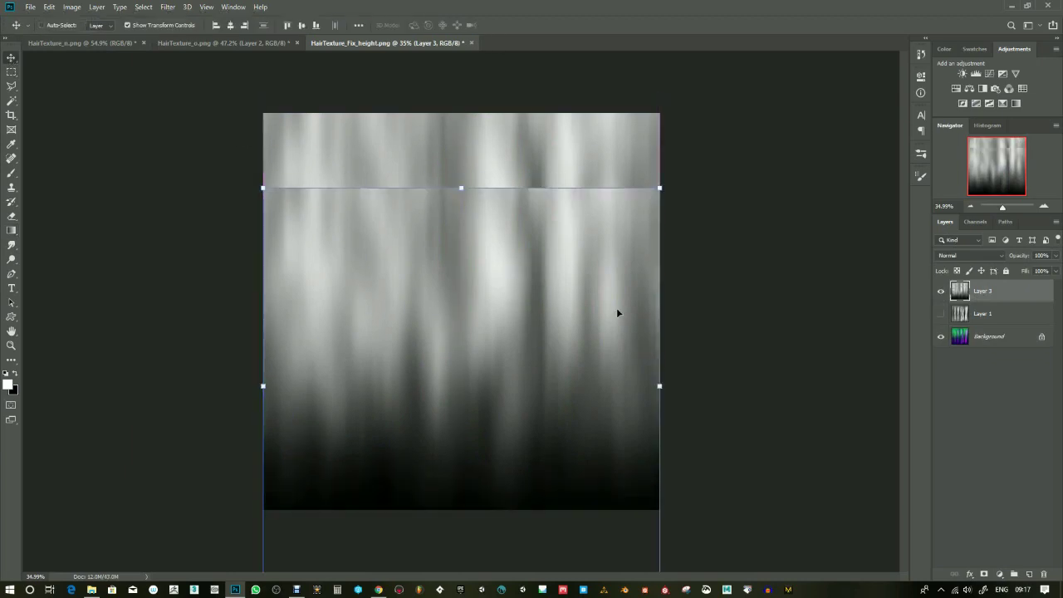
{"action": "left_click_drag", "start_coordinate": [1010, 204], "coordinate": [1000, 203]}
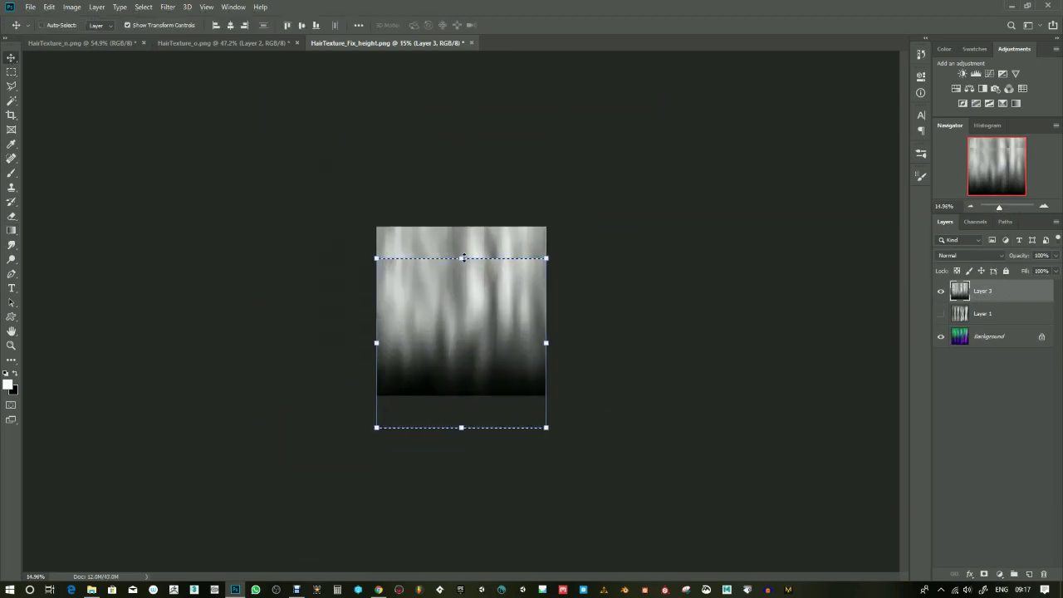
{"action": "left_click_drag", "start_coordinate": [460, 258], "coordinate": [441, 540]}
{"action": "key", "text": "Escape"}
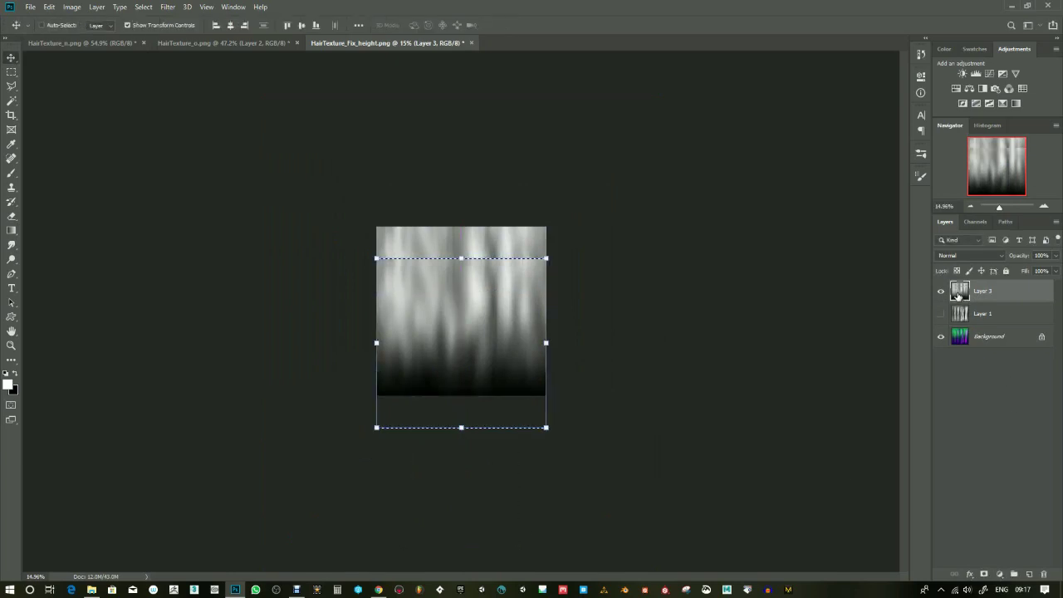
Step: Deselect, duplicate Layer 3, turn the copy upside down and squash it into the lower half of the canvas
{"action": "key", "text": "ctrl+d"}
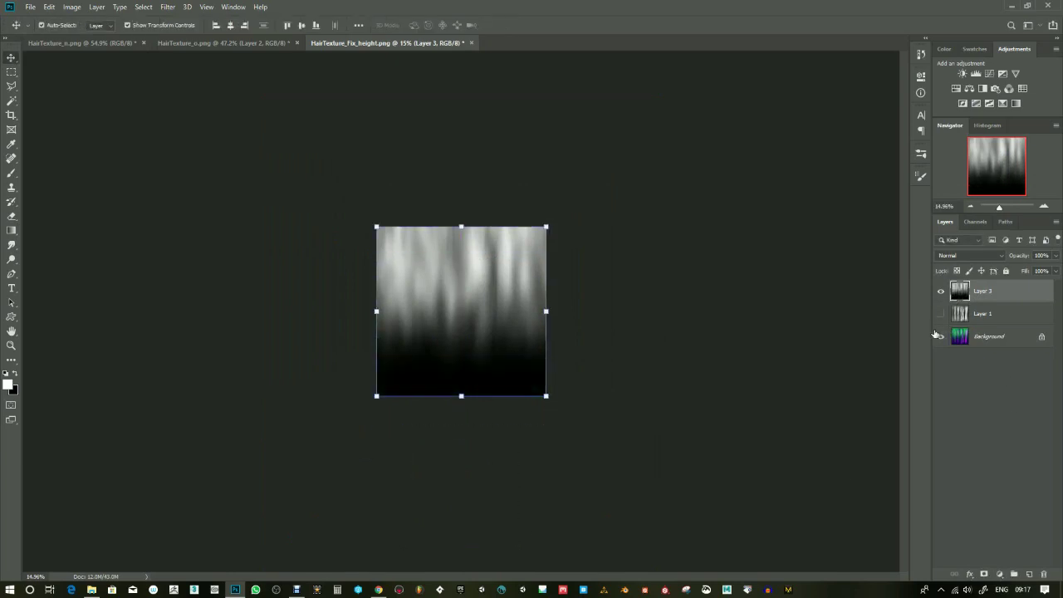
{"action": "left_click_drag", "start_coordinate": [990, 296], "coordinate": [1028, 574]}
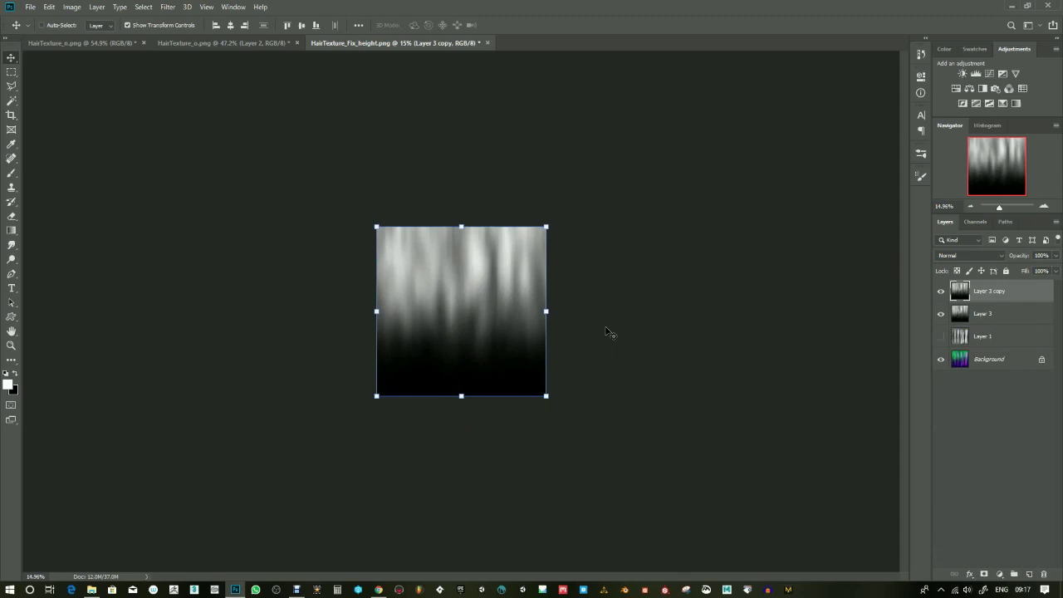
{"action": "left_click_drag", "start_coordinate": [557, 305], "coordinate": [360, 308]}
{"action": "left_click_drag", "start_coordinate": [460, 226], "coordinate": [461, 319]}
{"action": "key", "text": "Return"}
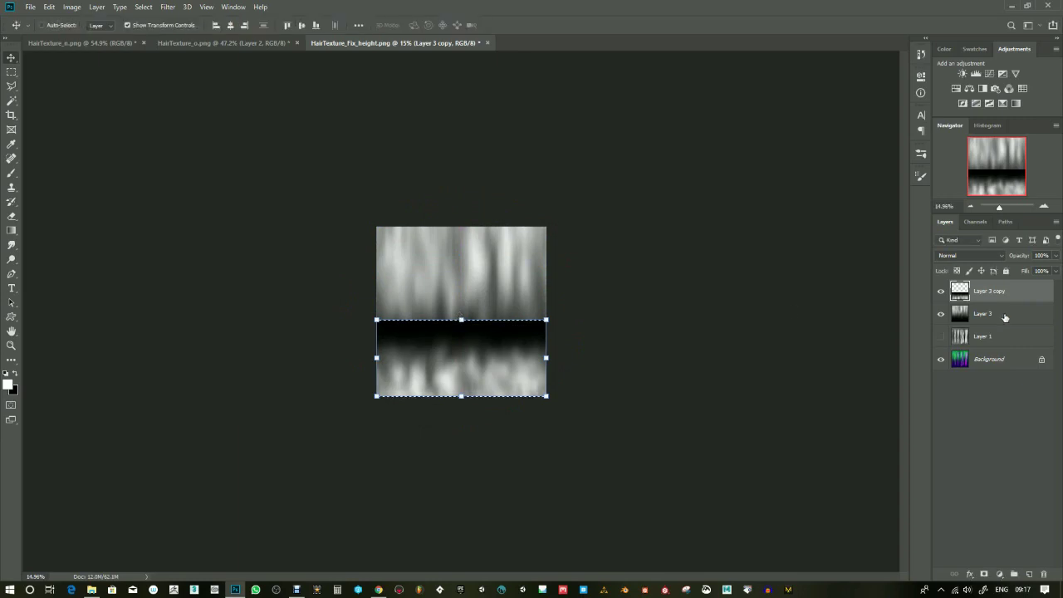
Step: Fill a new layer beneath Layer 3 copy with black using the Paint Bucket, and merge the copy down into it
{"action": "left_click", "coordinate": [1006, 313]}
{"action": "left_click", "coordinate": [1029, 574]}
{"action": "right_click", "coordinate": [11, 230]}
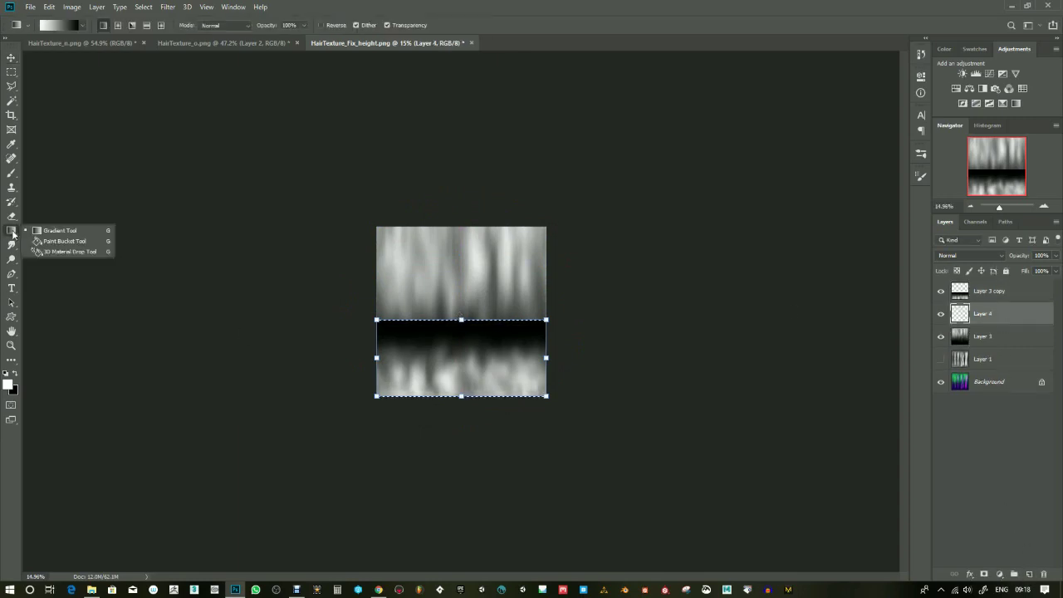
{"action": "left_click", "coordinate": [67, 238]}
{"action": "key", "text": "x"}
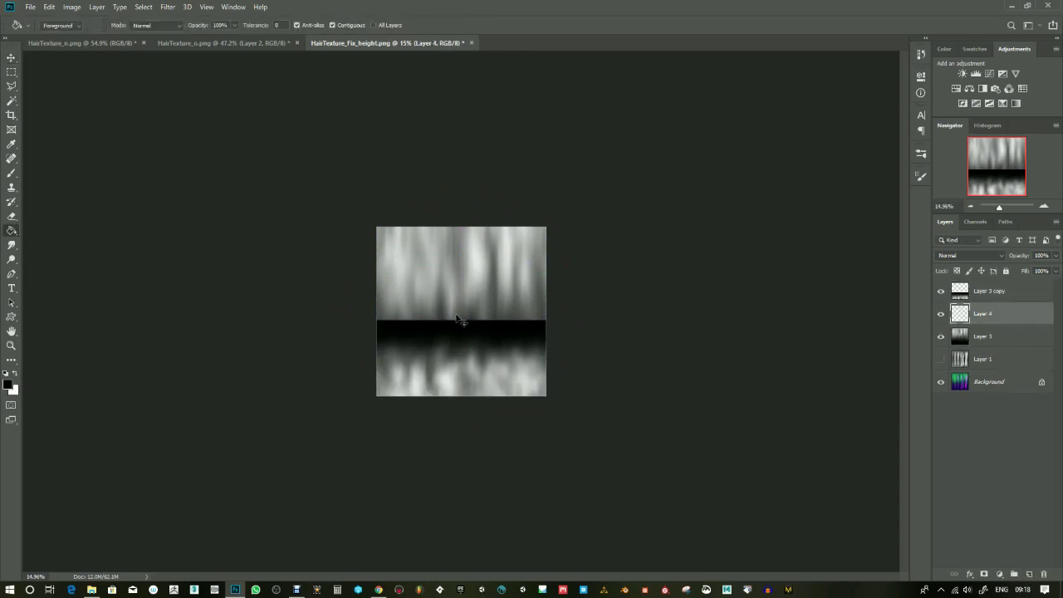
{"action": "key", "text": "ctrl+d"}
{"action": "left_click", "coordinate": [459, 310]}
{"action": "right_click", "coordinate": [1000, 296]}
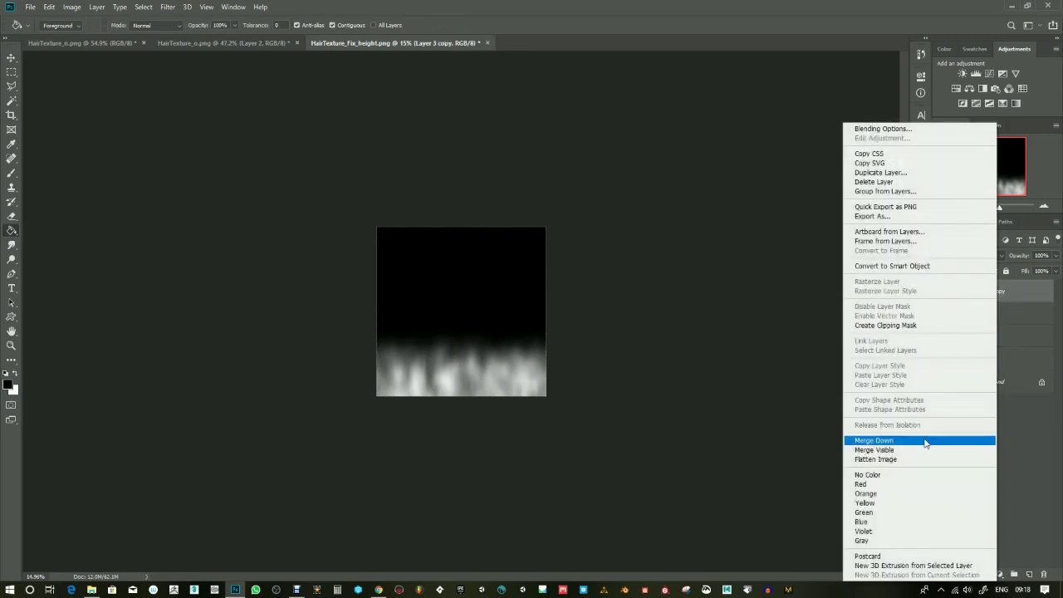
{"action": "left_click", "coordinate": [868, 440]}
Step: Brighten the merged tip gradient with Levels by lowering the input white point
{"action": "left_click_drag", "start_coordinate": [1000, 208], "coordinate": [1000, 207]}
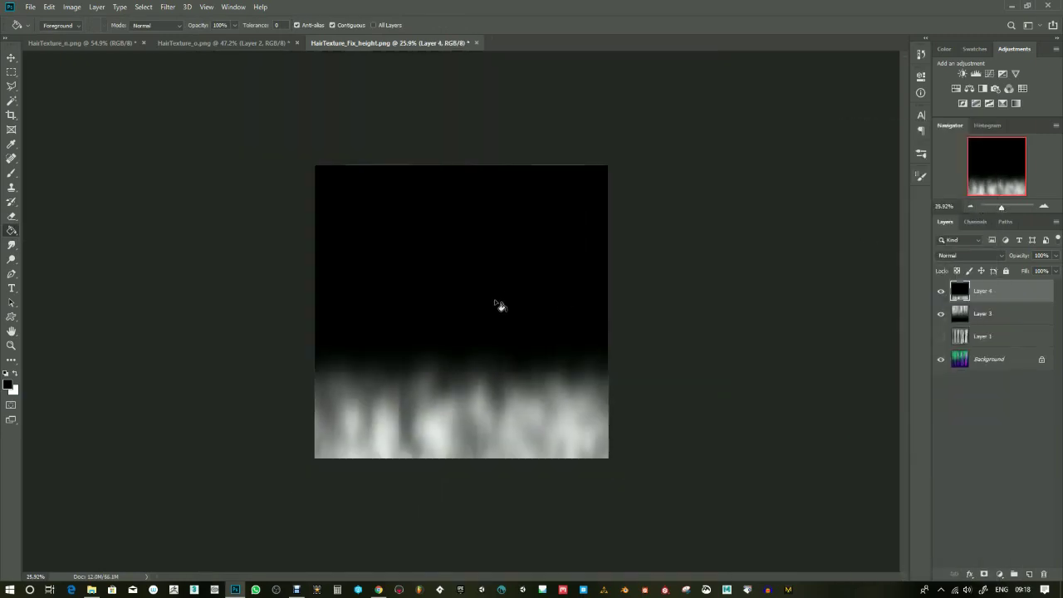
{"action": "key", "text": "ctrl+l"}
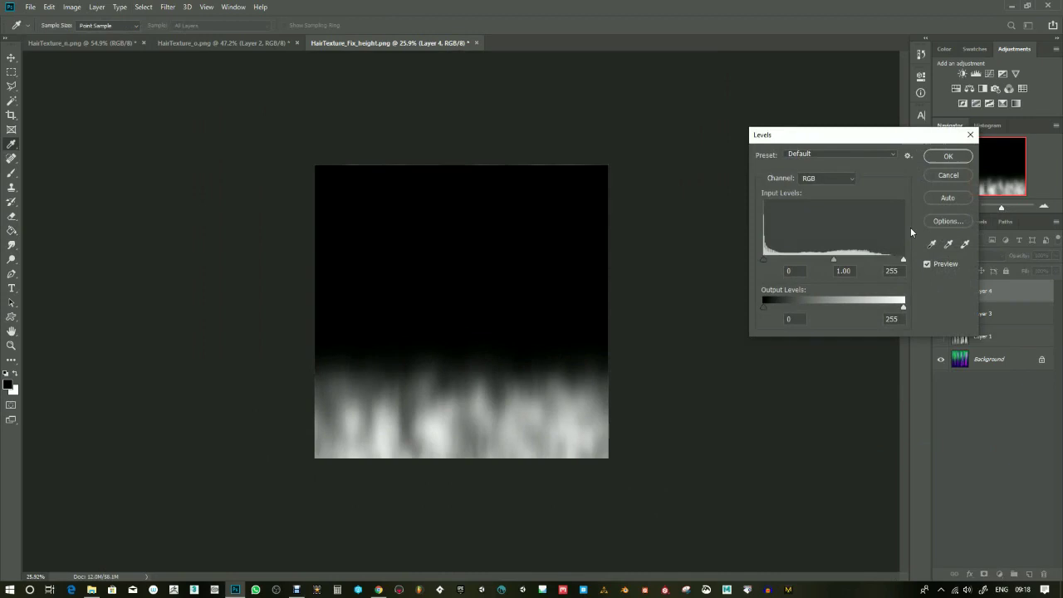
{"action": "left_click_drag", "start_coordinate": [904, 259], "coordinate": [852, 259]}
{"action": "left_click", "coordinate": [947, 158]}
Step: Smudge the white tip gradient on Layer 4 upward into uneven vertical streaks at 40% strength
{"action": "left_click", "coordinate": [12, 246]}
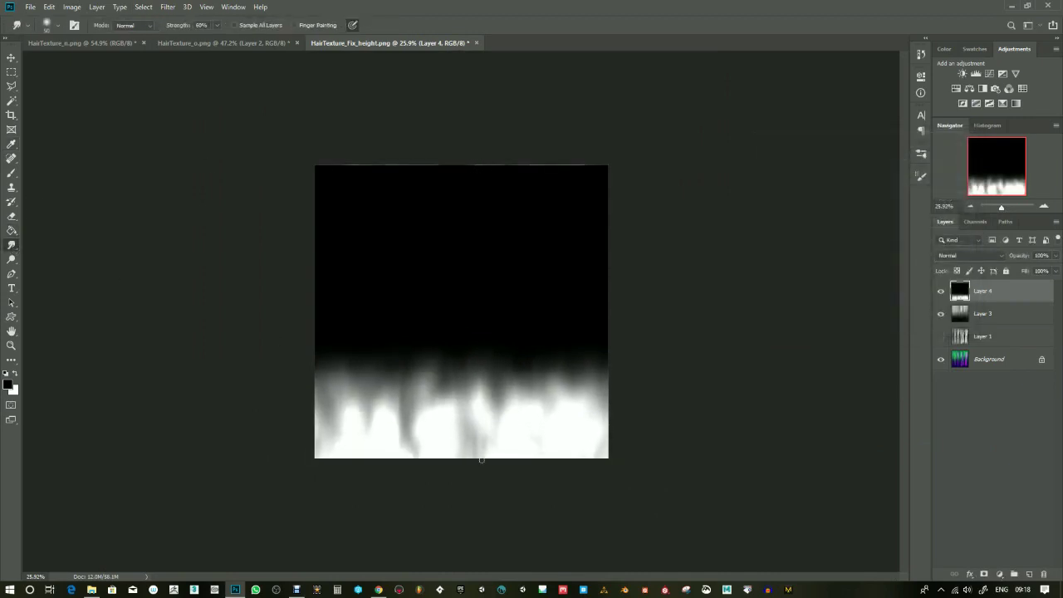
{"action": "left_click_drag", "start_coordinate": [387, 424], "coordinate": [387, 289]}
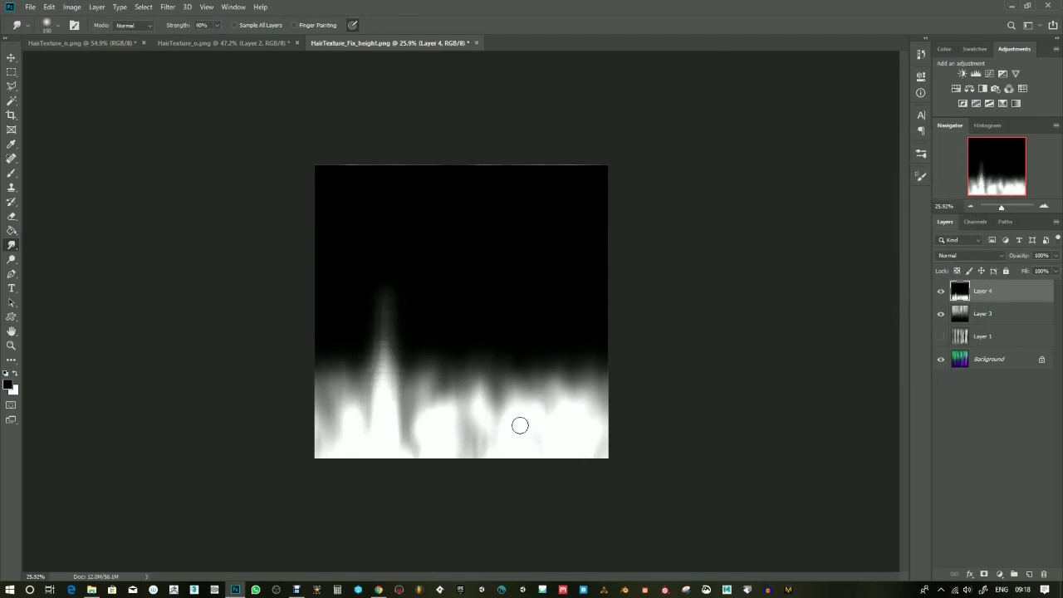
{"action": "left_click_drag", "start_coordinate": [520, 425], "coordinate": [512, 301]}
{"action": "left_click_drag", "start_coordinate": [479, 418], "coordinate": [481, 314]}
{"action": "left_click_drag", "start_coordinate": [496, 411], "coordinate": [489, 273]}
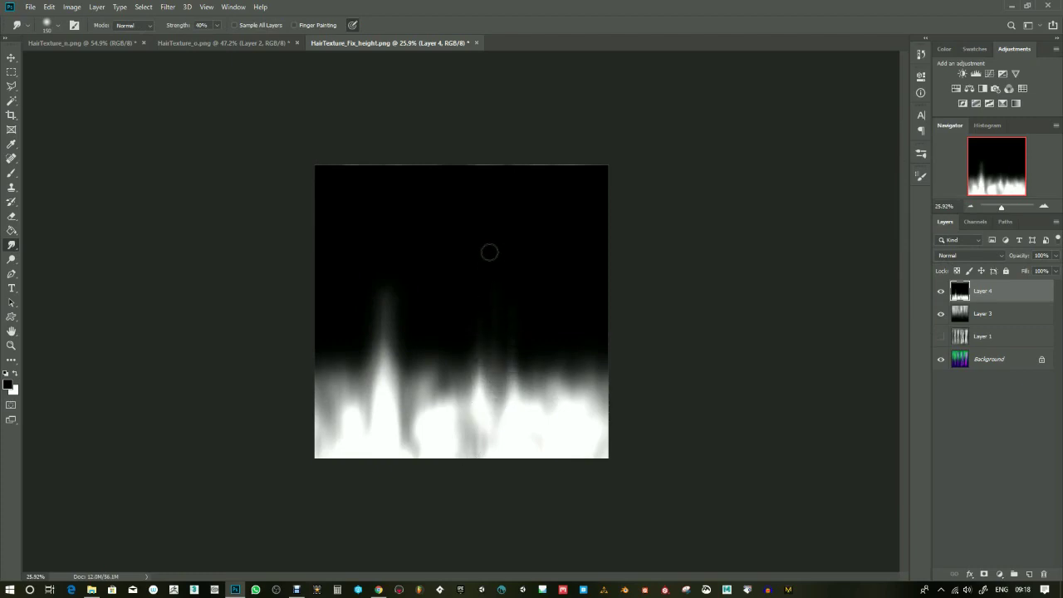
{"action": "left_click_drag", "start_coordinate": [559, 410], "coordinate": [554, 275]}
{"action": "left_click_drag", "start_coordinate": [441, 413], "coordinate": [430, 310]}
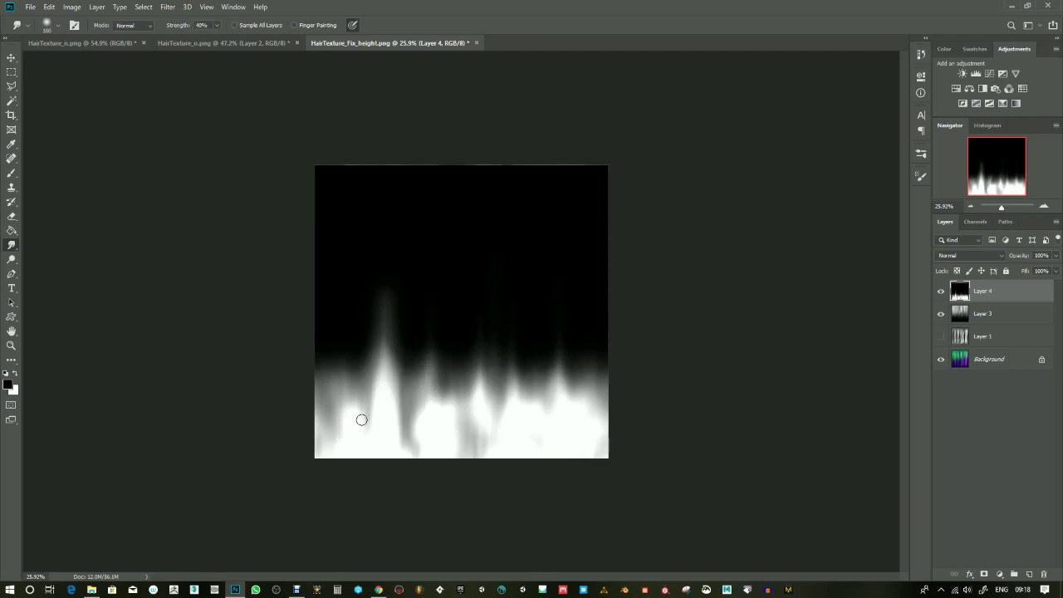
{"action": "left_click_drag", "start_coordinate": [362, 419], "coordinate": [349, 283]}
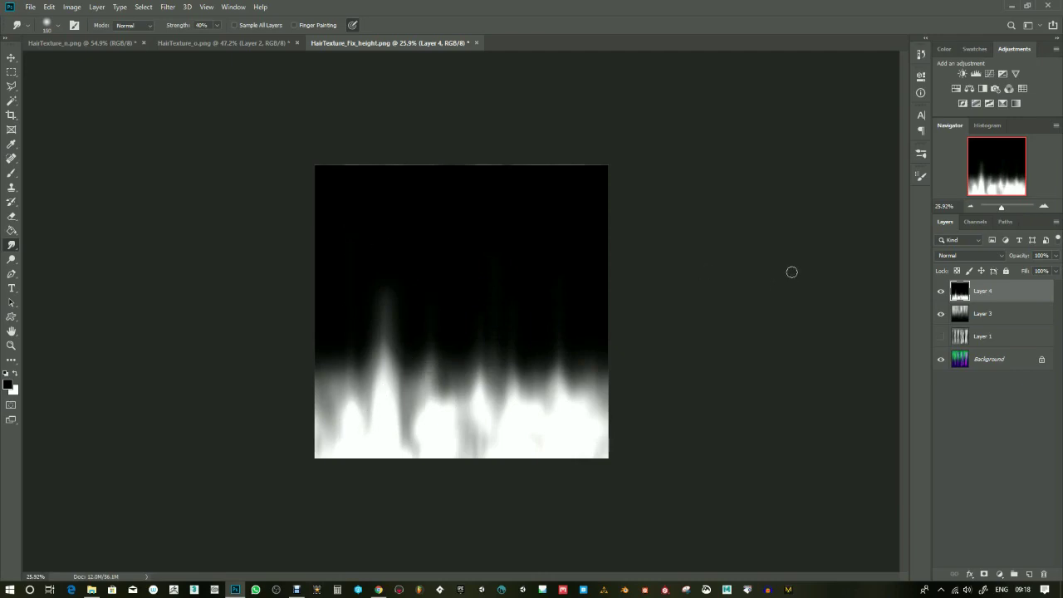
Step: Copy all of Layer 4, hide Layers 3 and 4, and paste it into the Background's blue channel, returning to the RGB composite
{"action": "key", "text": "ctrl+a"}
{"action": "left_click", "coordinate": [941, 314]}
{"action": "left_click", "coordinate": [941, 291]}
{"action": "left_click", "coordinate": [990, 359]}
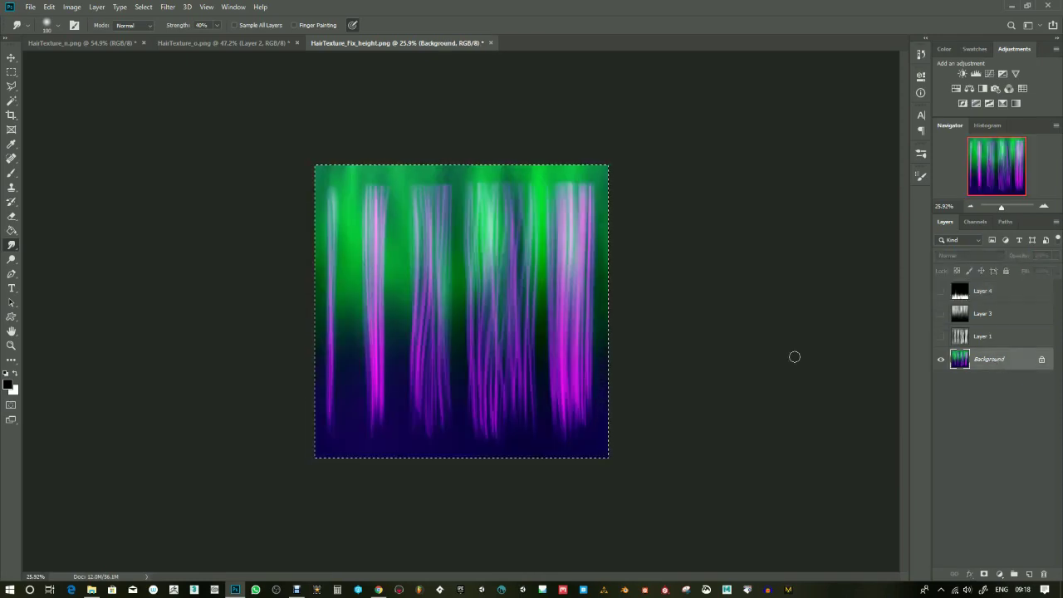
{"action": "left_click", "coordinate": [975, 221]}
{"action": "left_click", "coordinate": [971, 304]}
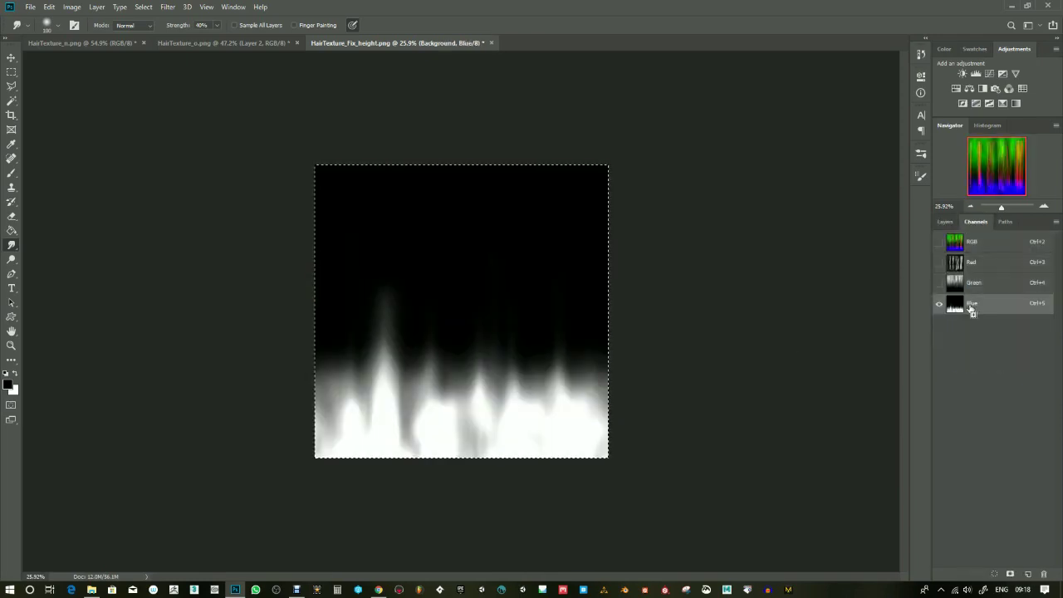
{"action": "left_click", "coordinate": [972, 262]}
{"action": "left_click", "coordinate": [972, 242]}
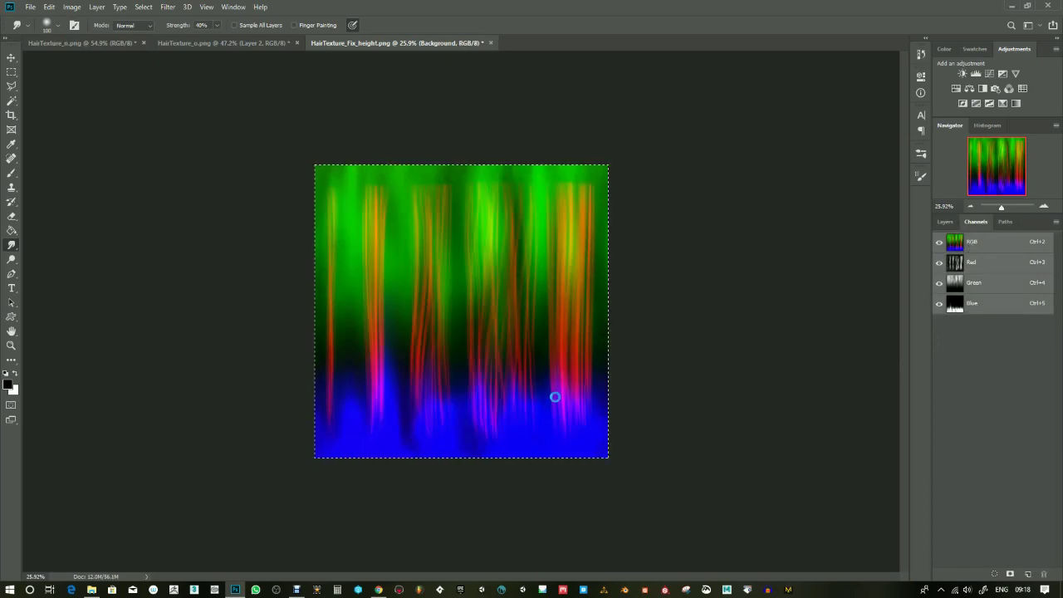
Step: Save a PNG copy as HairTexture_Fix_VRT in the HairSetup folder with the large file size option
{"action": "key", "text": "ctrl+shift+s"}
{"action": "left_click", "coordinate": [454, 448]}
{"action": "left_click", "coordinate": [454, 402]}
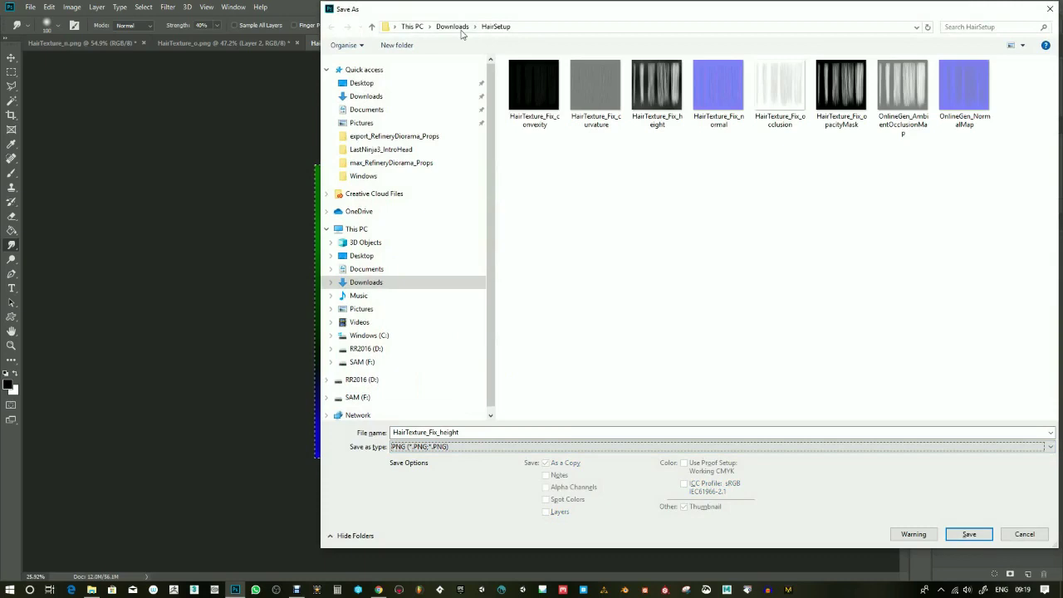
{"action": "left_click", "coordinate": [443, 434]}
{"action": "left_click_drag", "start_coordinate": [441, 433], "coordinate": [484, 432]}
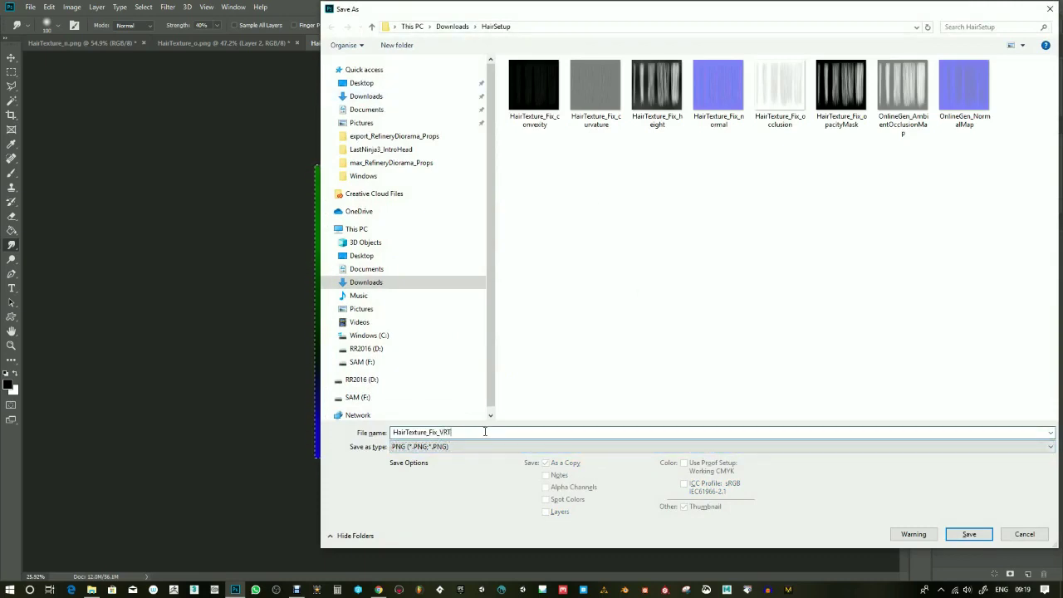
{"action": "type", "text": "VRT"}
{"action": "key", "text": "Return"}
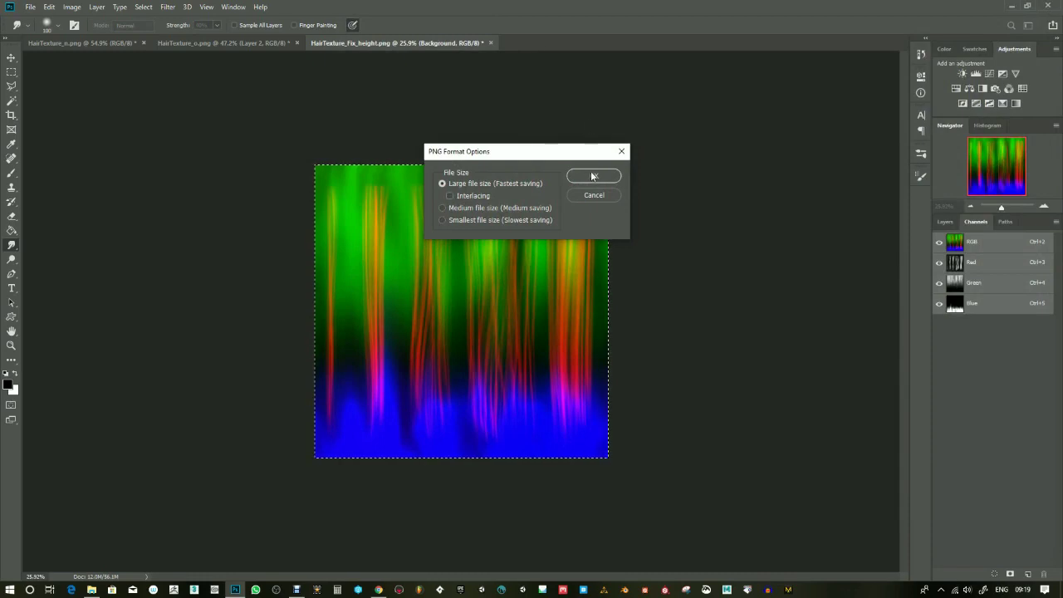
{"action": "left_click", "coordinate": [595, 173]}
Step: Copy the Background's red channel, paste it as a new layer above Layer 4, and duplicate that layer
{"action": "left_click", "coordinate": [985, 264]}
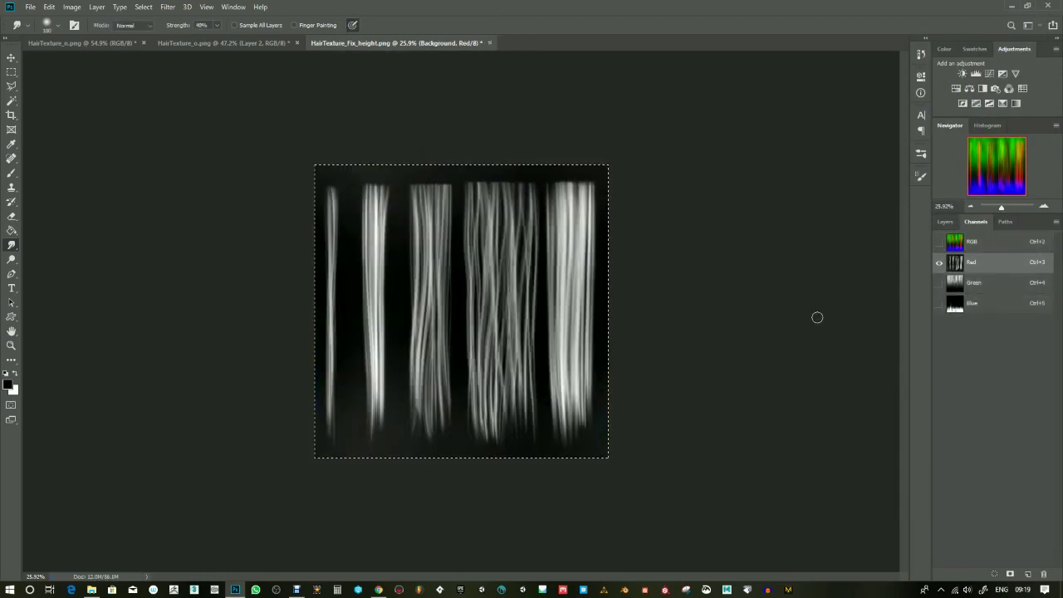
{"action": "left_click", "coordinate": [946, 221]}
{"action": "left_click", "coordinate": [988, 298]}
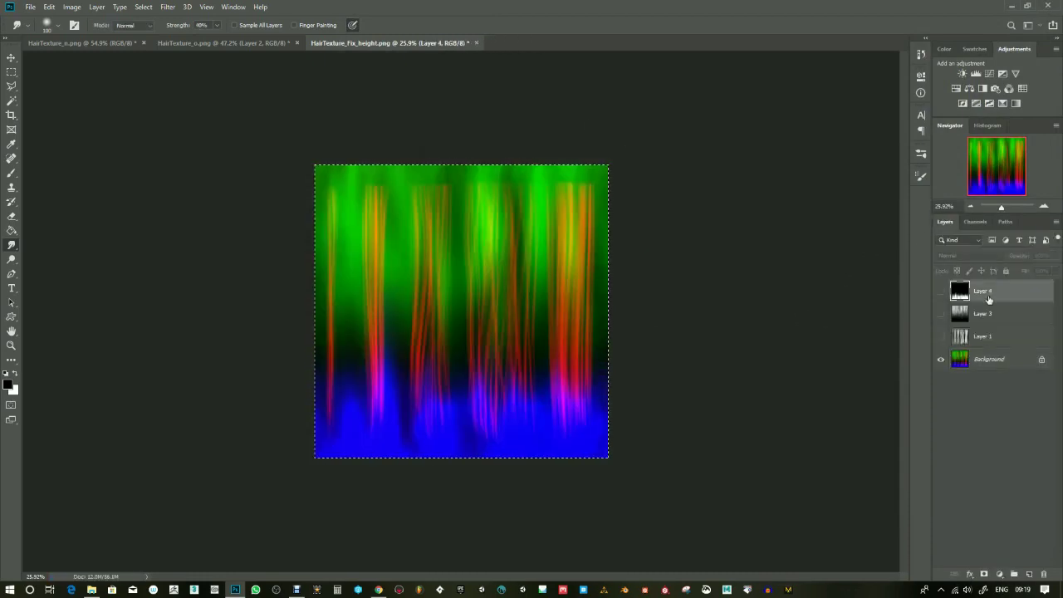
{"action": "key", "text": "ctrl+v"}
{"action": "left_click_drag", "start_coordinate": [1000, 207], "coordinate": [1006, 213]}
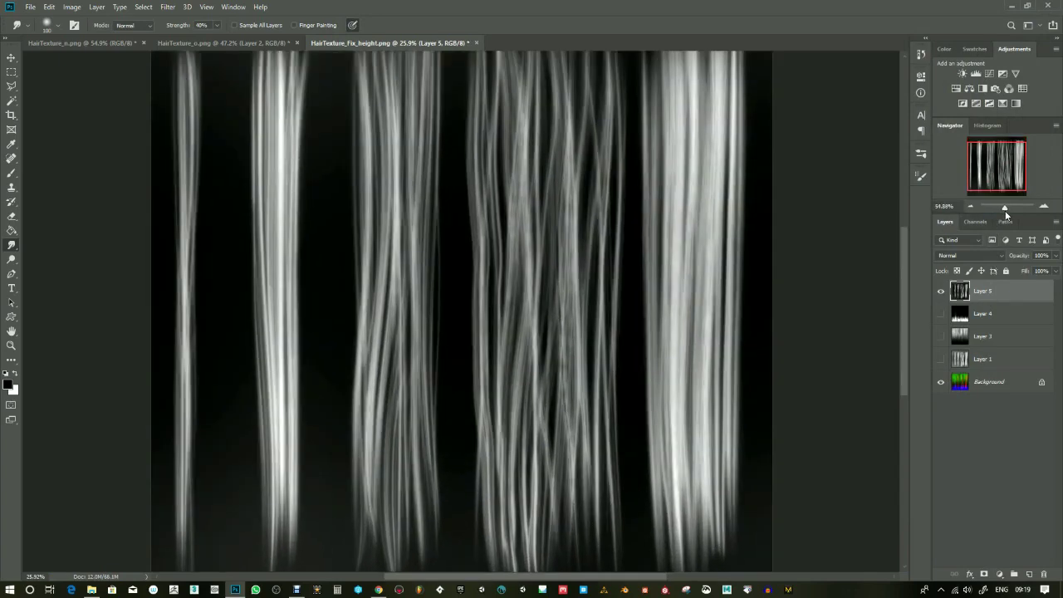
{"action": "key", "text": "ctrl+j"}
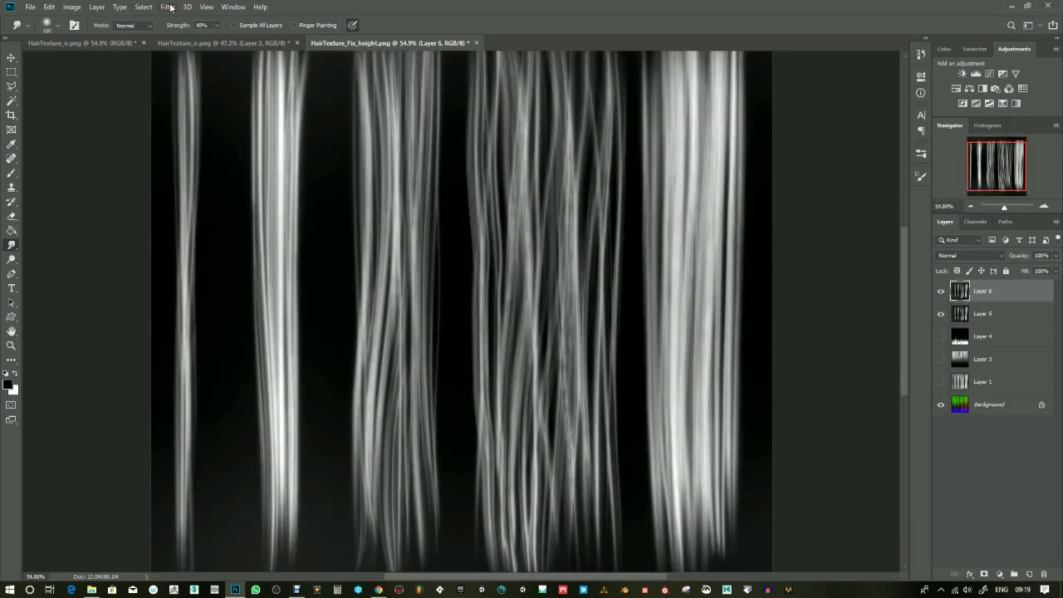
Step: Apply the Spatter filter to the duplicated strand layer with spray radius 19 and smoothness 3
{"action": "left_click", "coordinate": [167, 6]}
{"action": "left_click", "coordinate": [200, 52]}
{"action": "left_click_drag", "start_coordinate": [960, 125], "coordinate": [943, 124]}
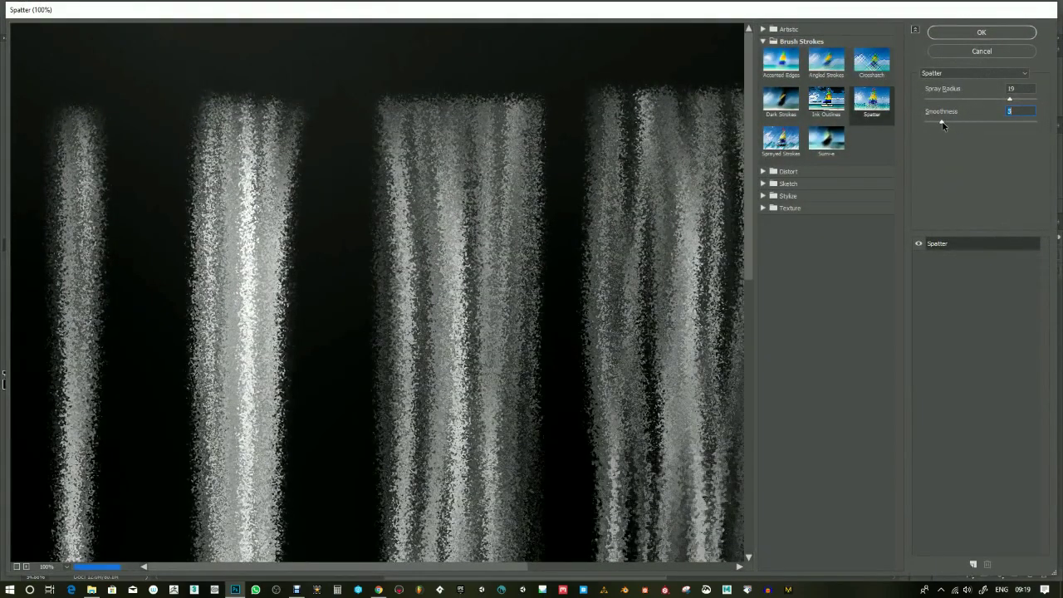
{"action": "left_click", "coordinate": [982, 32]}
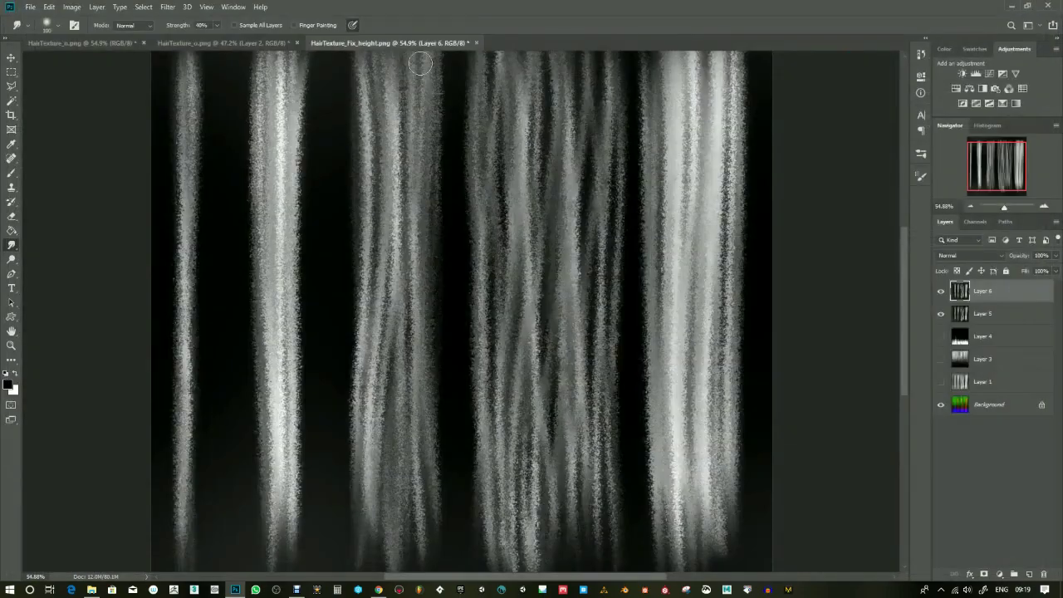
Step: Motion-blur the spattered strands vertically at an angle of -90° and a distance of 473 pixels
{"action": "left_click", "coordinate": [168, 7]}
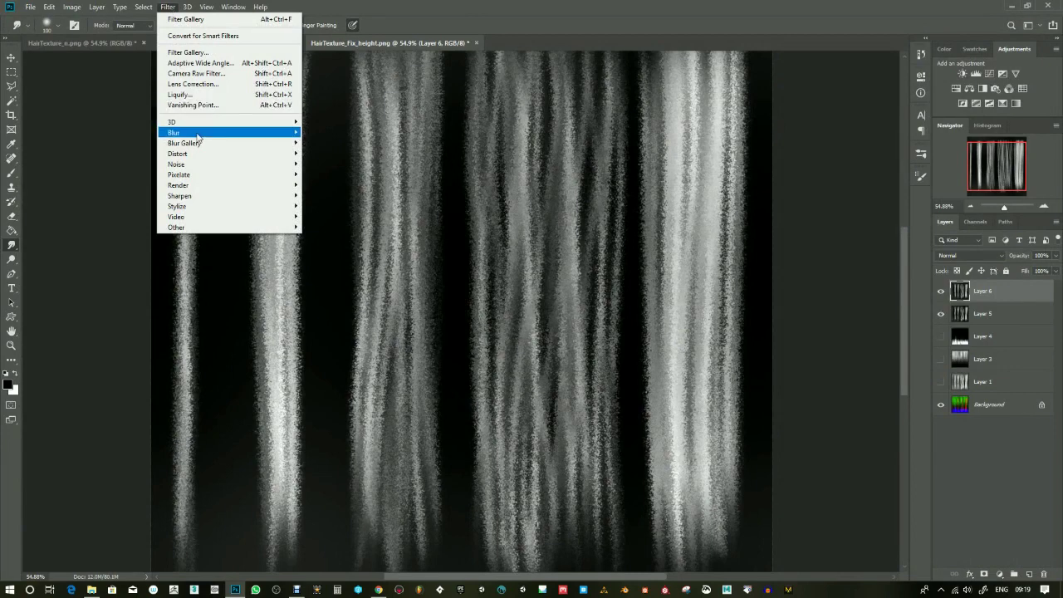
{"action": "mouse_move", "coordinate": [199, 134]}
{"action": "left_click", "coordinate": [328, 195]}
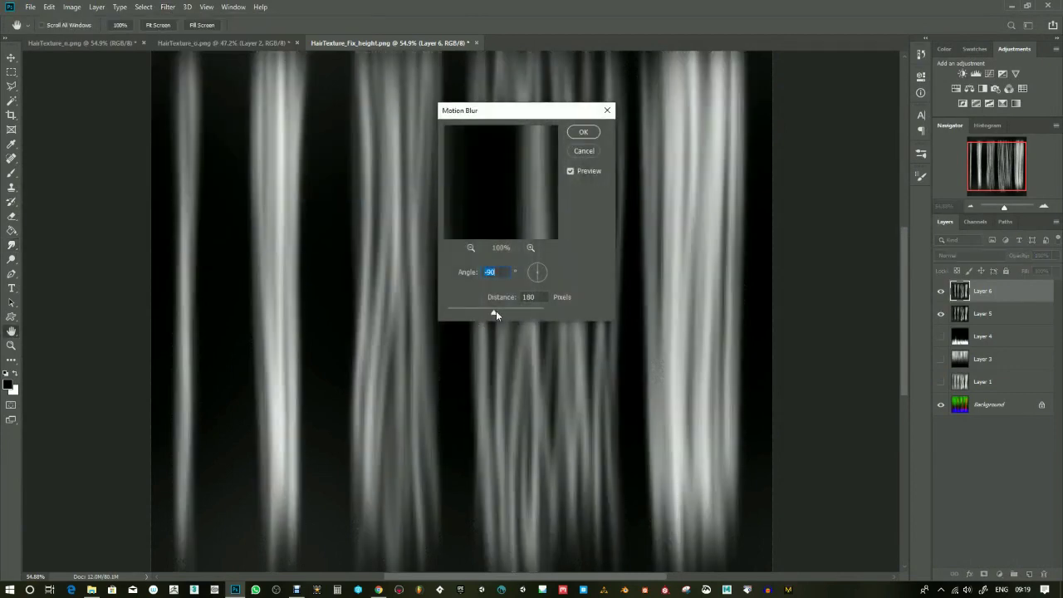
{"action": "left_click_drag", "start_coordinate": [495, 311], "coordinate": [516, 311]}
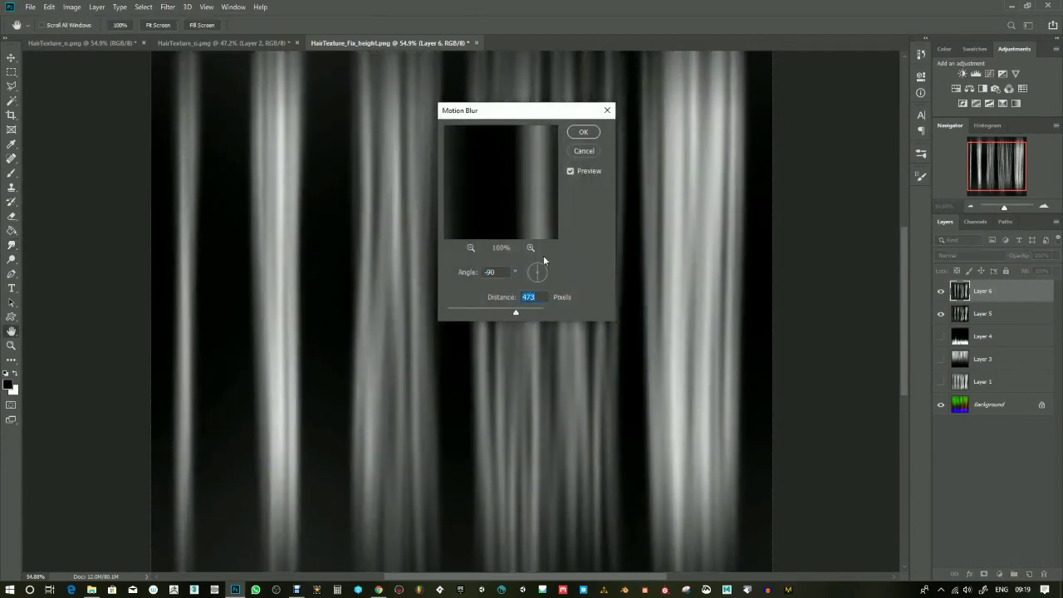
{"action": "left_click", "coordinate": [583, 132]}
Step: Increase the blurred strands' contrast with Levels, setting the midtone to 0.68 and the input white point to 214
{"action": "key", "text": "ctrl+l"}
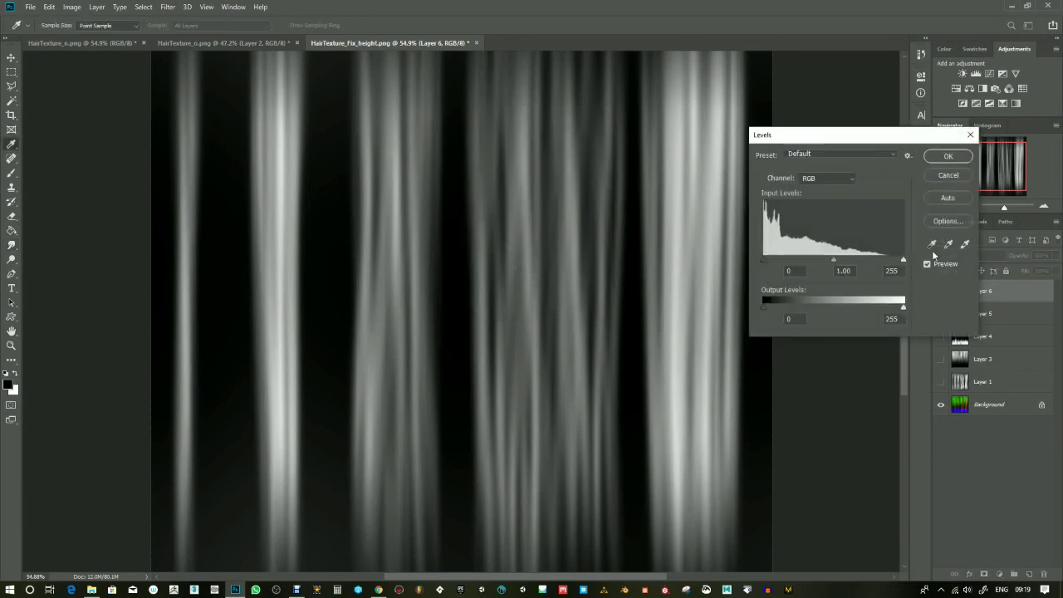
{"action": "left_click_drag", "start_coordinate": [843, 262], "coordinate": [890, 260]}
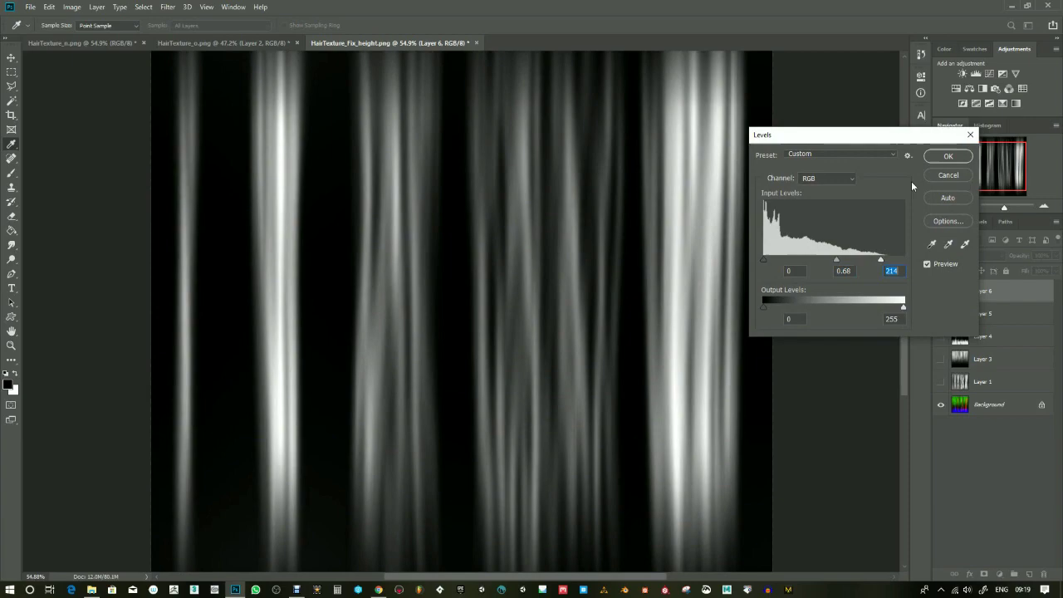
{"action": "left_click", "coordinate": [947, 157]}
Step: Apply the Spatter filter again to Layer 6 with spray radius 19 and smoothness 3
{"action": "left_click", "coordinate": [169, 7]}
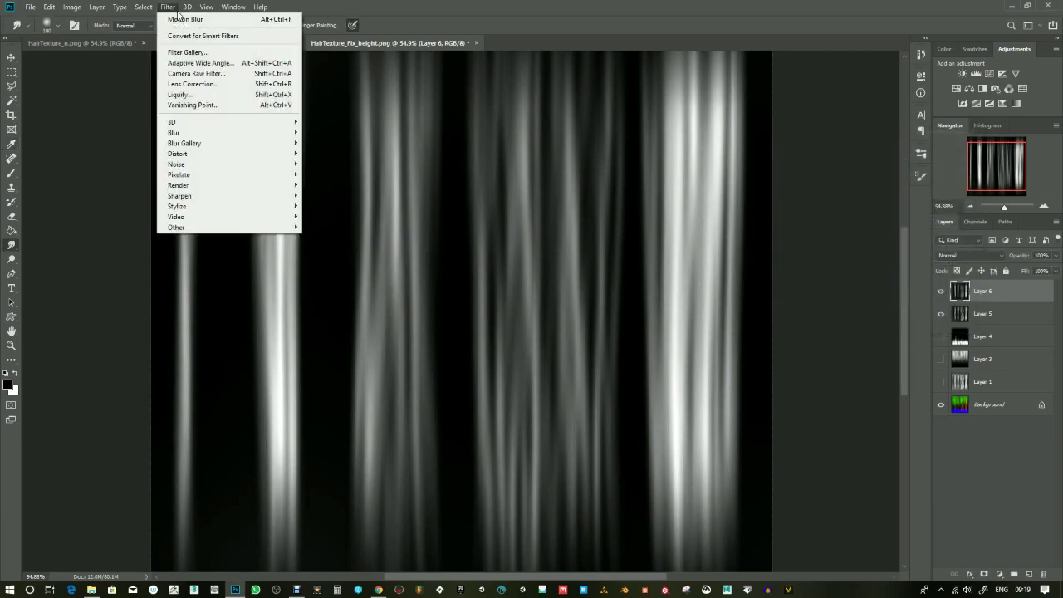
{"action": "left_click", "coordinate": [179, 52]}
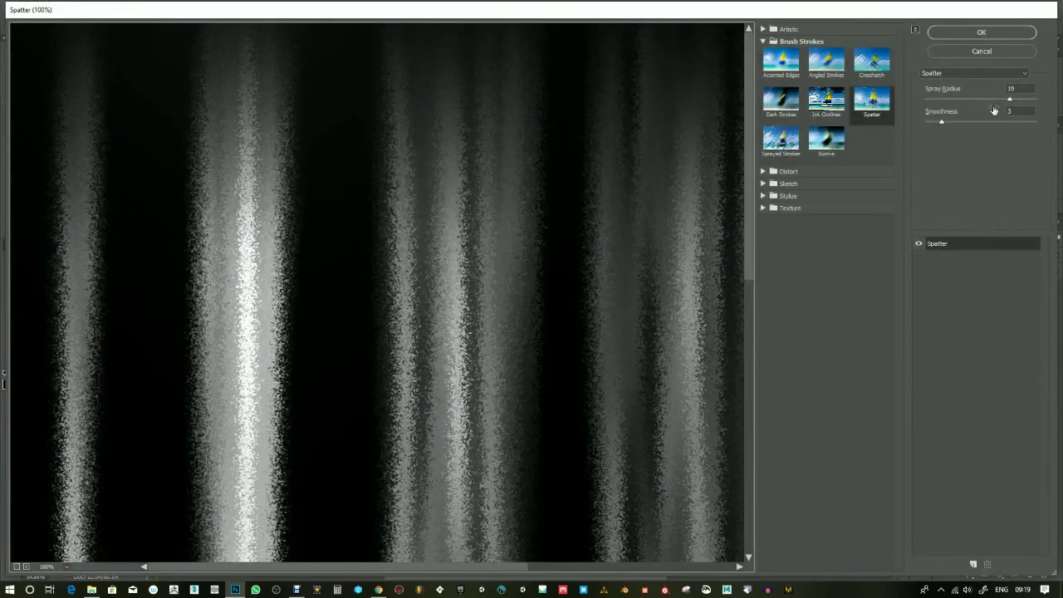
{"action": "left_click", "coordinate": [980, 33]}
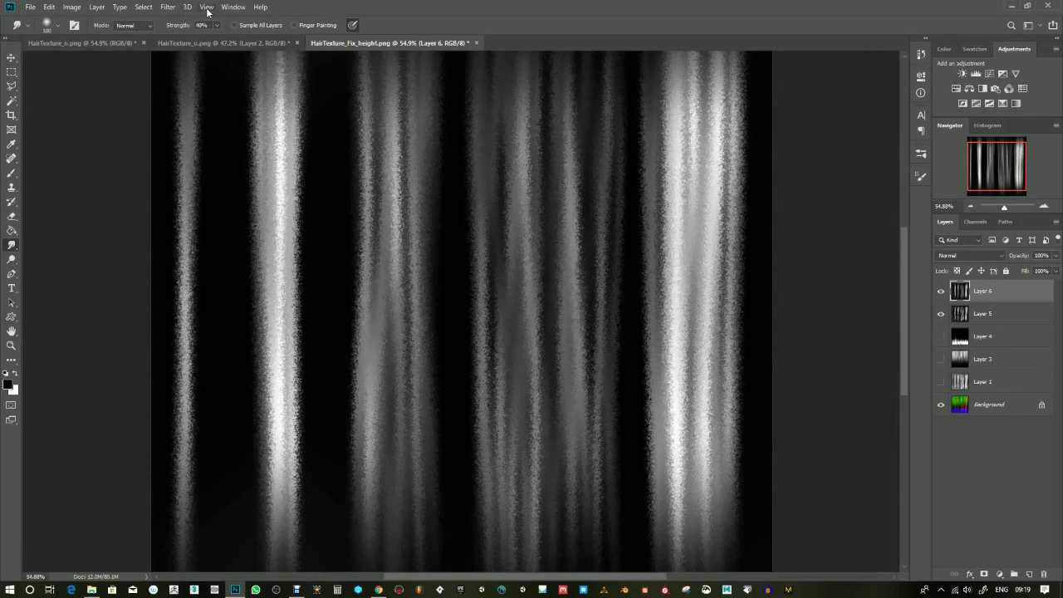
Step: Motion-blur Layer 6 at an angle of -90° and a distance of 26 pixels
{"action": "left_click", "coordinate": [169, 7]}
{"action": "mouse_move", "coordinate": [237, 137]}
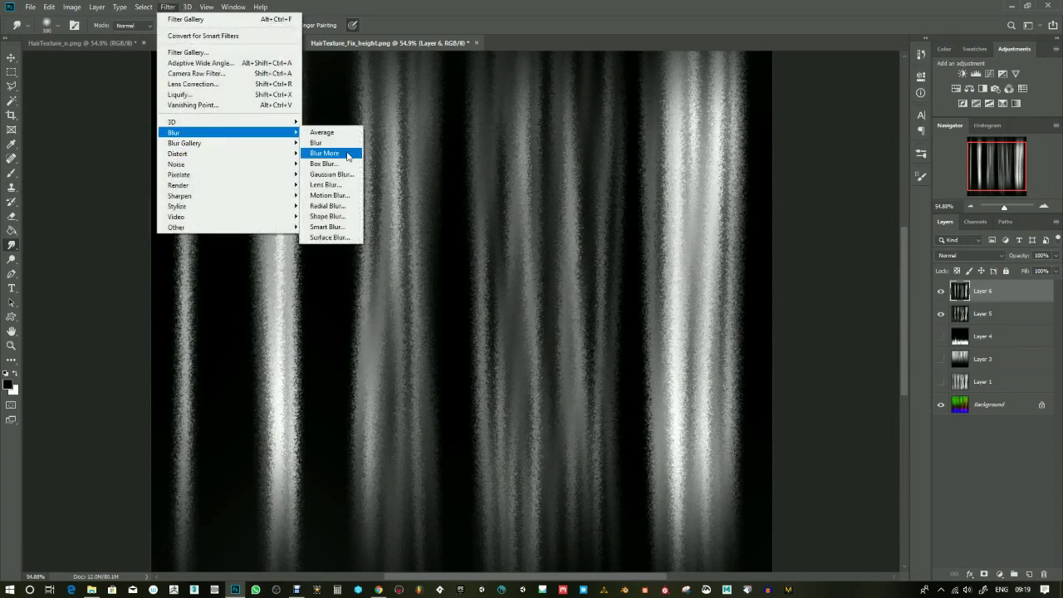
{"action": "left_click", "coordinate": [340, 199]}
{"action": "left_click_drag", "start_coordinate": [477, 309], "coordinate": [461, 314]}
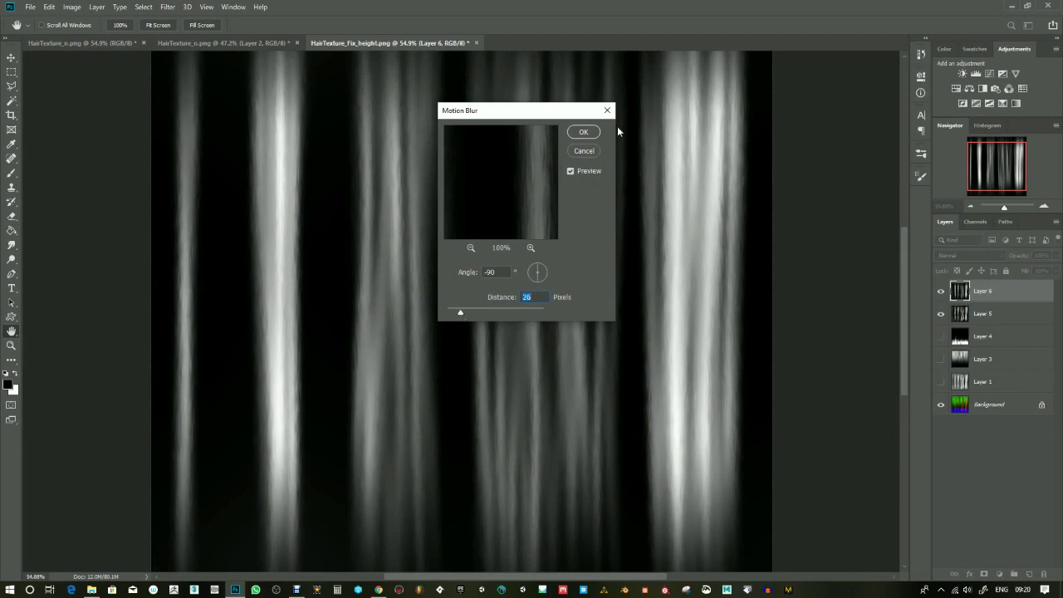
{"action": "key", "text": "Return"}
Step: Merge Layer 6 down into Layer 5 and cut the whole merged strand image from the layer
{"action": "left_click_drag", "start_coordinate": [1004, 209], "coordinate": [1005, 211]}
{"action": "right_click", "coordinate": [996, 300]}
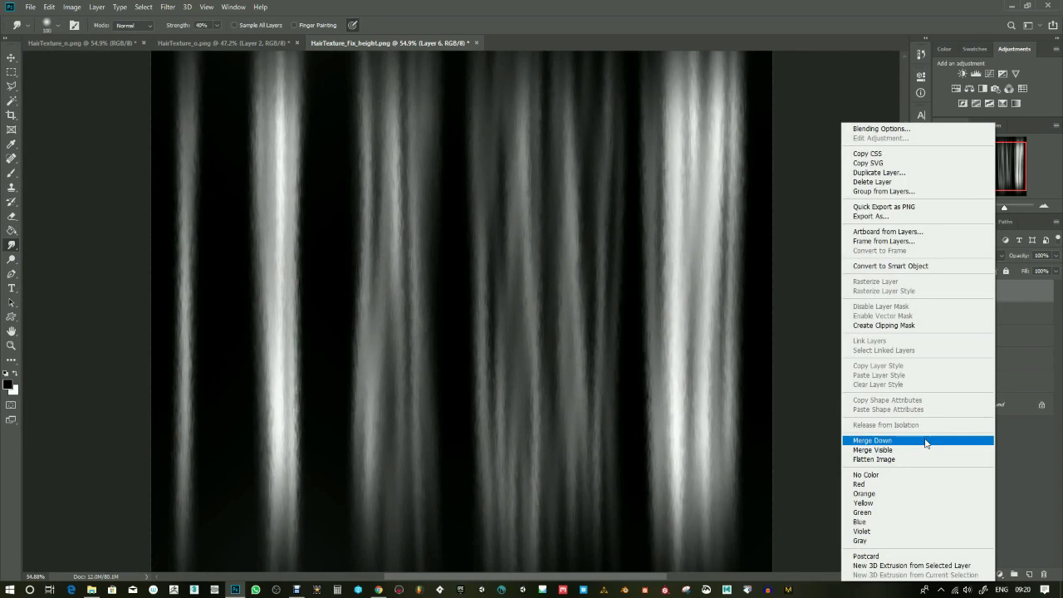
{"action": "left_click", "coordinate": [936, 439]}
{"action": "key", "text": "ctrl+a"}
{"action": "key", "text": "Delete"}
{"action": "key", "text": "ctrl+d"}
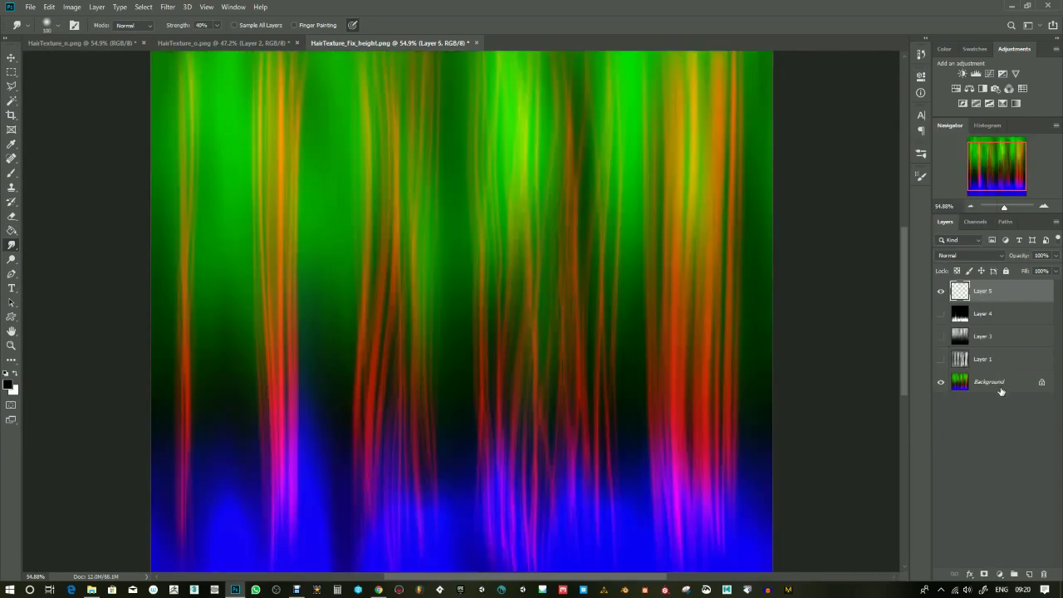
Step: Paste the blurred strand image into the Background's red channel and return to the RGB composite
{"action": "left_click", "coordinate": [997, 384]}
{"action": "left_click", "coordinate": [975, 221]}
{"action": "left_click", "coordinate": [980, 269]}
{"action": "key", "text": "ctrl+v"}
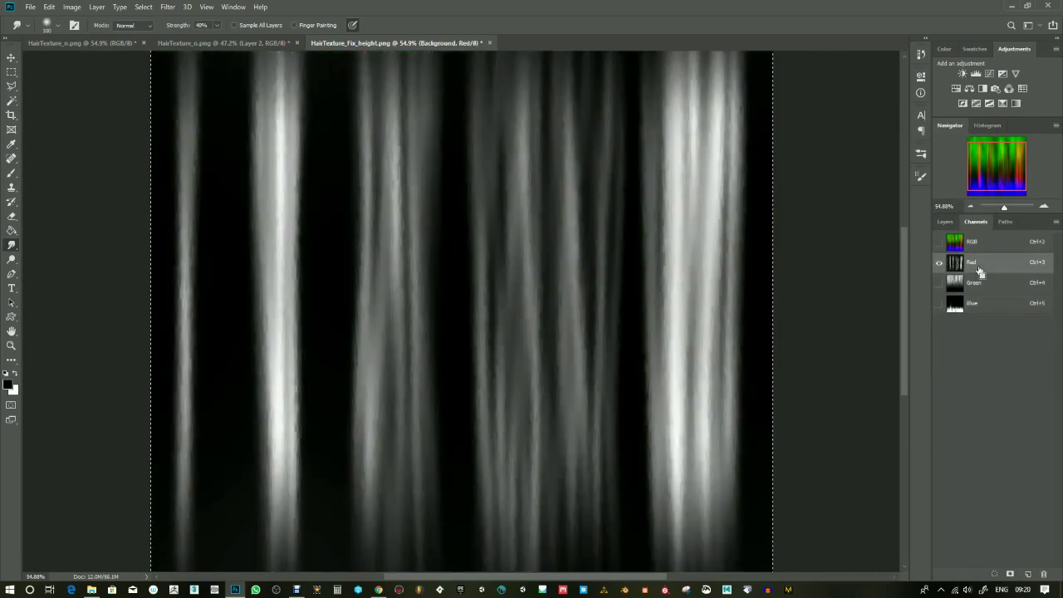
{"action": "left_click", "coordinate": [978, 246]}
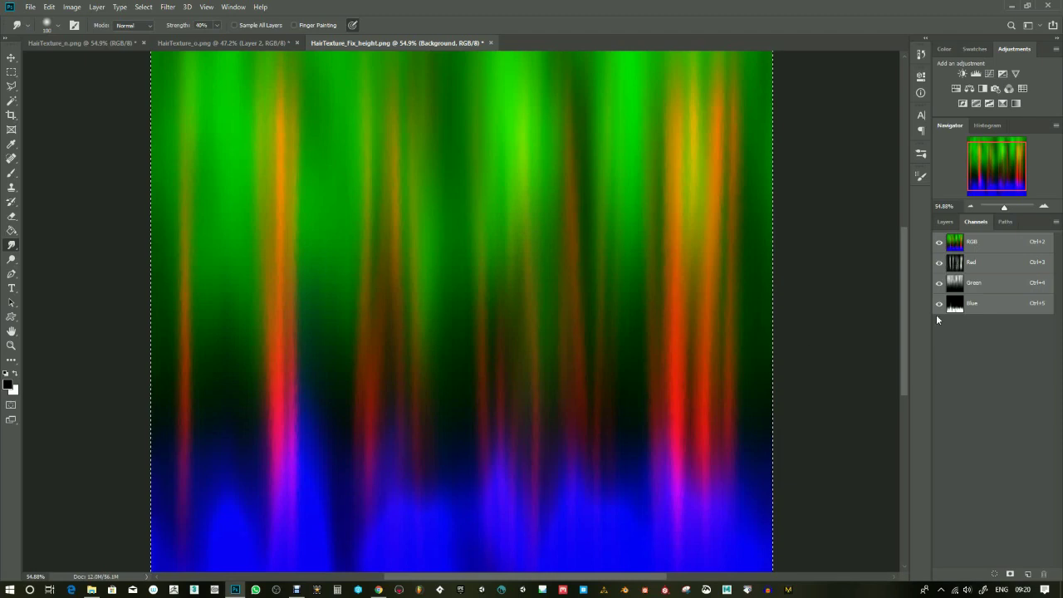
Step: Examine the Background's red and green channels individually, view green combined with blue, and return to the RGB composite
{"action": "left_click", "coordinate": [940, 283]}
{"action": "left_click", "coordinate": [972, 263]}
{"action": "left_click", "coordinate": [961, 264]}
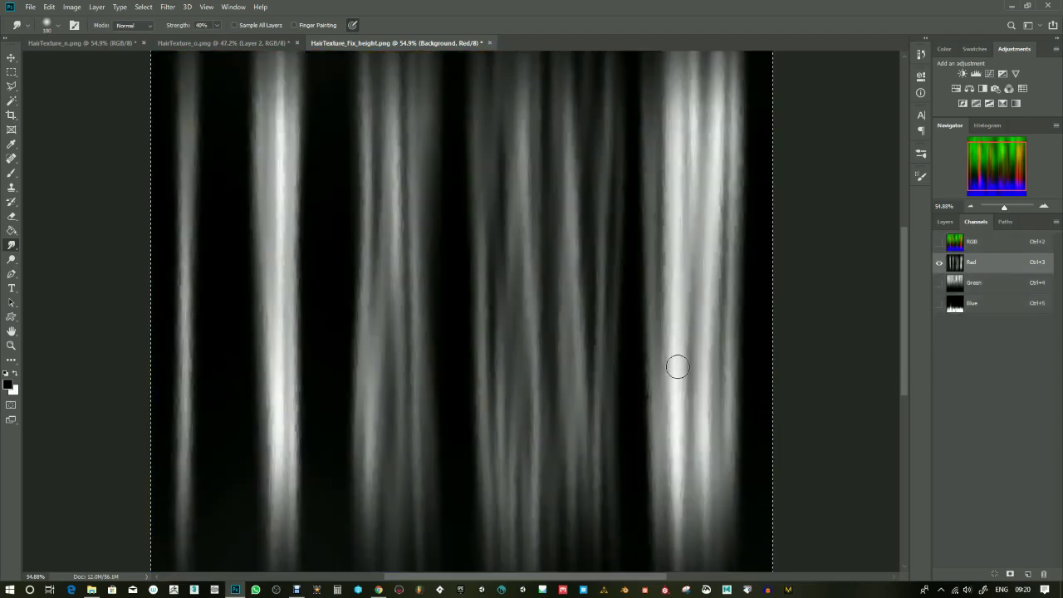
{"action": "left_click", "coordinate": [985, 286]}
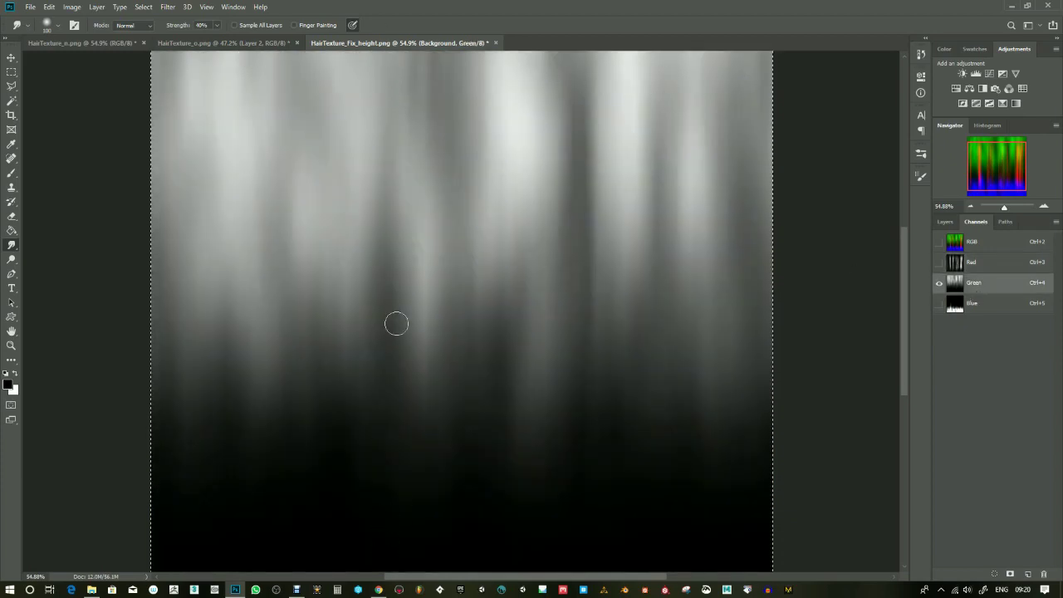
{"action": "left_click", "coordinate": [939, 305]}
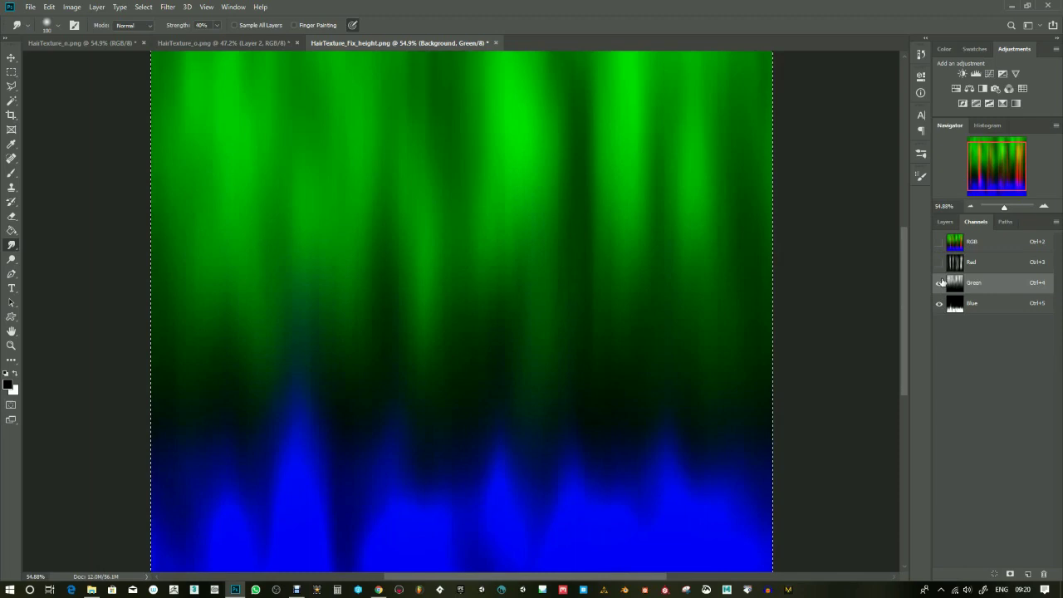
{"action": "left_click", "coordinate": [939, 264]}
{"action": "left_click", "coordinate": [973, 242]}
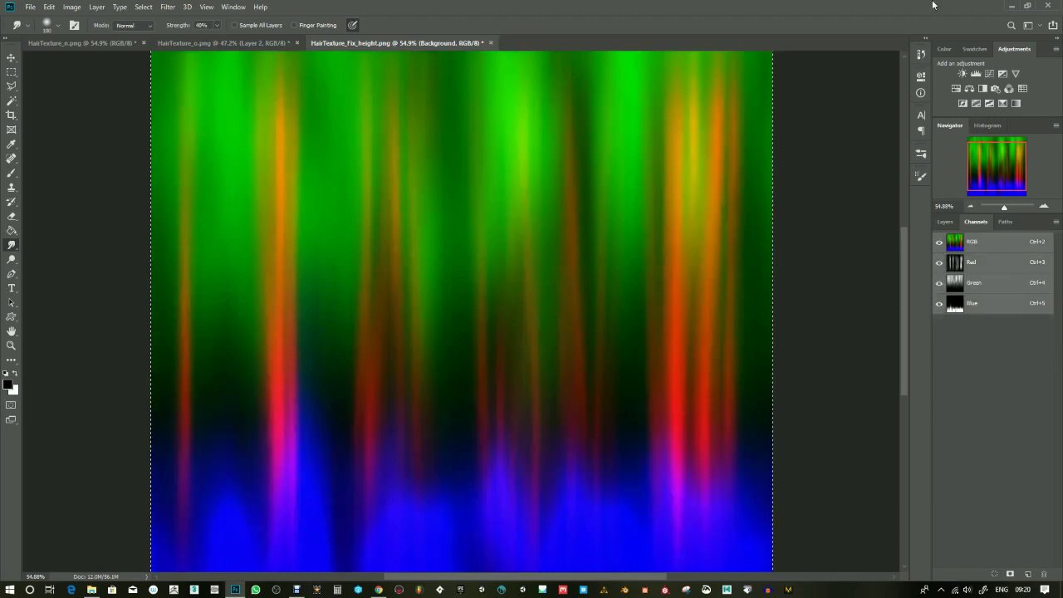
Step: Save the packed texture as a PNG copy over HairTexture_Fix_VRT in the HairSetup folder, replacing the existing file
{"action": "left_click_drag", "start_coordinate": [1002, 210], "coordinate": [1001, 206]}
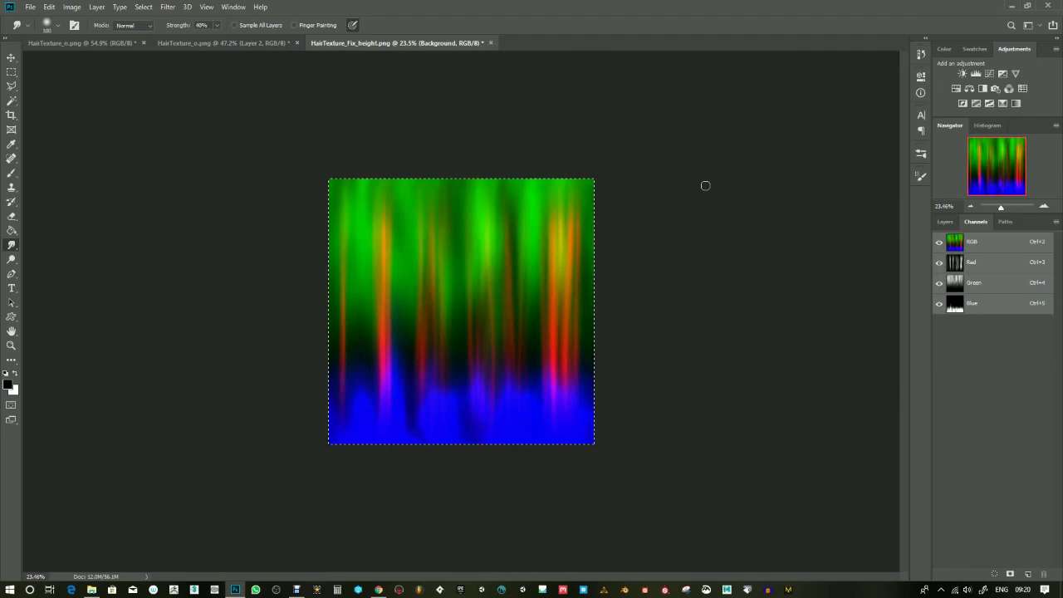
{"action": "key", "text": "ctrl+shift+s"}
{"action": "left_click", "coordinate": [434, 447]}
{"action": "left_click", "coordinate": [440, 416]}
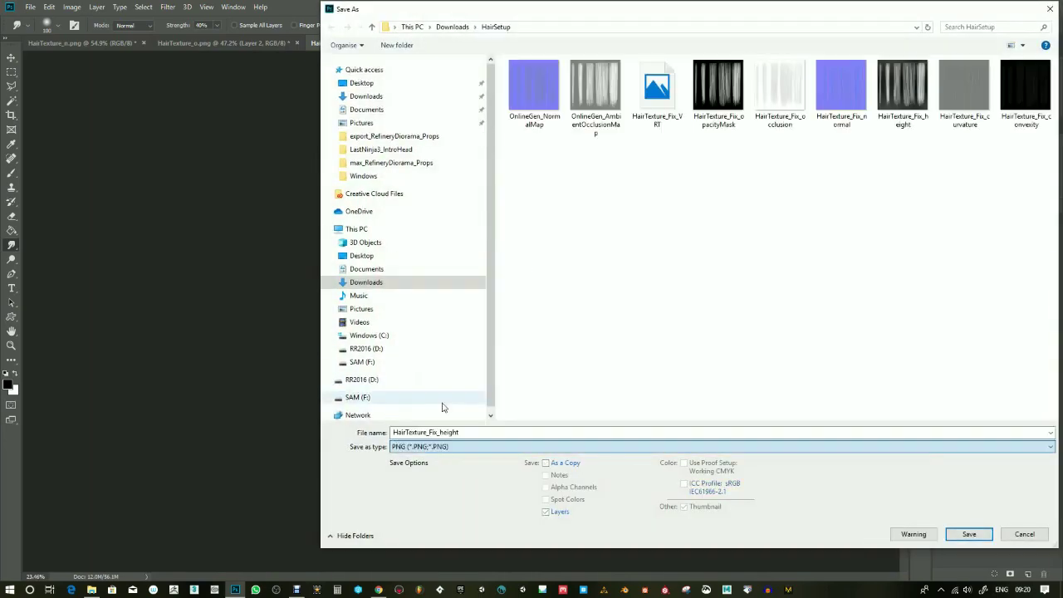
{"action": "double_click", "coordinate": [903, 84]}
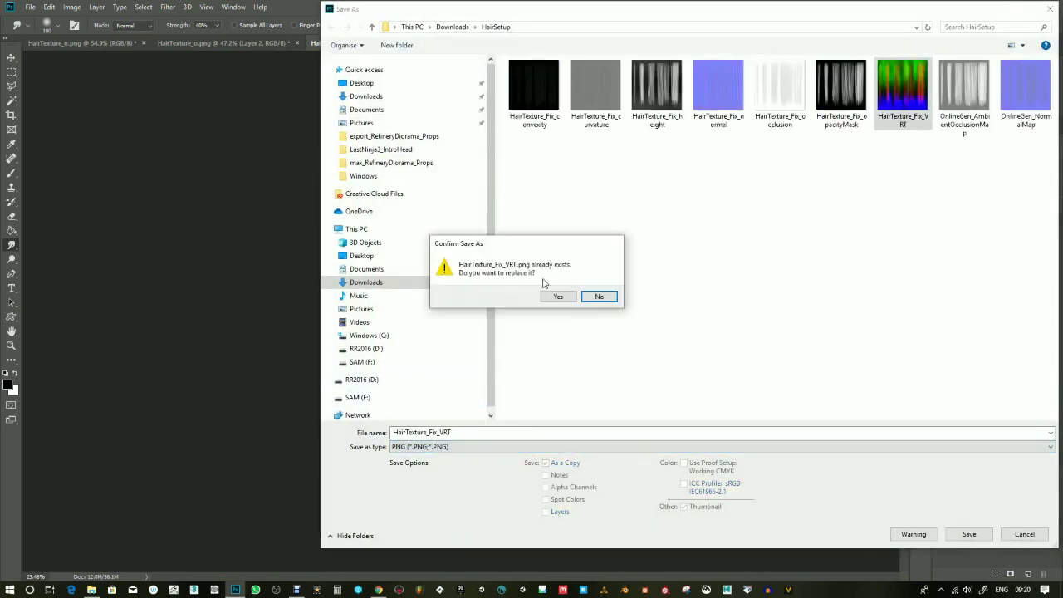
{"action": "left_click", "coordinate": [556, 299]}
{"action": "left_click", "coordinate": [582, 174]}
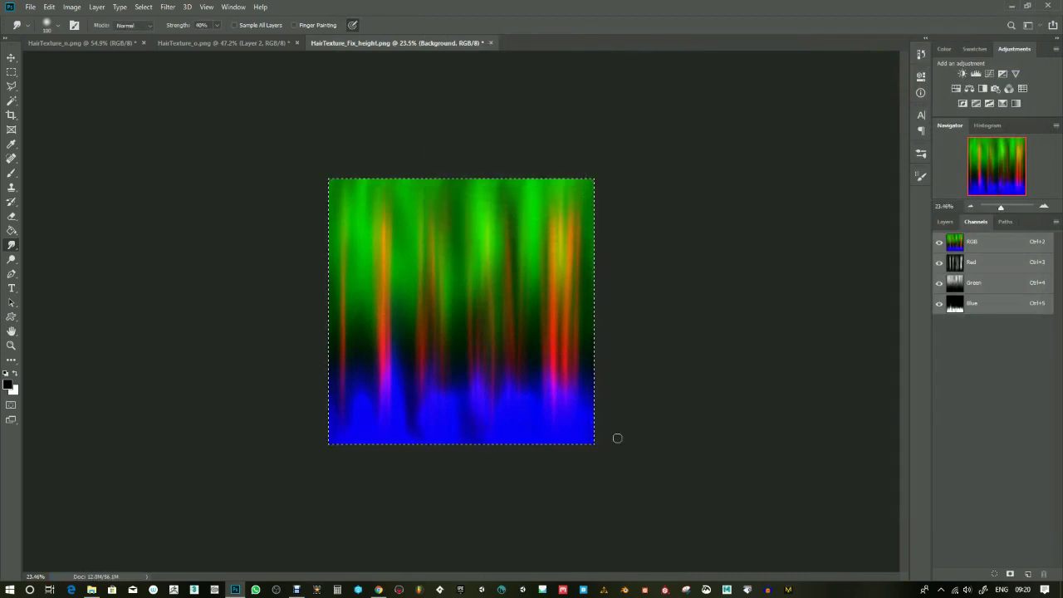
Step: Switch to the Epic Games Launcher and launch the Demo1 project from the Unreal Engine library
{"action": "left_click", "coordinate": [459, 590]}
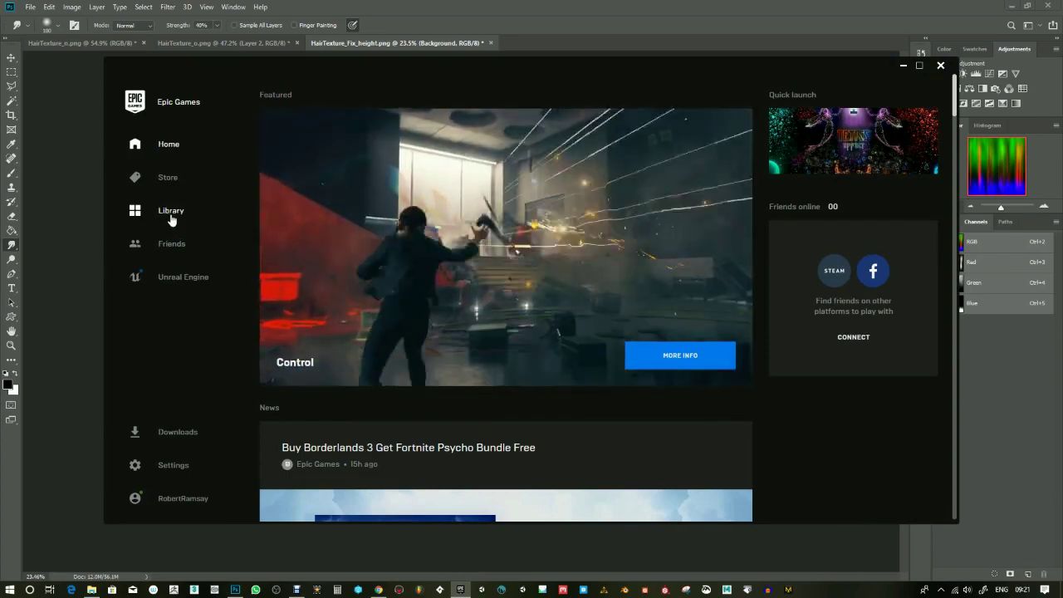
{"action": "left_click", "coordinate": [173, 210]}
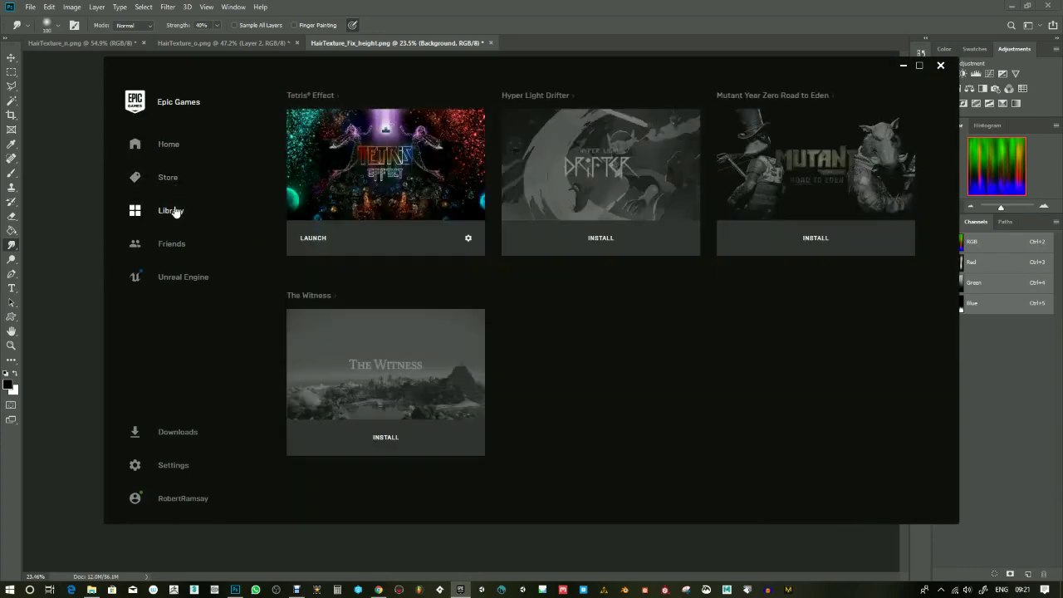
{"action": "left_click", "coordinate": [175, 143]}
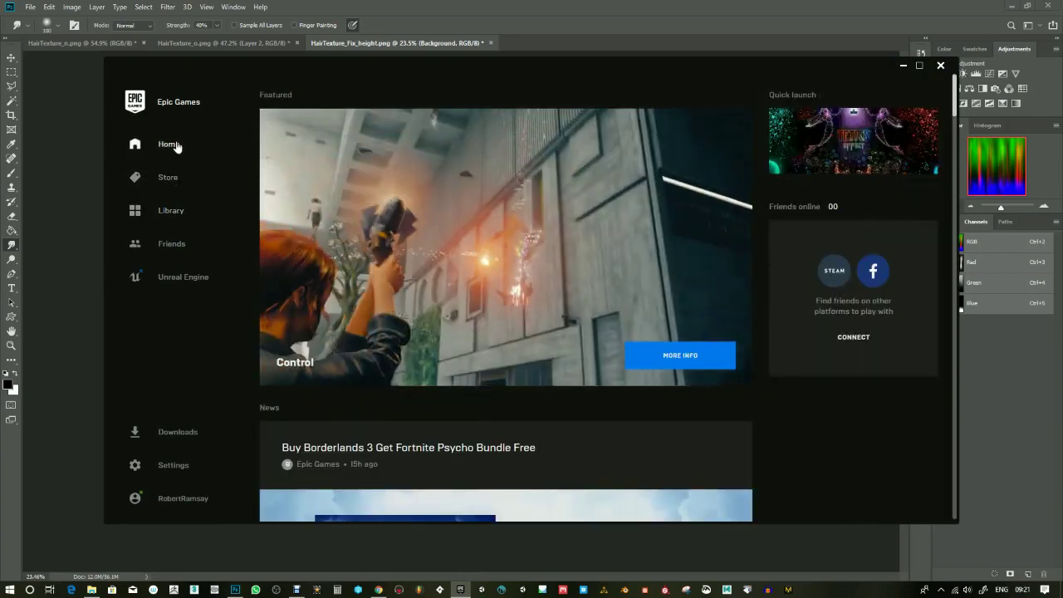
{"action": "left_click", "coordinate": [186, 276]}
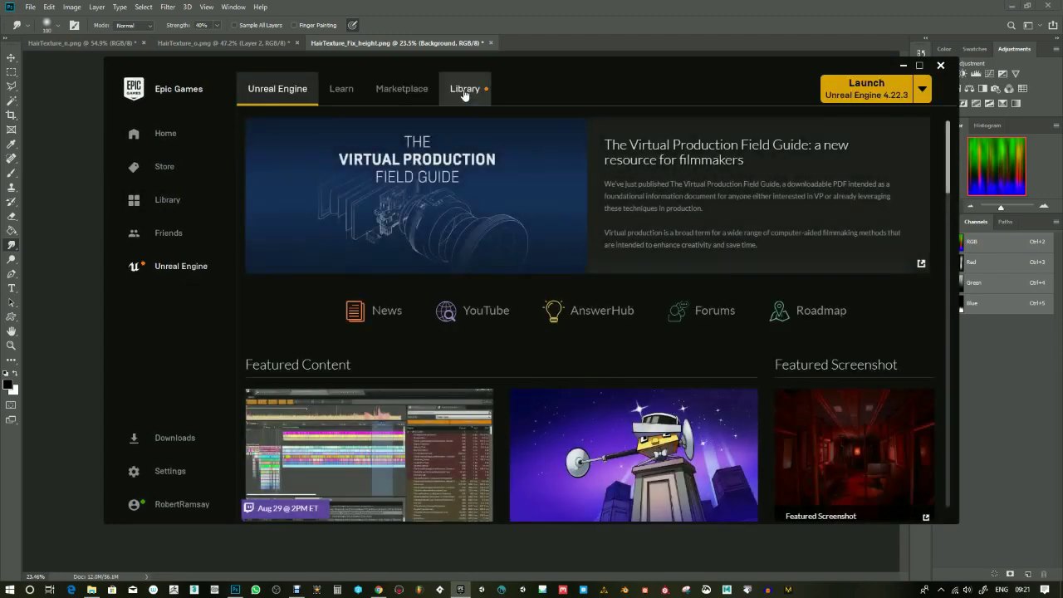
{"action": "left_click", "coordinate": [464, 91]}
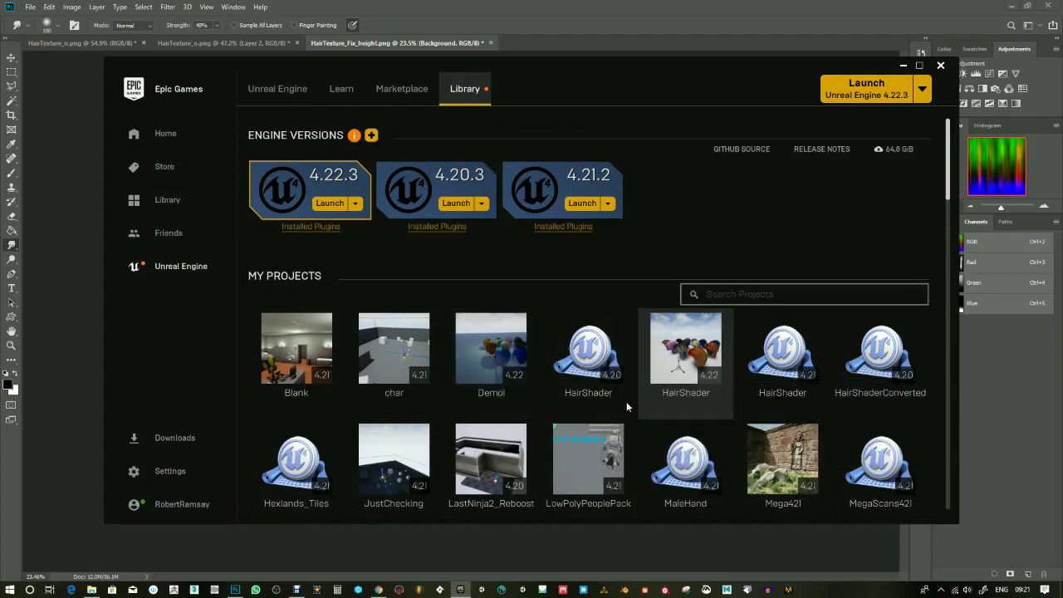
{"action": "double_click", "coordinate": [495, 355]}
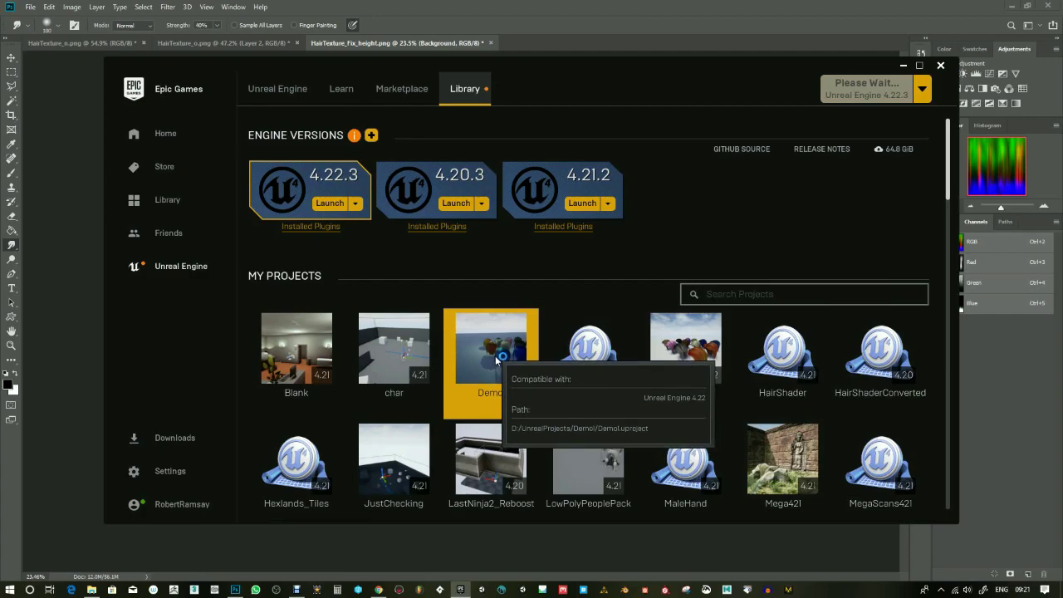
Step: Switch to Chrome to view the NormalMap-Online page and its web address, then minimize the browser
{"action": "left_click", "coordinate": [379, 590]}
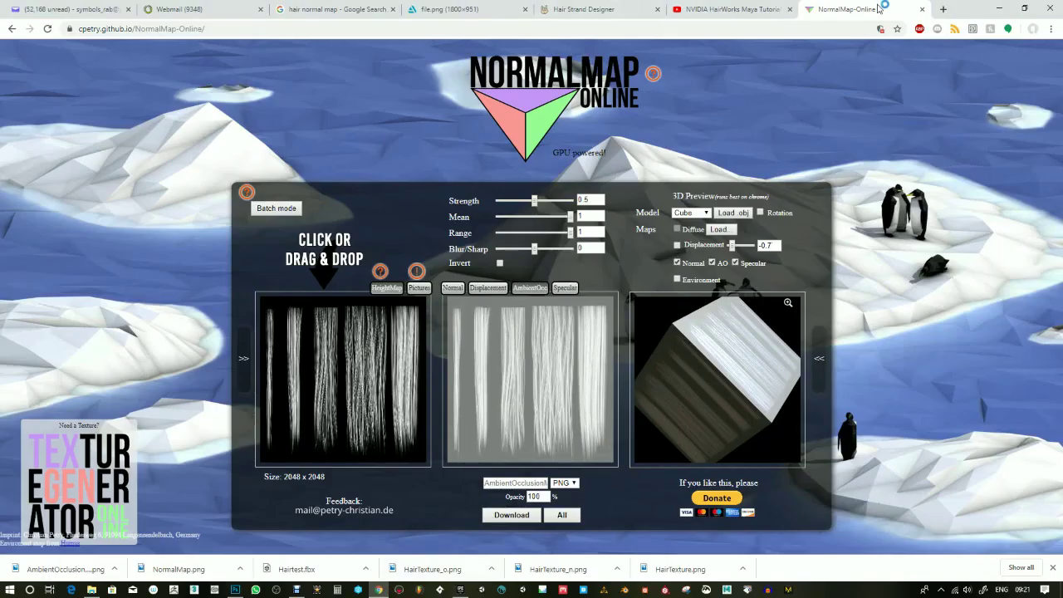
{"action": "left_click", "coordinate": [133, 32]}
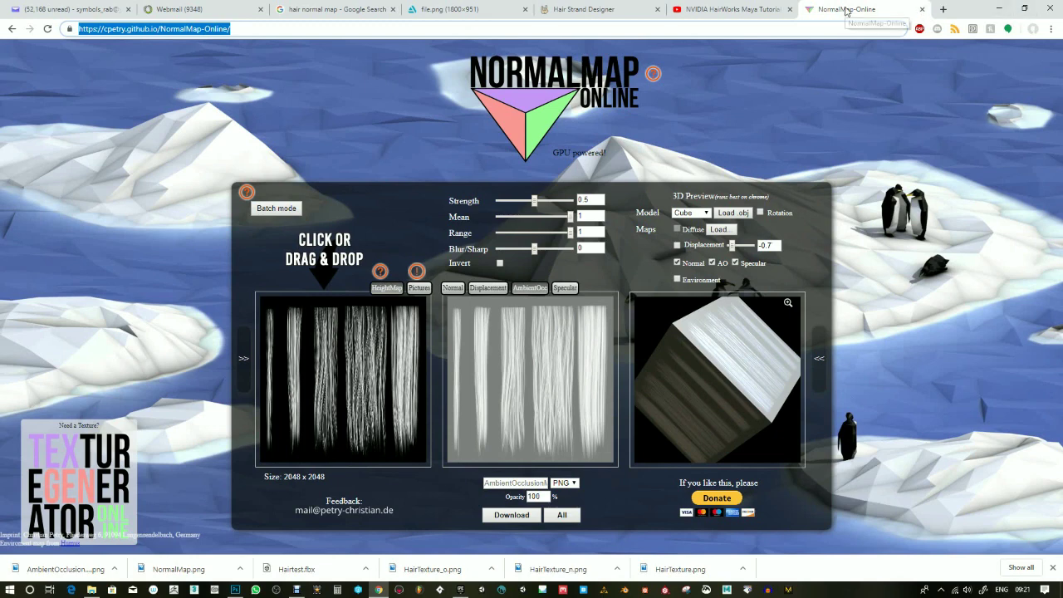
{"action": "left_click", "coordinate": [999, 9]}
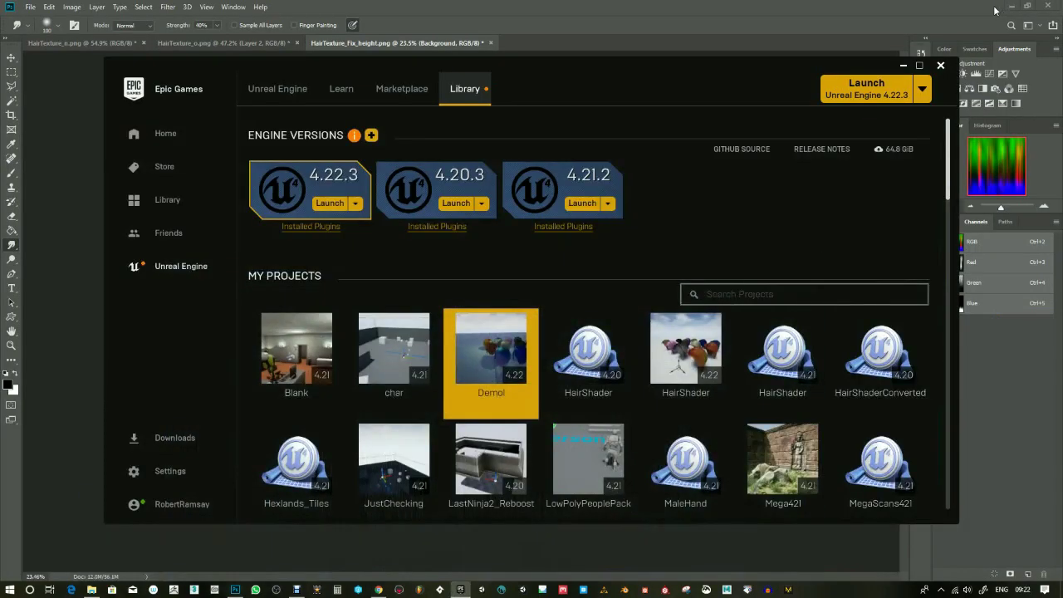
Step: Open the Demo1 project without restoring its previous assets and load the HairShader_Map level from HairShader's Maps folder
{"action": "double_click", "coordinate": [493, 380]}
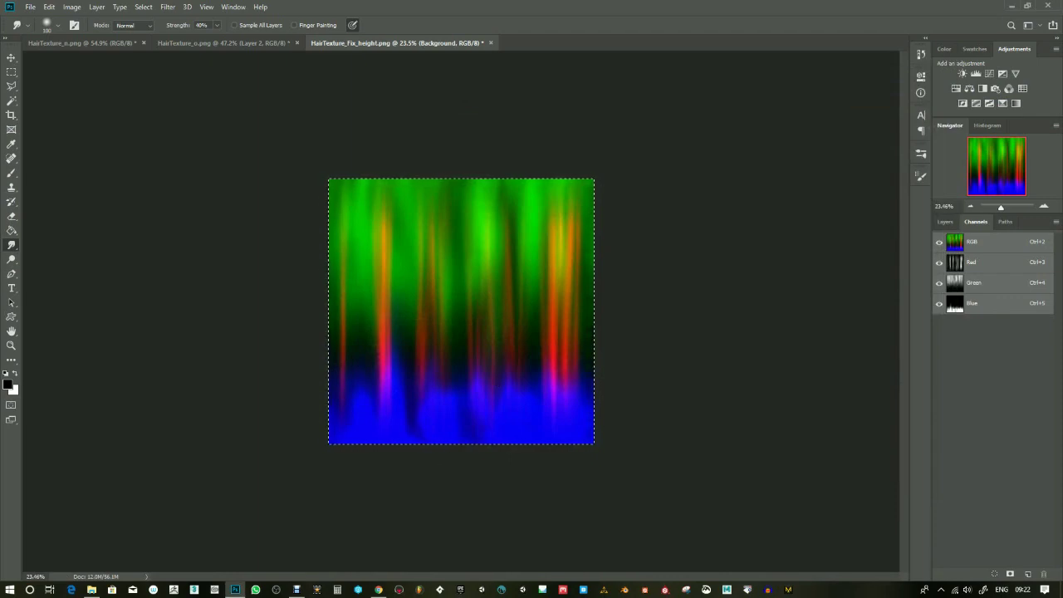
{"action": "key", "text": "super+e"}
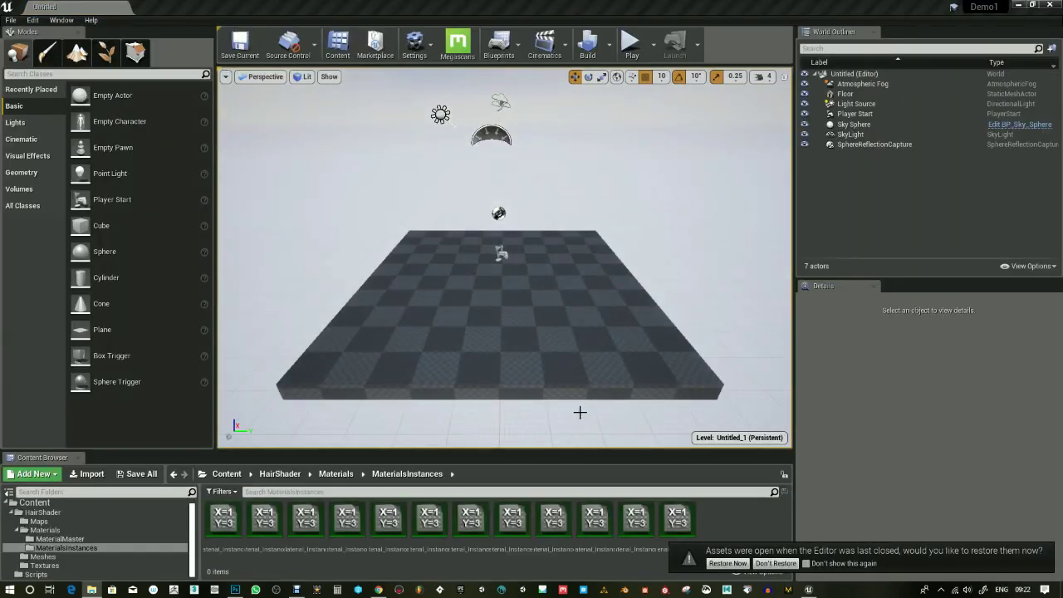
{"action": "left_click", "coordinate": [760, 564]}
{"action": "left_click", "coordinate": [83, 522]}
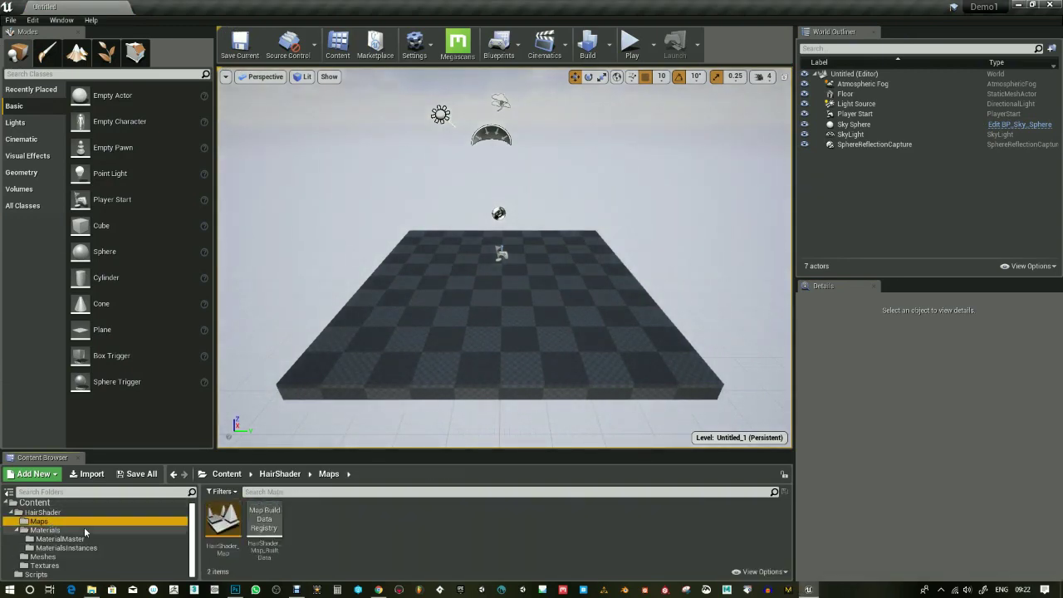
{"action": "double_click", "coordinate": [222, 522]}
Step: Examine the Hair_Wig_Female_1A12 actor close up from several angles and inspect its hair material instance
{"action": "scroll", "coordinate": [548, 317], "scroll_direction": "up", "scroll_amount": 10}
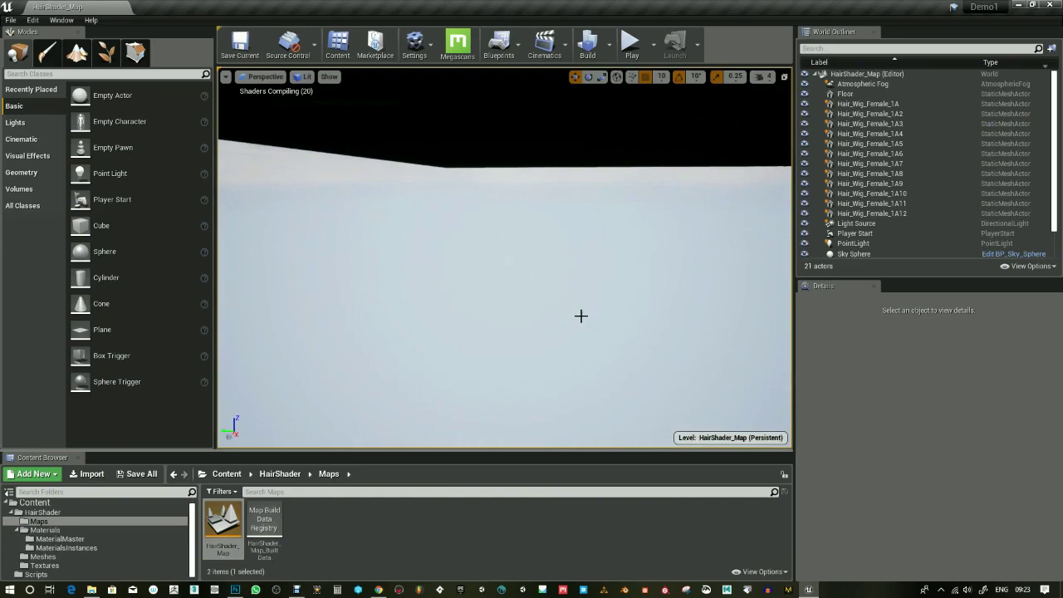
{"action": "scroll", "coordinate": [581, 316], "scroll_direction": "down", "scroll_amount": 15}
{"action": "left_click", "coordinate": [516, 252]}
{"action": "key", "text": "f"}
{"action": "key", "text": "g"}
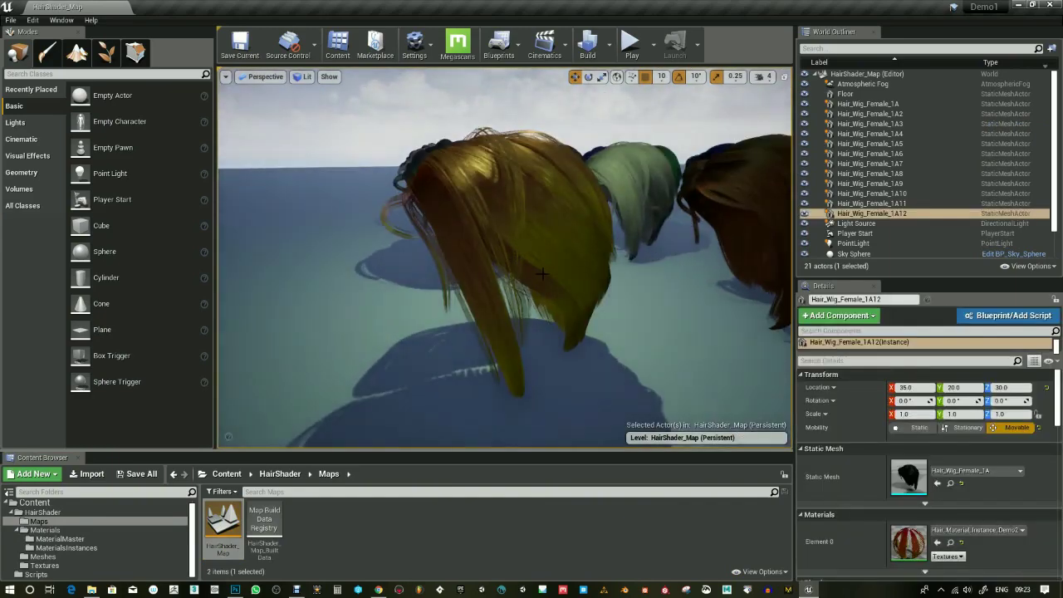
{"action": "left_click_drag", "start_coordinate": [541, 272], "coordinate": [613, 291], "text": "alt"}
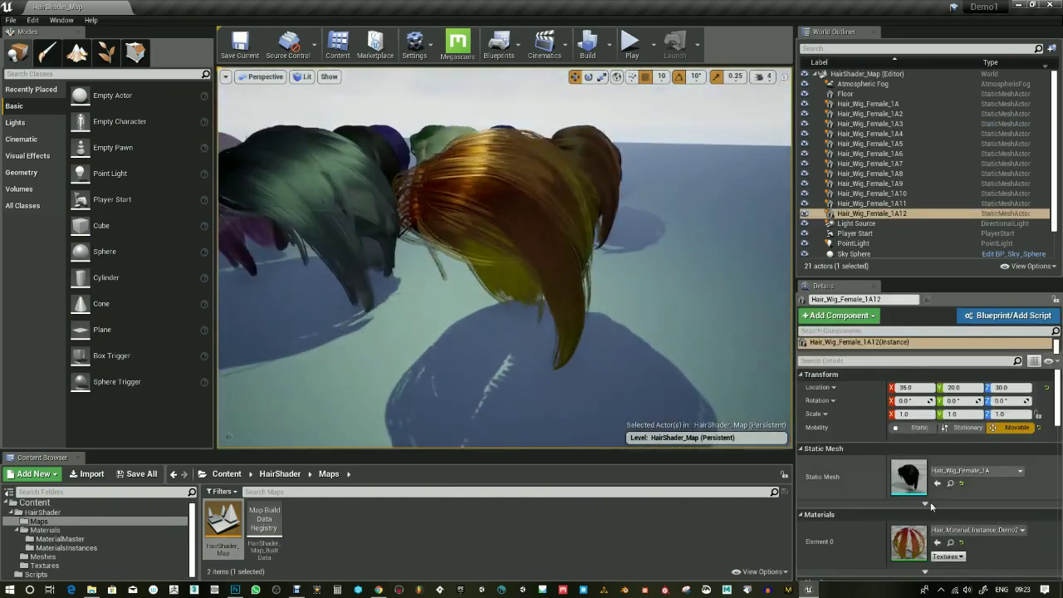
{"action": "double_click", "coordinate": [909, 541]}
{"action": "double_click", "coordinate": [411, 95]}
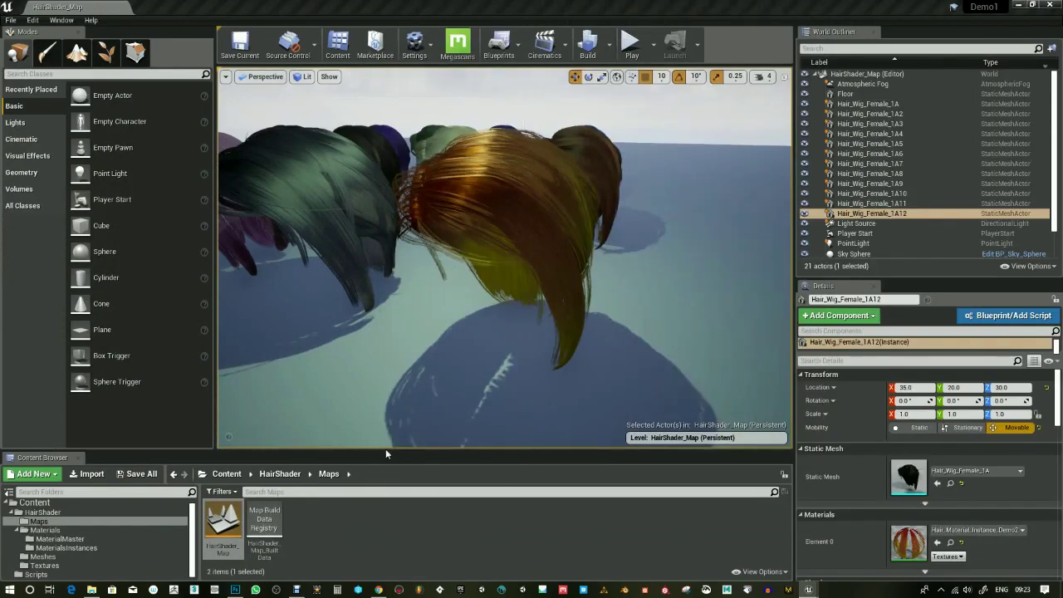
Step: Enlarge the Content Browser, create a folder named TEMP directly under Content and open it
{"action": "left_click_drag", "start_coordinate": [386, 452], "coordinate": [378, 362]}
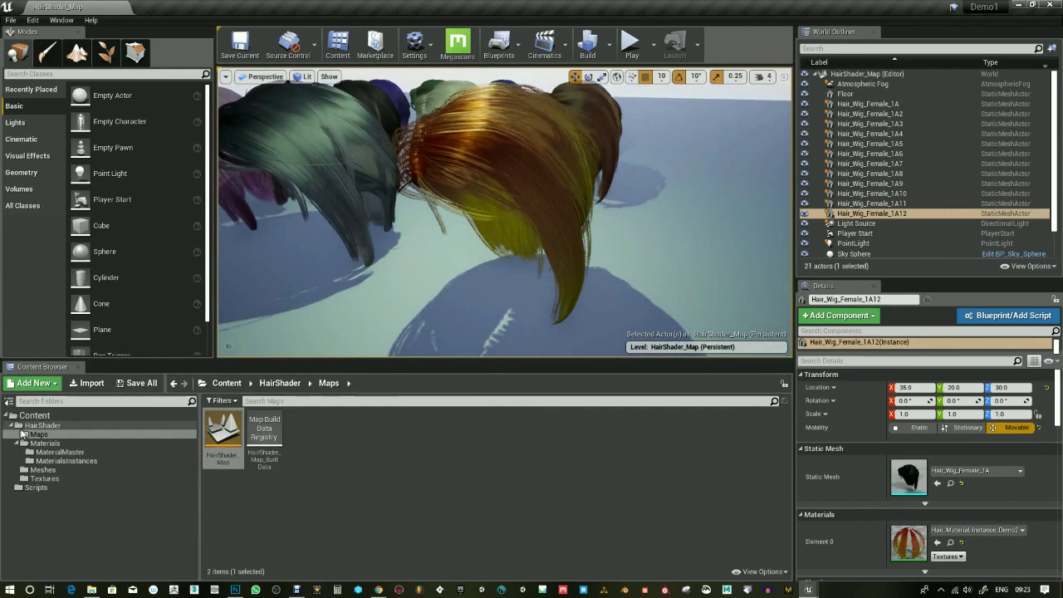
{"action": "left_click", "coordinate": [26, 424]}
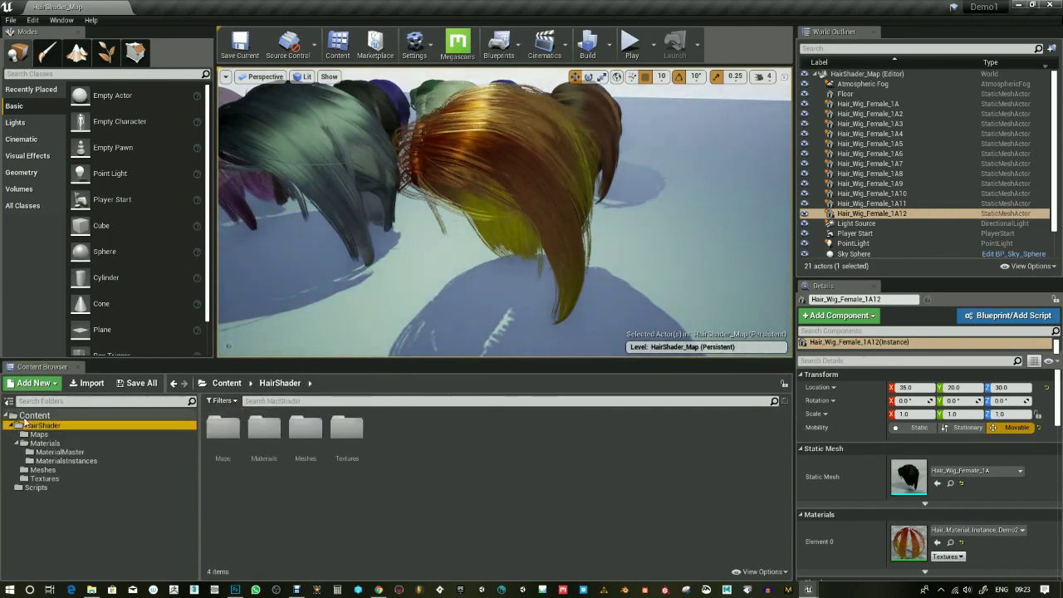
{"action": "left_click", "coordinate": [26, 416]}
{"action": "right_click", "coordinate": [346, 500]}
{"action": "left_click", "coordinate": [379, 151]}
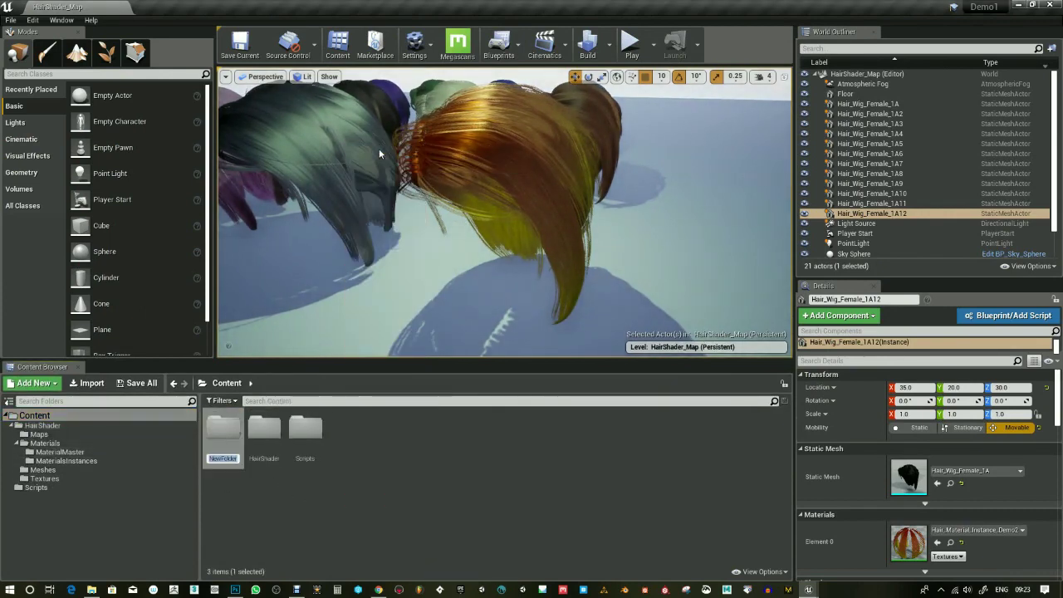
{"action": "type", "text": "TEMP"}
{"action": "key", "text": "Return"}
{"action": "key", "text": "Return"}
Step: Create a level named TEMP in the TEMP folder and open it, saving the new level
{"action": "right_click", "coordinate": [398, 455]}
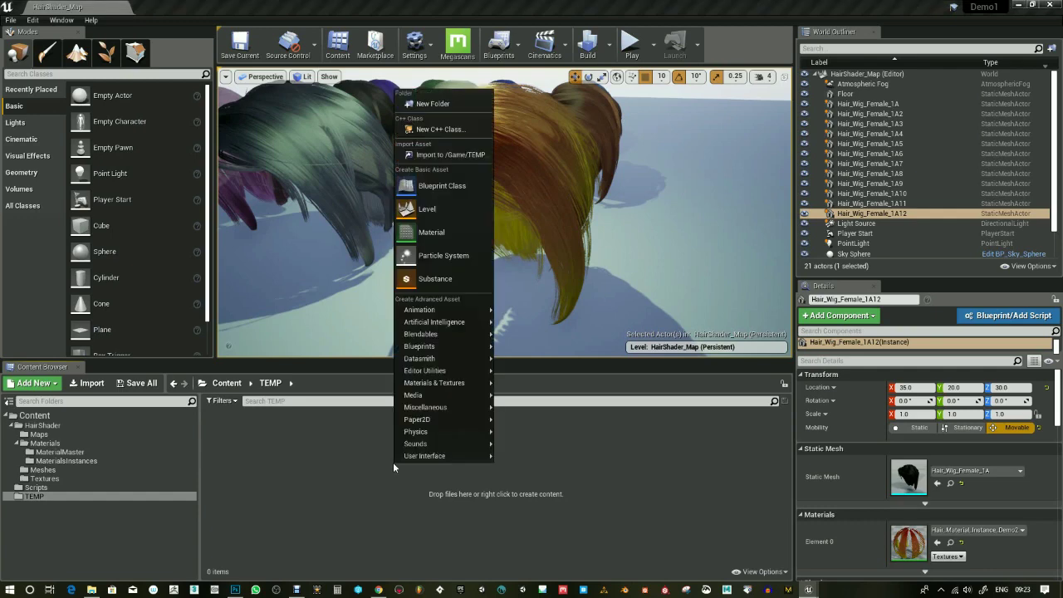
{"action": "left_click", "coordinate": [427, 209]}
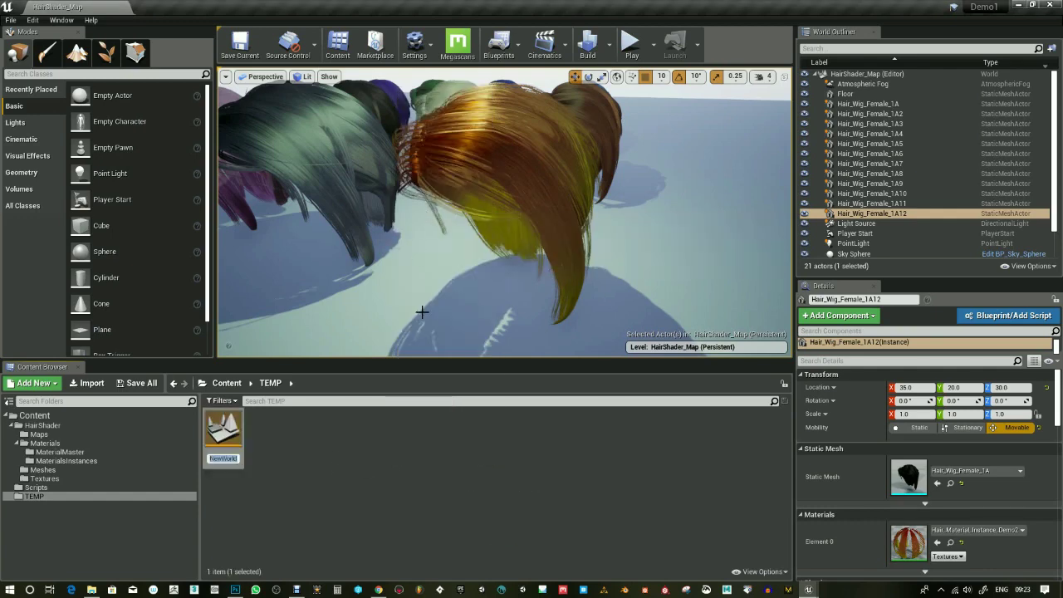
{"action": "key", "text": "Return"}
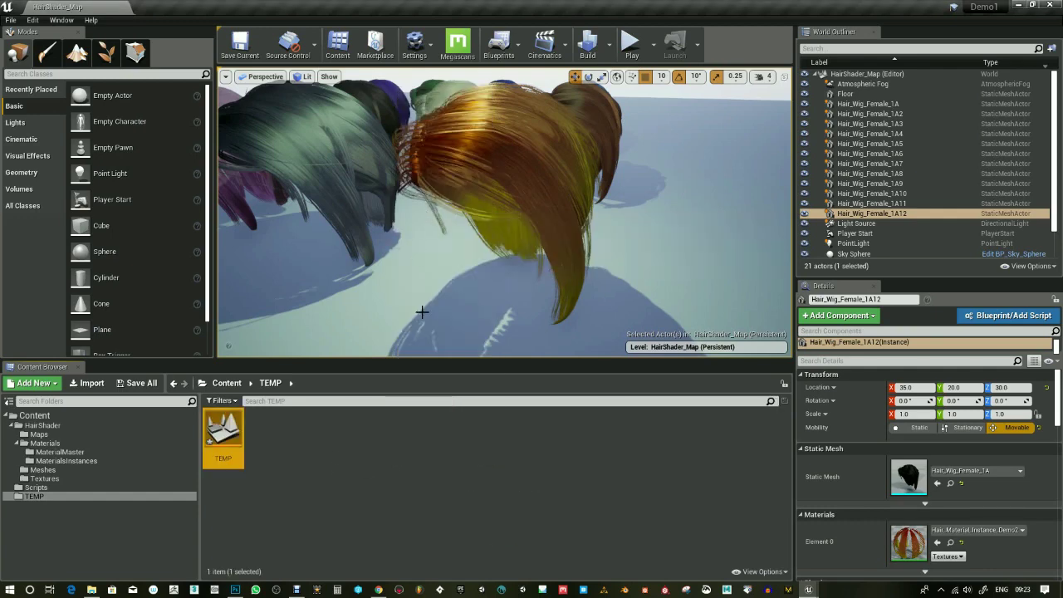
{"action": "double_click", "coordinate": [232, 420]}
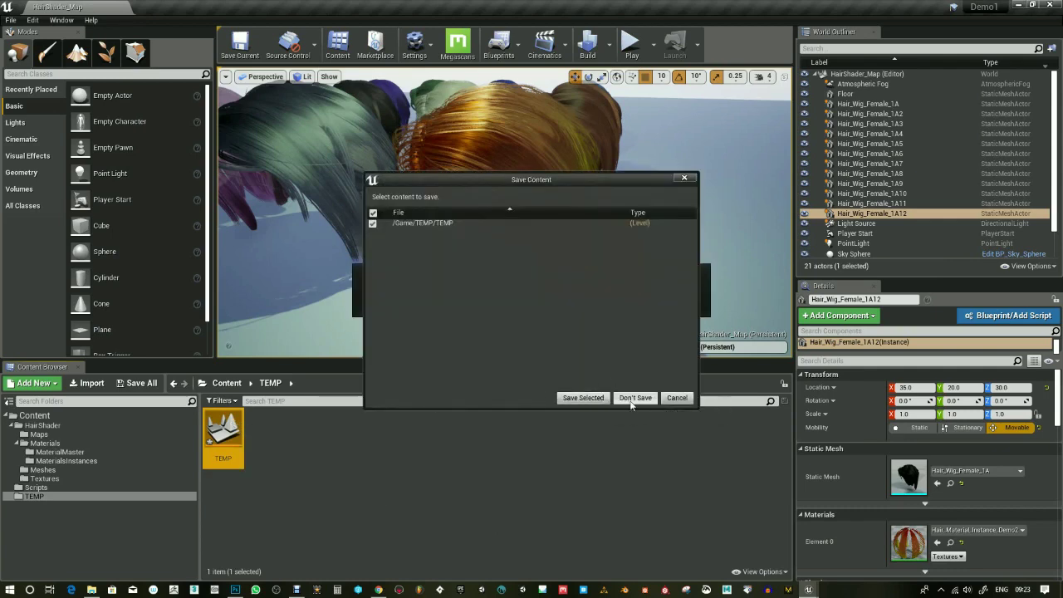
{"action": "left_click", "coordinate": [583, 398]}
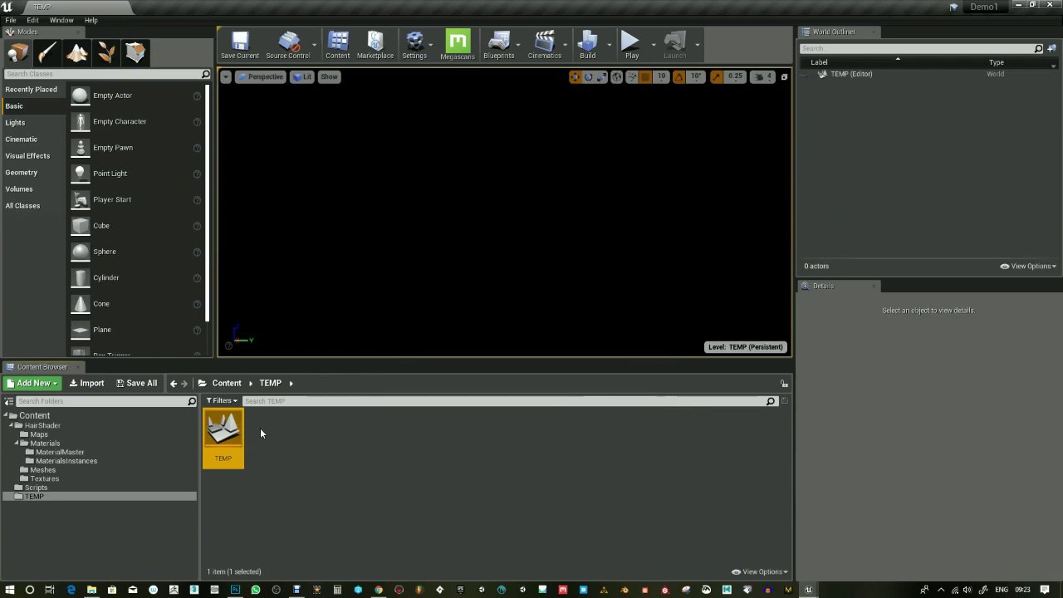
Step: Choose Hairtest.fbx from the HairSetup folder in Downloads for import into the TEMP folder
{"action": "right_click", "coordinate": [315, 446]}
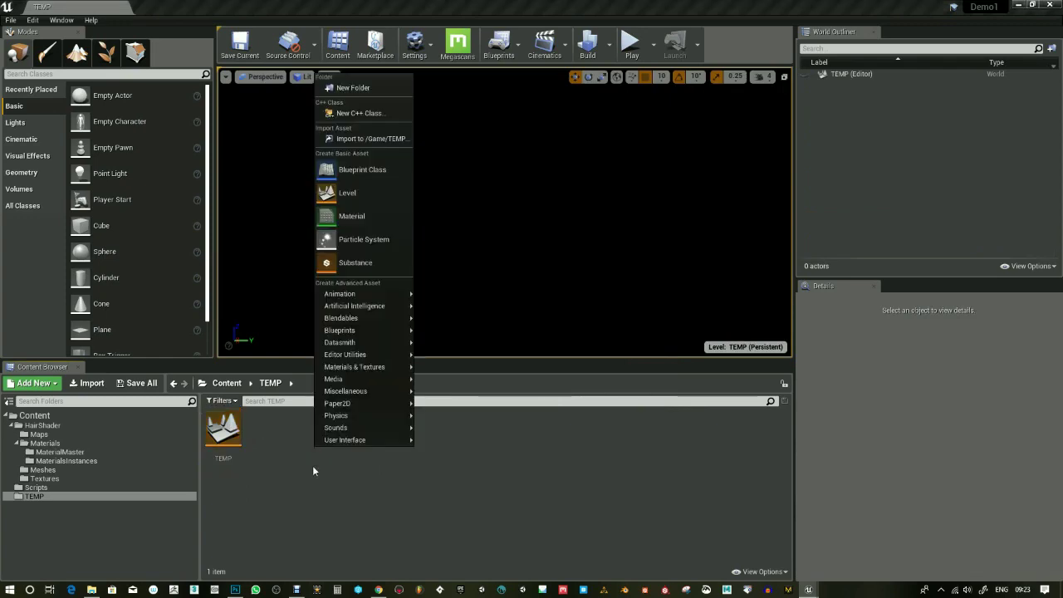
{"action": "left_click", "coordinate": [338, 138]}
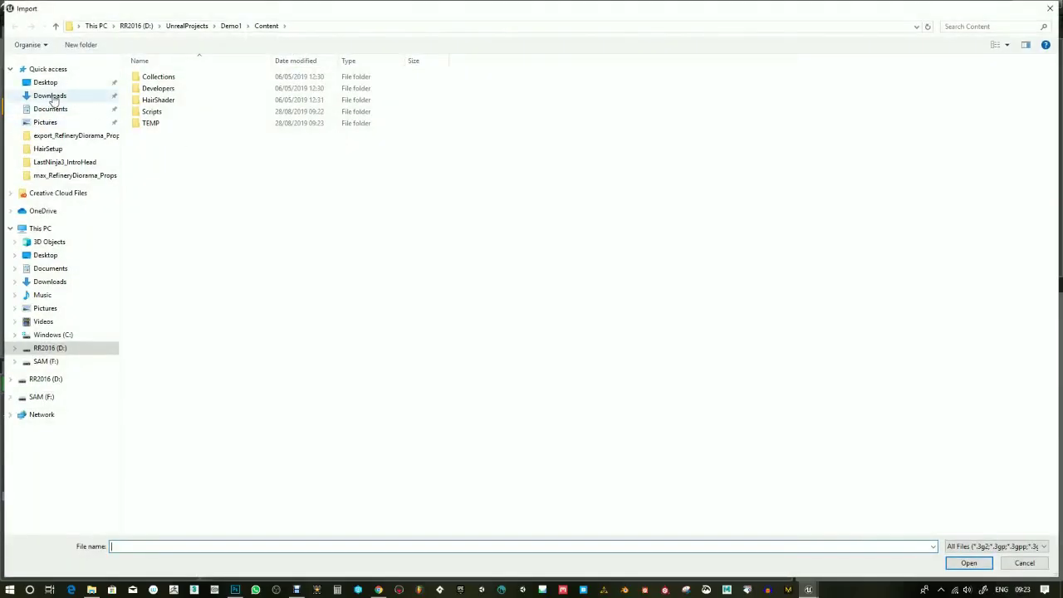
{"action": "left_click", "coordinate": [48, 95]}
{"action": "double_click", "coordinate": [217, 95]}
{"action": "left_click", "coordinate": [277, 103]}
{"action": "double_click", "coordinate": [278, 104]}
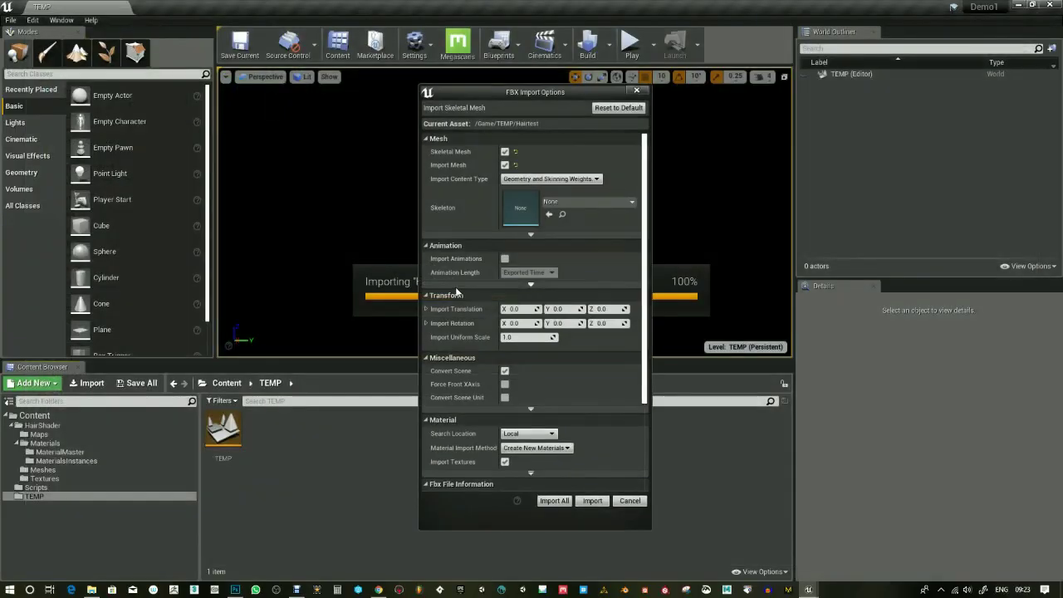
Step: Import Hairtest as a static mesh with Skeletal Mesh and Import Textures off and the material method set to Do Not Create Material
{"action": "left_click", "coordinate": [505, 153]}
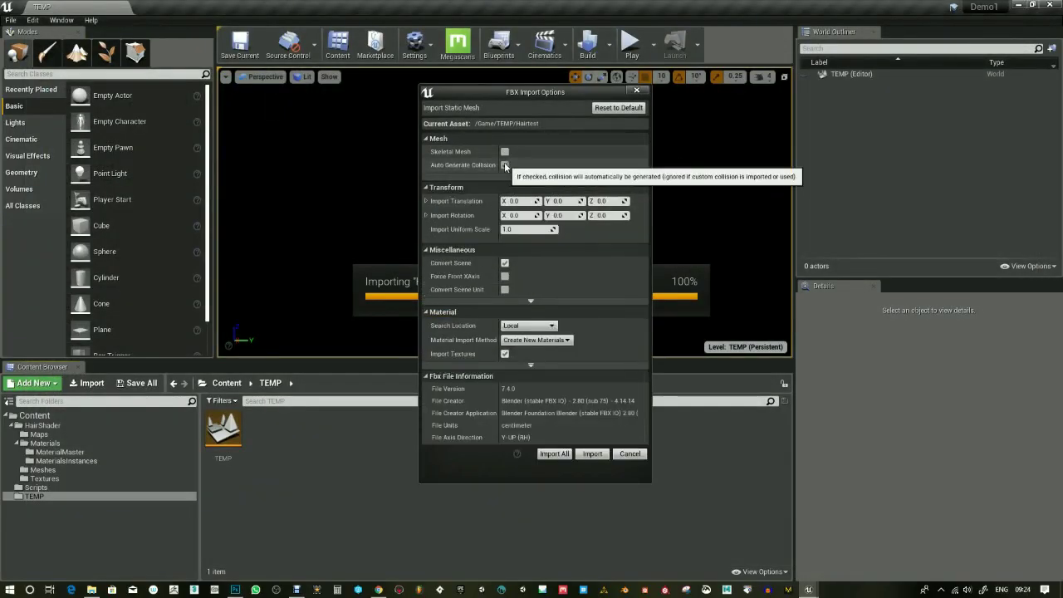
{"action": "left_click", "coordinate": [504, 354]}
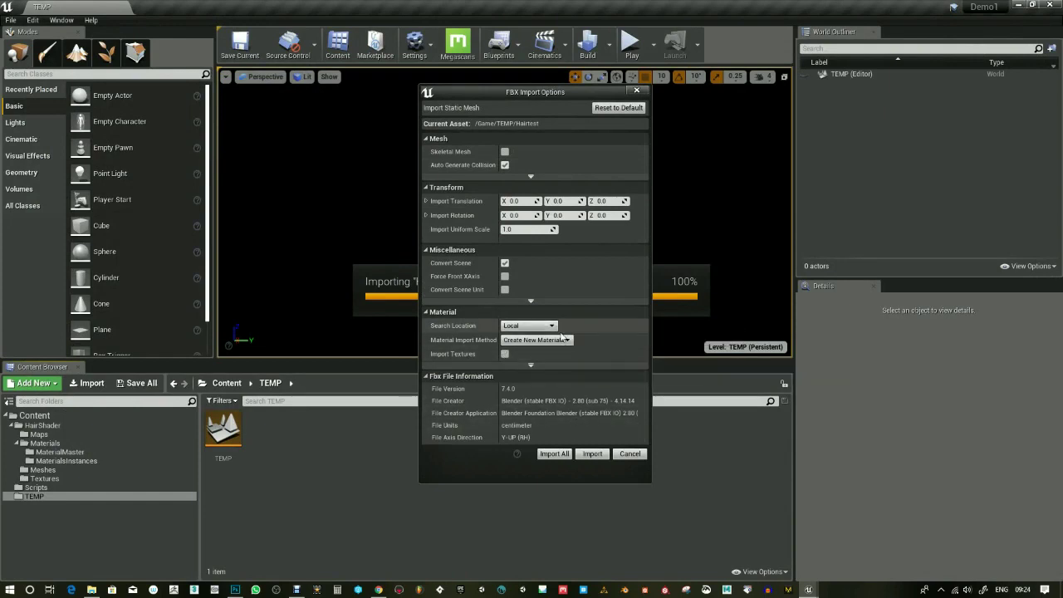
{"action": "left_click", "coordinate": [536, 340]}
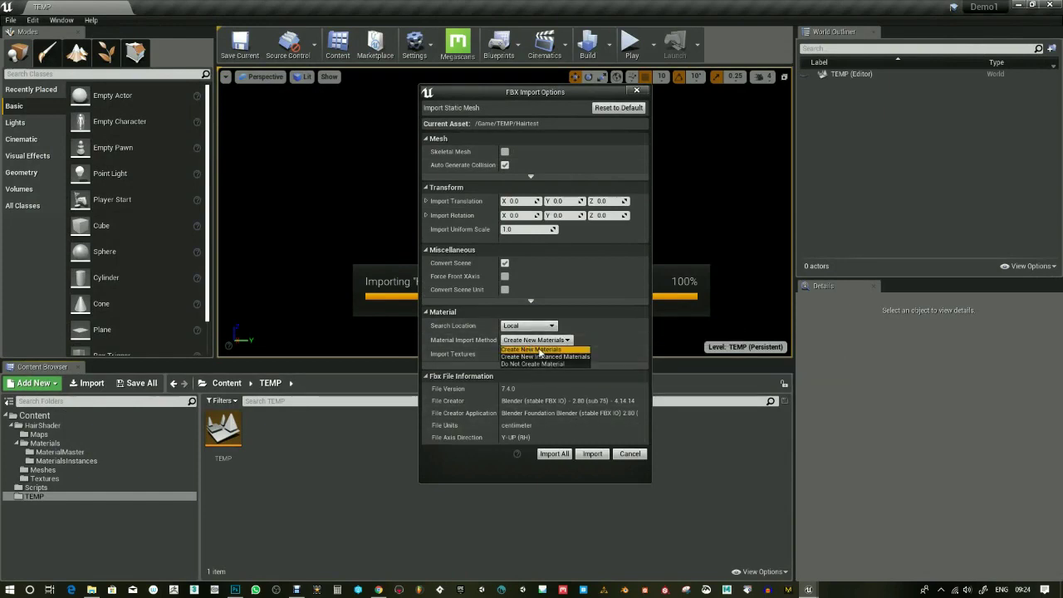
{"action": "left_click", "coordinate": [539, 364]}
{"action": "left_click", "coordinate": [561, 455]}
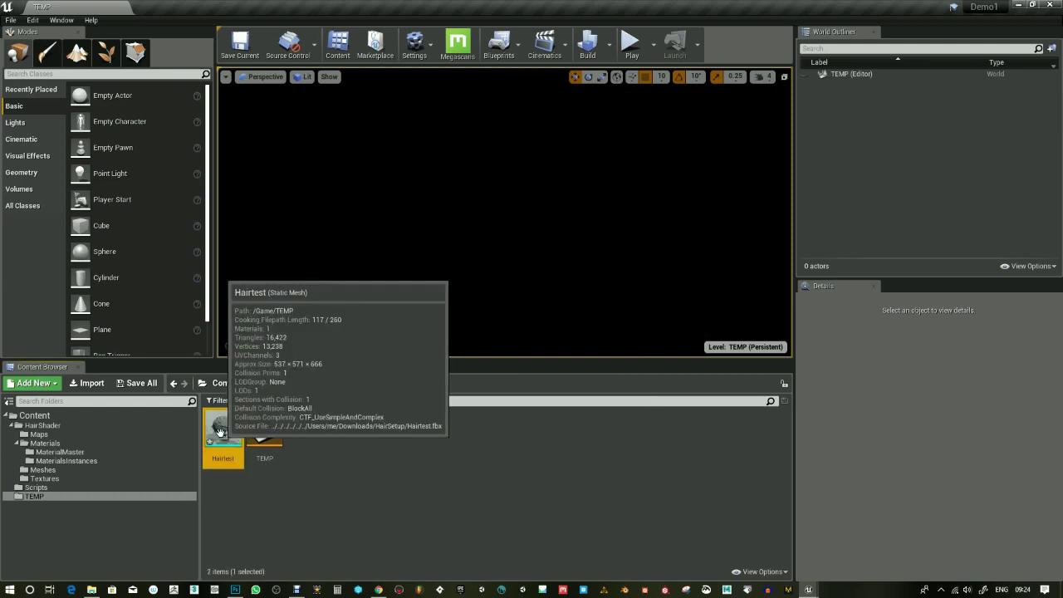
Step: Place the Hairtest mesh at the world origin and add a directional light with its mobility set to Movable
{"action": "left_click_drag", "start_coordinate": [207, 430], "coordinate": [515, 234]}
{"action": "left_click", "coordinate": [1047, 387]}
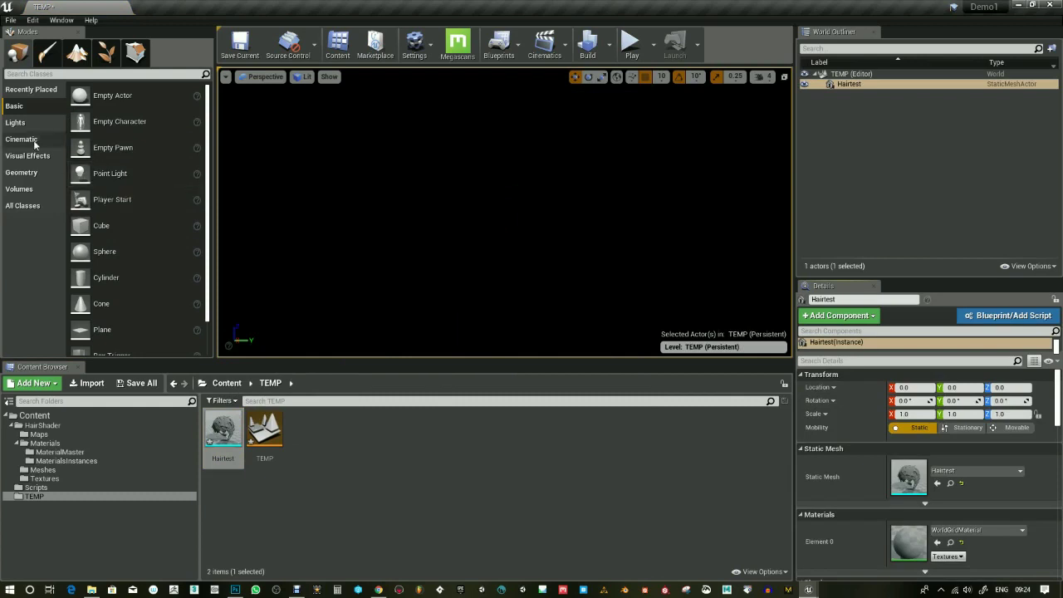
{"action": "left_click", "coordinate": [14, 122]}
{"action": "left_click_drag", "start_coordinate": [108, 98], "coordinate": [550, 230]}
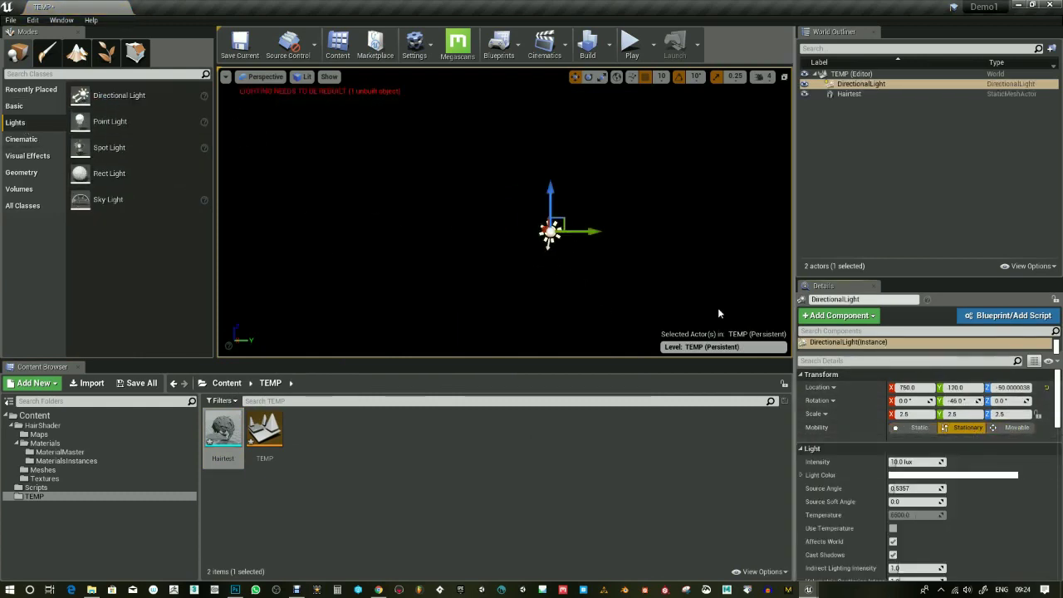
{"action": "left_click", "coordinate": [1012, 427]}
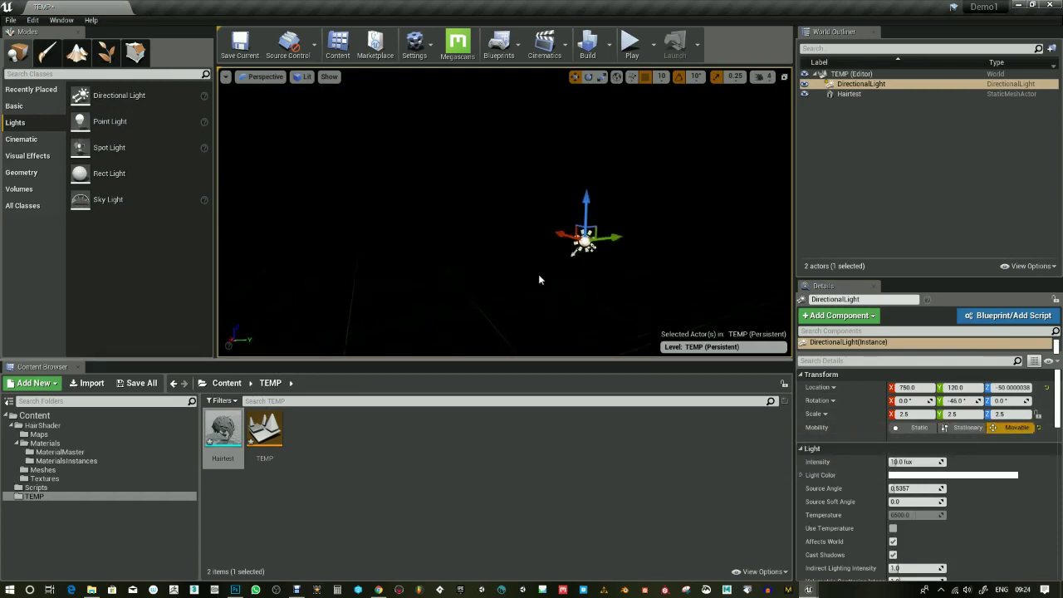
Step: Add a point light beside the hair with an attenuation radius of 16384, intensity about 24 cd and a pale blue-violet colour
{"action": "double_click", "coordinate": [849, 94]}
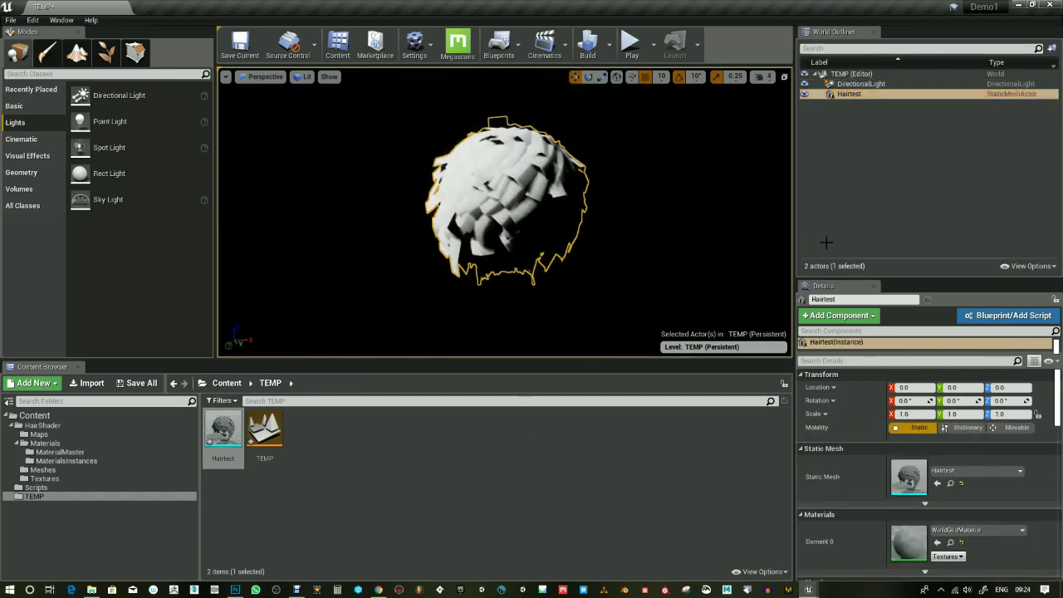
{"action": "scroll", "coordinate": [380, 242], "scroll_direction": "down", "scroll_amount": 3}
{"action": "left_click_drag", "start_coordinate": [110, 122], "coordinate": [750, 227]}
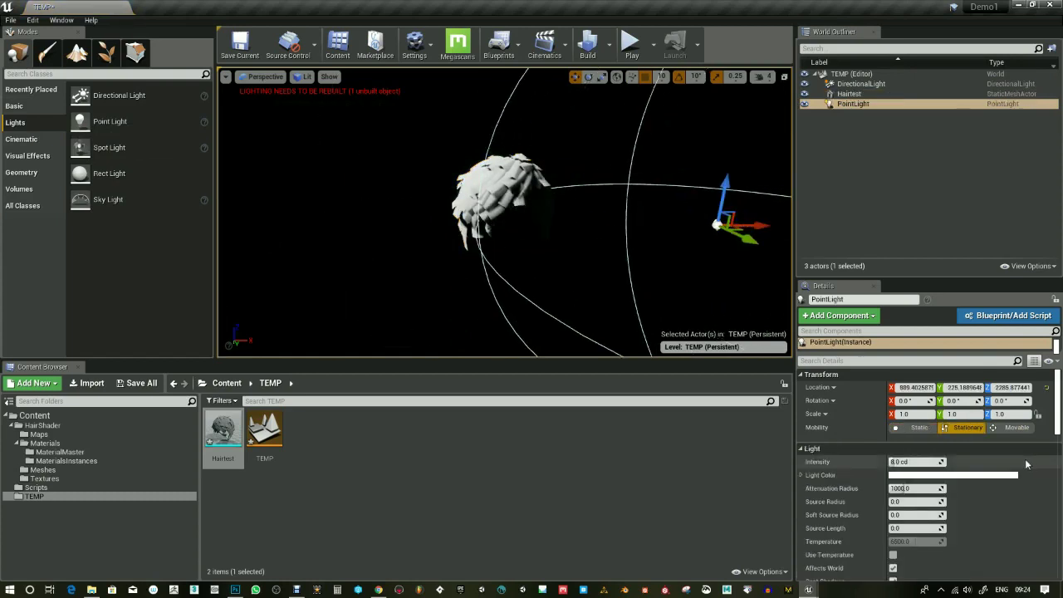
{"action": "left_click_drag", "start_coordinate": [904, 488], "coordinate": [927, 463]}
{"action": "left_click", "coordinate": [909, 476]}
{"action": "left_click_drag", "start_coordinate": [737, 377], "coordinate": [732, 371]}
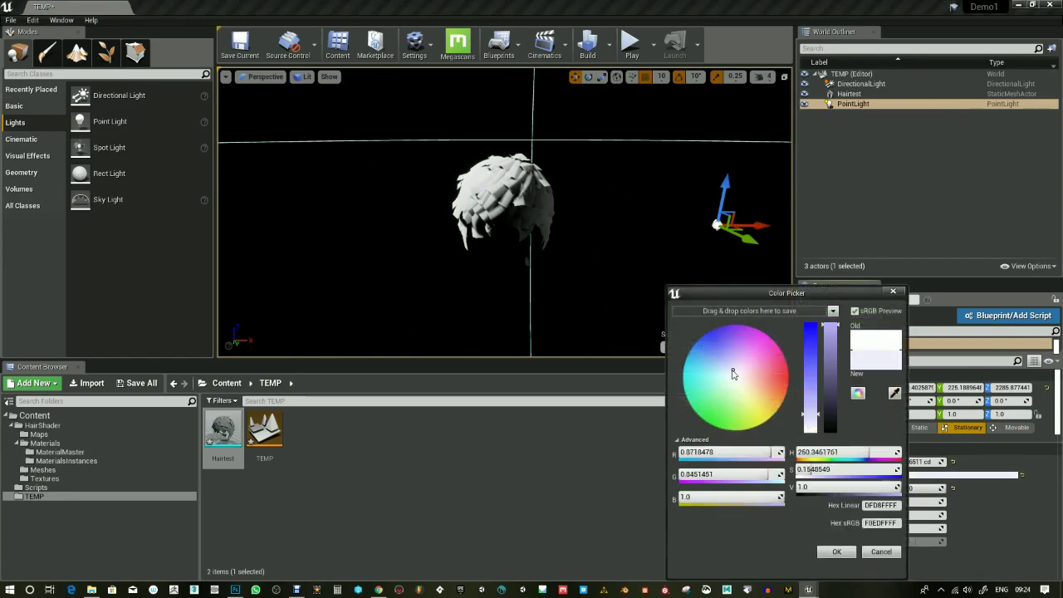
{"action": "left_click", "coordinate": [836, 552]}
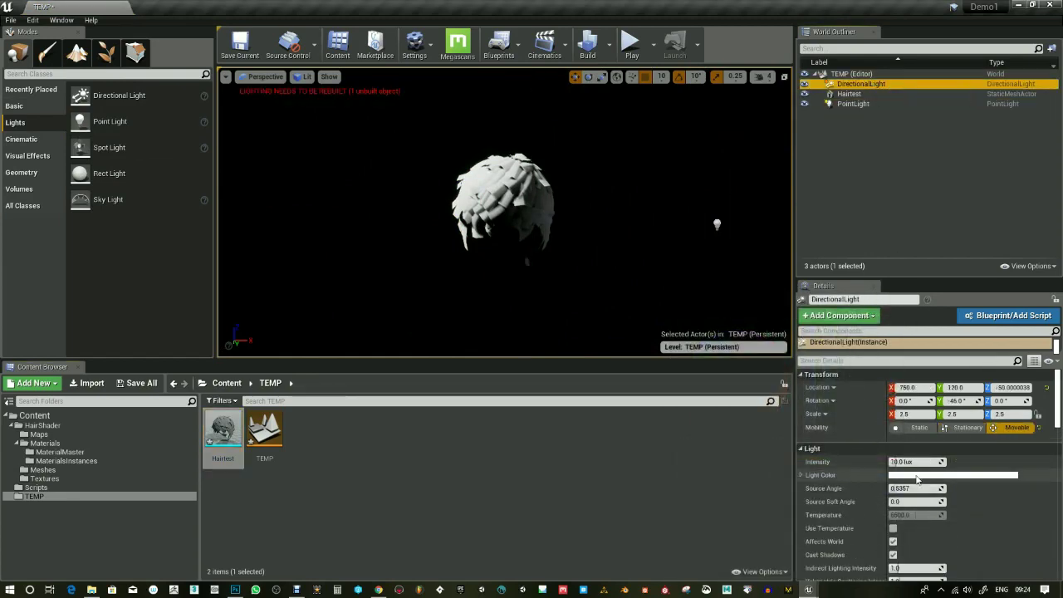
Step: Change the directional light's colour to a pale warm yellow
{"action": "left_click", "coordinate": [917, 479]}
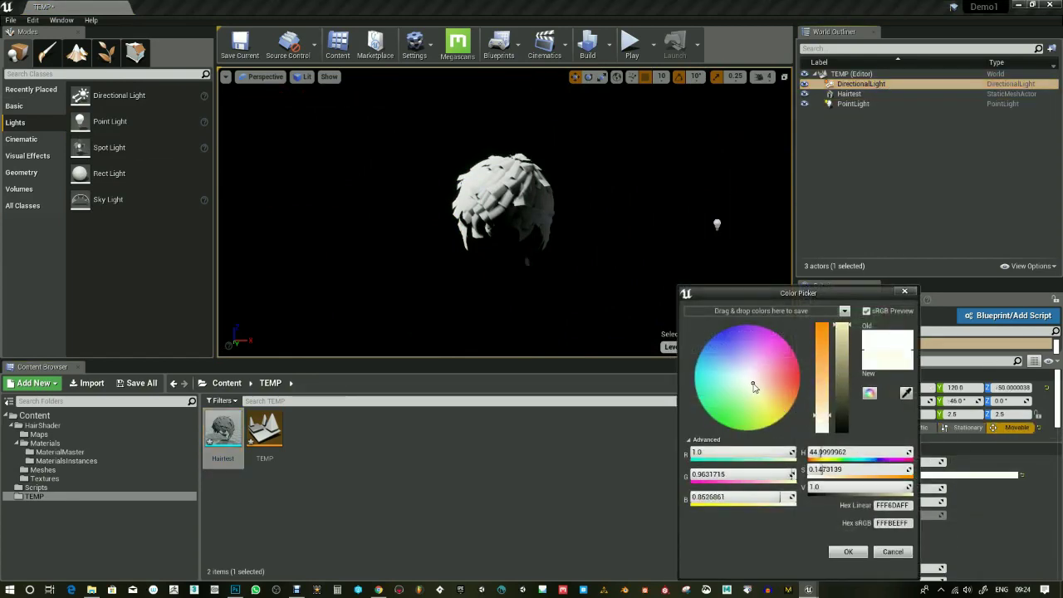
{"action": "left_click_drag", "start_coordinate": [754, 387], "coordinate": [759, 391]}
{"action": "left_click", "coordinate": [851, 554]}
Step: Add a Plane actor at the world origin with its scale set to 10 on all axes
{"action": "left_click_drag", "start_coordinate": [624, 264], "coordinate": [585, 249], "text": "alt"}
{"action": "left_click", "coordinate": [28, 107]}
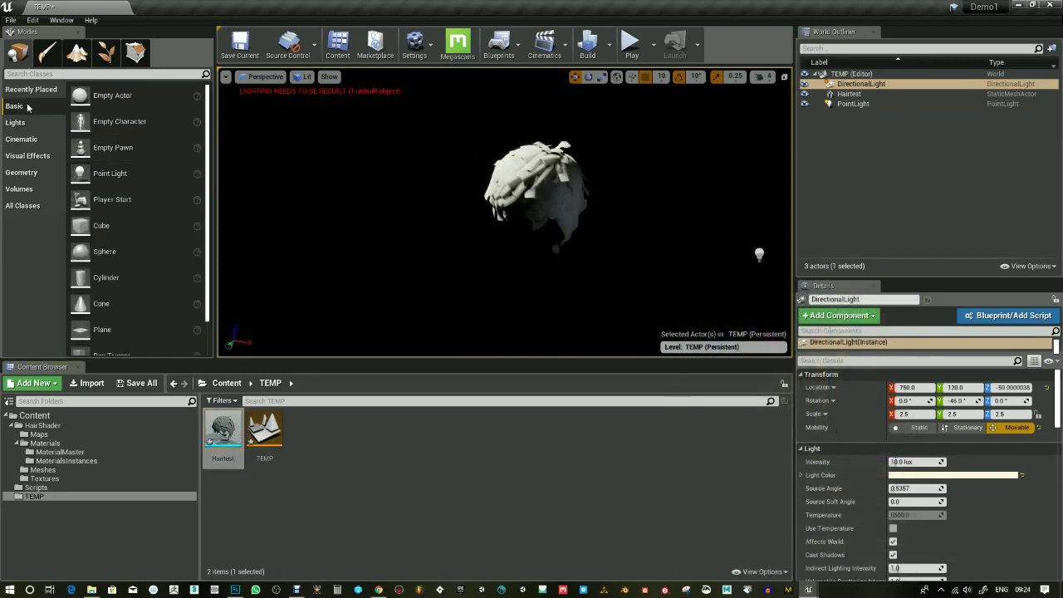
{"action": "left_click_drag", "start_coordinate": [80, 330], "coordinate": [521, 286]}
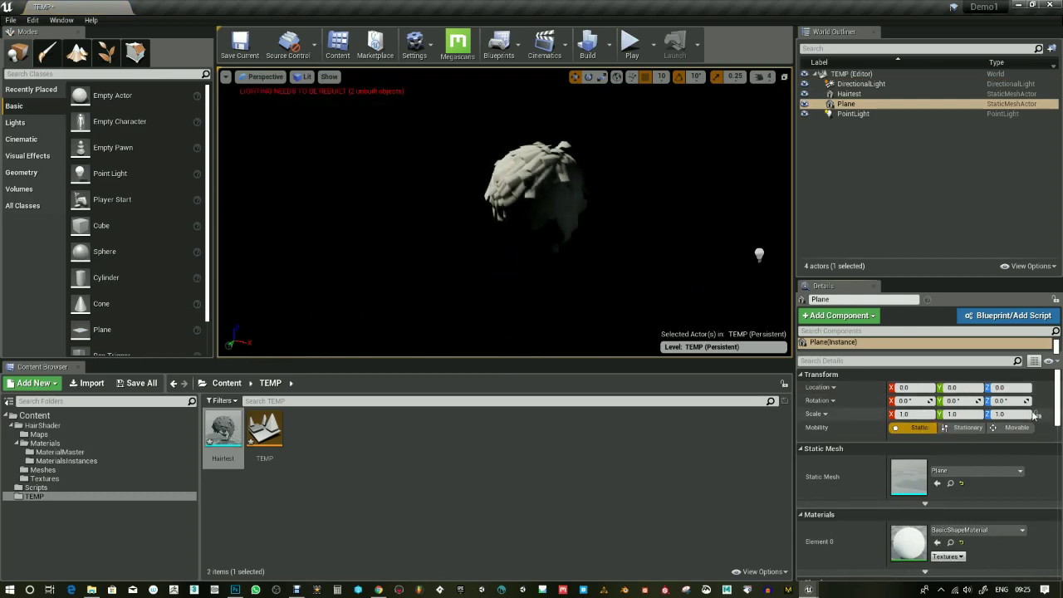
{"action": "type", "text": "10"}
{"action": "key", "text": "Tab"}
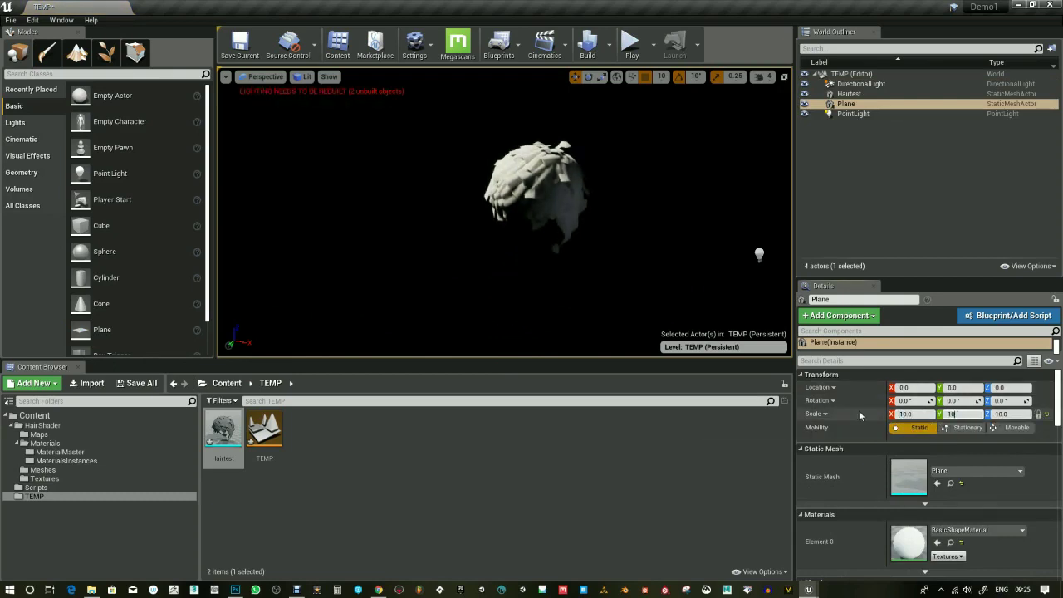
Step: Lower the Hairtest mesh towards the plane to a Z location of -1000
{"action": "scroll", "coordinate": [626, 250], "scroll_direction": "down", "scroll_amount": 6}
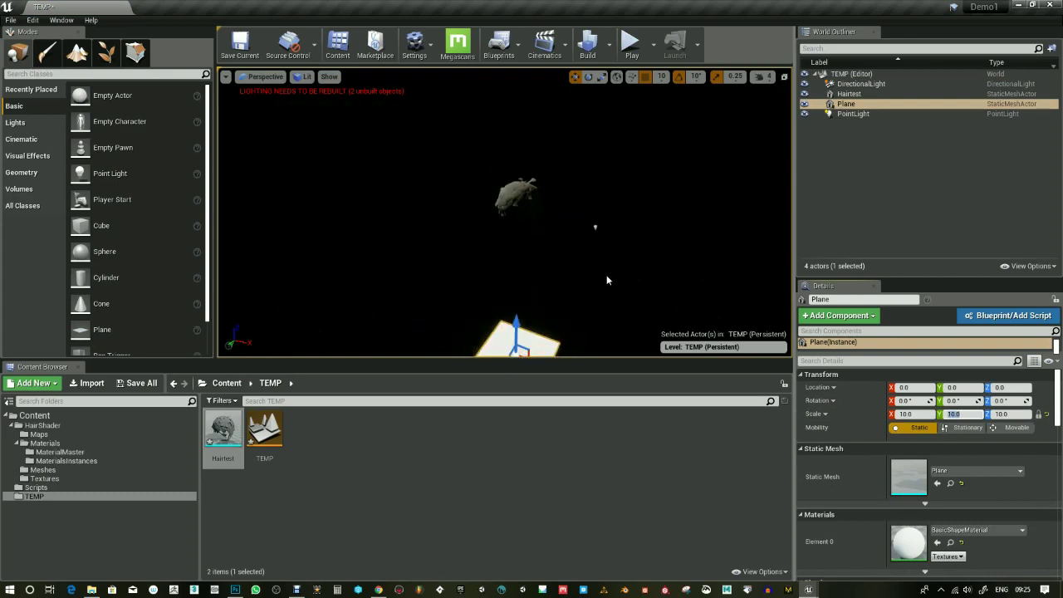
{"action": "left_click", "coordinate": [519, 203]}
{"action": "right_click_drag", "start_coordinate": [573, 279], "coordinate": [575, 270]}
{"action": "scroll", "coordinate": [575, 270], "scroll_direction": "down", "scroll_amount": 1}
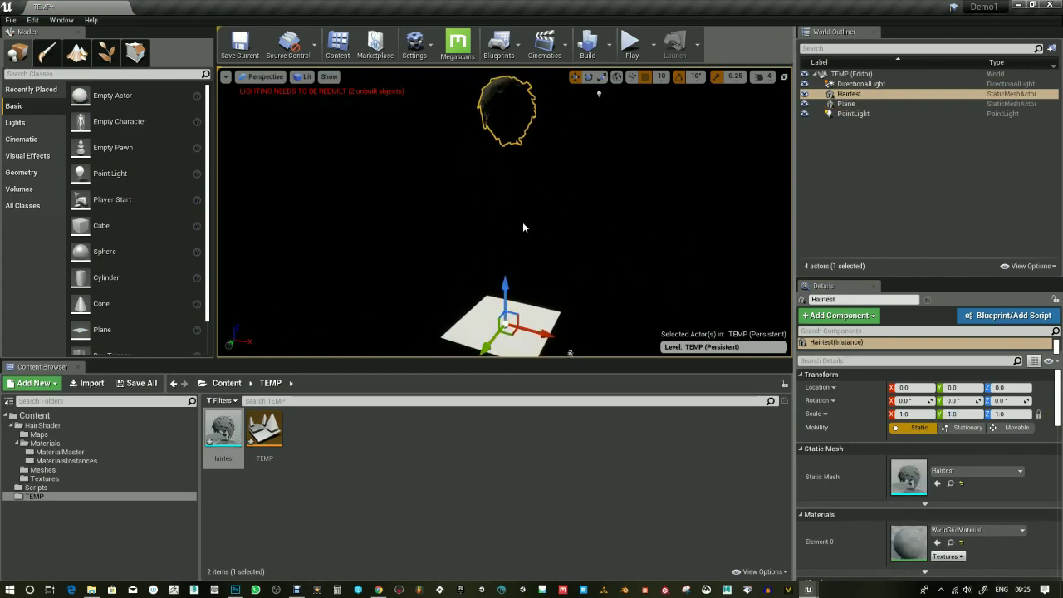
{"action": "right_click_drag", "start_coordinate": [535, 207], "coordinate": [535, 206]}
{"action": "left_click_drag", "start_coordinate": [535, 203], "coordinate": [514, 299], "text": "alt"}
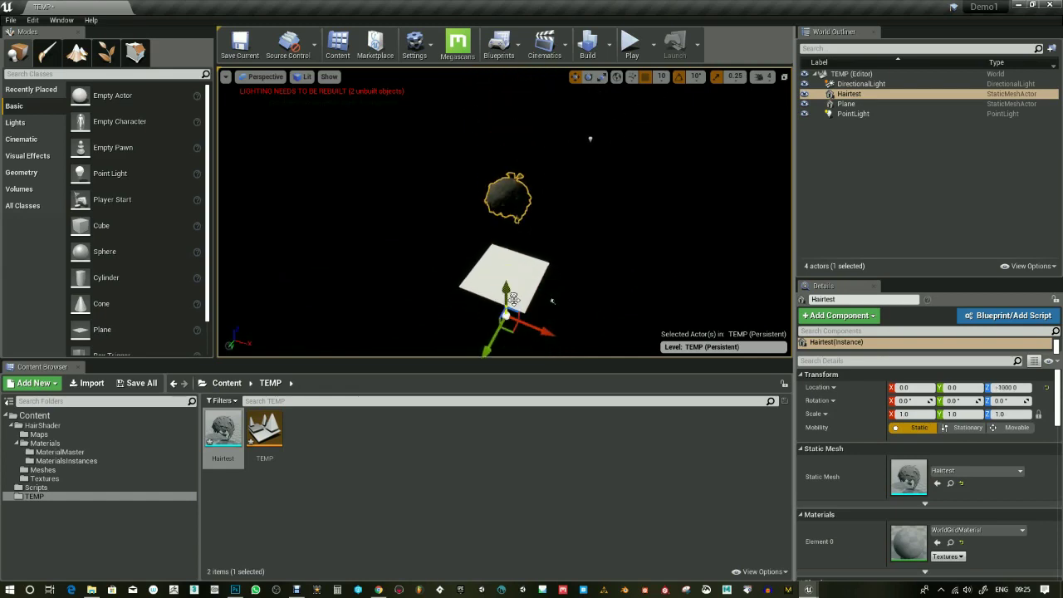
Step: Enlarge the plane to a scale of 100 on all axes
{"action": "left_click", "coordinate": [521, 291]}
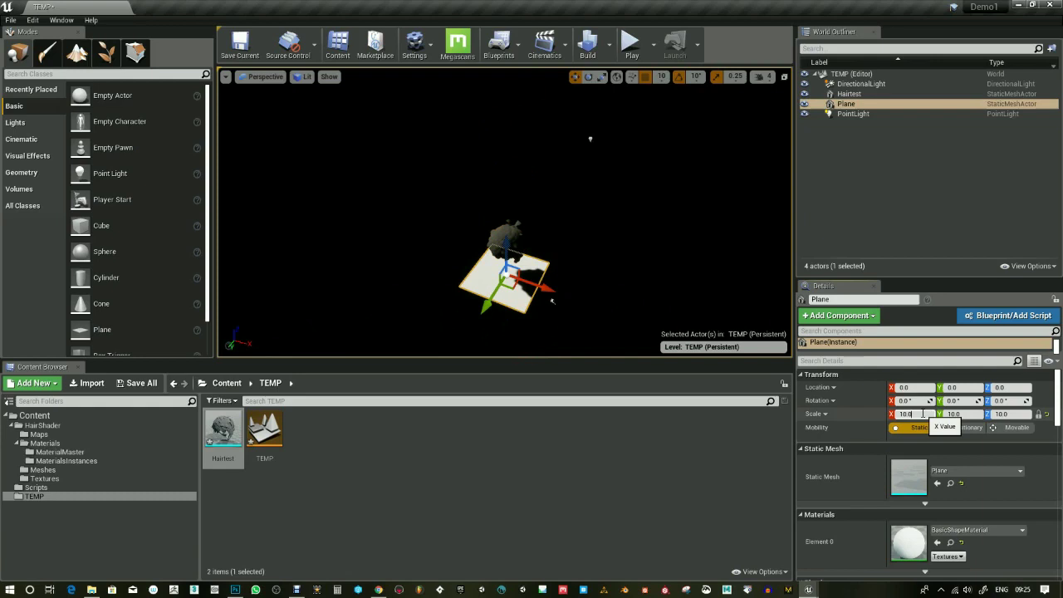
{"action": "type", "text": "100"}
{"action": "key", "text": "Return"}
Step: Open the MaterialsInstances folder and apply the black hair material instance to the Hairtest mesh in the level
{"action": "right_click_drag", "start_coordinate": [619, 230], "coordinate": [623, 210]}
{"action": "key", "text": "w"}
{"action": "key", "text": "a"}
{"action": "left_click", "coordinate": [102, 462]}
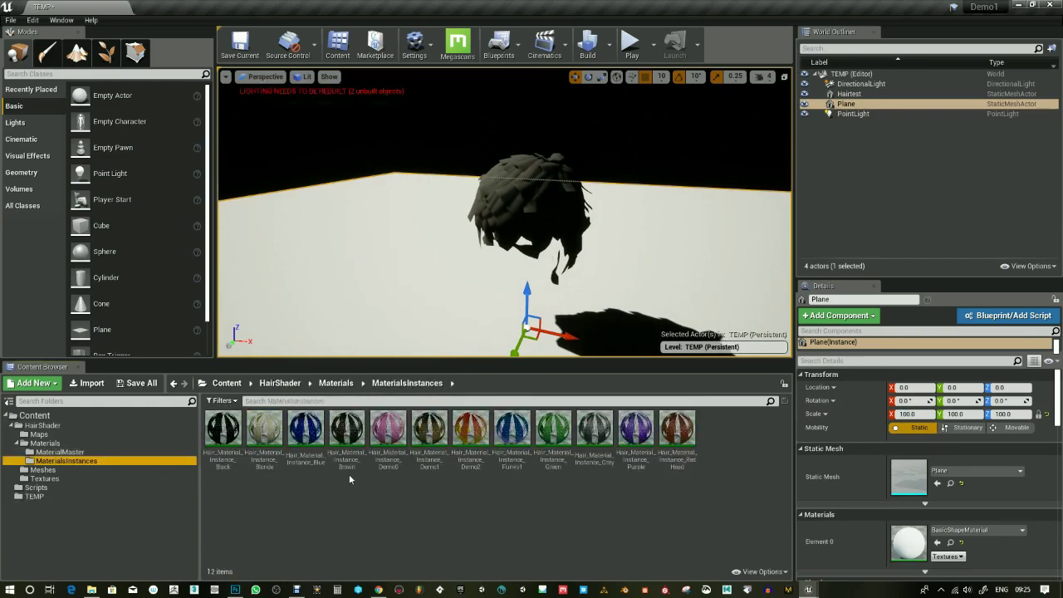
{"action": "left_click", "coordinate": [223, 431]}
{"action": "left_click_drag", "start_coordinate": [222, 430], "coordinate": [536, 217]}
Step: Apply Hair_Material_Instance_Demo0 to the hair mesh and inspect it up close
{"action": "scroll", "coordinate": [595, 249], "scroll_direction": "up", "scroll_amount": 5}
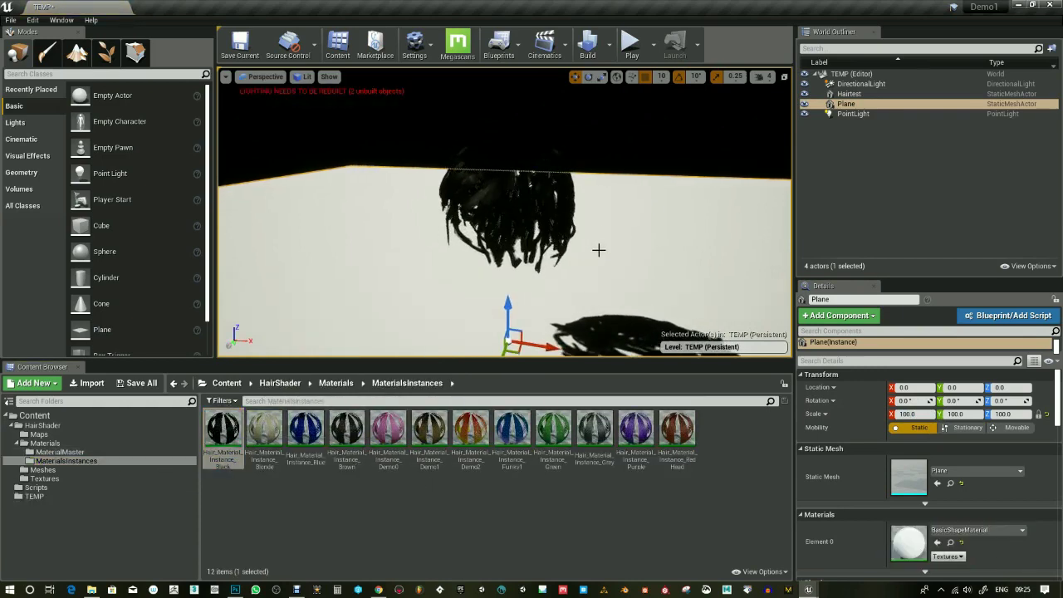
{"action": "right_click_drag", "start_coordinate": [594, 249], "coordinate": [593, 249]}
{"action": "key", "text": "e"}
{"action": "left_click_drag", "start_coordinate": [388, 431], "coordinate": [618, 288]}
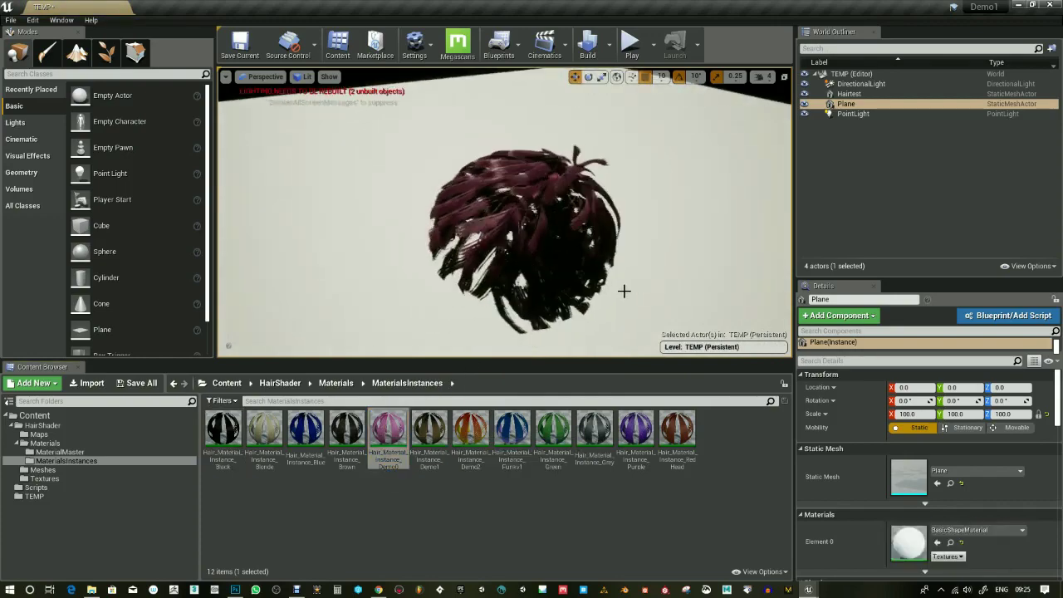
{"action": "scroll", "coordinate": [618, 289], "scroll_direction": "up", "scroll_amount": 4}
{"action": "scroll", "coordinate": [629, 285], "scroll_direction": "down", "scroll_amount": 3}
Step: Duplicate Hair_Material_Instance_Demo0 as Hair_Material_Instance_TEMP, move the copy to the TEMP folder and open that folder
{"action": "left_click", "coordinate": [465, 531]}
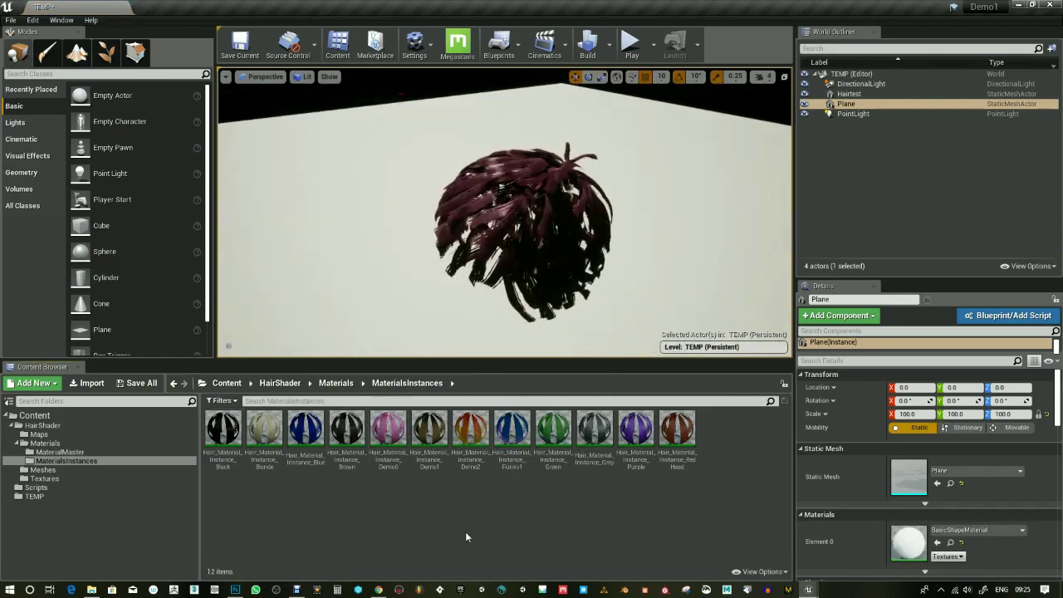
{"action": "right_click", "coordinate": [404, 429]}
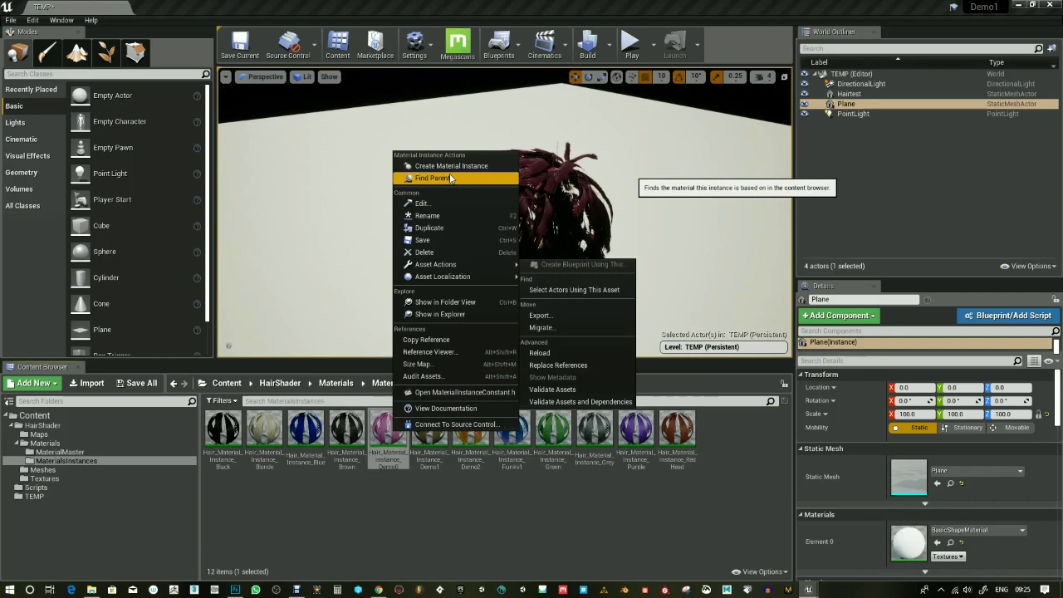
{"action": "left_click", "coordinate": [445, 232]}
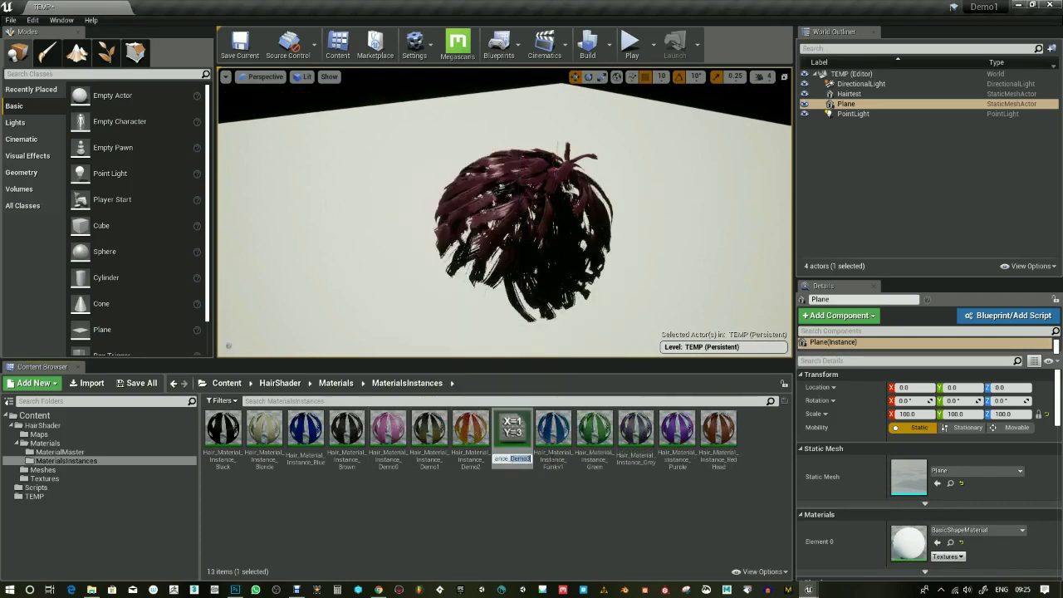
{"action": "key", "text": "Return"}
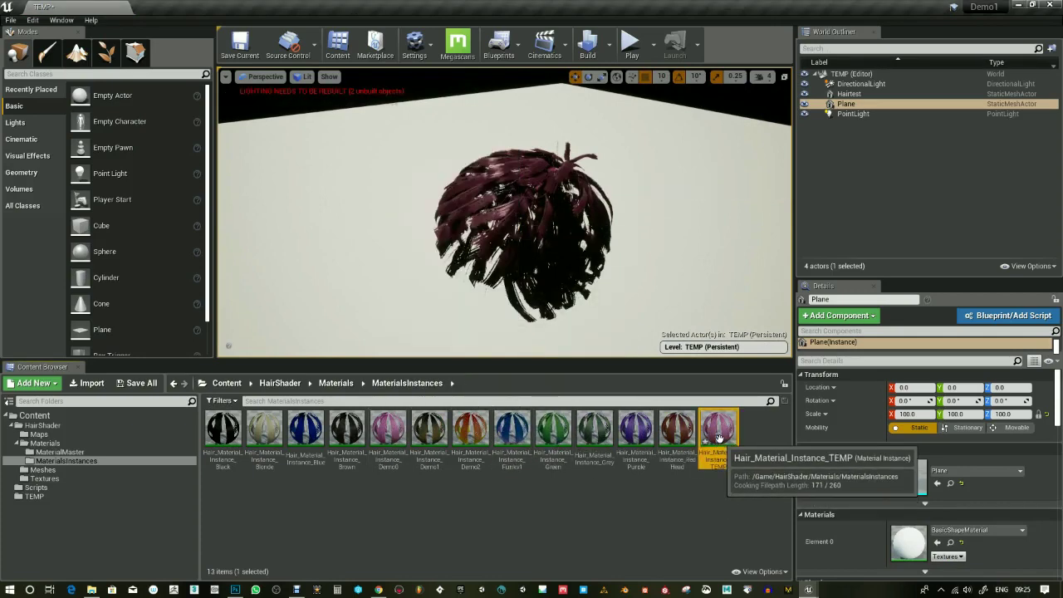
{"action": "left_click_drag", "start_coordinate": [718, 434], "coordinate": [23, 496]}
{"action": "left_click", "coordinate": [42, 513]}
{"action": "left_click", "coordinate": [34, 495]}
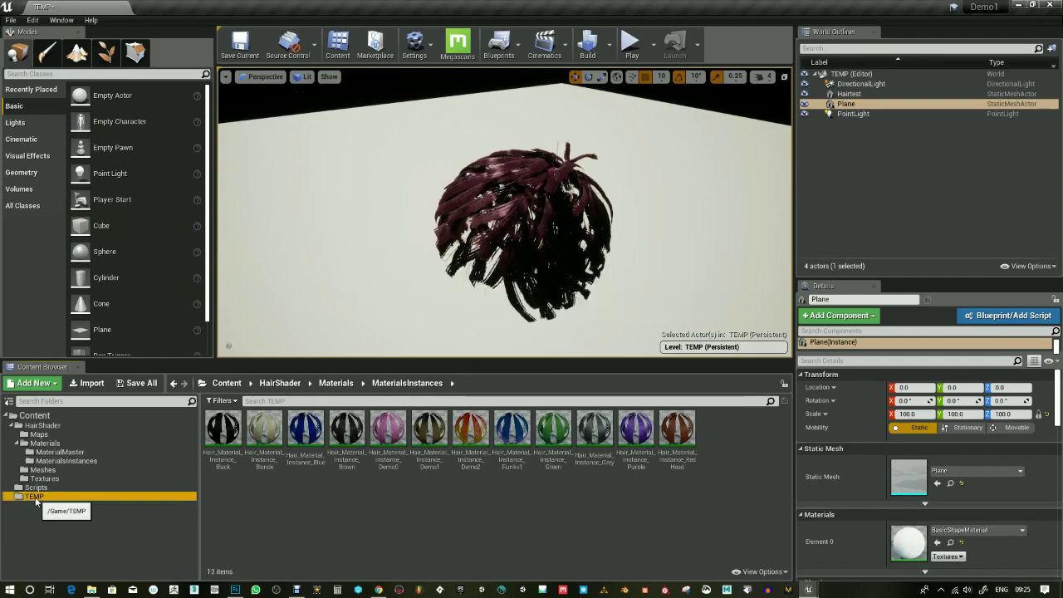
Step: Import HairTexture_Fix_normal, HairTexture_Fix_opacityMask and HairTexture_Fix_VRT from HairSetup's UseThese folder into the TEMP folder
{"action": "right_click", "coordinate": [393, 444]}
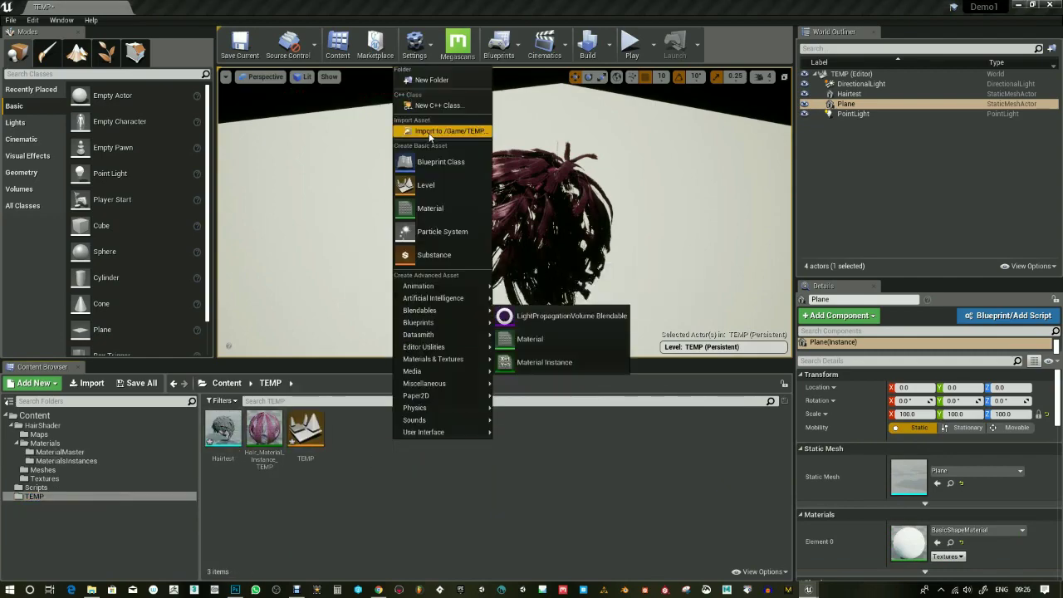
{"action": "left_click", "coordinate": [429, 132]}
{"action": "double_click", "coordinate": [214, 103]}
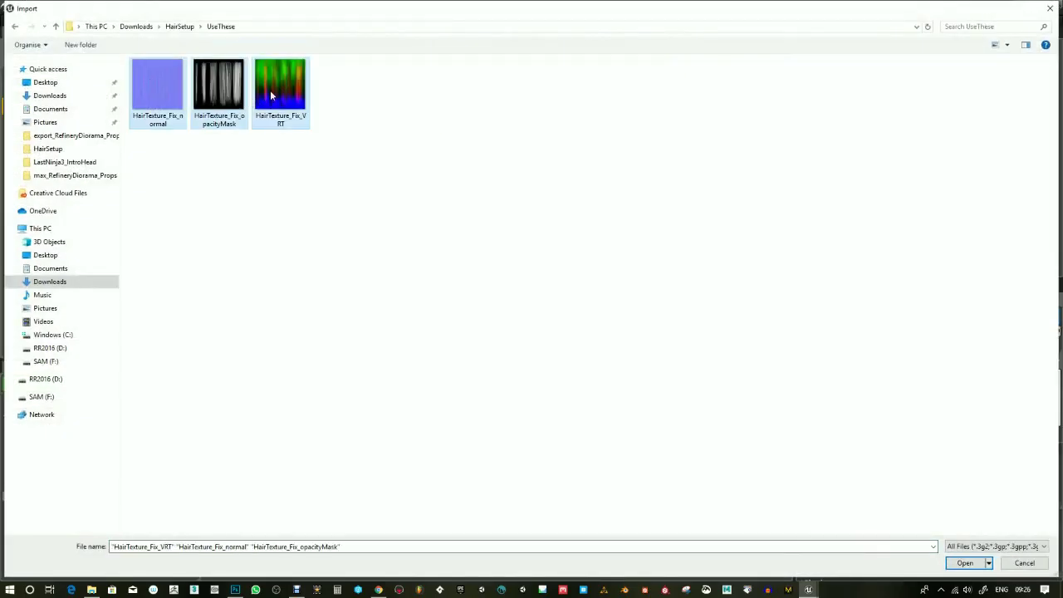
{"action": "left_click", "coordinate": [964, 563]}
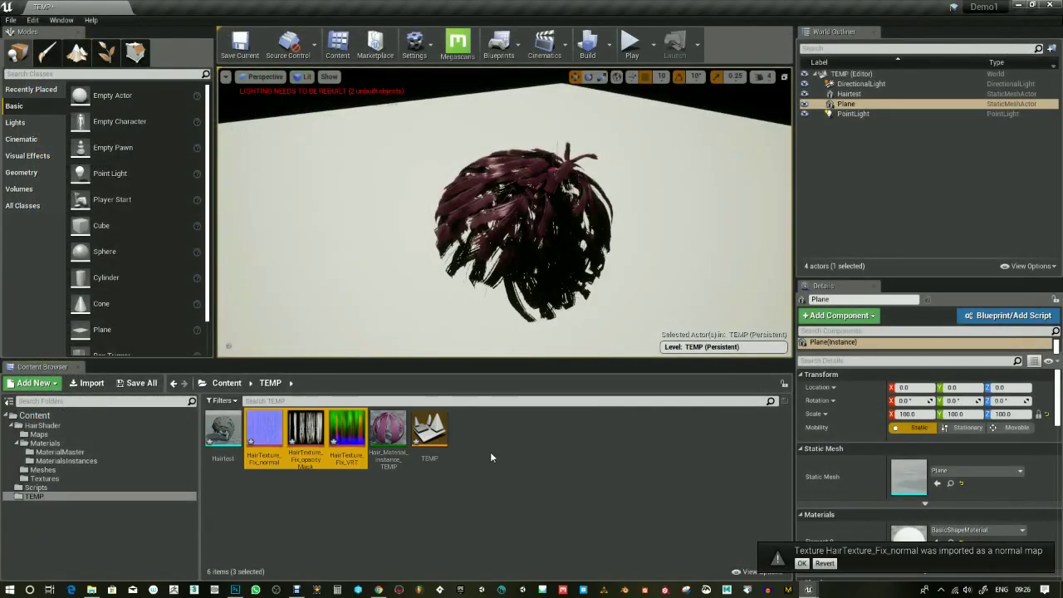
Step: Apply Hair_Material_Instance_TEMP to the hair mesh and open the instance in an enlarged editor window beside the level view
{"action": "left_click_drag", "start_coordinate": [388, 431], "coordinate": [510, 209]}
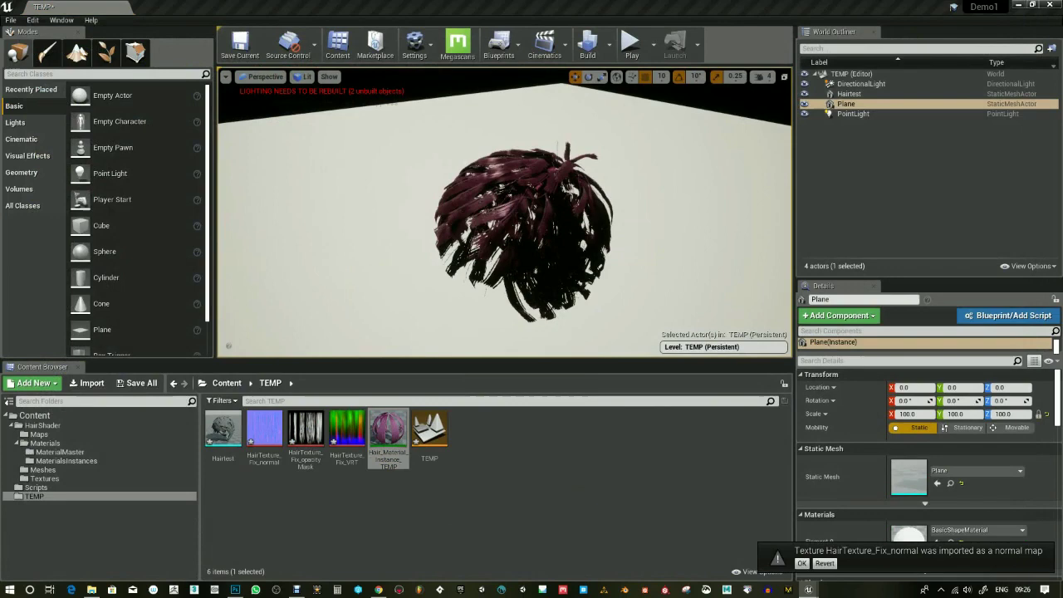
{"action": "left_click_drag", "start_coordinate": [1062, 149], "coordinate": [647, 47]}
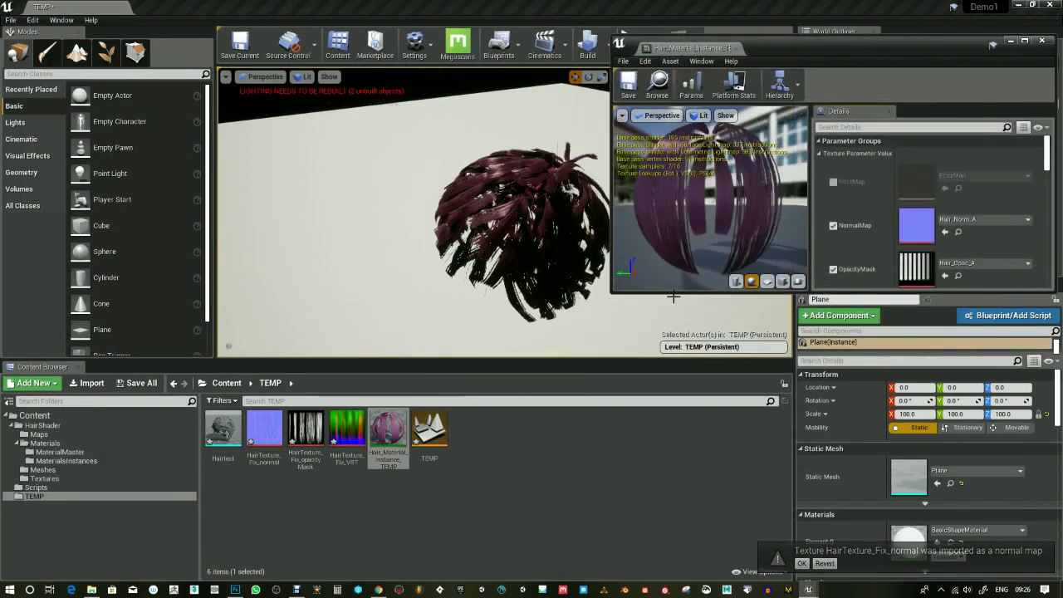
{"action": "left_click_drag", "start_coordinate": [673, 292], "coordinate": [673, 578]}
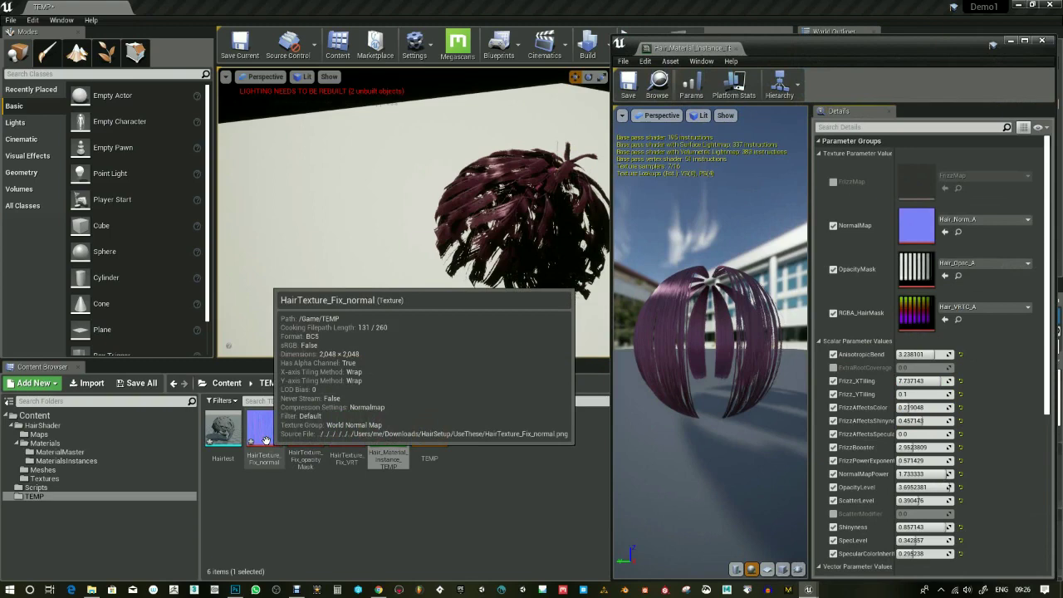
Step: Assign HairTexture_Fix_normal to NormalMap, HairTexture_Fix_opacityMask to OpacityMask and HairTexture_Fix_VRT to RGBA_HairMask, and enable the FrizzMap parameter
{"action": "left_click_drag", "start_coordinate": [264, 438], "coordinate": [972, 228]}
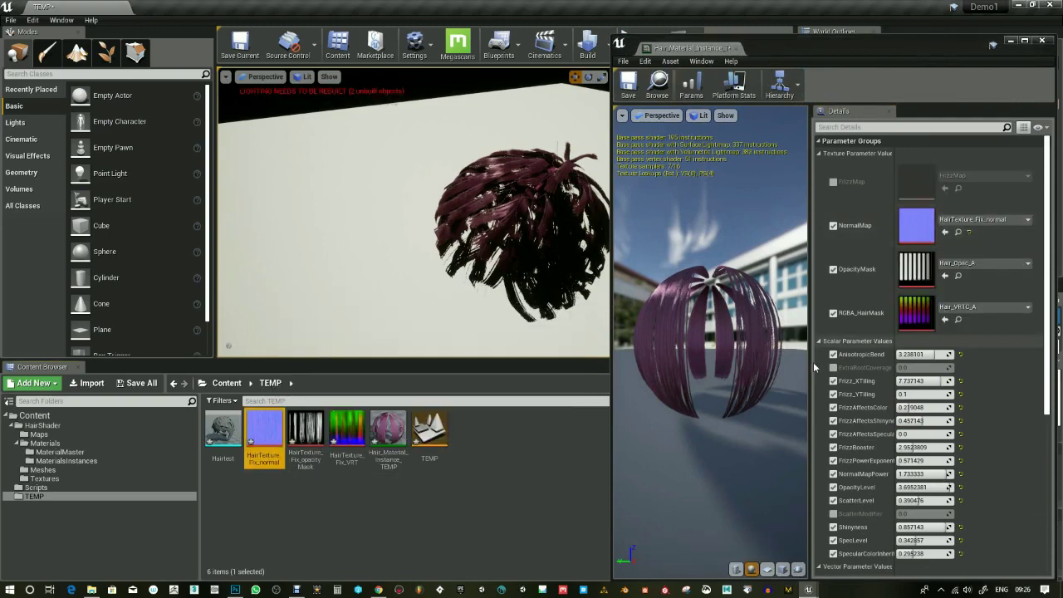
{"action": "left_click_drag", "start_coordinate": [306, 428], "coordinate": [980, 267]}
{"action": "left_click", "coordinate": [352, 434]}
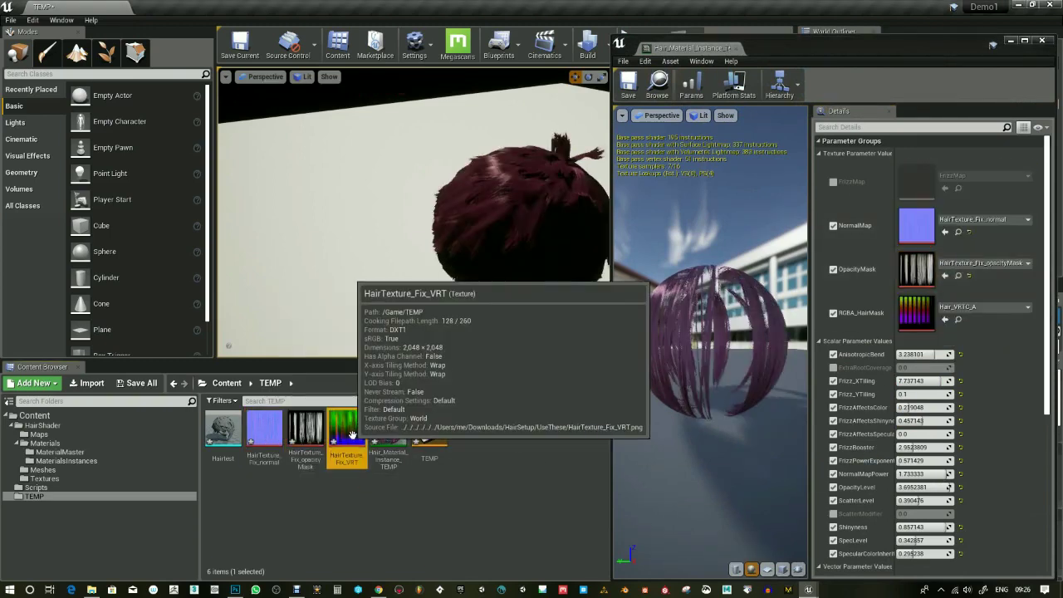
{"action": "left_click_drag", "start_coordinate": [352, 433], "coordinate": [980, 308]}
{"action": "left_click", "coordinate": [834, 181]}
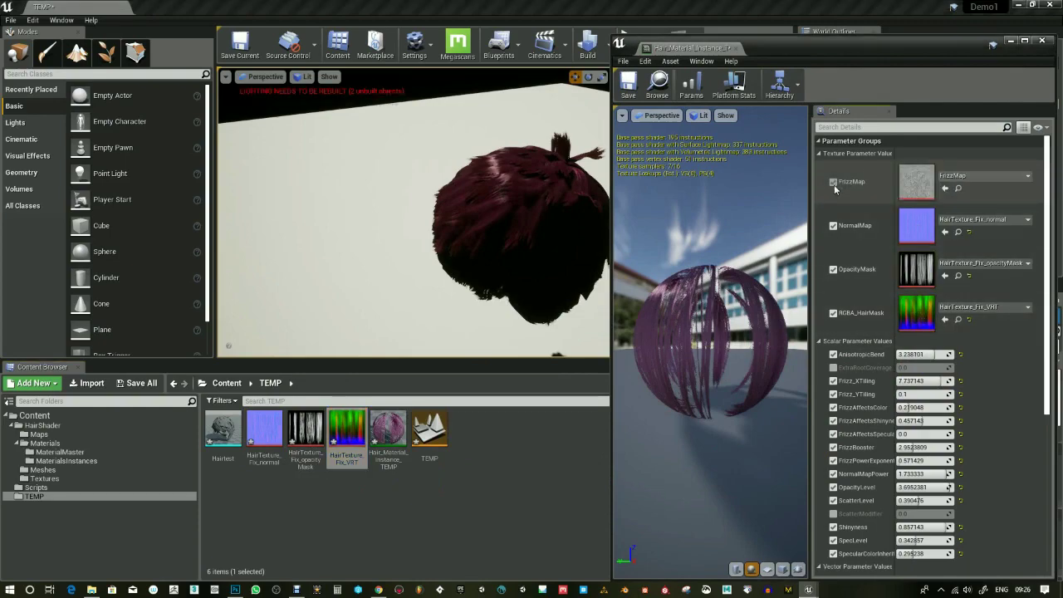
Step: Move the material instance window clear of the level view, then make the point light Movable with an intensity of about 55 cd
{"action": "left_click_drag", "start_coordinate": [821, 55], "coordinate": [870, 43]}
{"action": "mouse_move", "coordinate": [638, 205]}
{"action": "left_mouse_down", "text": "alt"}
{"action": "mouse_move", "coordinate": [652, 189]}
{"action": "mouse_move", "coordinate": [638, 204]}
{"action": "left_mouse_up", "text": "alt"}
{"action": "left_click_drag", "start_coordinate": [853, 31], "coordinate": [735, 417]}
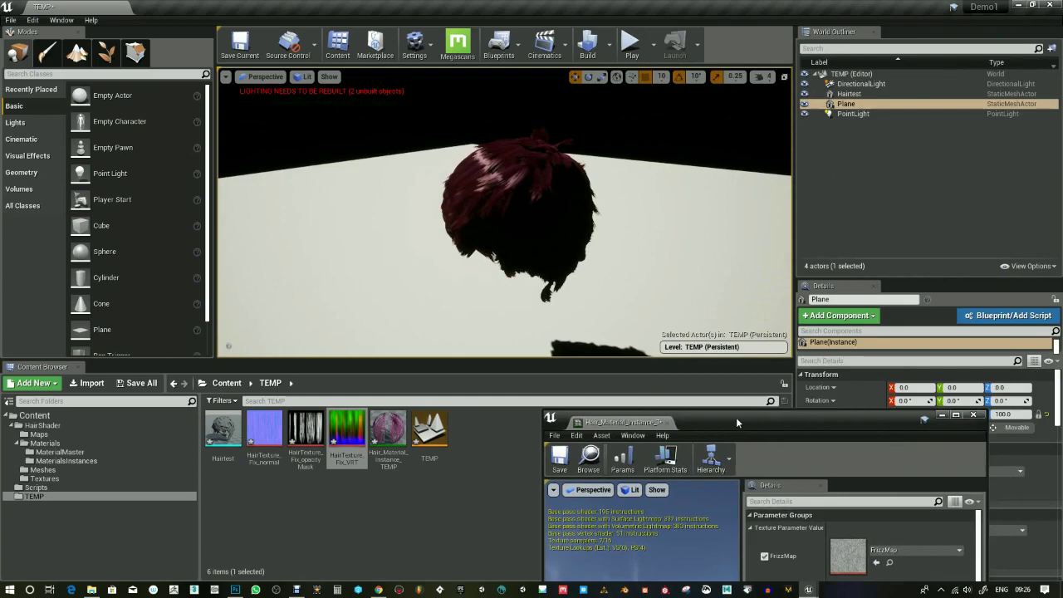
{"action": "left_click_drag", "start_coordinate": [901, 423], "coordinate": [618, 459]}
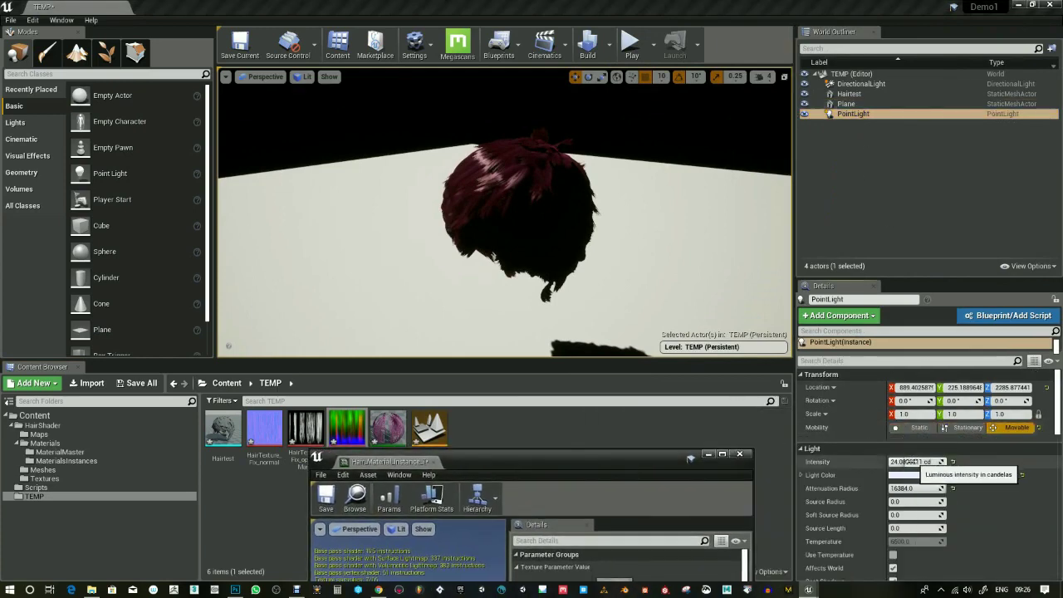
{"action": "left_click_drag", "start_coordinate": [925, 462], "coordinate": [921, 462]}
{"action": "right_click_drag", "start_coordinate": [538, 164], "coordinate": [564, 180]}
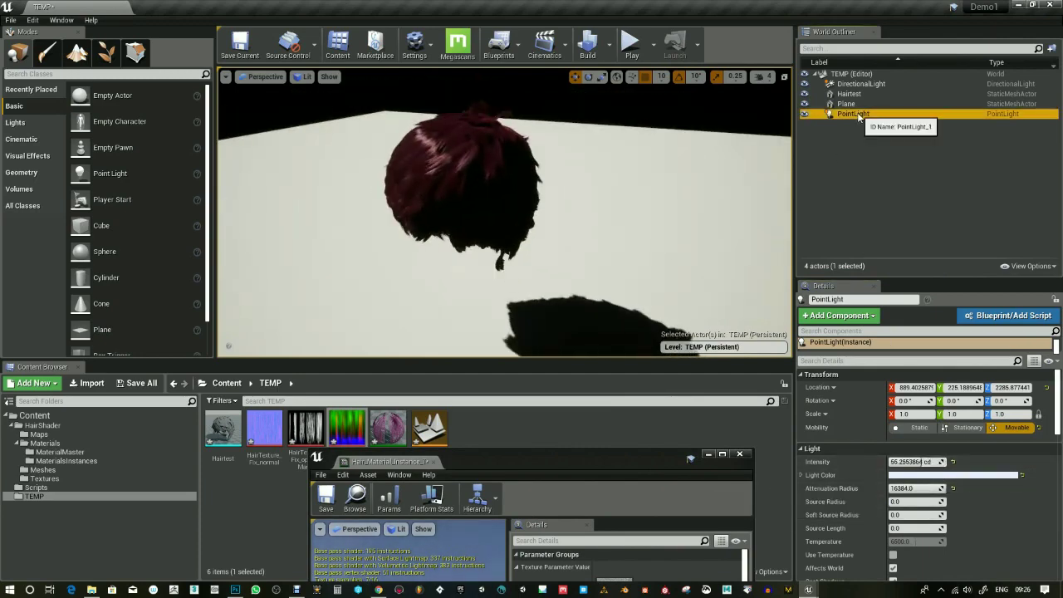
Step: Lower the point light to a height of about 816 and shift it to about 525 on Y, closer to the hair
{"action": "scroll", "coordinate": [617, 202], "scroll_direction": "down", "scroll_amount": 10}
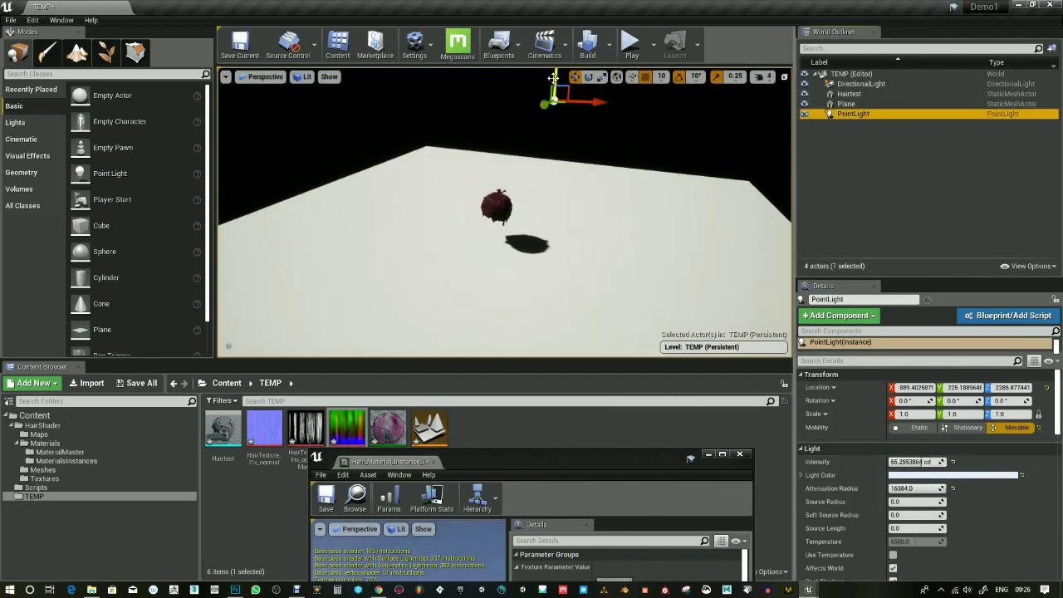
{"action": "left_click_drag", "start_coordinate": [553, 78], "coordinate": [553, 197]}
{"action": "scroll", "coordinate": [604, 304], "scroll_direction": "up", "scroll_amount": 3}
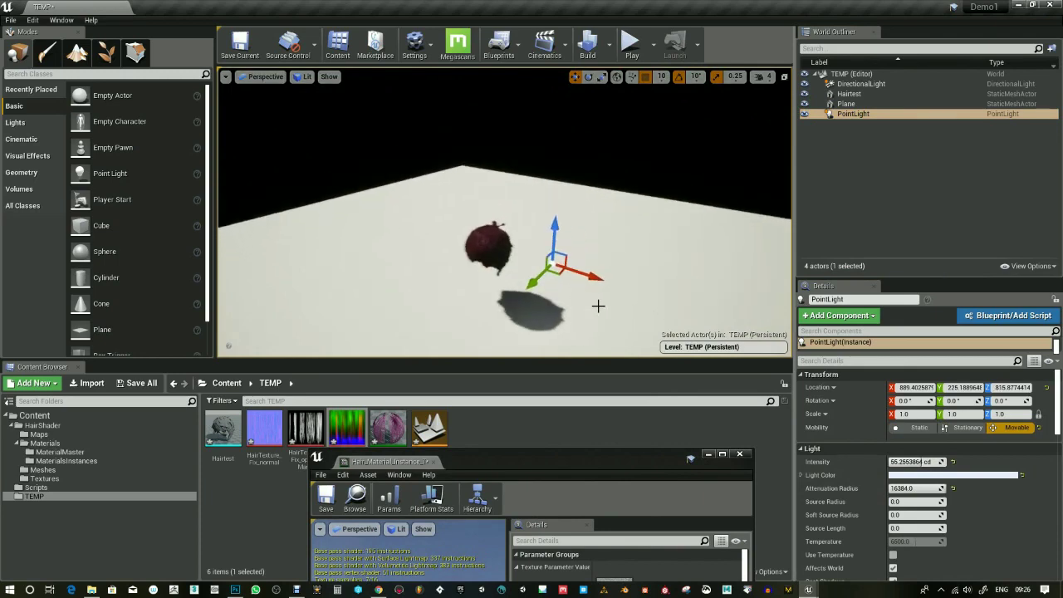
{"action": "right_click_drag", "start_coordinate": [598, 306], "coordinate": [524, 301]}
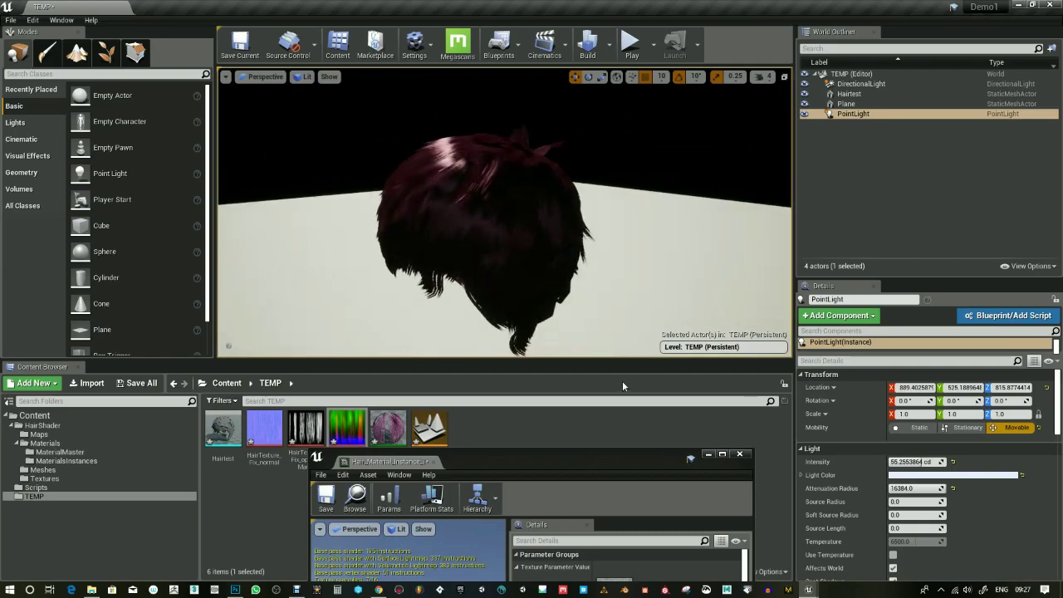
Step: Place the material instance window beside the level view and set both BaseColor1 and BaseColor2 to white
{"action": "left_click_drag", "start_coordinate": [633, 459], "coordinate": [955, 45]}
{"action": "scroll", "coordinate": [943, 387], "scroll_direction": "down", "scroll_amount": 6}
{"action": "left_click", "coordinate": [952, 407]}
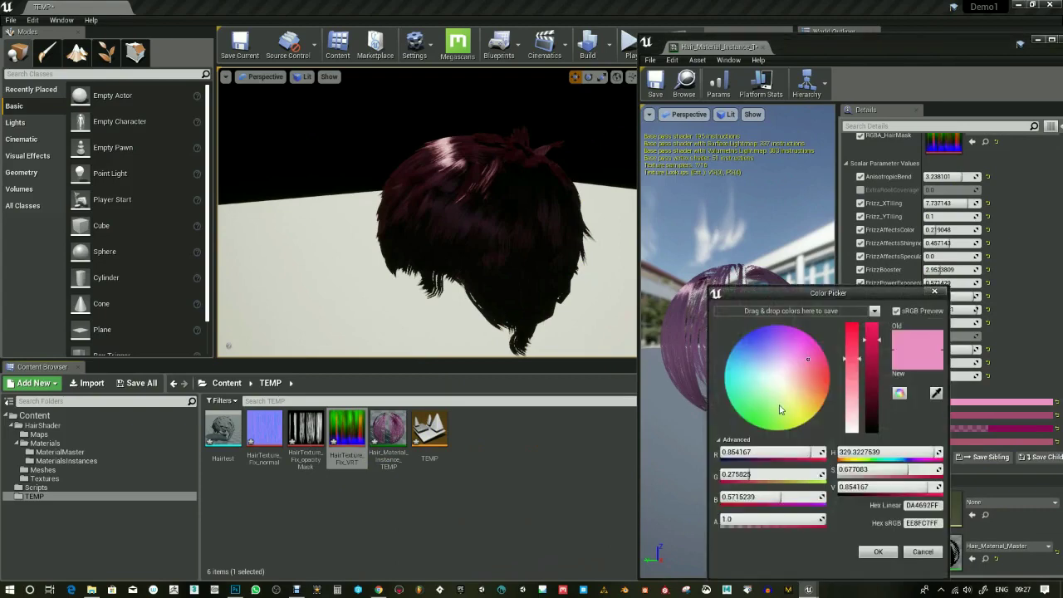
{"action": "left_click_drag", "start_coordinate": [853, 366], "coordinate": [861, 412]}
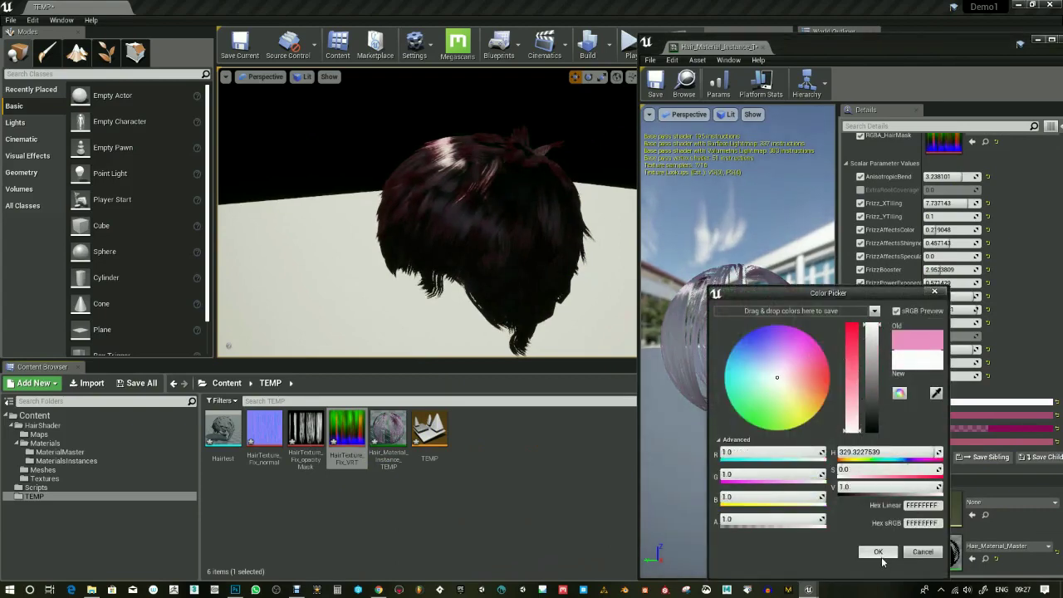
{"action": "left_click", "coordinate": [878, 552]}
{"action": "left_click", "coordinate": [959, 414]}
{"action": "left_click", "coordinate": [861, 424]}
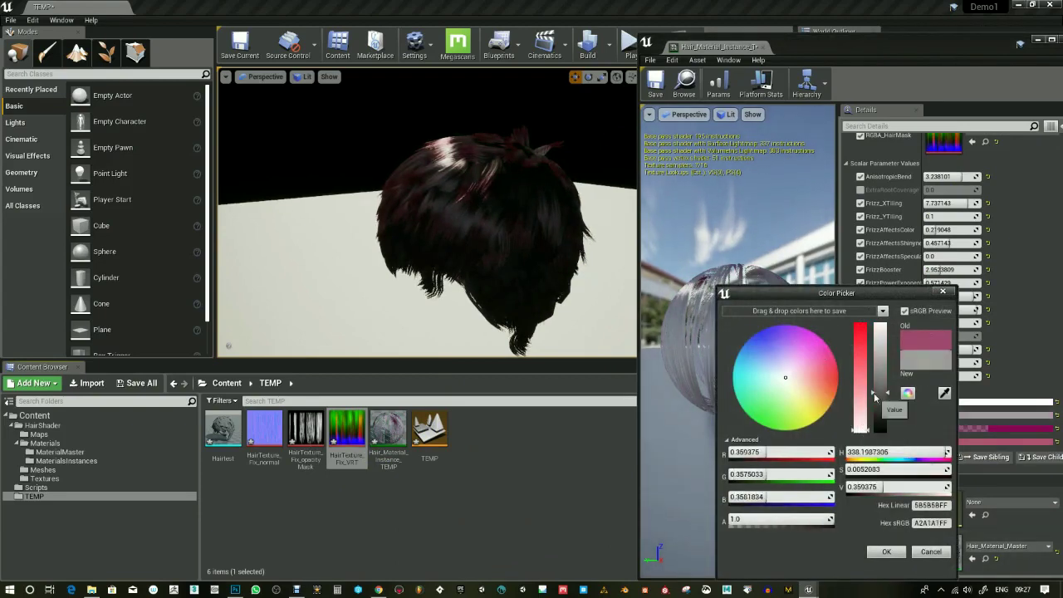
{"action": "left_click_drag", "start_coordinate": [880, 392], "coordinate": [883, 309]}
{"action": "left_click", "coordinate": [885, 553]}
Step: Widen the material parameter area and set RootColor-Boost(A) to a pinkish near-white, hex linear F1DBE4
{"action": "left_click_drag", "start_coordinate": [839, 451], "coordinate": [770, 444]}
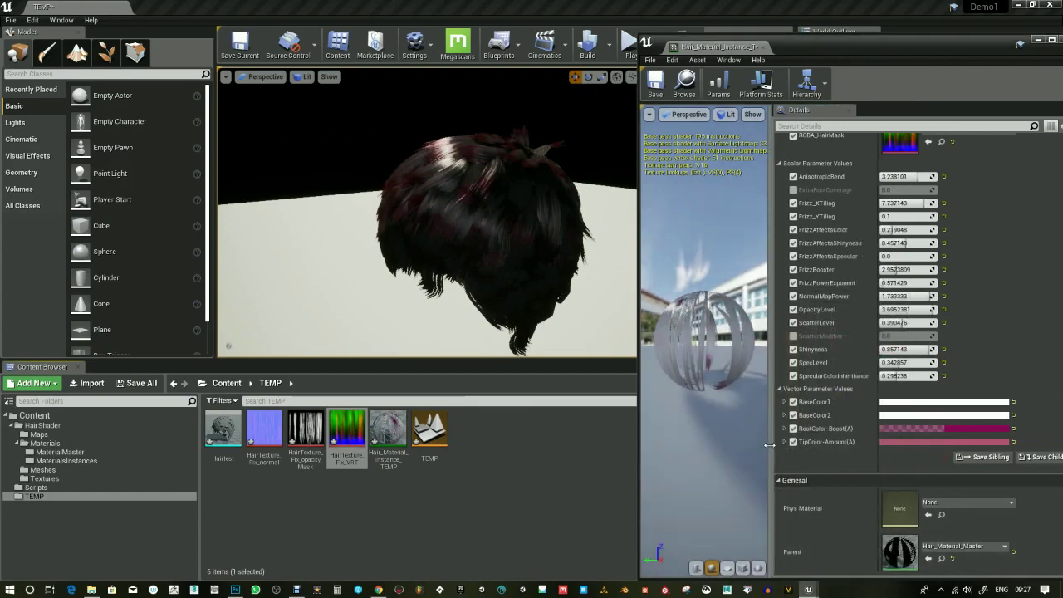
{"action": "left_click", "coordinate": [961, 430]}
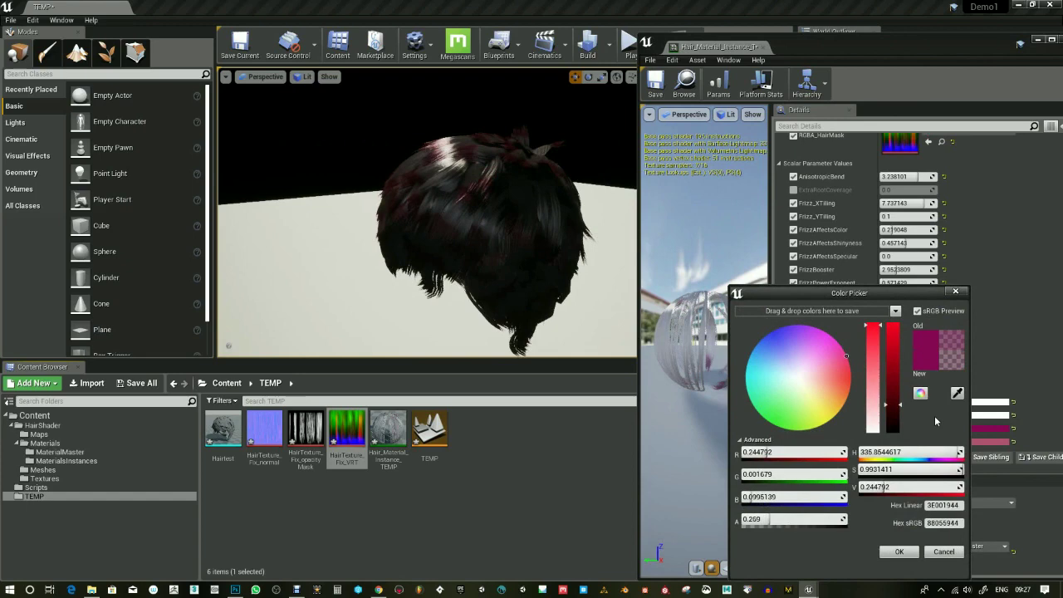
{"action": "left_click", "coordinate": [872, 423]}
{"action": "left_click_drag", "start_coordinate": [893, 406], "coordinate": [893, 330]}
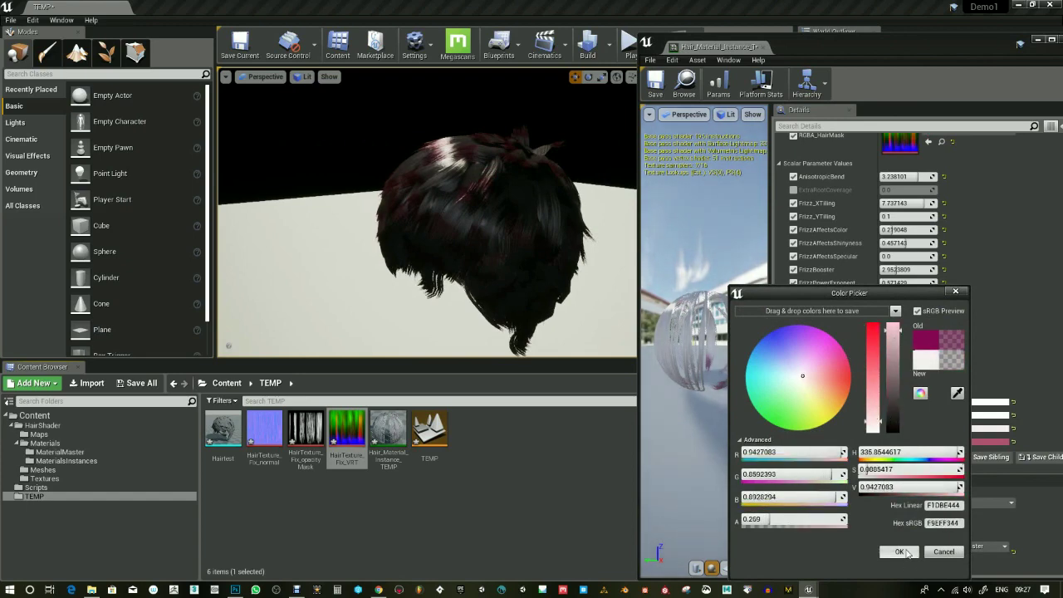
{"action": "left_click", "coordinate": [900, 552]}
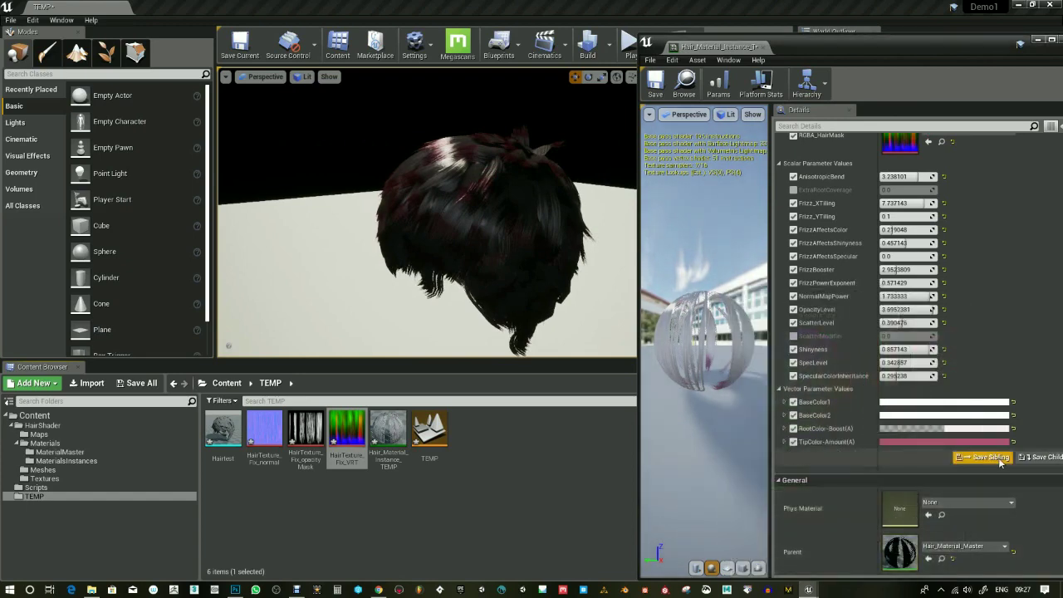
Step: Try resetting the vector colors to default, undo the last reset, and make TipColor-Amount(A) white
{"action": "left_click", "coordinate": [1014, 402]}
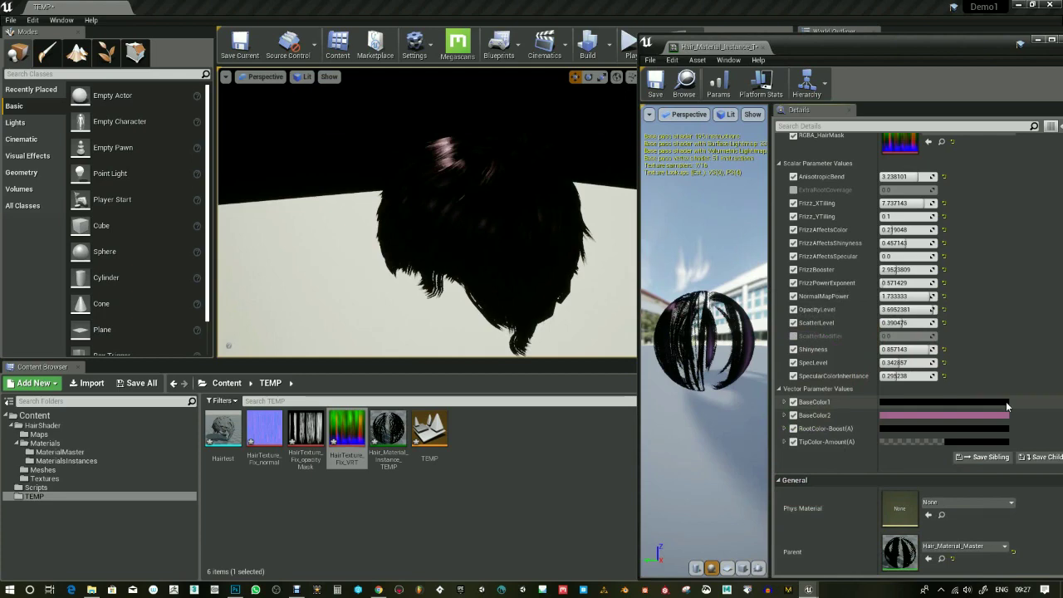
{"action": "key", "text": "ctrl+z"}
{"action": "left_click", "coordinate": [999, 443]}
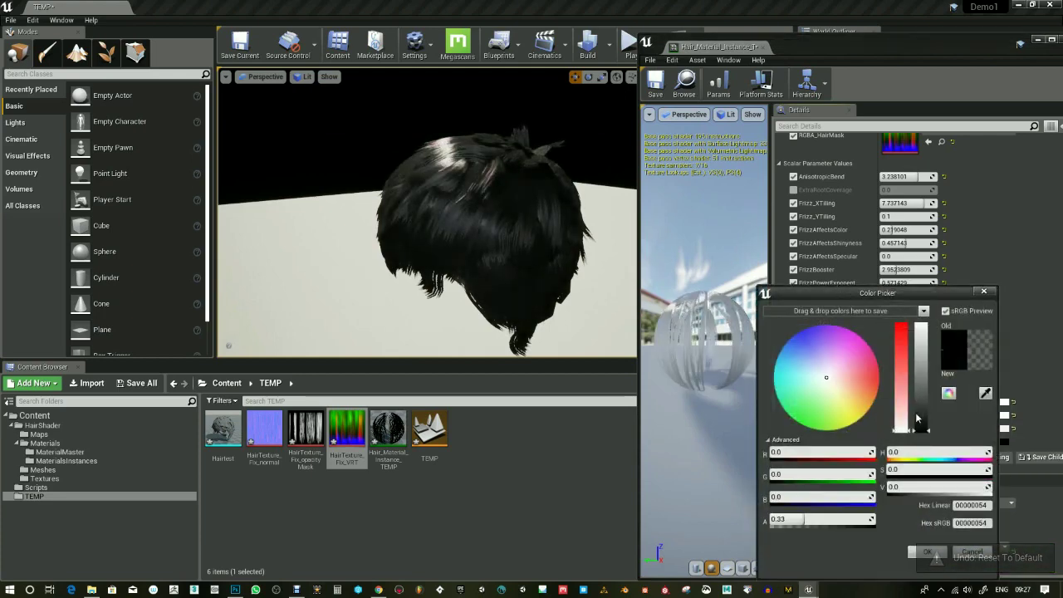
{"action": "left_click_drag", "start_coordinate": [918, 419], "coordinate": [932, 301]}
{"action": "left_click", "coordinate": [930, 552]}
Step: Frame the Hairtest mesh and examine the shading of its strands up close from several angles
{"action": "right_click_drag", "start_coordinate": [525, 275], "coordinate": [581, 275]}
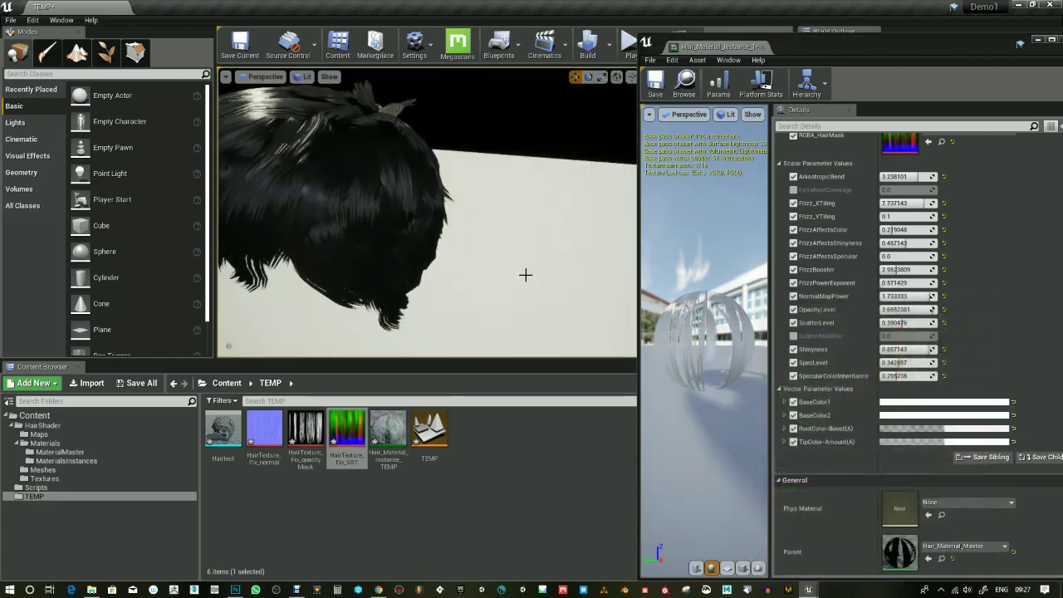
{"action": "left_click", "coordinate": [389, 239]}
{"action": "key", "text": "f"}
{"action": "left_click_drag", "start_coordinate": [389, 238], "coordinate": [499, 349], "text": "alt"}
{"action": "scroll", "coordinate": [465, 218], "scroll_direction": "up", "scroll_amount": 4}
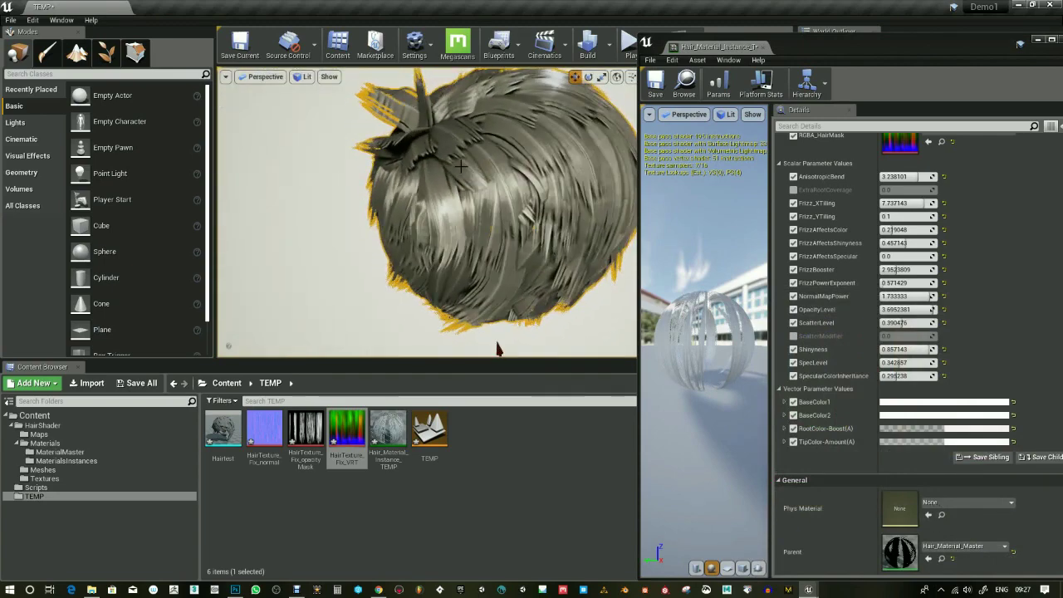
{"action": "scroll", "coordinate": [452, 227], "scroll_direction": "up", "scroll_amount": 7}
{"action": "right_click_drag", "start_coordinate": [451, 233], "coordinate": [498, 339], "text": "alt"}
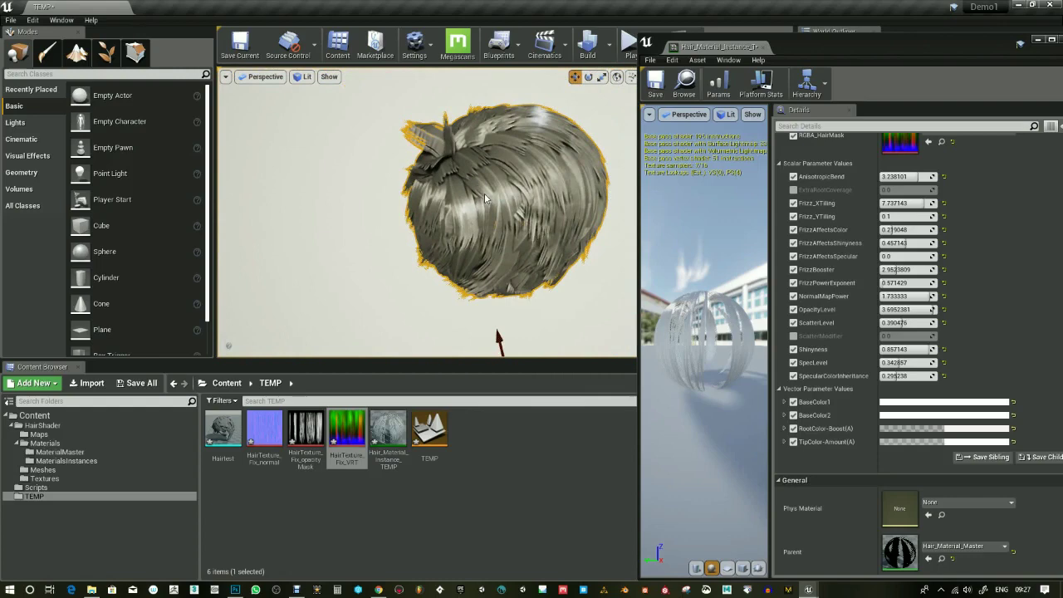
{"action": "left_click_drag", "start_coordinate": [498, 339], "coordinate": [626, 202], "text": "alt"}
Step: Move the material instance window clear of the level view and set the DirectionalLight's Shadow Bias to about 0.49
{"action": "left_click_drag", "start_coordinate": [785, 67], "coordinate": [265, 461]}
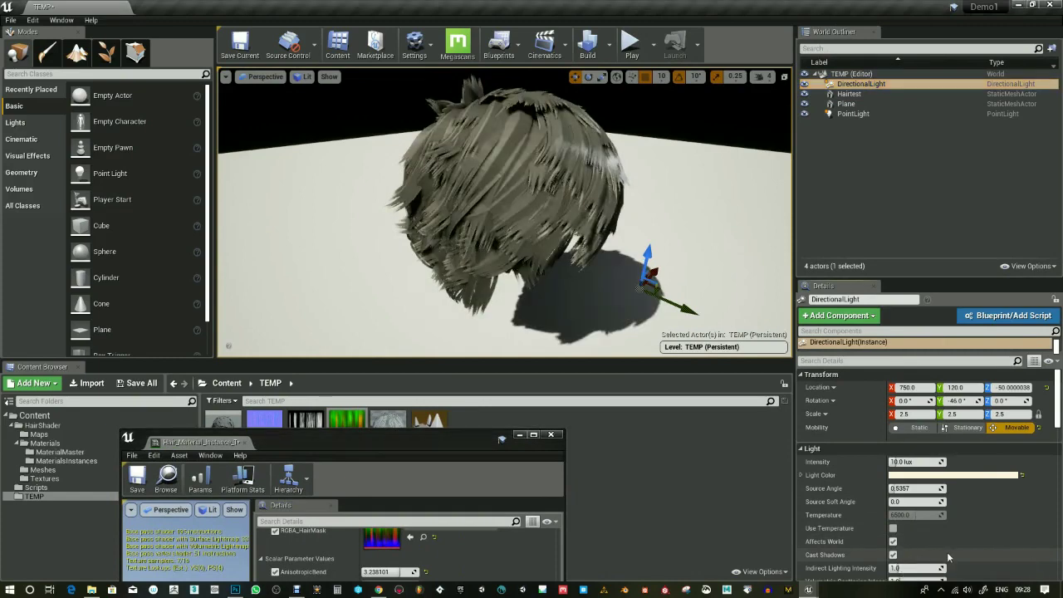
{"action": "scroll", "coordinate": [947, 546], "scroll_direction": "down", "scroll_amount": 2}
{"action": "scroll", "coordinate": [947, 546], "scroll_direction": "down", "scroll_amount": 3}
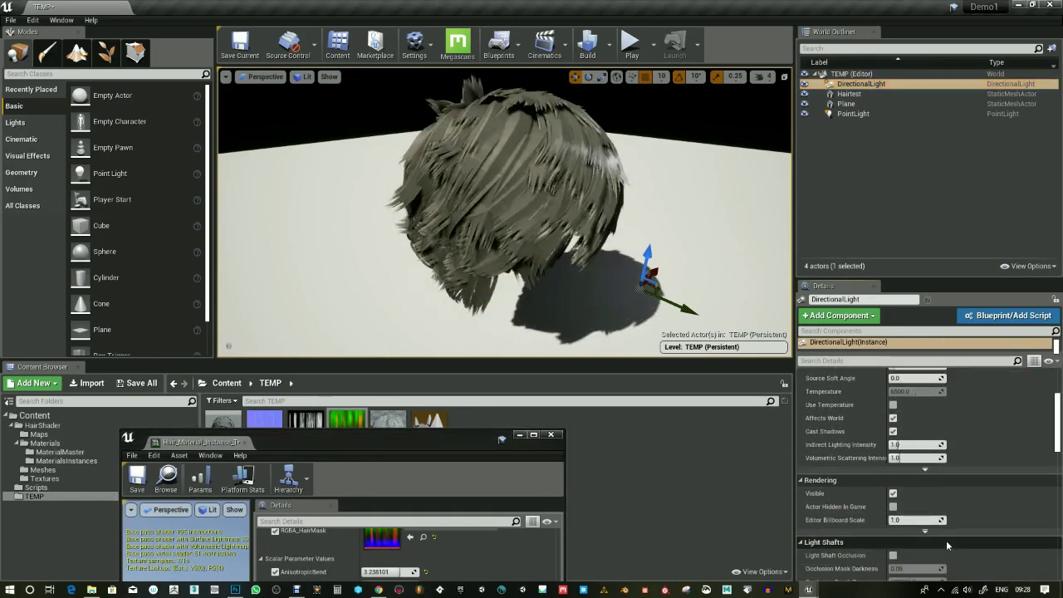
{"action": "left_click", "coordinate": [824, 361]}
{"action": "type", "text": "bias"}
{"action": "mouse_move", "coordinate": [914, 394]}
{"action": "left_mouse_down"}
{"action": "mouse_move", "coordinate": [926, 393]}
{"action": "mouse_move", "coordinate": [892, 395]}
{"action": "mouse_move", "coordinate": [917, 394]}
{"action": "left_mouse_up"}
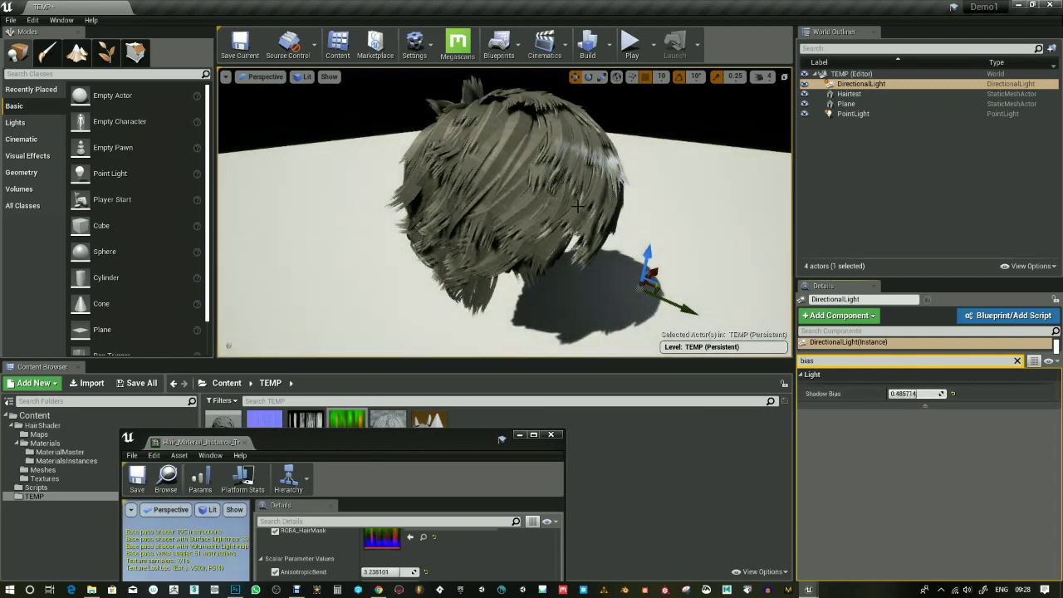
Step: Bring the material instance window back beside the hair and set AnisotropicBend to about 2.57 and ExtraRootCoverage to about 0.36
{"action": "left_click_drag", "start_coordinate": [580, 196], "coordinate": [558, 249], "text": "alt"}
{"action": "left_click_drag", "start_coordinate": [372, 436], "coordinate": [925, 95]}
{"action": "mouse_move", "coordinate": [941, 229]}
{"action": "left_mouse_down"}
{"action": "mouse_move", "coordinate": [905, 229]}
{"action": "mouse_move", "coordinate": [964, 232]}
{"action": "mouse_move", "coordinate": [948, 251]}
{"action": "left_mouse_up"}
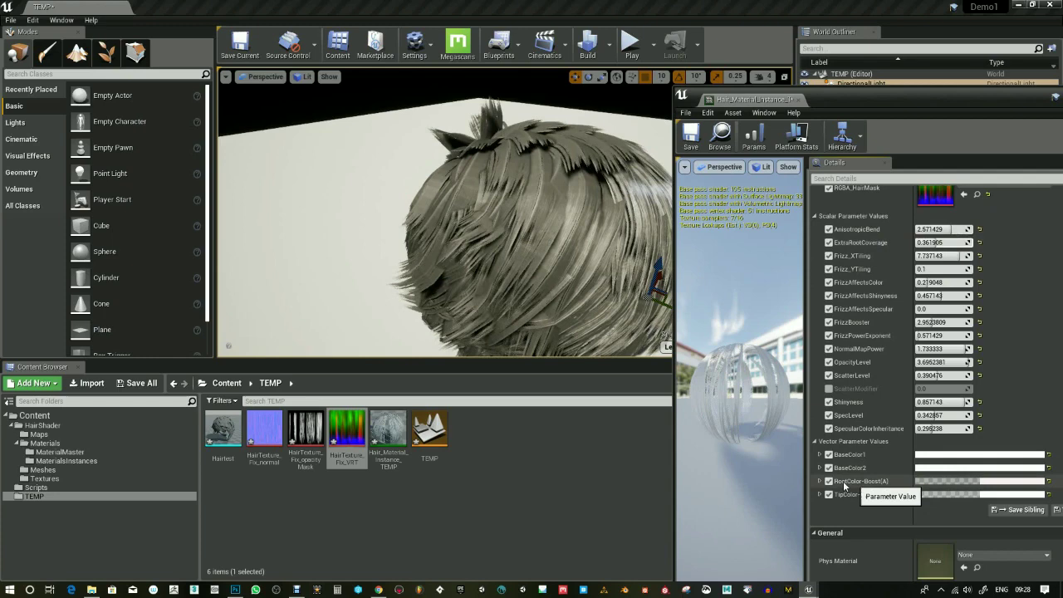
Step: Set RootColor-Boost(A) to black with an alpha of 0.53
{"action": "left_click", "coordinate": [1003, 482]}
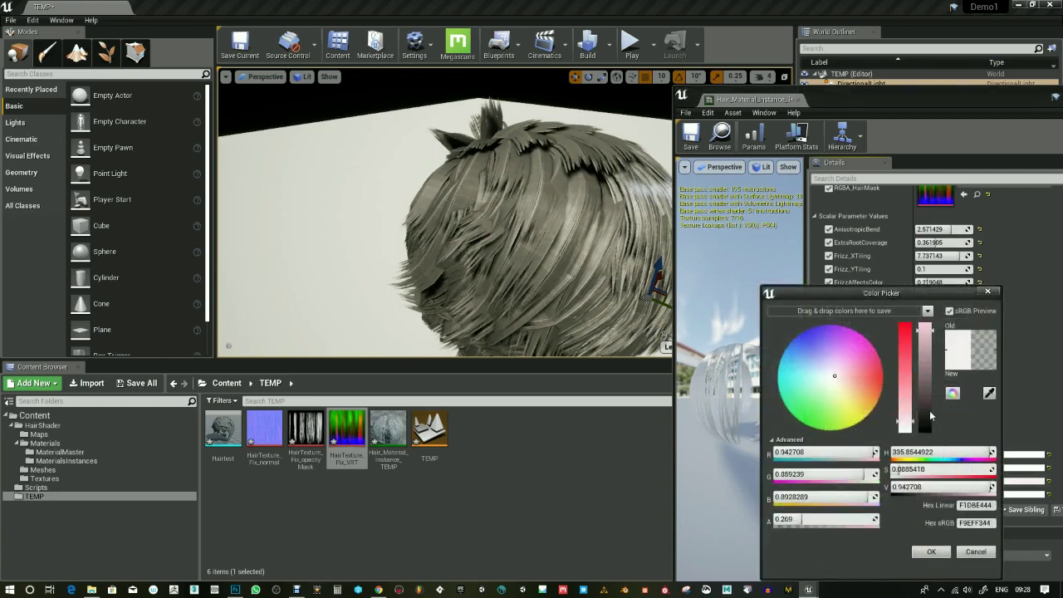
{"action": "left_click_drag", "start_coordinate": [929, 411], "coordinate": [928, 432]}
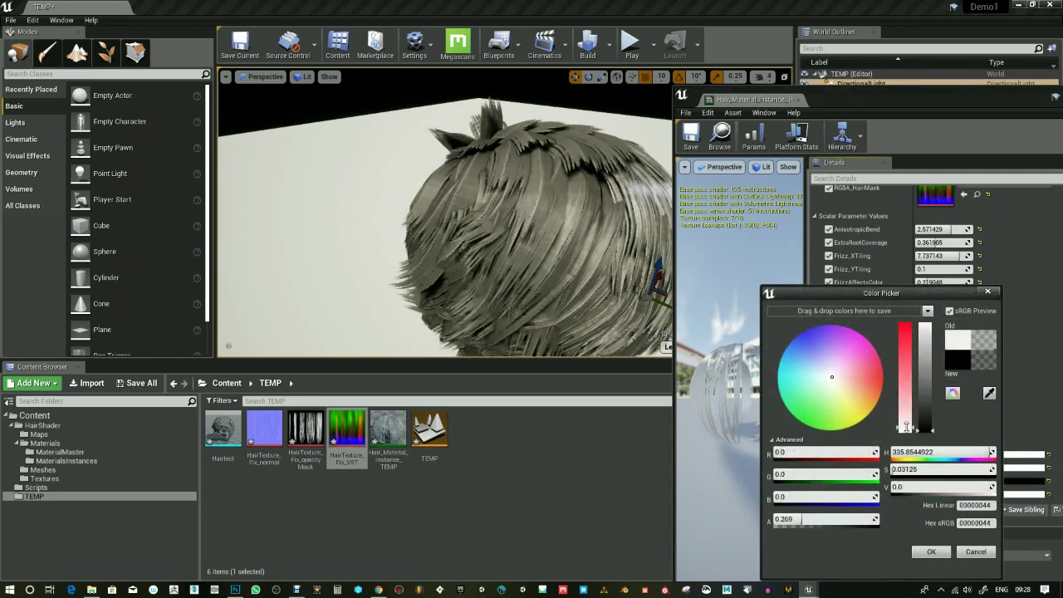
{"action": "left_click_drag", "start_coordinate": [804, 524], "coordinate": [839, 519]}
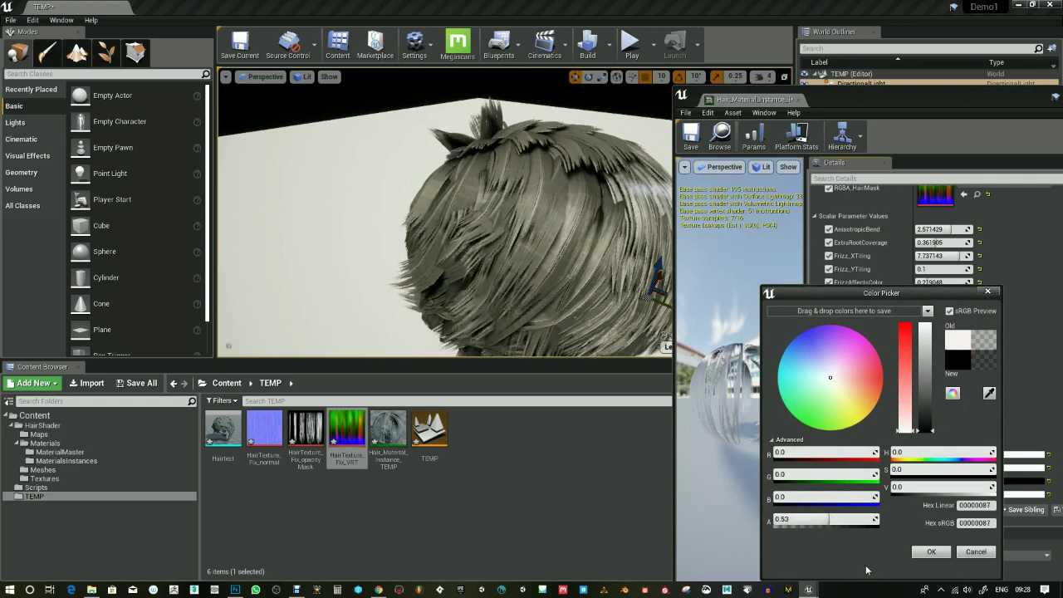
{"action": "left_click", "coordinate": [931, 552]}
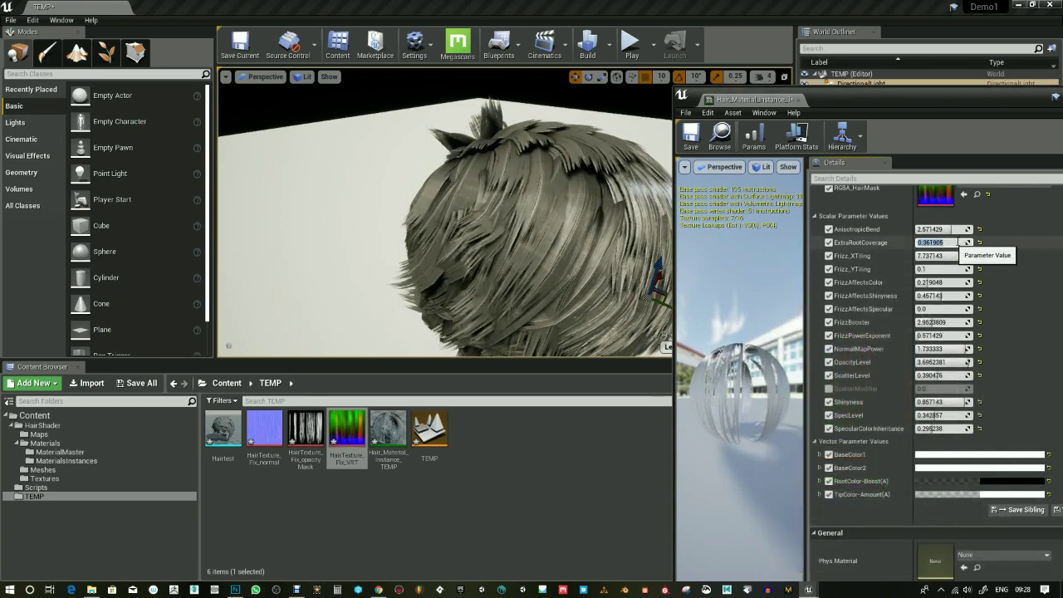
Step: Set ExtraRootCoverage to about 0.52, Frizz_XTiling 4.25, Frizz_YTiling 0.66, FrizzAffectsColor 0.18, FrizzAffectsShinyness 0.33, FrizzAffectsSpecular 0.41, FrizzBooster 2.67 and FrizzPowerExponent 0.38
{"action": "mouse_move", "coordinate": [964, 242]}
{"action": "left_mouse_down"}
{"action": "mouse_move", "coordinate": [942, 256]}
{"action": "mouse_move", "coordinate": [955, 256]}
{"action": "left_mouse_up"}
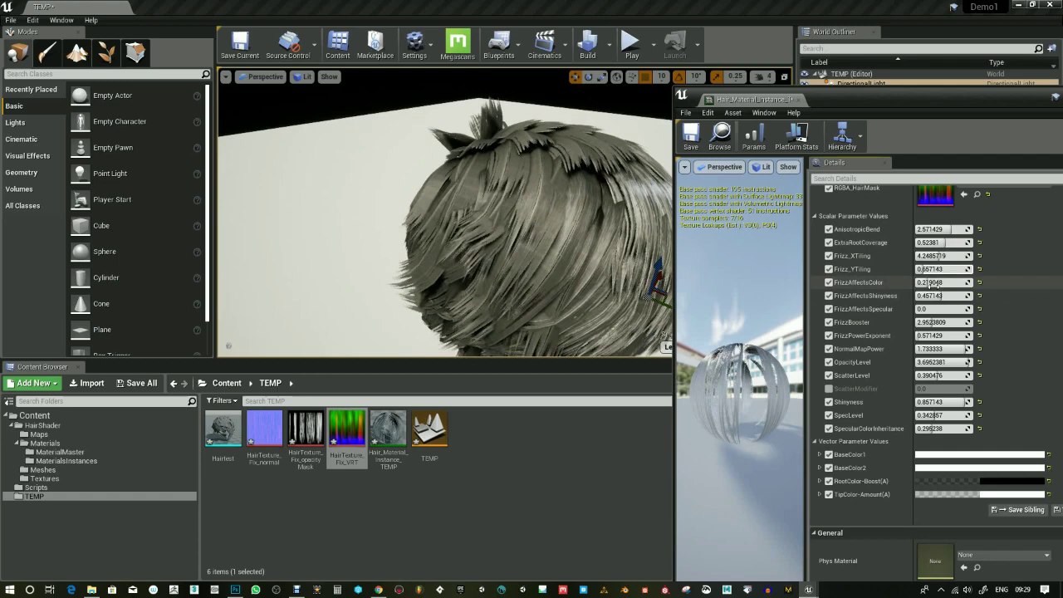
{"action": "mouse_move", "coordinate": [943, 282]}
{"action": "left_mouse_down"}
{"action": "mouse_move", "coordinate": [932, 282]}
{"action": "mouse_move", "coordinate": [943, 309]}
{"action": "mouse_move", "coordinate": [919, 322]}
{"action": "mouse_move", "coordinate": [939, 322]}
{"action": "mouse_move", "coordinate": [922, 321]}
{"action": "left_mouse_up"}
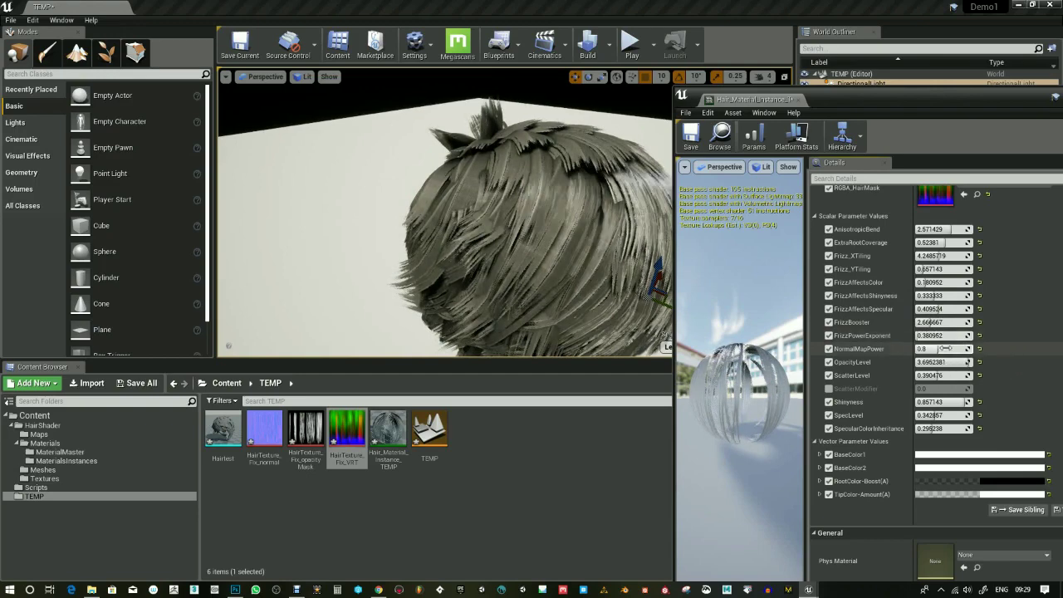
Step: Set NormalMapPower to about 1.26, OpacityLevel 2.97, ScatterLevel 0.61, ScatterModifier 0.48, Shinyness 0.79, SpecLevel 0.4 and SpecularColorInheritance 0.44
{"action": "left_click_drag", "start_coordinate": [945, 349], "coordinate": [942, 348]}
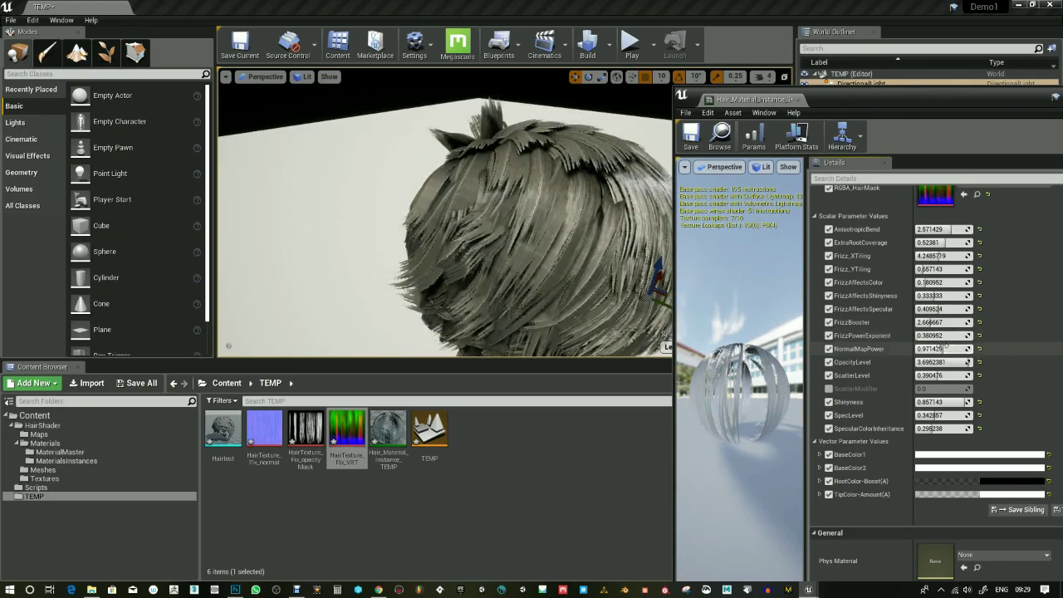
{"action": "left_click_drag", "start_coordinate": [955, 362], "coordinate": [962, 363]}
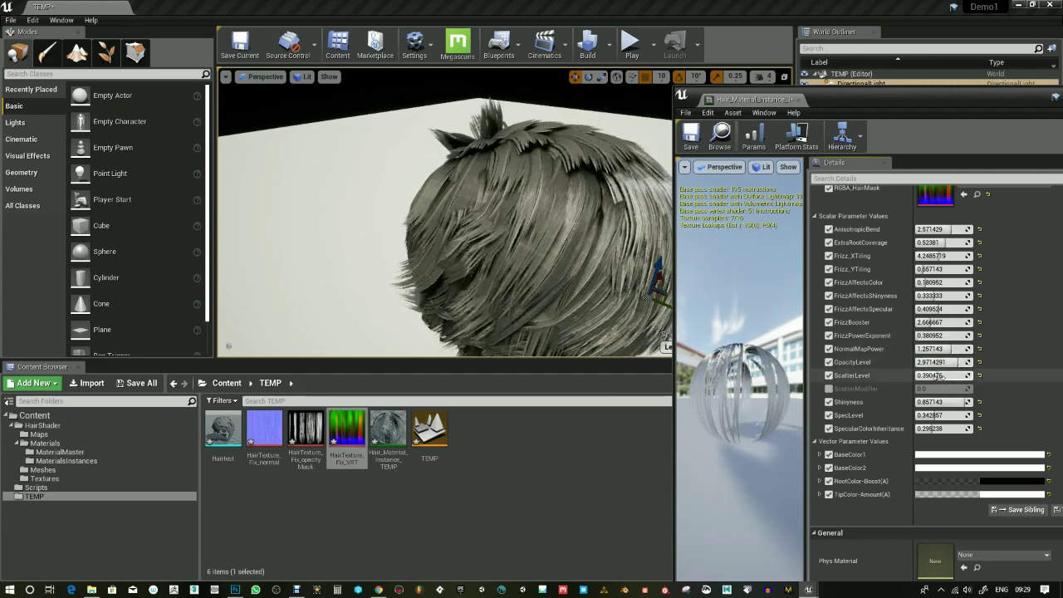
{"action": "mouse_move", "coordinate": [941, 376]}
{"action": "left_mouse_down"}
{"action": "mouse_move", "coordinate": [955, 375]}
{"action": "mouse_move", "coordinate": [949, 389]}
{"action": "mouse_move", "coordinate": [970, 388]}
{"action": "mouse_move", "coordinate": [946, 385]}
{"action": "mouse_move", "coordinate": [955, 384]}
{"action": "left_mouse_up"}
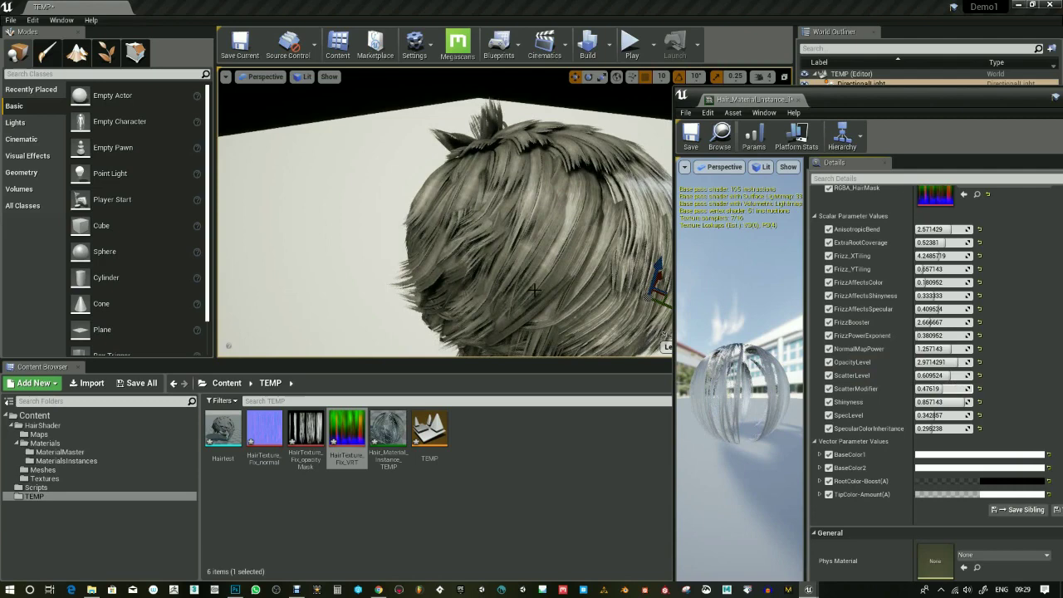
{"action": "mouse_move", "coordinate": [555, 271]}
{"action": "left_mouse_down"}
{"action": "mouse_move", "coordinate": [557, 304]}
{"action": "mouse_move", "coordinate": [555, 272]}
{"action": "left_mouse_up"}
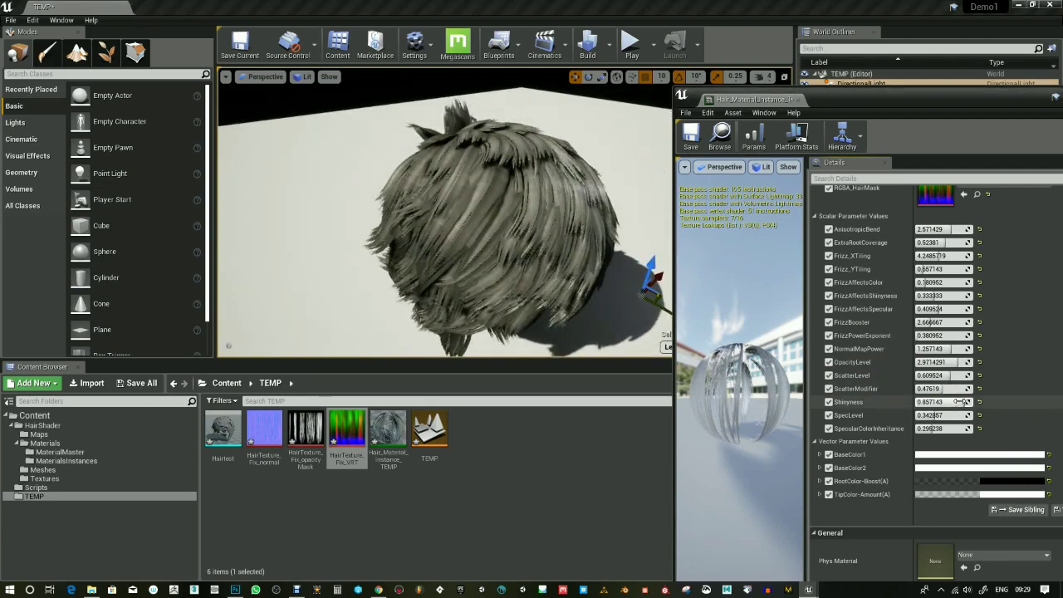
{"action": "mouse_move", "coordinate": [934, 416]}
{"action": "left_mouse_down"}
{"action": "mouse_move", "coordinate": [957, 415]}
{"action": "mouse_move", "coordinate": [928, 429]}
{"action": "left_mouse_up"}
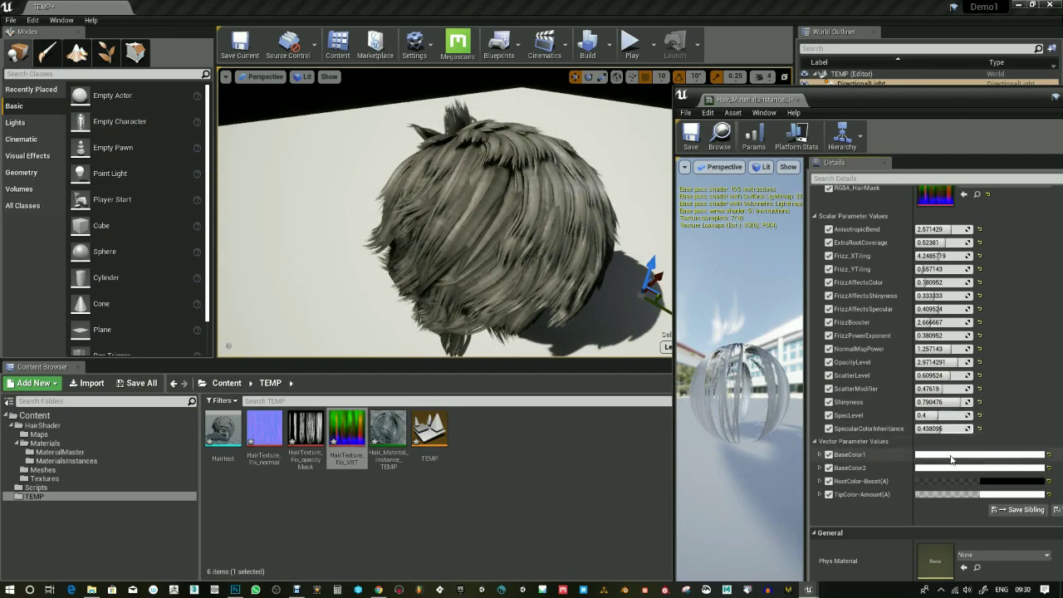
Step: Set BaseColor1 to a peach orange, about hex sRGB F0AA83
{"action": "left_click", "coordinate": [952, 459]}
{"action": "left_click_drag", "start_coordinate": [852, 390], "coordinate": [853, 375]}
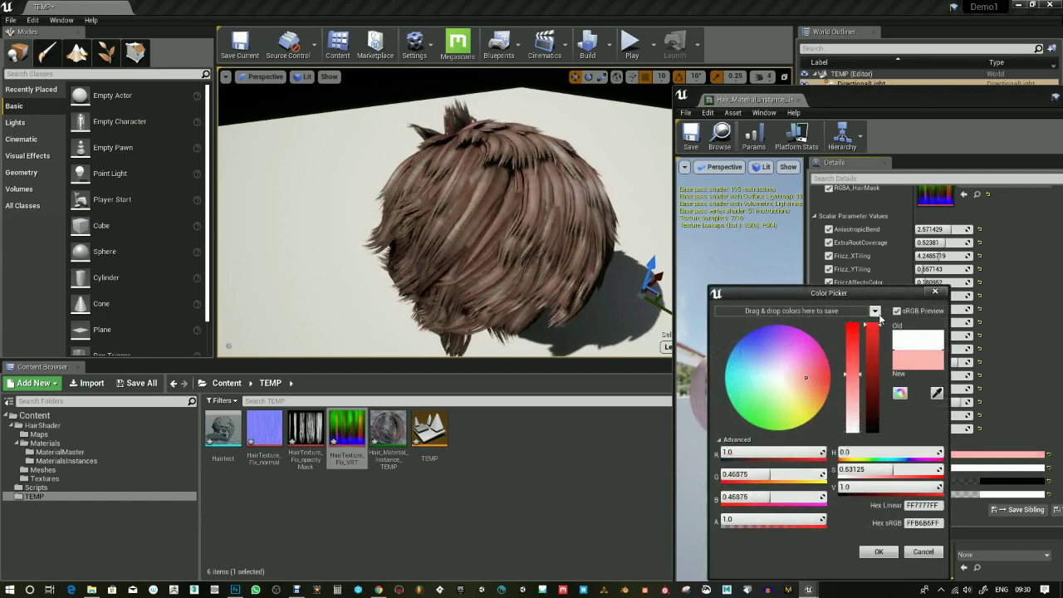
{"action": "left_click_drag", "start_coordinate": [874, 327], "coordinate": [873, 338]}
{"action": "left_click", "coordinate": [812, 384]}
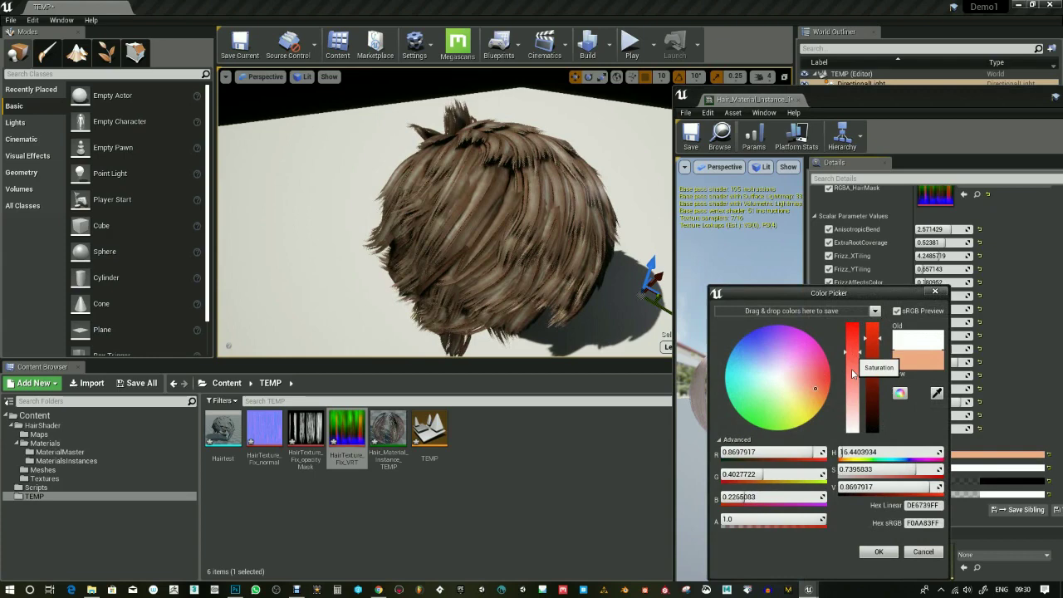
{"action": "left_click", "coordinate": [879, 551]}
Step: Set BaseColor2 to a very dark saturated brown, with a hue of about 26 and a saturation of about 0.96
{"action": "left_click", "coordinate": [931, 470]}
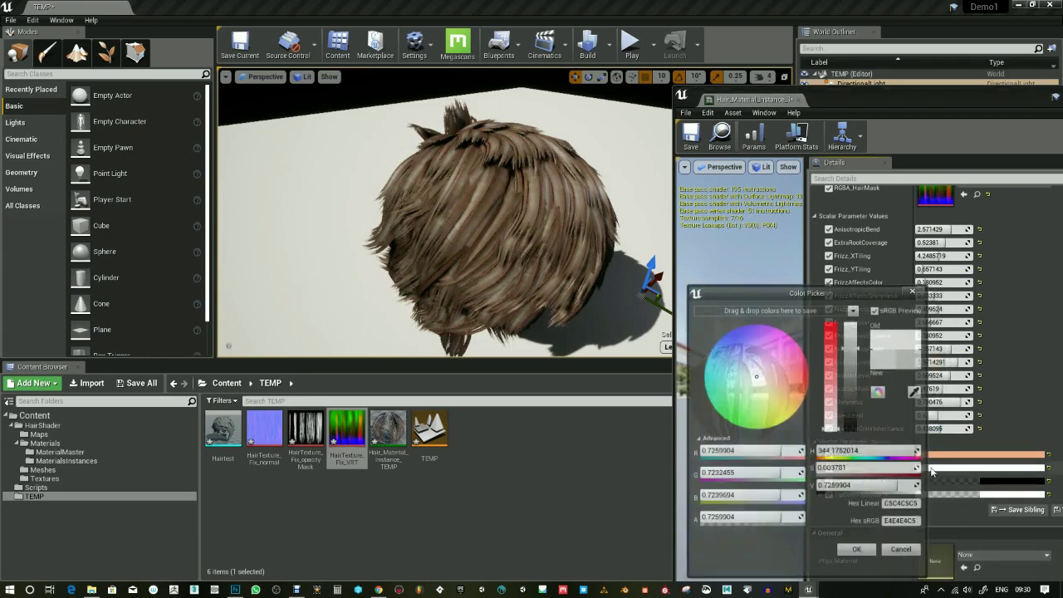
{"action": "left_click", "coordinate": [781, 389]}
{"action": "left_click", "coordinate": [853, 340]}
{"action": "left_click", "coordinate": [836, 336]}
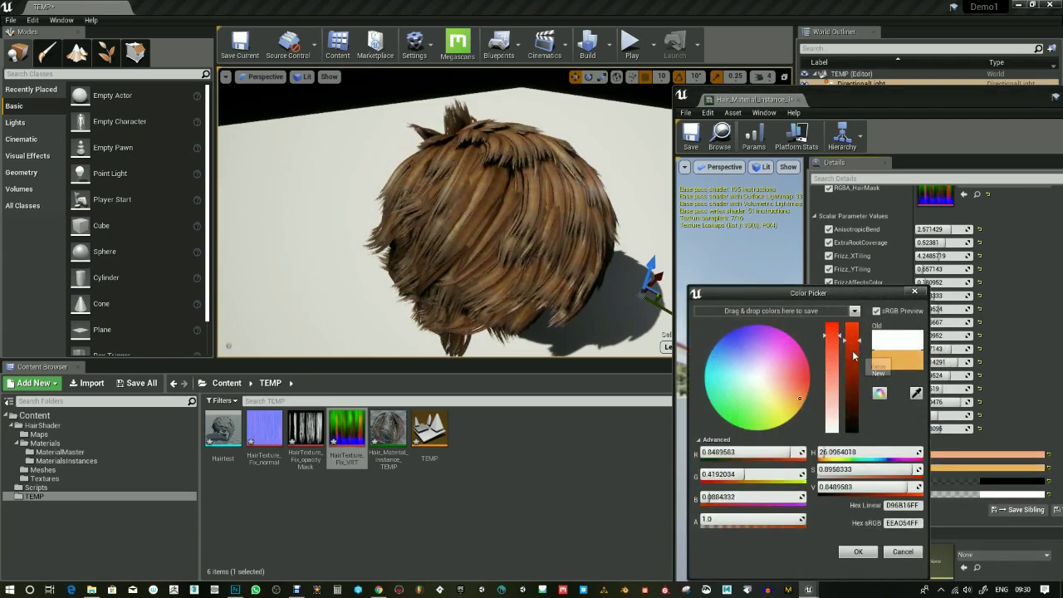
{"action": "left_click_drag", "start_coordinate": [853, 338], "coordinate": [856, 412]}
{"action": "left_click_drag", "start_coordinate": [837, 335], "coordinate": [834, 328]}
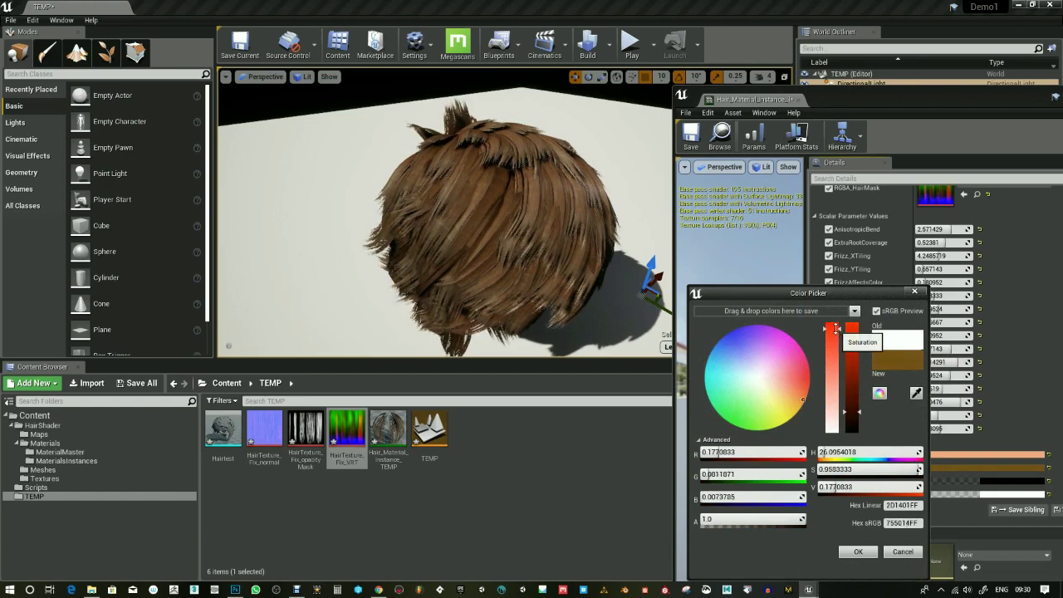
{"action": "left_click_drag", "start_coordinate": [852, 412], "coordinate": [853, 420]}
{"action": "left_click", "coordinate": [864, 551]}
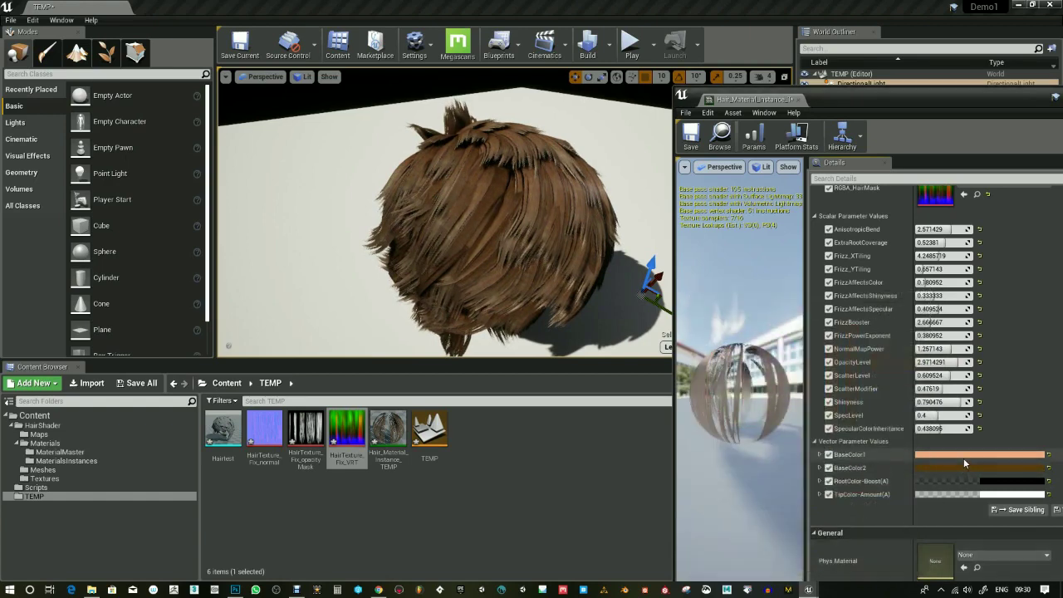
Step: Change BaseColor1 to a muted reddish brown, about hex sRGB B06857
{"action": "left_click", "coordinate": [965, 456]}
{"action": "left_click_drag", "start_coordinate": [827, 367], "coordinate": [885, 384]}
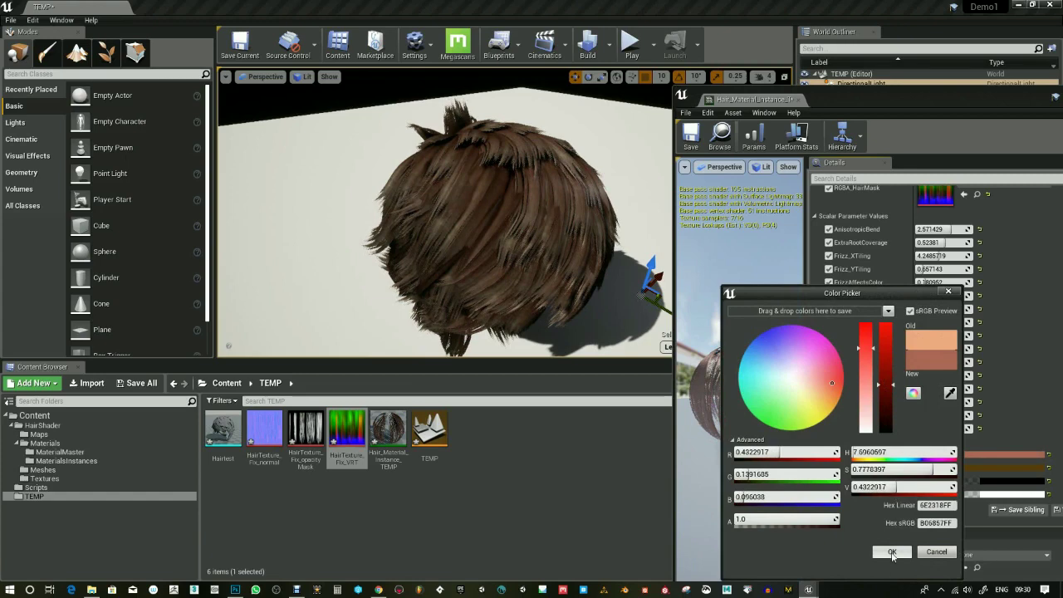
{"action": "left_click", "coordinate": [892, 552]}
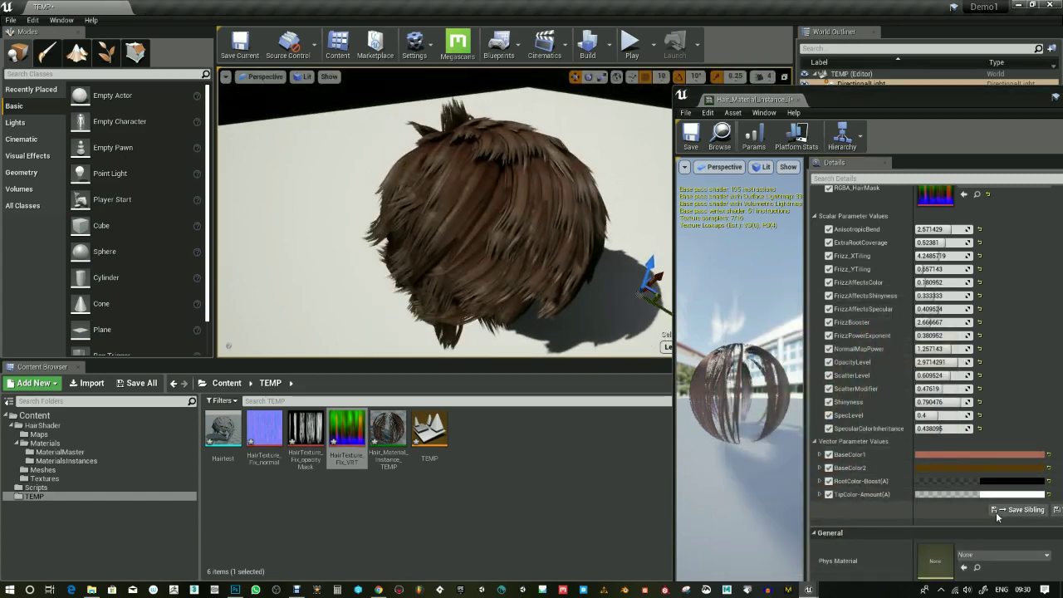
Step: Set TipColor-Amount(A) to a reddish brown, about hex sRGB A87561, with an alpha of 0.734
{"action": "left_click", "coordinate": [996, 494]}
{"action": "left_click_drag", "start_coordinate": [854, 388], "coordinate": [858, 392]}
{"action": "mouse_move", "coordinate": [915, 326]}
{"action": "left_mouse_down"}
{"action": "mouse_move", "coordinate": [915, 392]}
{"action": "mouse_move", "coordinate": [885, 367]}
{"action": "mouse_move", "coordinate": [840, 387]}
{"action": "left_mouse_up"}
{"action": "left_click_drag", "start_coordinate": [810, 517], "coordinate": [868, 505]}
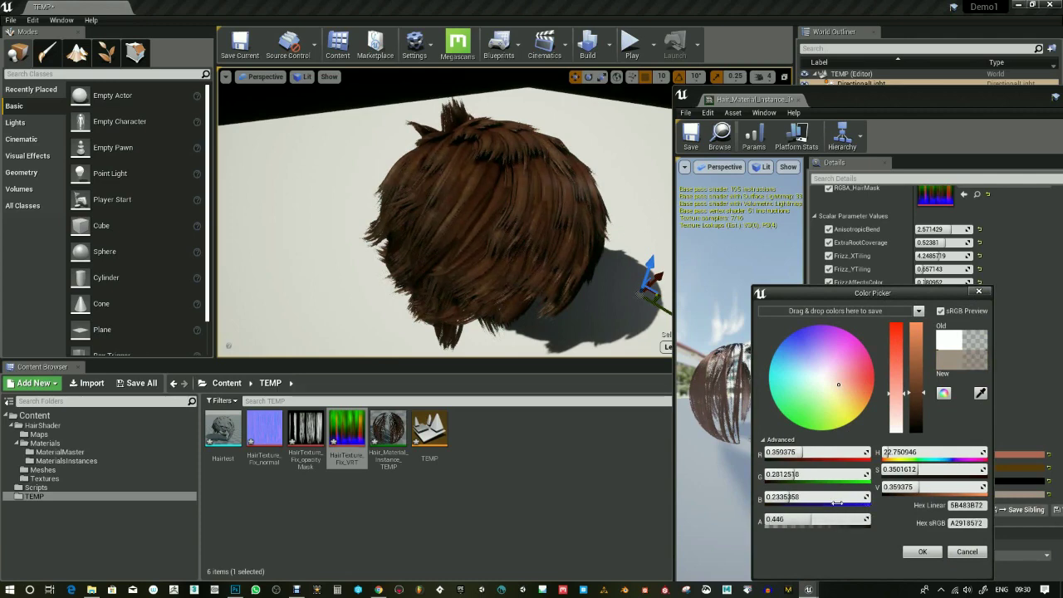
{"action": "left_click_drag", "start_coordinate": [852, 502], "coordinate": [809, 509]}
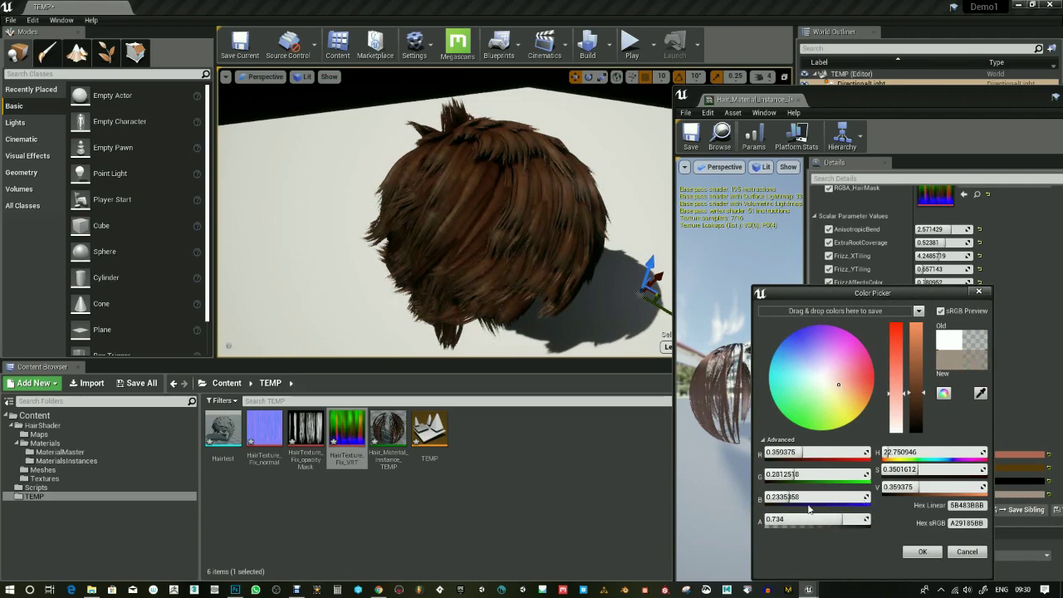
{"action": "left_click_drag", "start_coordinate": [922, 406], "coordinate": [917, 392]}
{"action": "left_click_drag", "start_coordinate": [840, 385], "coordinate": [860, 389]}
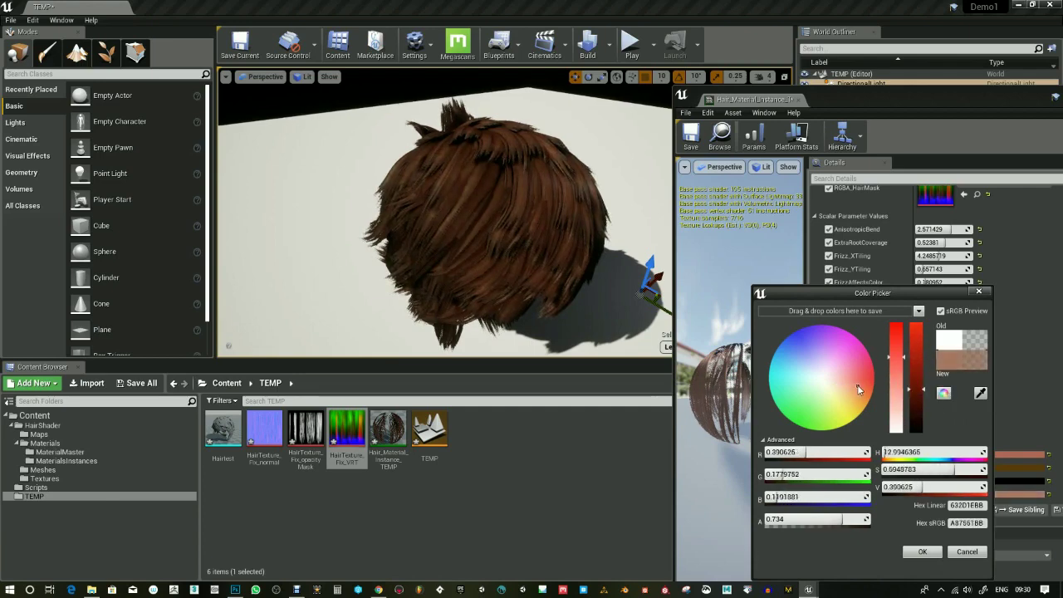
{"action": "left_click", "coordinate": [923, 552]}
Step: Rotate the DirectionalLight so it lights the hair from a different angle and moves the shadow off the visible floor
{"action": "left_click_drag", "start_coordinate": [515, 245], "coordinate": [513, 268], "text": "alt"}
{"action": "left_click_drag", "start_coordinate": [903, 99], "coordinate": [907, 338]}
{"action": "key", "text": "e"}
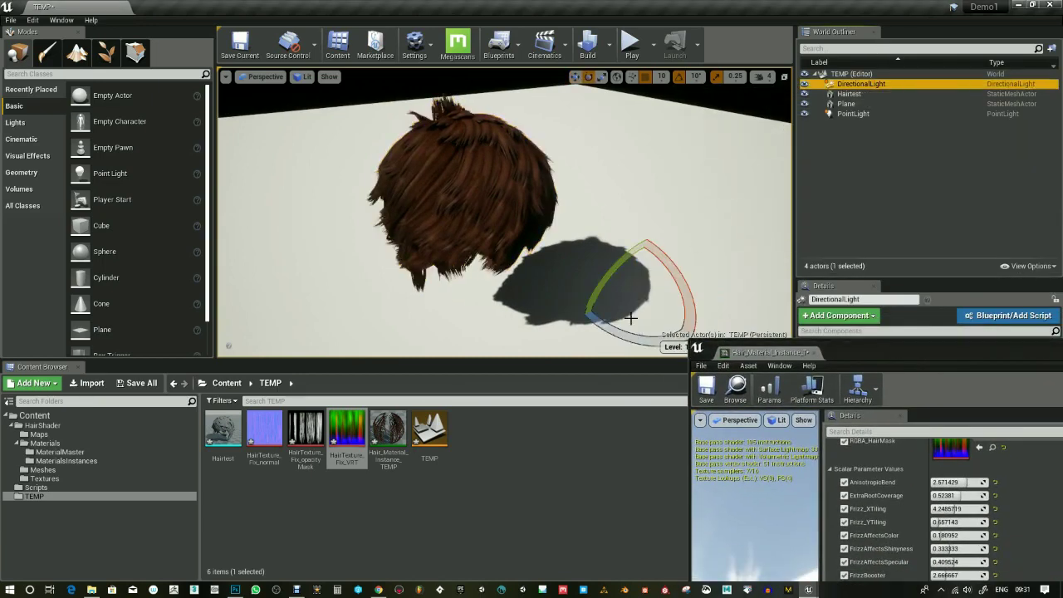
{"action": "left_click_drag", "start_coordinate": [629, 336], "coordinate": [599, 289]}
{"action": "left_click", "coordinate": [510, 475]}
{"action": "right_click", "coordinate": [487, 440]}
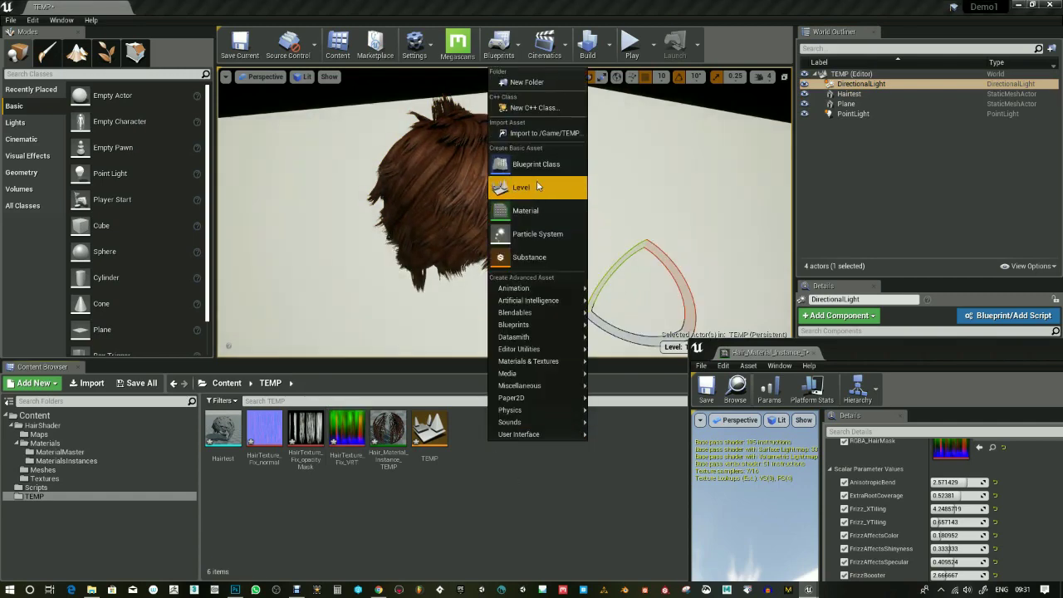
{"action": "key", "text": "Escape"}
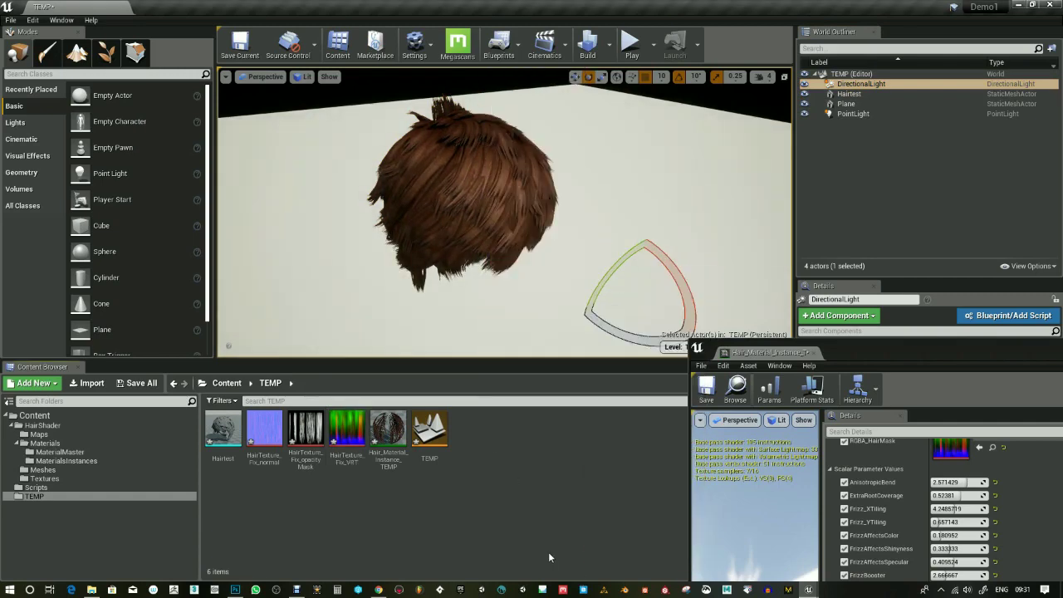
Step: Inspect the Hairtest mesh up close and create a new material named Blank in the TEMP folder
{"action": "left_click", "coordinate": [496, 195]}
{"action": "scroll", "coordinate": [471, 291], "scroll_direction": "up", "scroll_amount": 5}
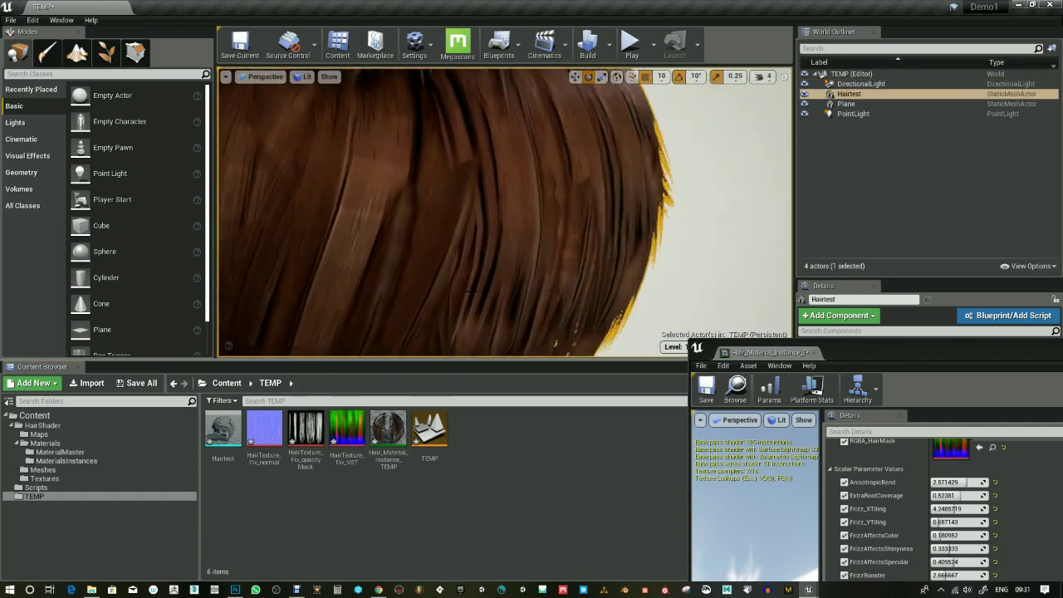
{"action": "left_click_drag", "start_coordinate": [381, 223], "coordinate": [448, 257], "text": "alt"}
{"action": "scroll", "coordinate": [406, 256], "scroll_direction": "down", "scroll_amount": 5}
{"action": "right_click", "coordinate": [523, 442]}
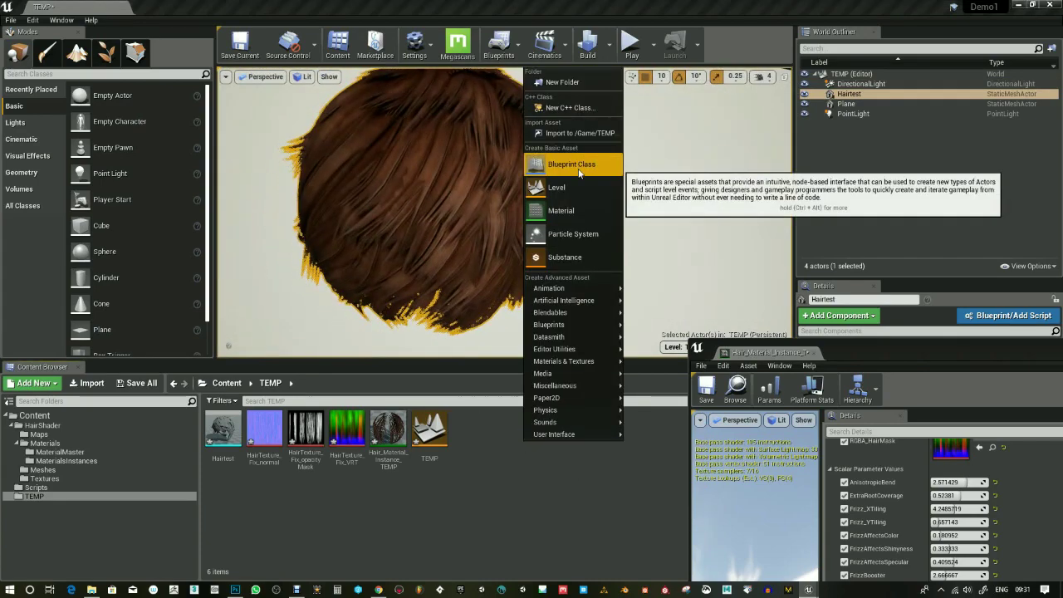
{"action": "left_click", "coordinate": [575, 212]}
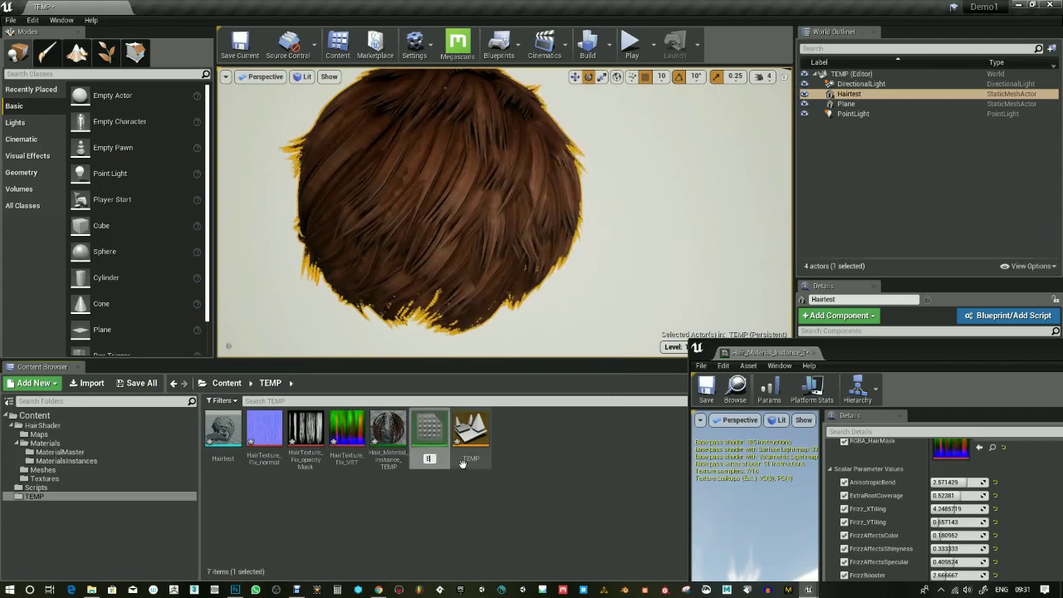
{"action": "key", "text": "Return"}
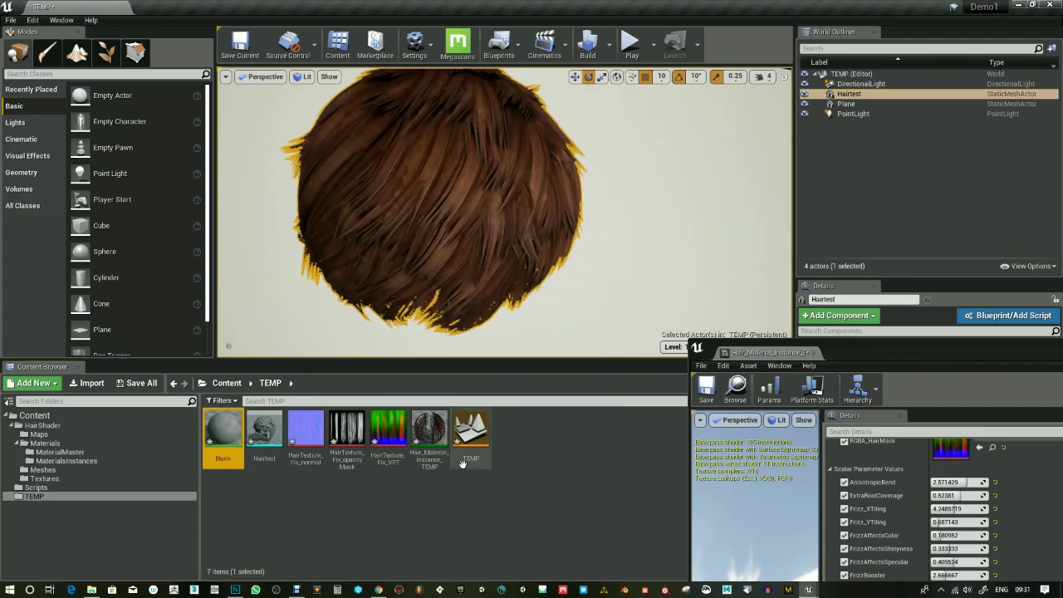
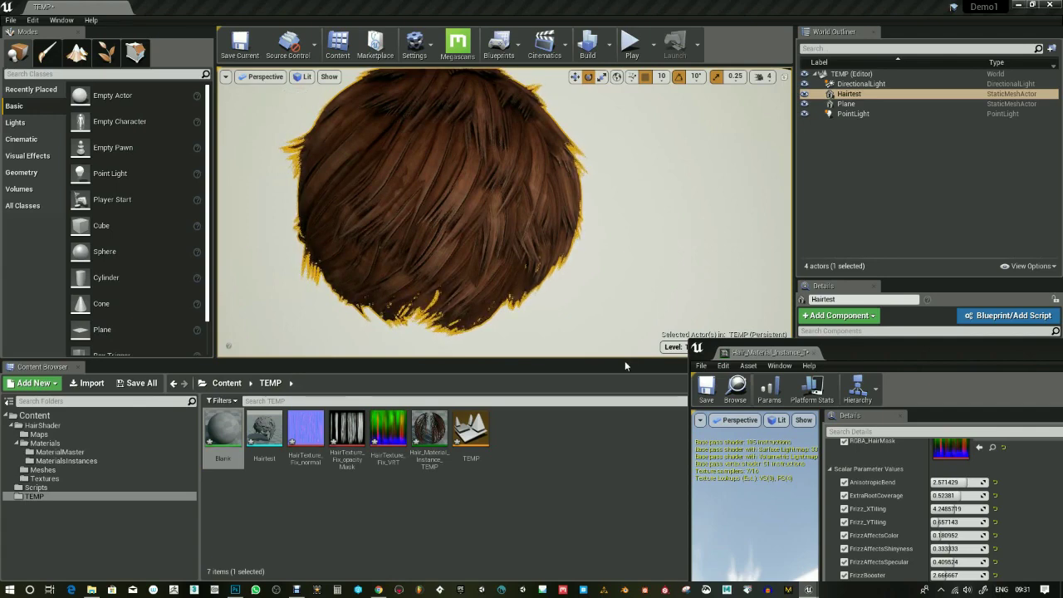
Step: Try the Blank material on the Hairtest mesh for comparison, and reassign Hair_Material_Instance_TEMP to it
{"action": "left_click_drag", "start_coordinate": [223, 429], "coordinate": [440, 232]}
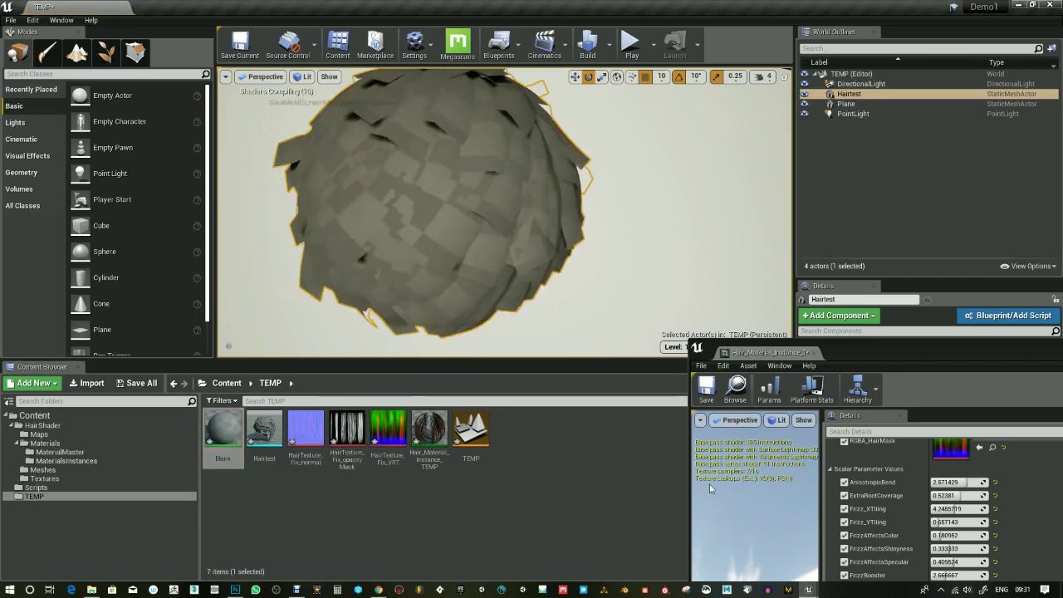
{"action": "mouse_move", "coordinate": [522, 287]}
{"action": "left_mouse_down", "text": "alt"}
{"action": "mouse_move", "coordinate": [481, 292]}
{"action": "mouse_move", "coordinate": [522, 287]}
{"action": "left_mouse_up", "text": "alt"}
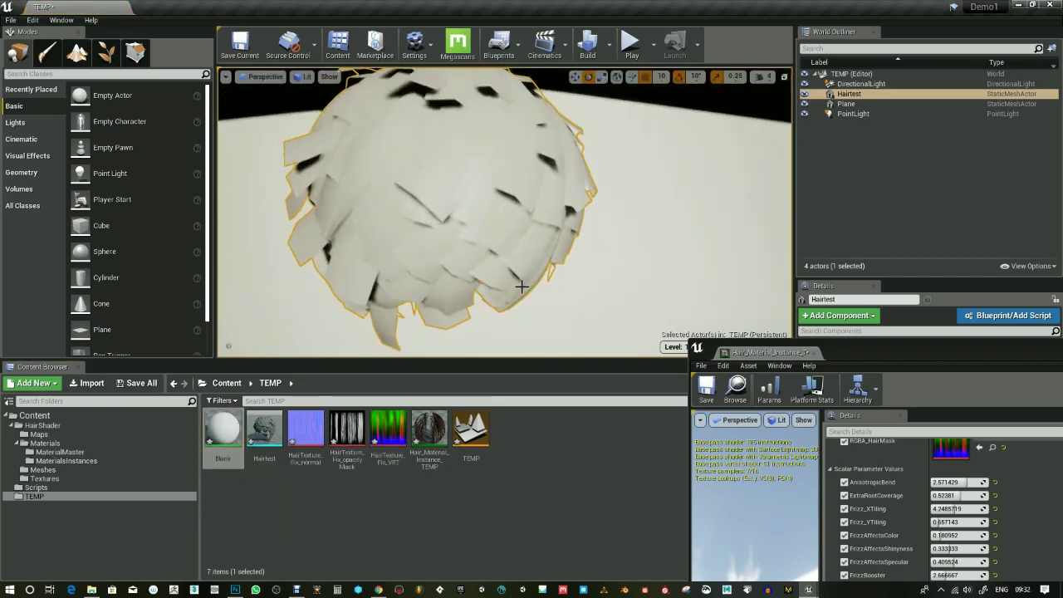
{"action": "left_click_drag", "start_coordinate": [428, 430], "coordinate": [455, 216]}
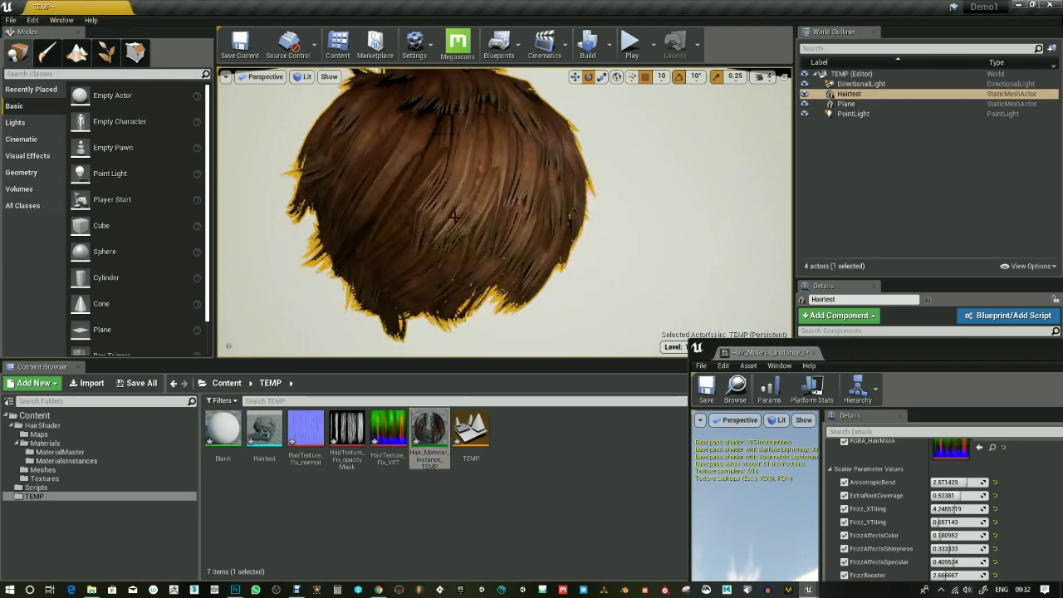
{"action": "left_click_drag", "start_coordinate": [499, 247], "coordinate": [550, 245], "text": "alt"}
{"action": "key", "text": "g"}
{"action": "scroll", "coordinate": [472, 223], "scroll_direction": "down", "scroll_amount": 6}
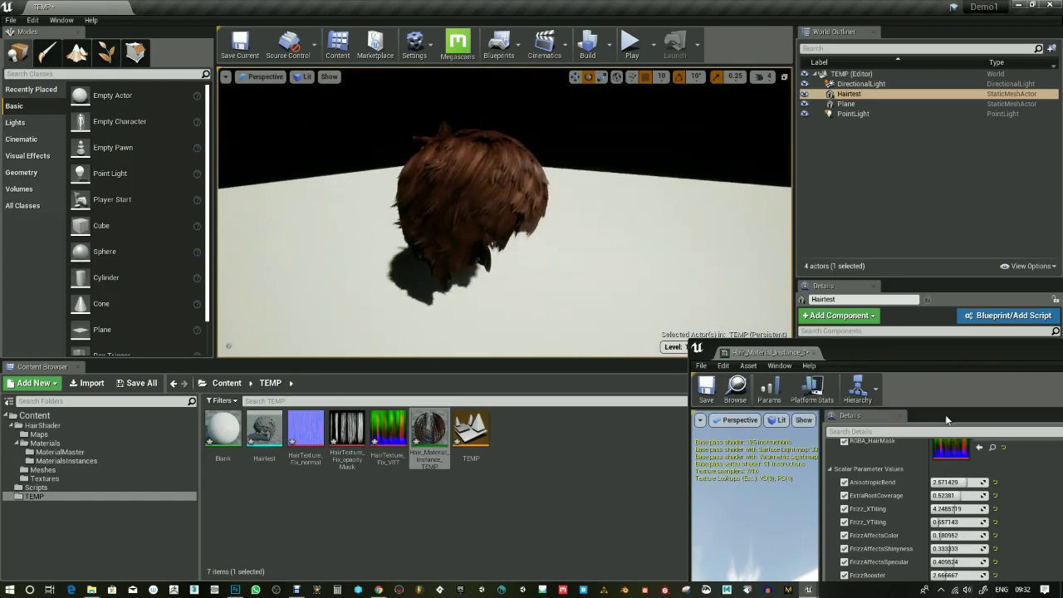
Step: Set SpecularColorInheritance to 0.2, SpecLevel to about 0.52 and Shinyness to about 0.81, and check the hair from several angles
{"action": "left_click_drag", "start_coordinate": [946, 420], "coordinate": [936, 198]}
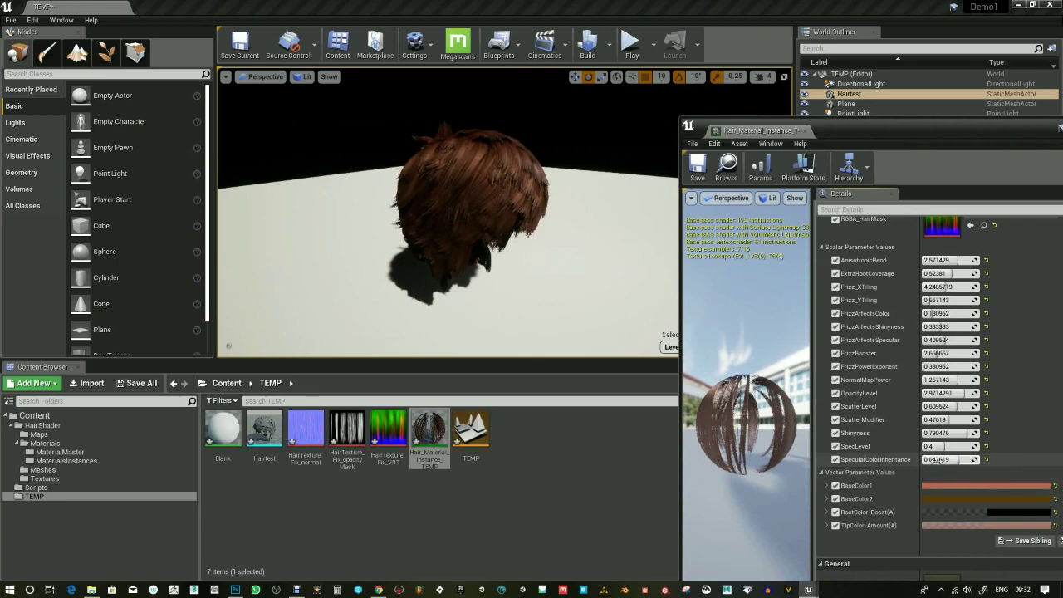
{"action": "left_click", "coordinate": [954, 459]}
{"action": "type", "text": "0.2"}
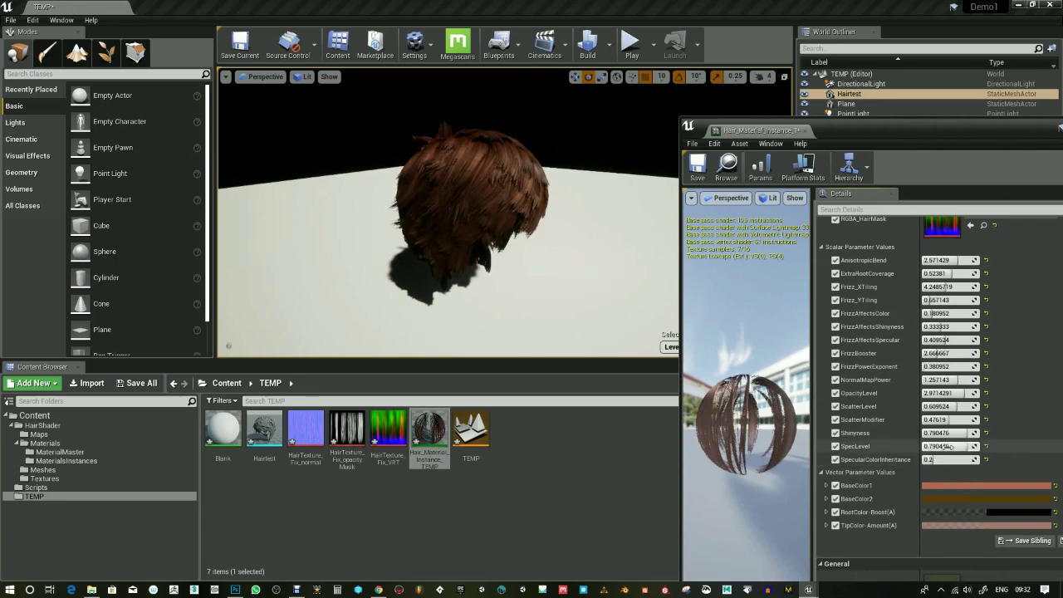
{"action": "left_click_drag", "start_coordinate": [950, 433], "coordinate": [961, 434]}
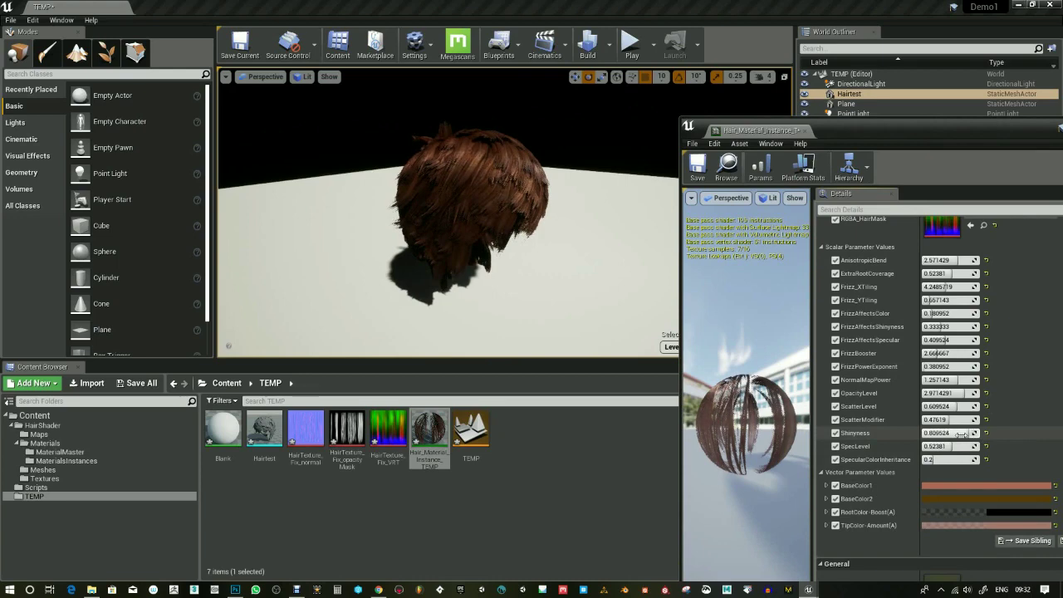
{"action": "left_click_drag", "start_coordinate": [460, 205], "coordinate": [477, 249], "text": "alt"}
{"action": "right_click_drag", "start_coordinate": [460, 205], "coordinate": [507, 208], "text": "alt"}
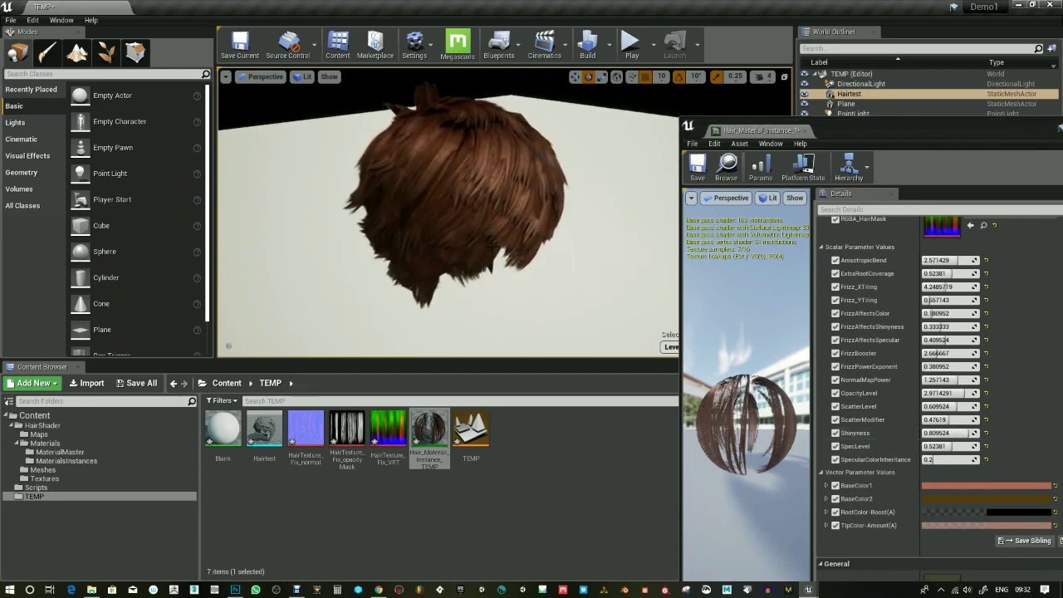
{"action": "left_click_drag", "start_coordinate": [460, 205], "coordinate": [535, 242], "text": "alt"}
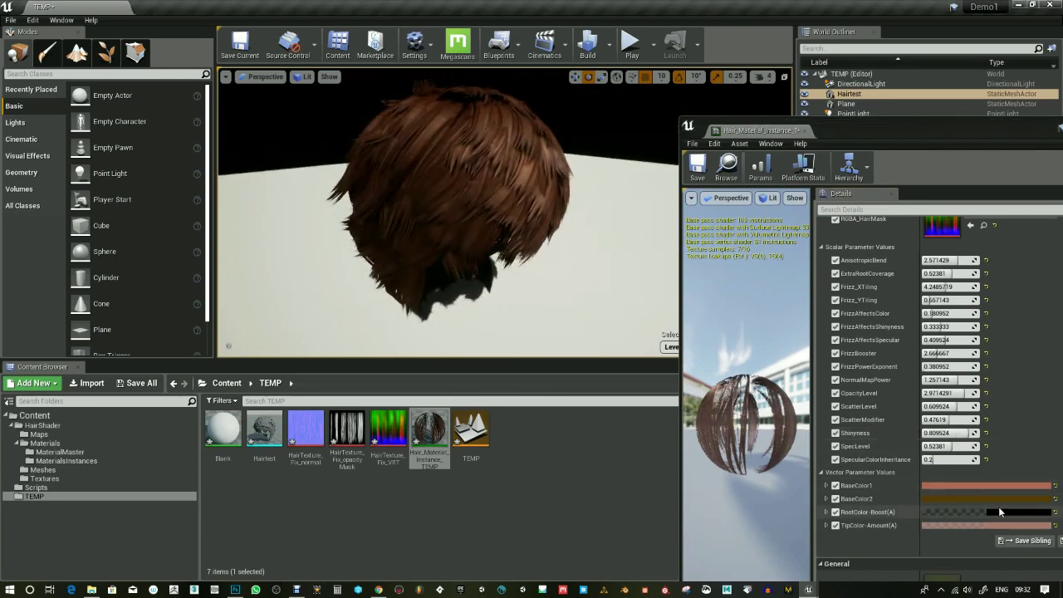
Step: Set ScatterLevel to about 0.63, NormalMapPower 0.91, AnisotropicBend 0.86, ExtraRootCoverage 0.18, Frizz_XTiling 8.3, Frizz_YTiling 0.17, FrizzAffectsColor 0.31, FrizzAffectsShinyness 0.1 and FrizzBooster 4.57
{"action": "mouse_move", "coordinate": [962, 406]}
{"action": "left_mouse_down"}
{"action": "mouse_move", "coordinate": [985, 407]}
{"action": "mouse_move", "coordinate": [957, 406]}
{"action": "mouse_move", "coordinate": [949, 379]}
{"action": "left_mouse_up"}
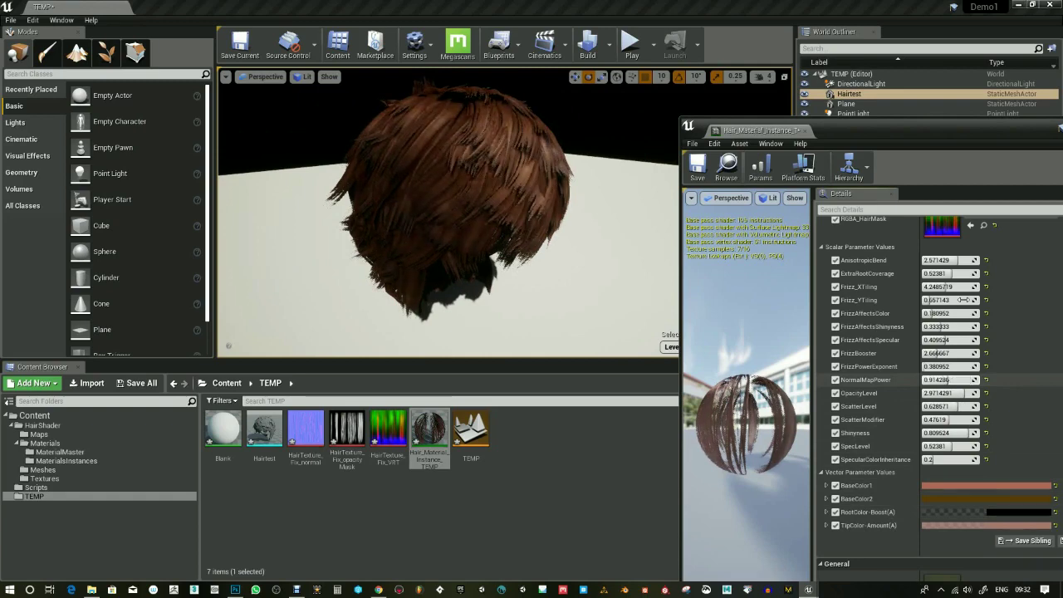
{"action": "mouse_move", "coordinate": [957, 264]}
{"action": "left_mouse_down"}
{"action": "mouse_move", "coordinate": [925, 300]}
{"action": "mouse_move", "coordinate": [940, 273]}
{"action": "left_mouse_up"}
{"action": "left_click_drag", "start_coordinate": [947, 313], "coordinate": [946, 314]}
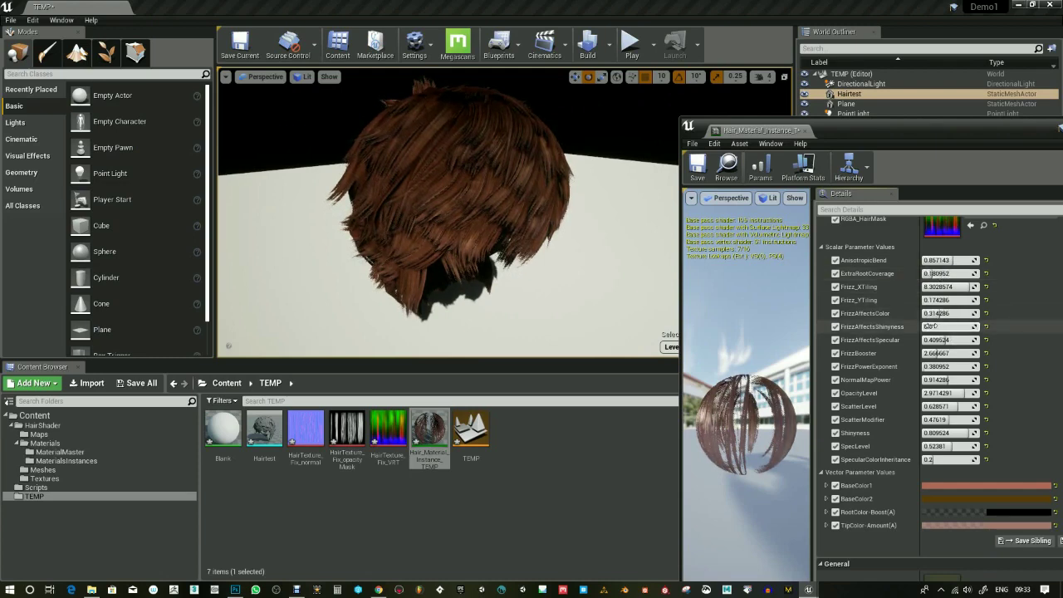
{"action": "left_click_drag", "start_coordinate": [938, 353], "coordinate": [957, 353]}
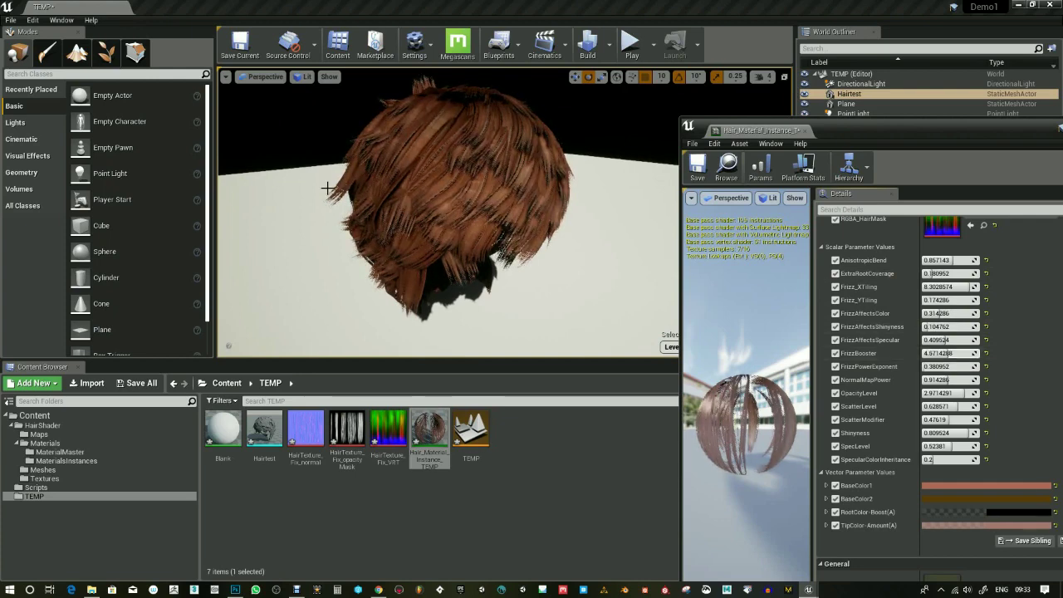
Step: Try resetting the NormalMap and OpacityMask textures to their defaults, undoing each reset
{"action": "scroll", "coordinate": [1039, 311], "scroll_direction": "up", "scroll_amount": 4}
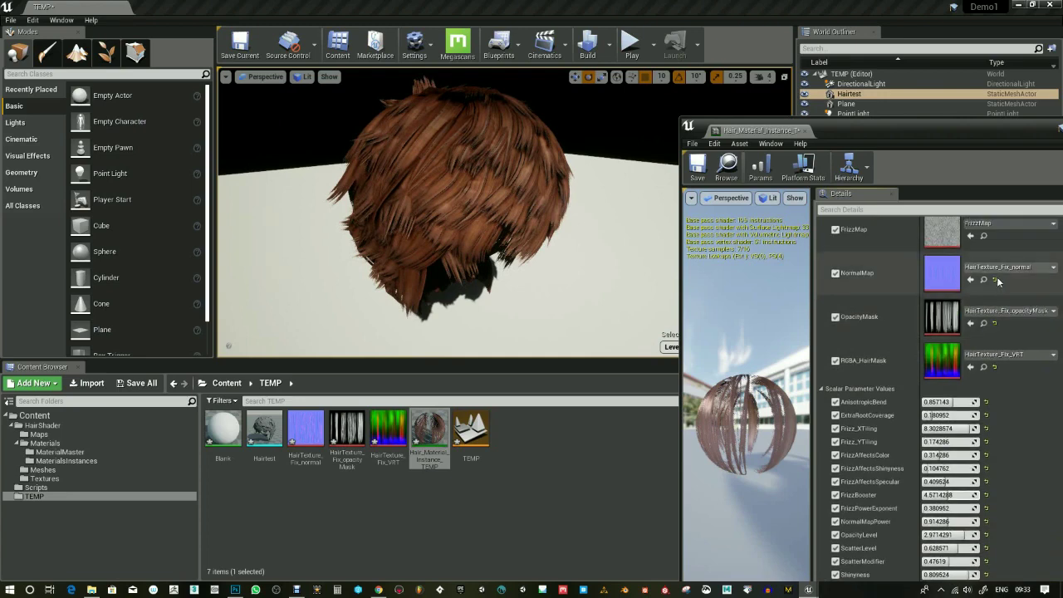
{"action": "left_click", "coordinate": [995, 280]}
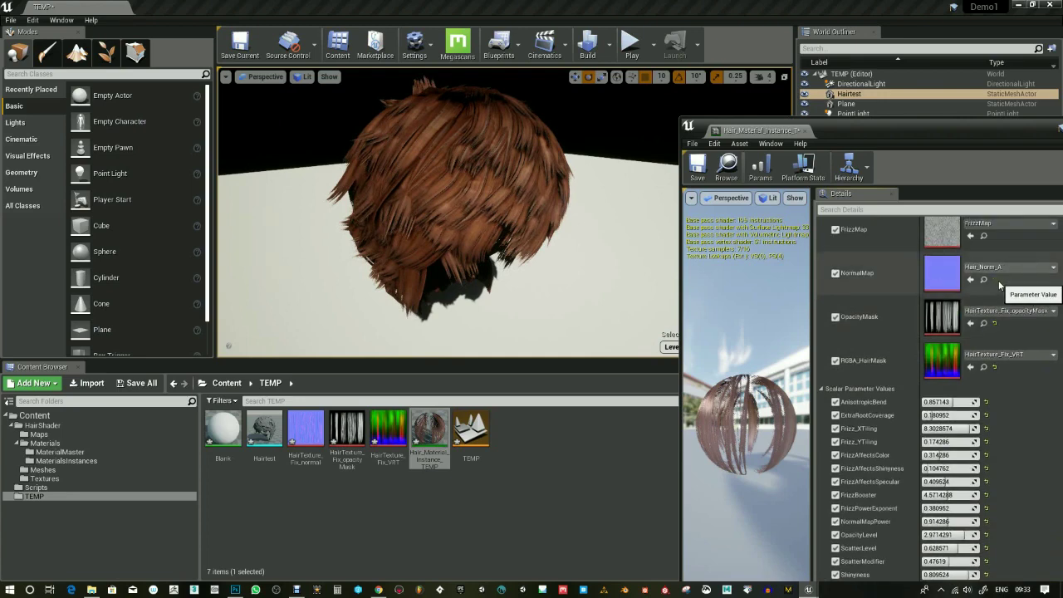
{"action": "key", "text": "ctrl+z"}
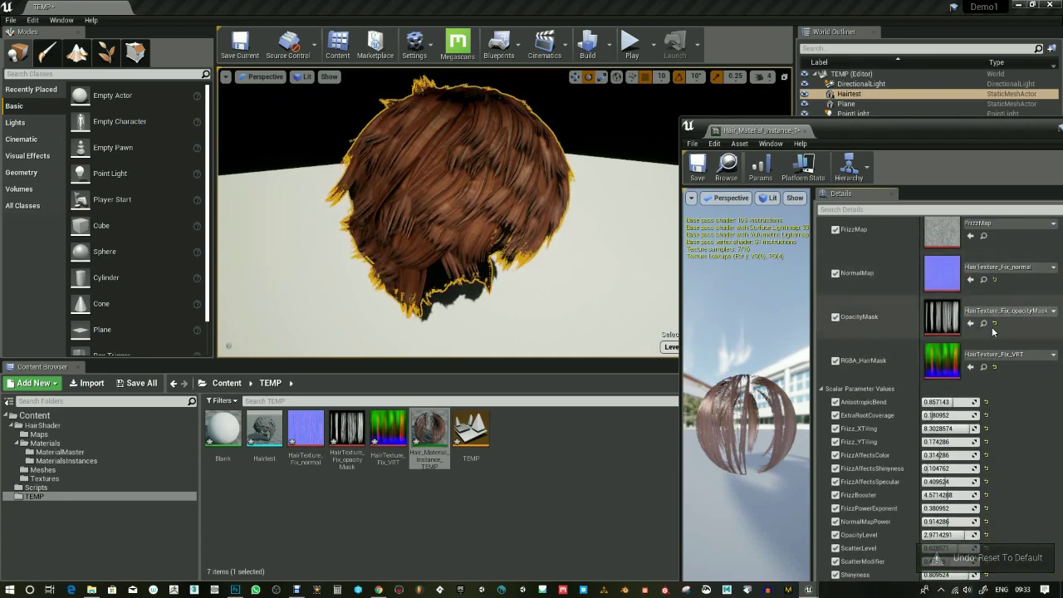
{"action": "left_click", "coordinate": [996, 324]}
{"action": "key", "text": "ctrl+z"}
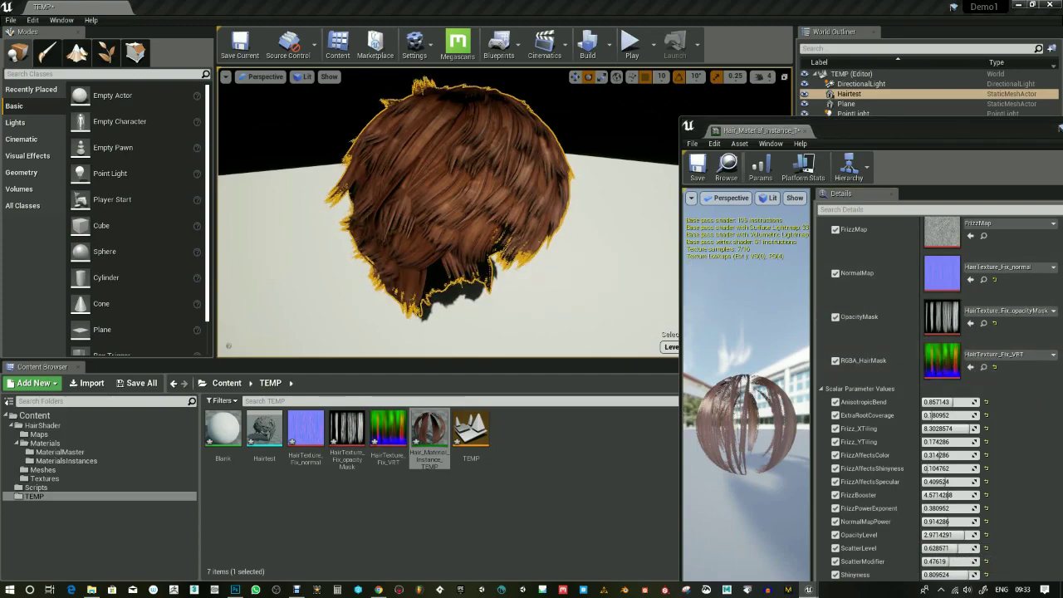
Step: Enable Defer Compression on the HairTexture_Fix_VRT texture and tile its editor window beside the level editor
{"action": "left_click_drag", "start_coordinate": [732, 123], "coordinate": [127, 127]}
{"action": "left_click_drag", "start_coordinate": [515, 375], "coordinate": [716, 521]}
{"action": "left_click", "coordinate": [615, 298]}
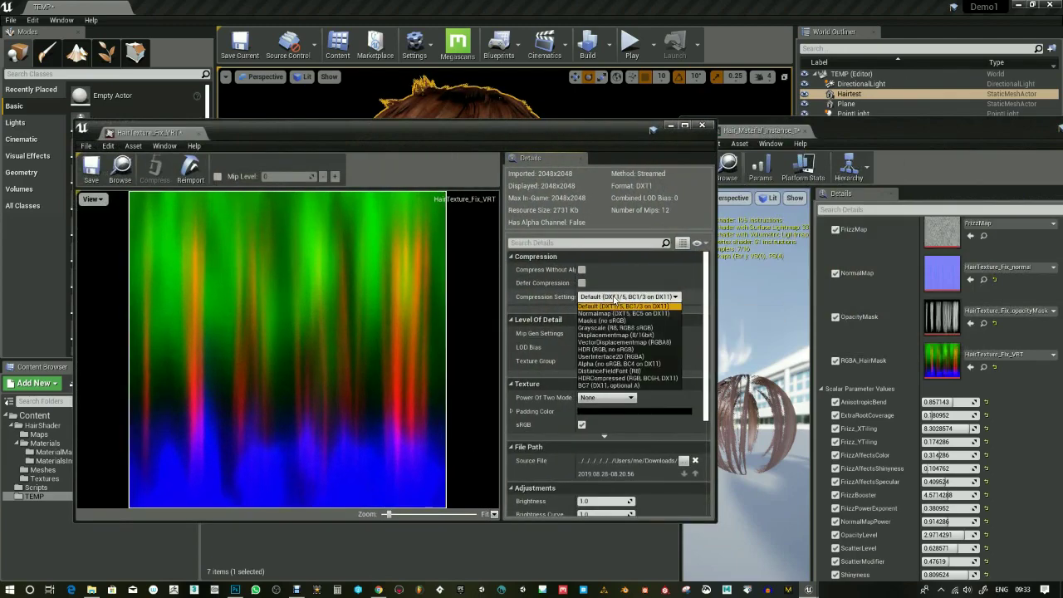
{"action": "left_click", "coordinate": [614, 298]}
{"action": "left_click", "coordinate": [583, 283]}
{"action": "left_click_drag", "start_coordinate": [504, 127], "coordinate": [1062, 224]}
{"action": "left_click", "coordinate": [116, 180]}
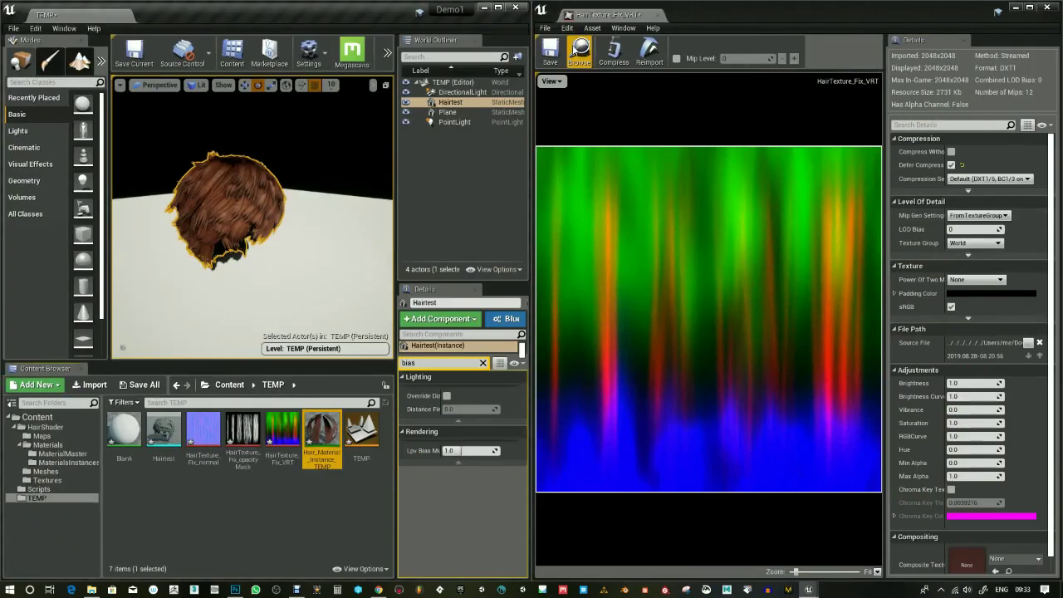
Step: Save the HairTexture_Fix_VRT texture and examine the hair mesh up close from several angles
{"action": "left_click", "coordinate": [550, 51]}
{"action": "scroll", "coordinate": [252, 179], "scroll_direction": "up", "scroll_amount": 6}
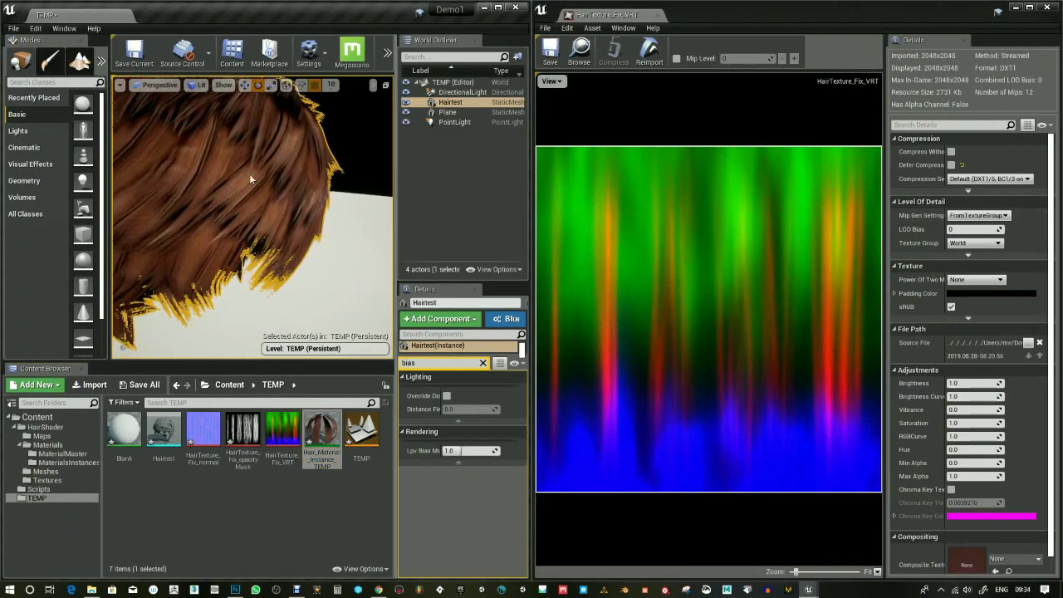
{"action": "left_click_drag", "start_coordinate": [250, 176], "coordinate": [348, 190], "text": "alt"}
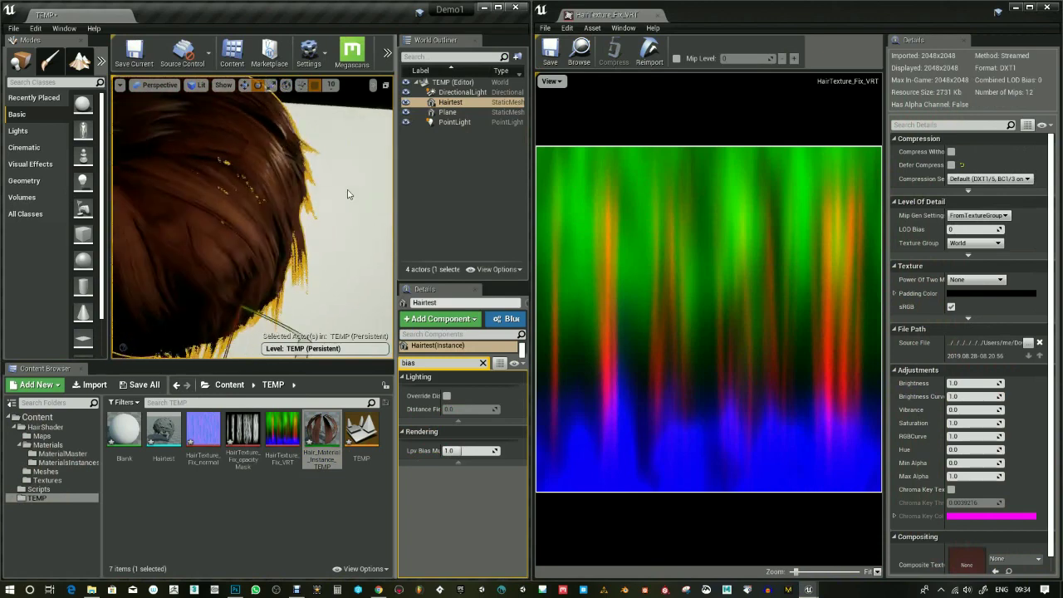
{"action": "left_click_drag", "start_coordinate": [229, 173], "coordinate": [330, 192], "text": "alt"}
{"action": "scroll", "coordinate": [357, 178], "scroll_direction": "up", "scroll_amount": 4}
{"action": "scroll", "coordinate": [330, 192], "scroll_direction": "up", "scroll_amount": 3}
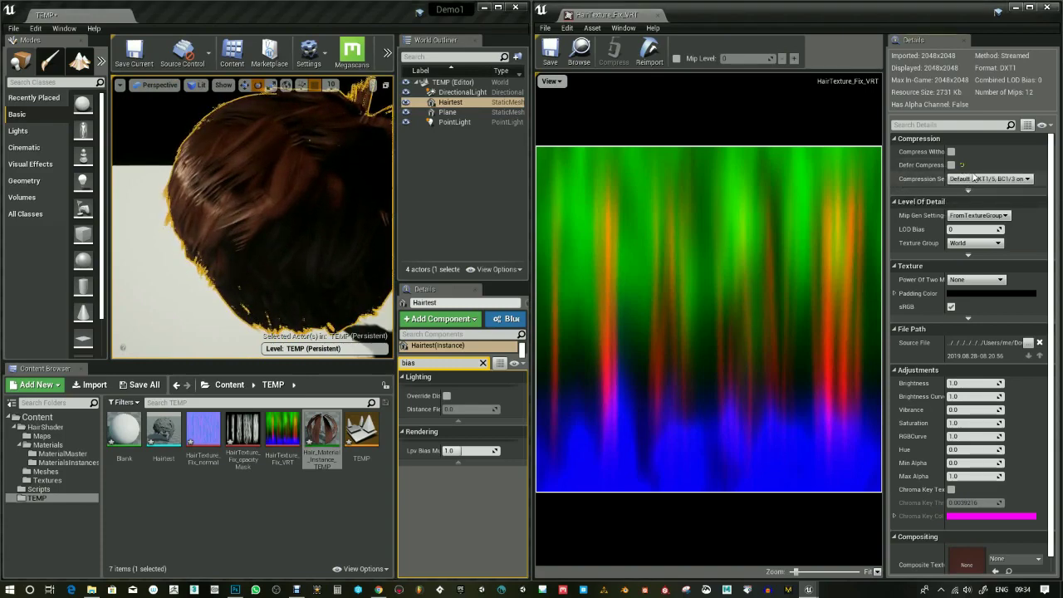
Step: Close the HairTexture_Fix_VRT editor, maximize the level editor and move the hair material instance window clear of the viewport
{"action": "left_click", "coordinate": [560, 55]}
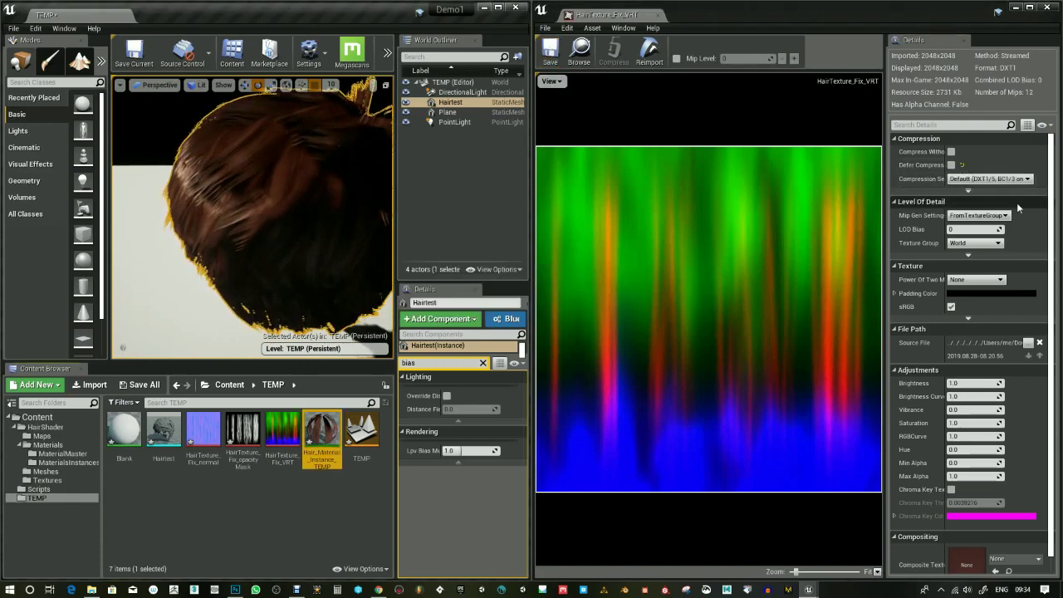
{"action": "left_click", "coordinate": [657, 16]}
{"action": "left_click", "coordinate": [498, 7]}
{"action": "left_click_drag", "start_coordinate": [449, 208], "coordinate": [485, 245], "text": "alt"}
{"action": "scroll", "coordinate": [480, 178], "scroll_direction": "down", "scroll_amount": 3}
{"action": "key", "text": "g"}
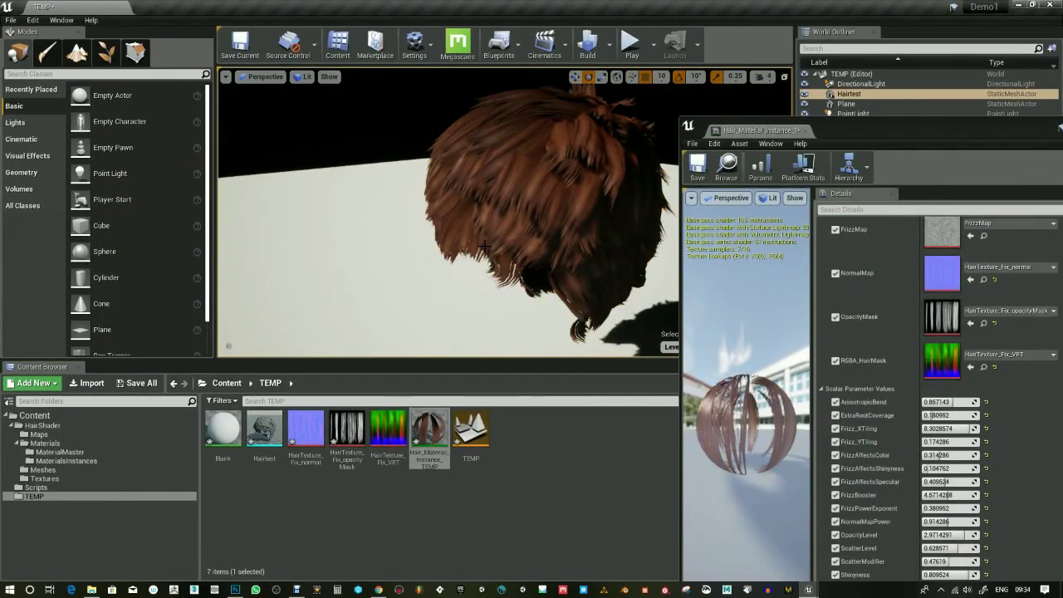
{"action": "scroll", "coordinate": [586, 285], "scroll_direction": "down", "scroll_amount": 5}
{"action": "left_click_drag", "start_coordinate": [894, 131], "coordinate": [994, 293]}
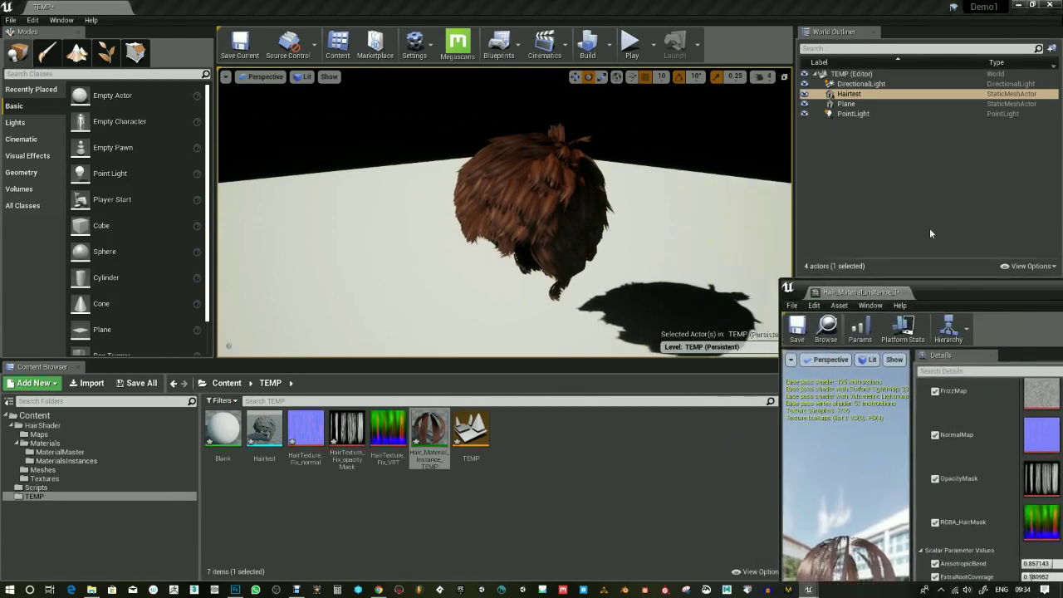
Step: Move the PointLight near the hair mesh, to about X 609, Y 685, Z 966
{"action": "left_click", "coordinate": [864, 114]}
{"action": "scroll", "coordinate": [635, 260], "scroll_direction": "down", "scroll_amount": 3}
{"action": "left_click_drag", "start_coordinate": [559, 261], "coordinate": [640, 287], "text": "alt"}
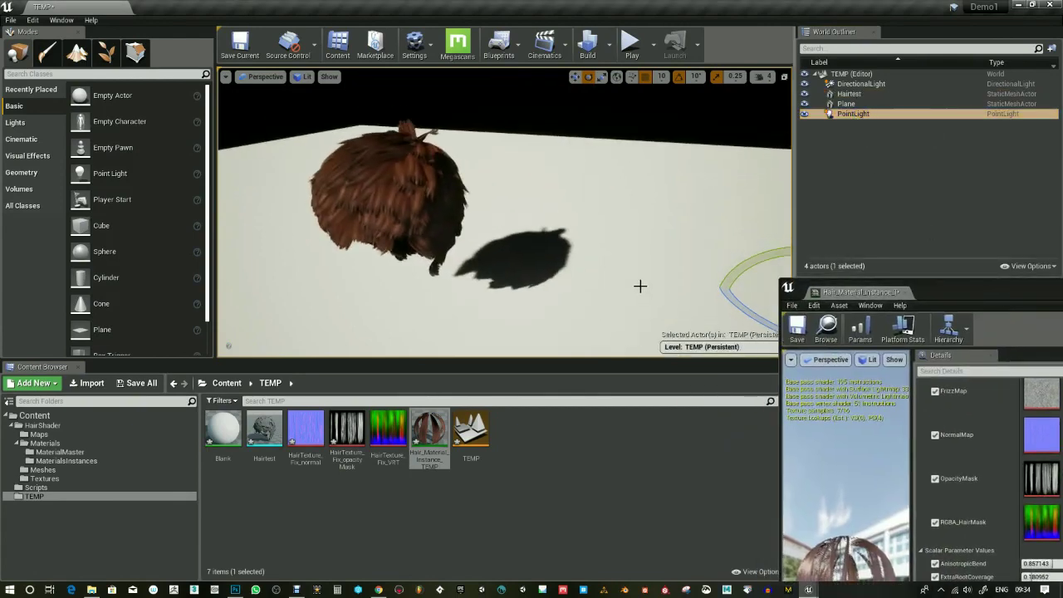
{"action": "scroll", "coordinate": [640, 287], "scroll_direction": "down", "scroll_amount": 4}
{"action": "key", "text": "g"}
{"action": "key", "text": "w"}
{"action": "left_click_drag", "start_coordinate": [624, 248], "coordinate": [476, 201]}
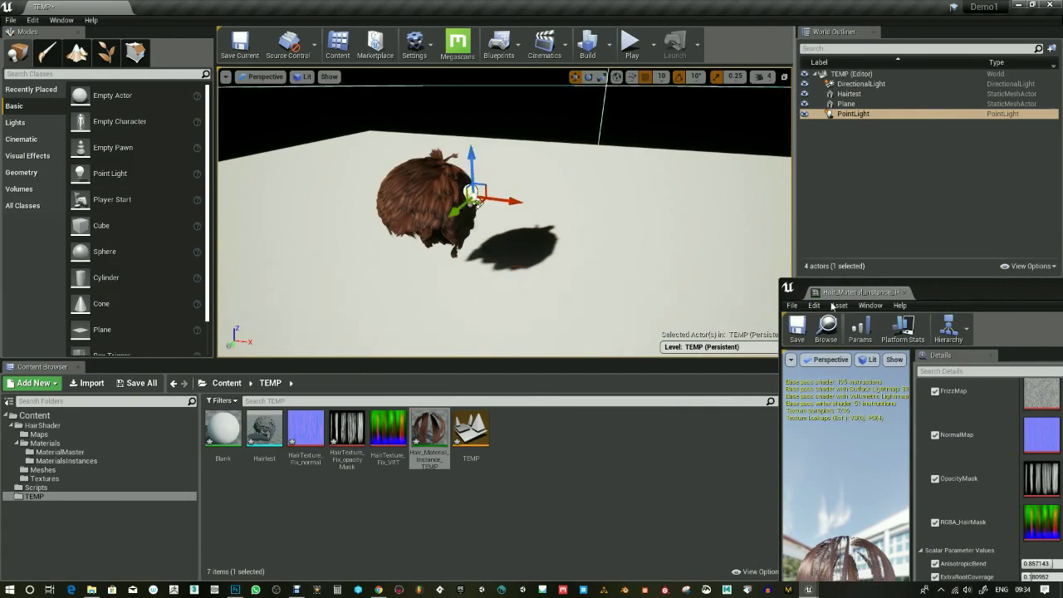
Step: Save the Hair_Material_Instance_TEMP material instance and close its editor
{"action": "left_click_drag", "start_coordinate": [936, 291], "coordinate": [639, 242]}
{"action": "key", "text": "ctrl+s"}
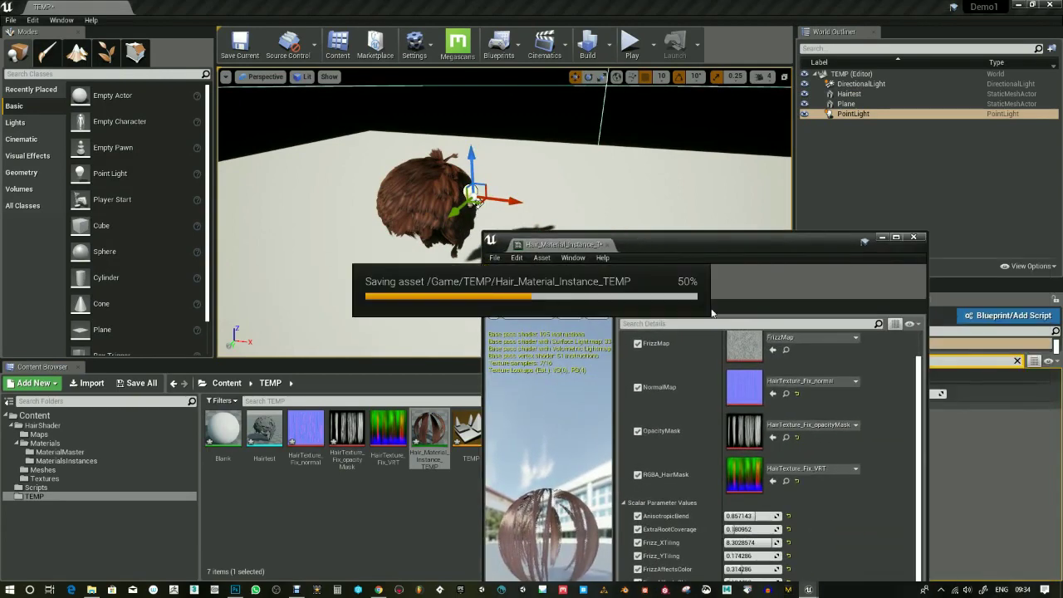
{"action": "left_click", "coordinate": [913, 237]}
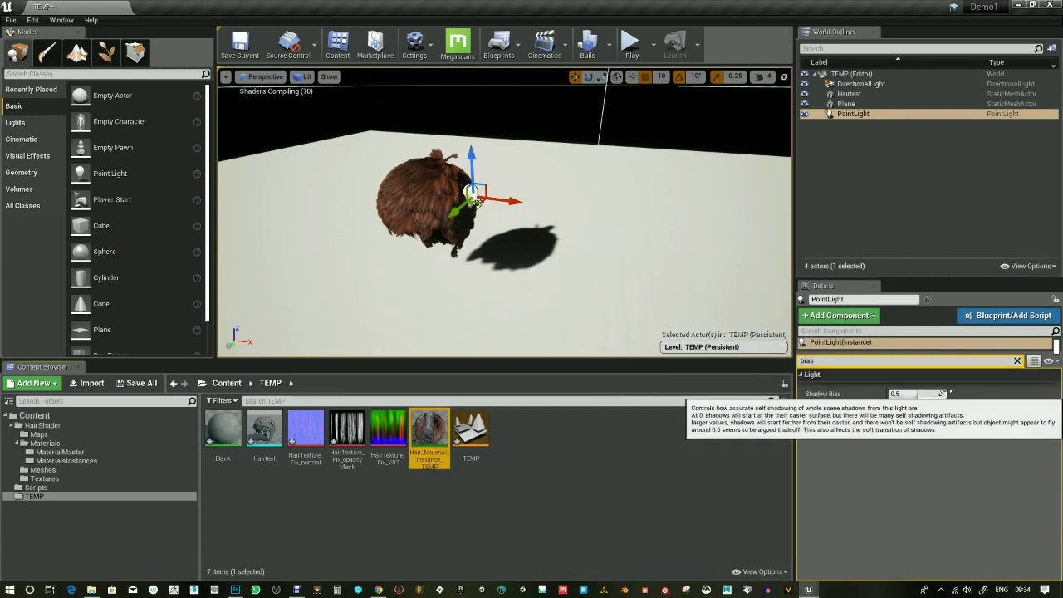
Step: Clear the "bias" filter from the PointLight's details, undo the light's duplication and look at the hair up close
{"action": "left_click", "coordinate": [1018, 361]}
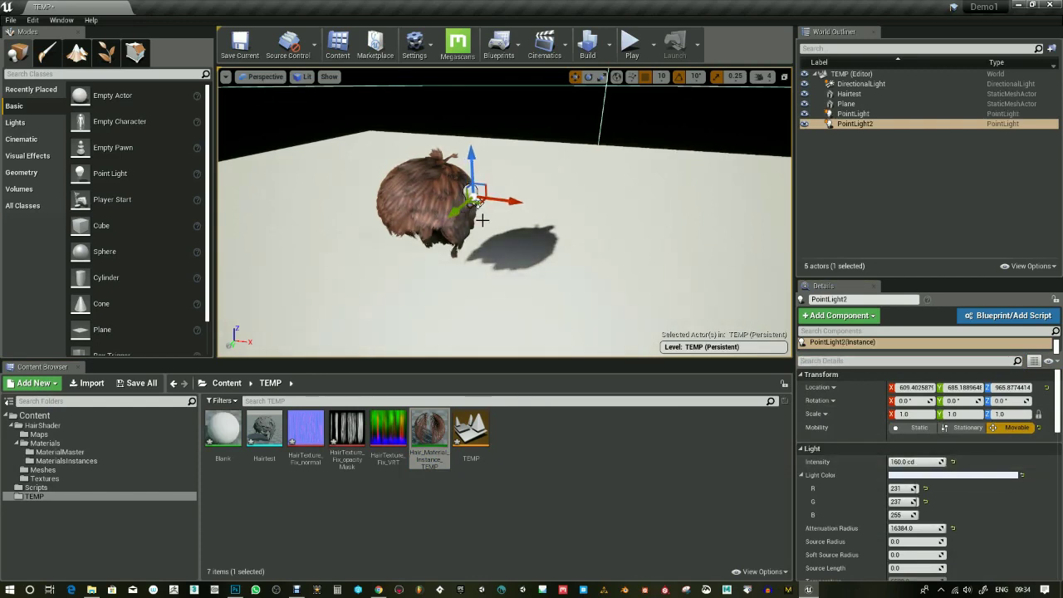
{"action": "key", "text": "ctrl+z"}
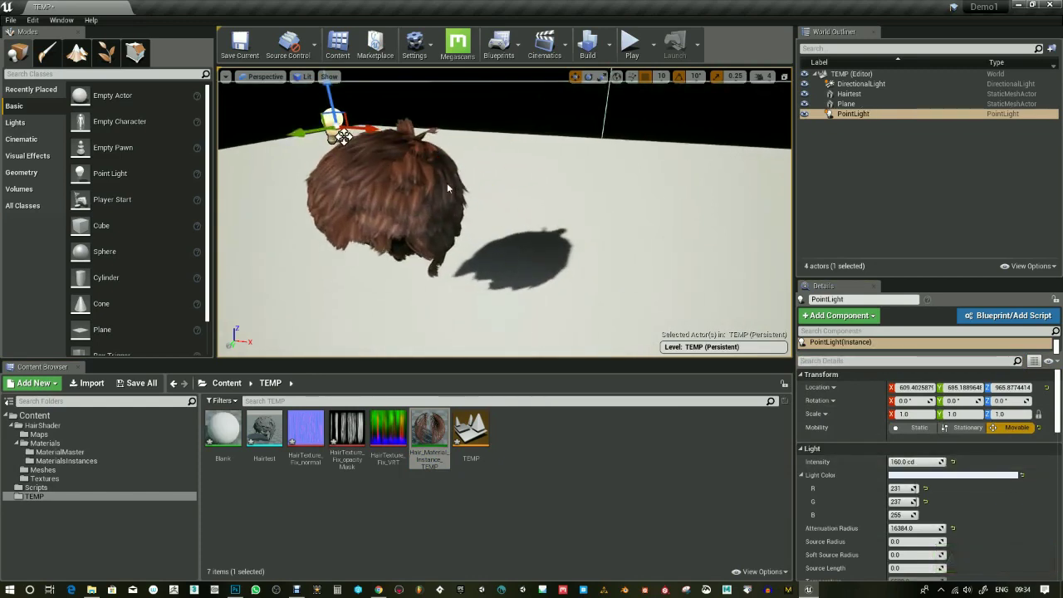
{"action": "right_click_drag", "start_coordinate": [448, 189], "coordinate": [516, 188]}
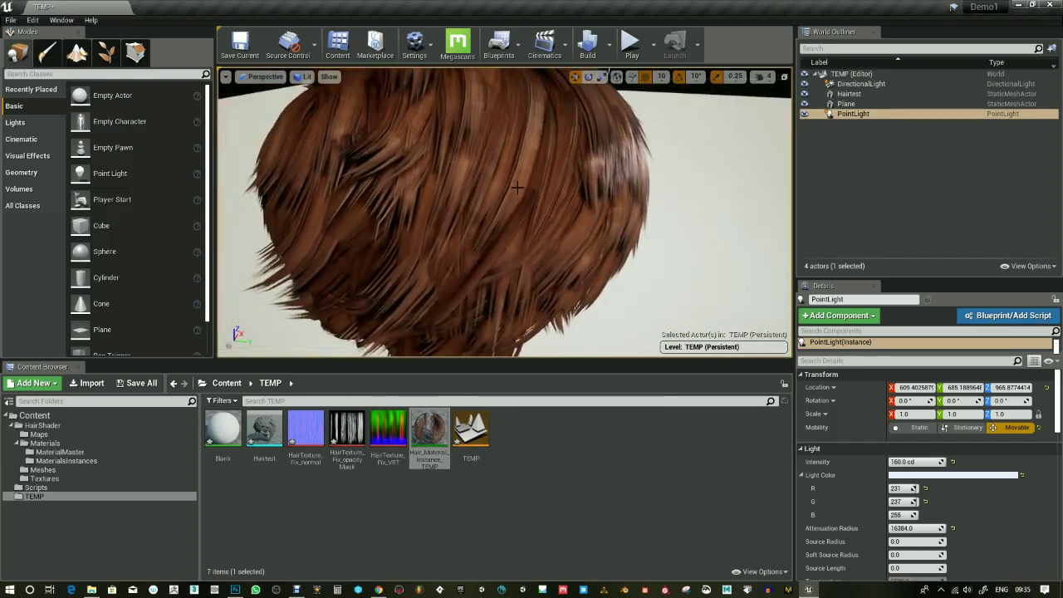
Step: Hide the DirectionalLight and raise the PointLight to about Z 1176
{"action": "left_click", "coordinate": [804, 83]}
{"action": "right_click_drag", "start_coordinate": [545, 173], "coordinate": [538, 218]}
{"action": "left_click_drag", "start_coordinate": [542, 150], "coordinate": [542, 124]}
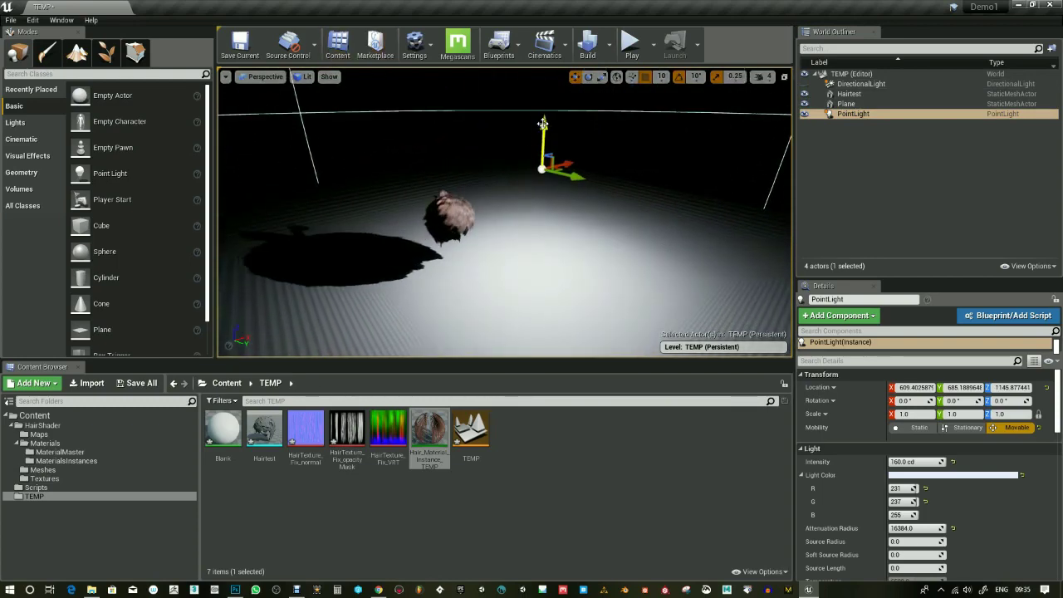
Step: Set the PointLight's attenuation radius to 2000, shift it to about X 829 and set its intensity to 80 cd
{"action": "left_click", "coordinate": [920, 528]}
{"action": "key", "text": "Return"}
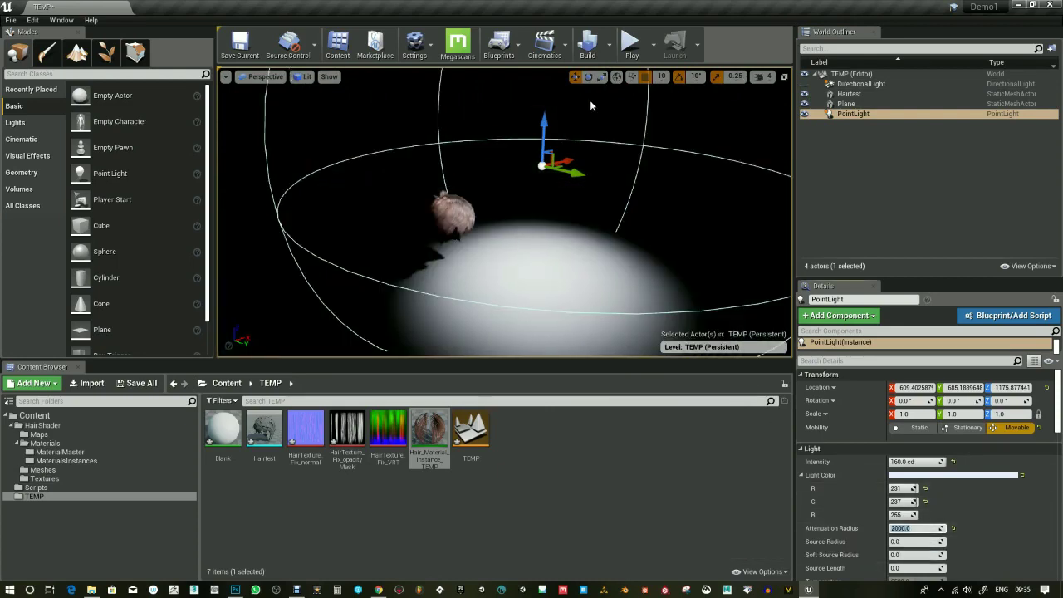
{"action": "left_click_drag", "start_coordinate": [567, 162], "coordinate": [586, 156]}
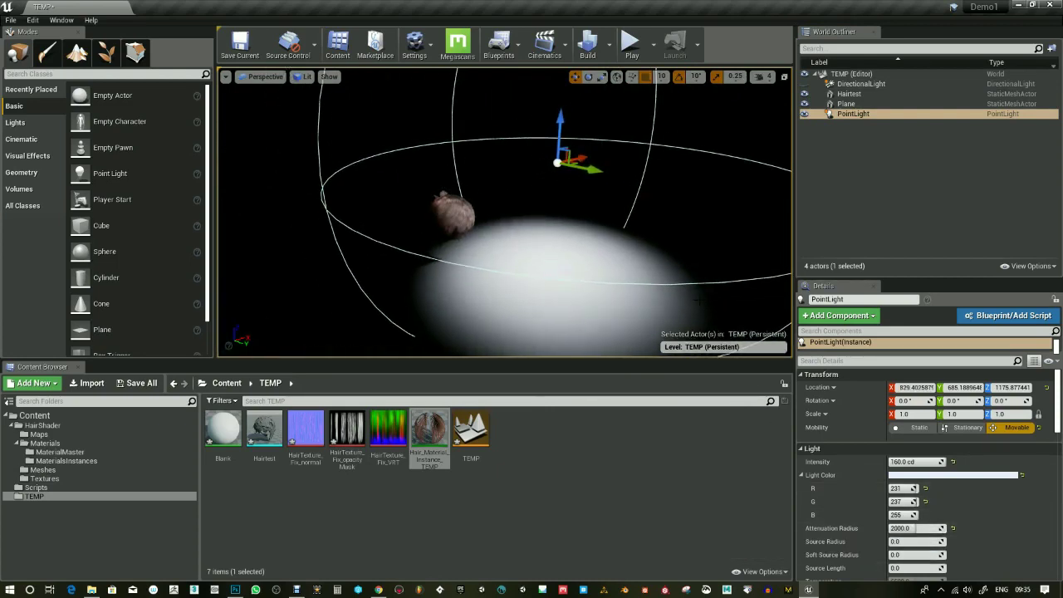
{"action": "type", "text": "80"}
{"action": "key", "text": "Return"}
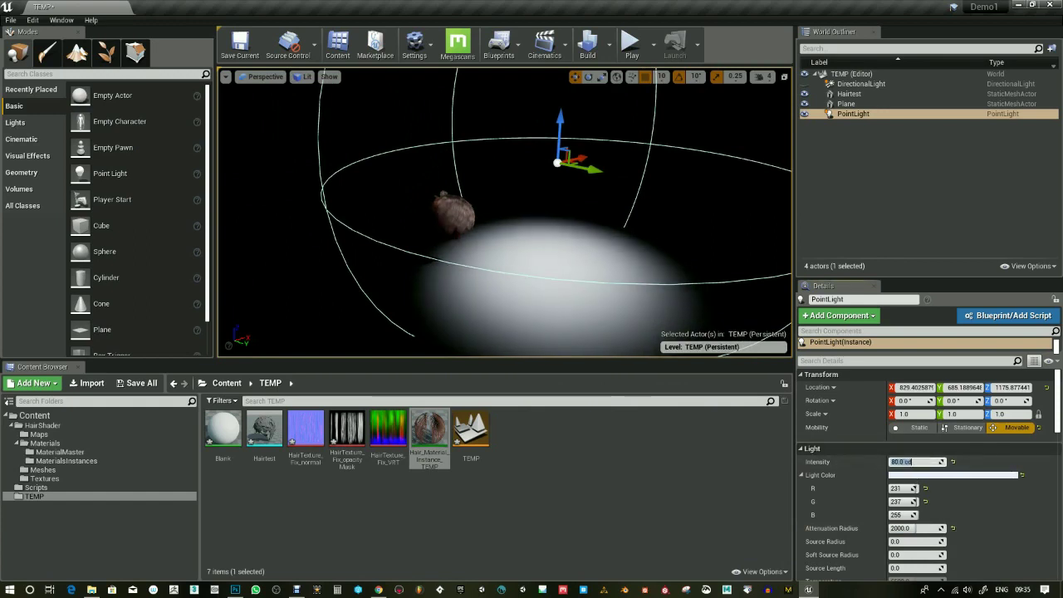
Step: Duplicate the PointLight to about X -1300, Z 1716 on the other side of the hair, and delete the original light
{"action": "left_click_drag", "start_coordinate": [582, 155], "coordinate": [321, 118], "text": "alt"}
{"action": "scroll", "coordinate": [461, 240], "scroll_direction": "up", "scroll_amount": 9}
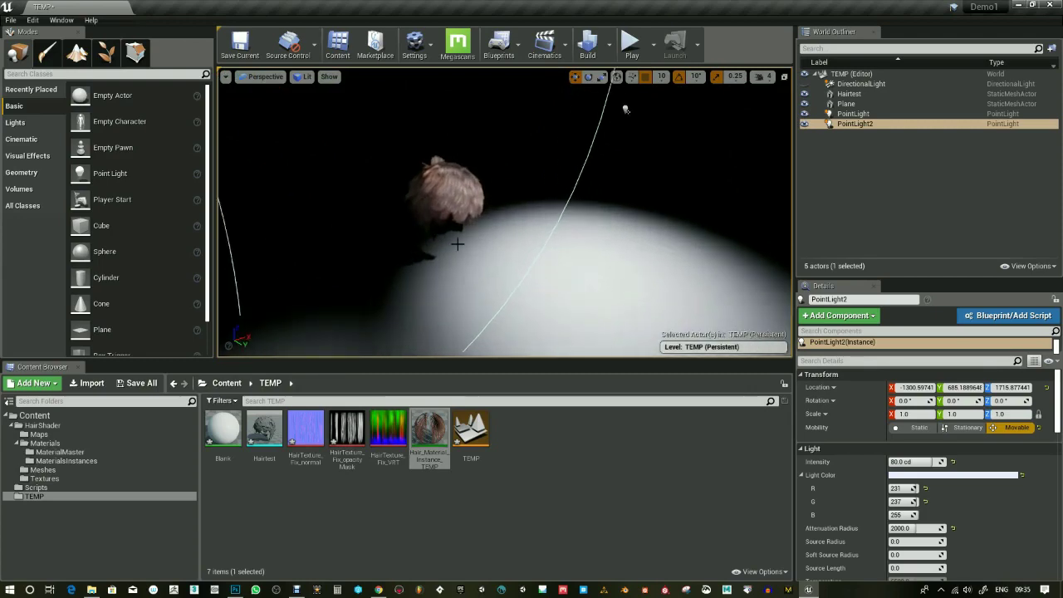
{"action": "right_click_drag", "start_coordinate": [461, 241], "coordinate": [377, 240]}
{"action": "key", "text": "s"}
{"action": "mouse_move", "coordinate": [617, 167]}
{"action": "right_mouse_down"}
{"action": "mouse_move", "coordinate": [582, 164]}
{"action": "mouse_move", "coordinate": [619, 154]}
{"action": "right_mouse_up"}
{"action": "left_click", "coordinate": [718, 112]}
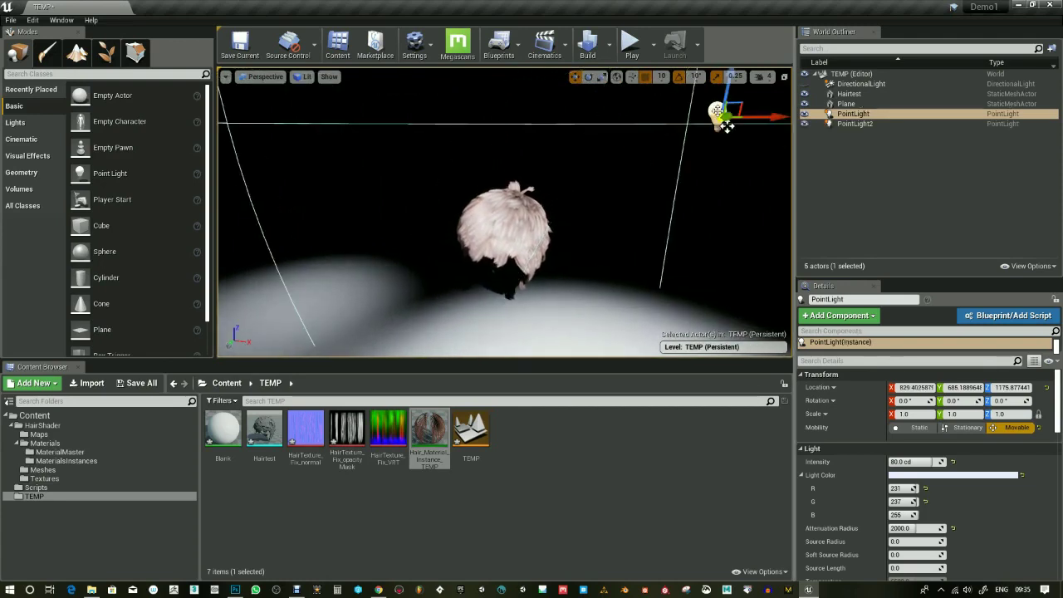
{"action": "key", "text": "Delete"}
{"action": "left_click_drag", "start_coordinate": [499, 224], "coordinate": [565, 199], "text": "alt"}
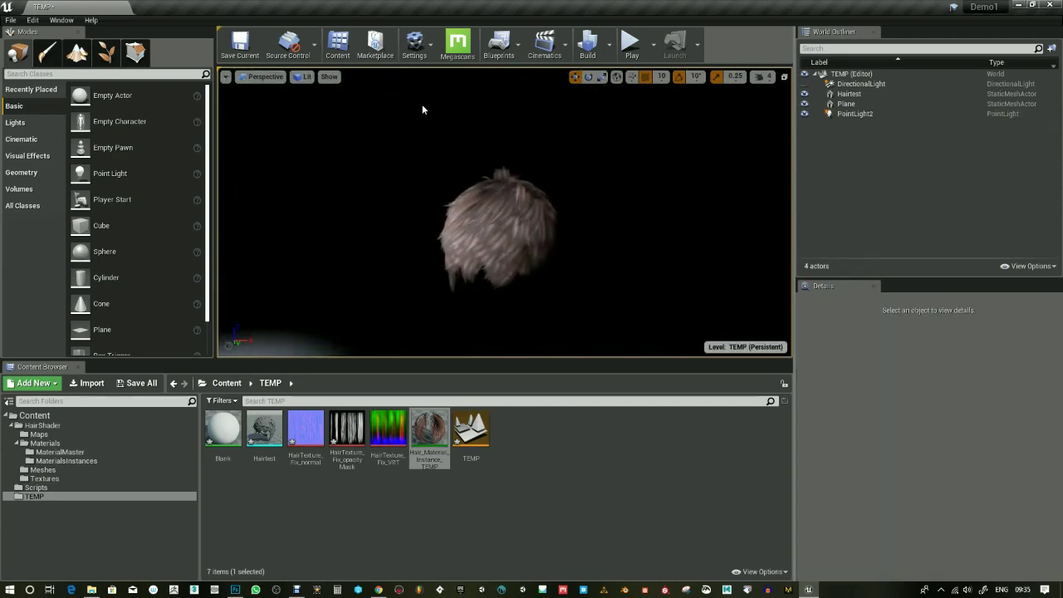
Step: Turn off the Game Settings exposure for the viewport and make the DirectionalLight visible again
{"action": "left_click", "coordinate": [305, 76]}
{"action": "left_click", "coordinate": [293, 284]}
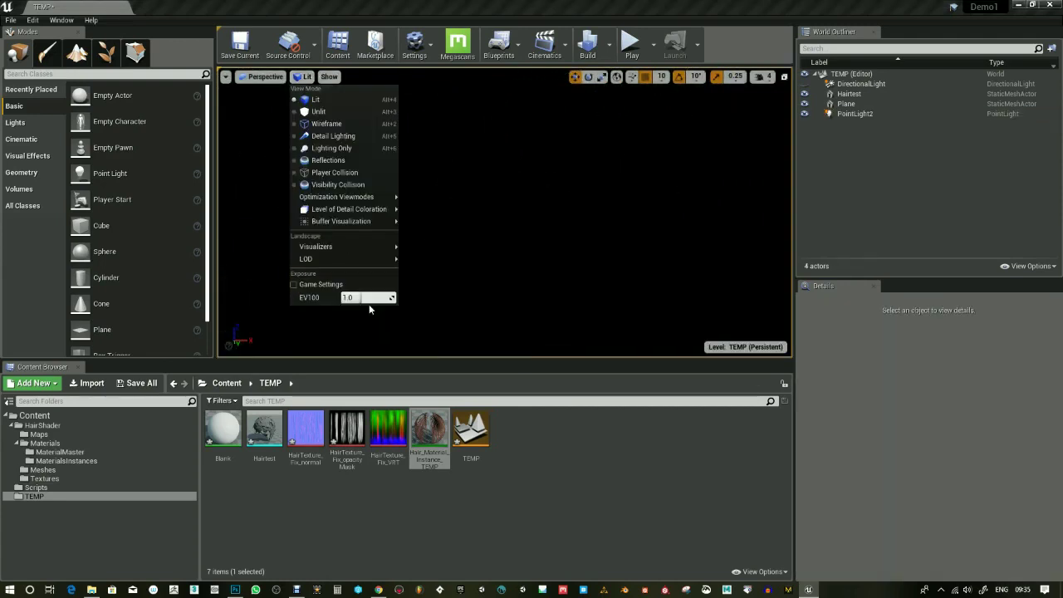
{"action": "left_click", "coordinate": [449, 215]}
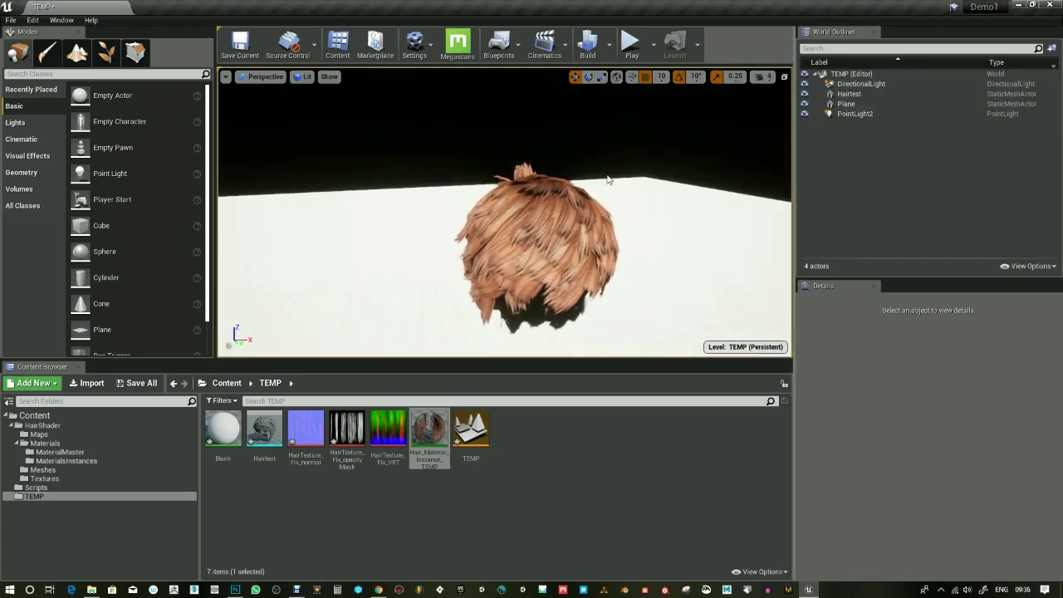
Step: Set the viewport's EV100 exposure to 0
{"action": "left_click", "coordinate": [305, 76]}
{"action": "left_click_drag", "start_coordinate": [357, 297], "coordinate": [355, 301]}
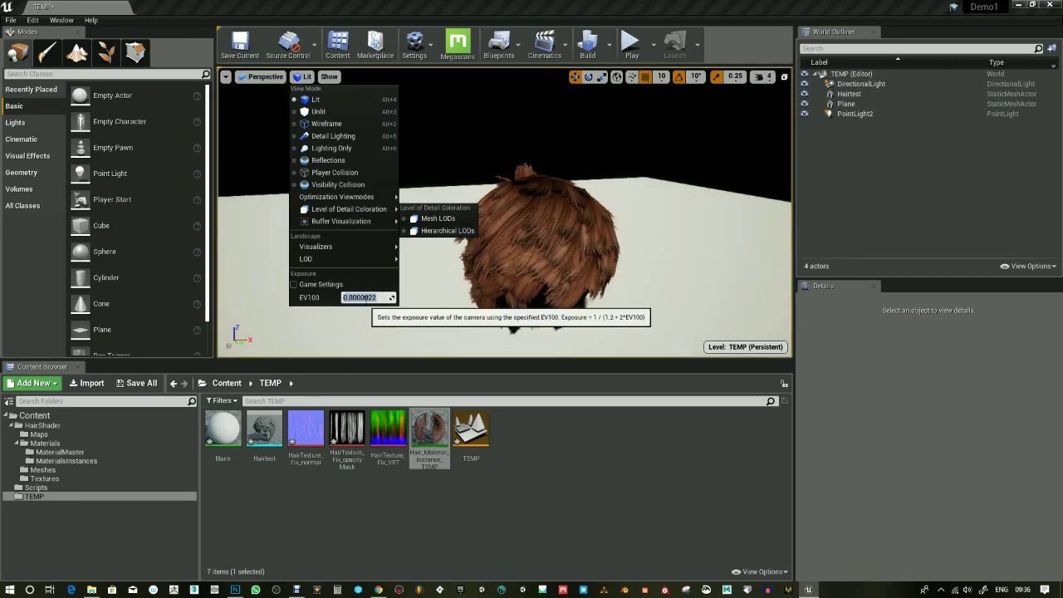
{"action": "type", "text": "0"}
{"action": "key", "text": "Return"}
Step: Move PointLight2 beside the hair, to about X 399, Y -325, Z 1026, and check the lighting on it
{"action": "left_click", "coordinate": [873, 85]}
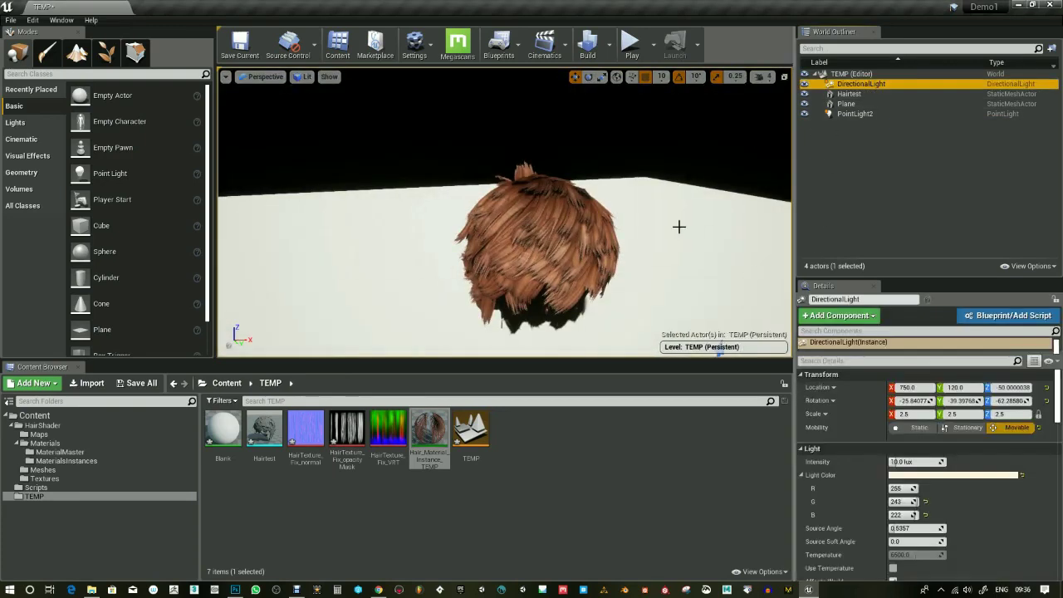
{"action": "left_click_drag", "start_coordinate": [678, 227], "coordinate": [652, 243], "text": "alt"}
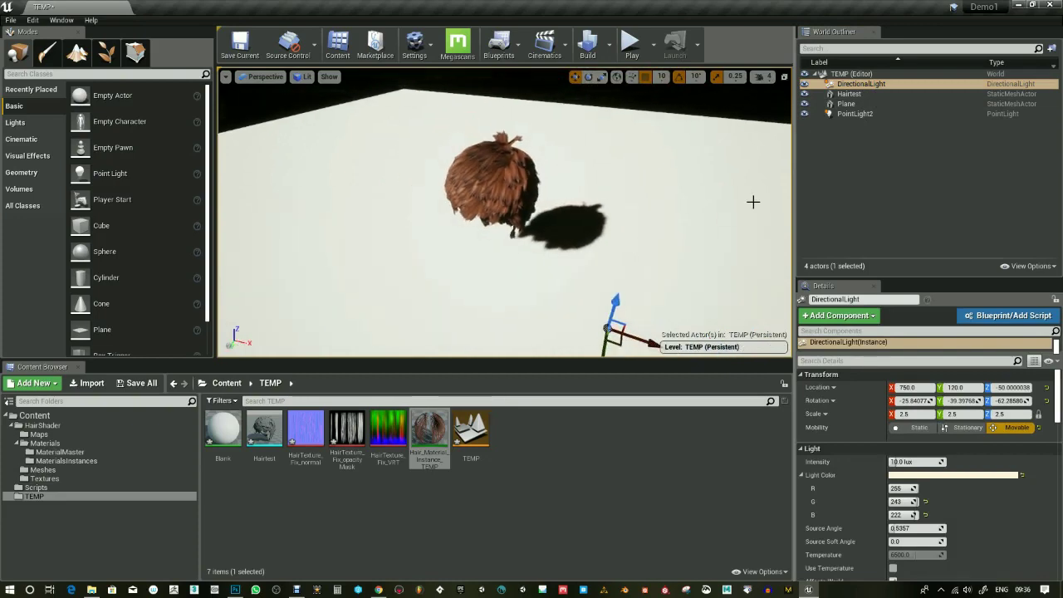
{"action": "left_click", "coordinate": [855, 114]}
{"action": "key", "text": "f"}
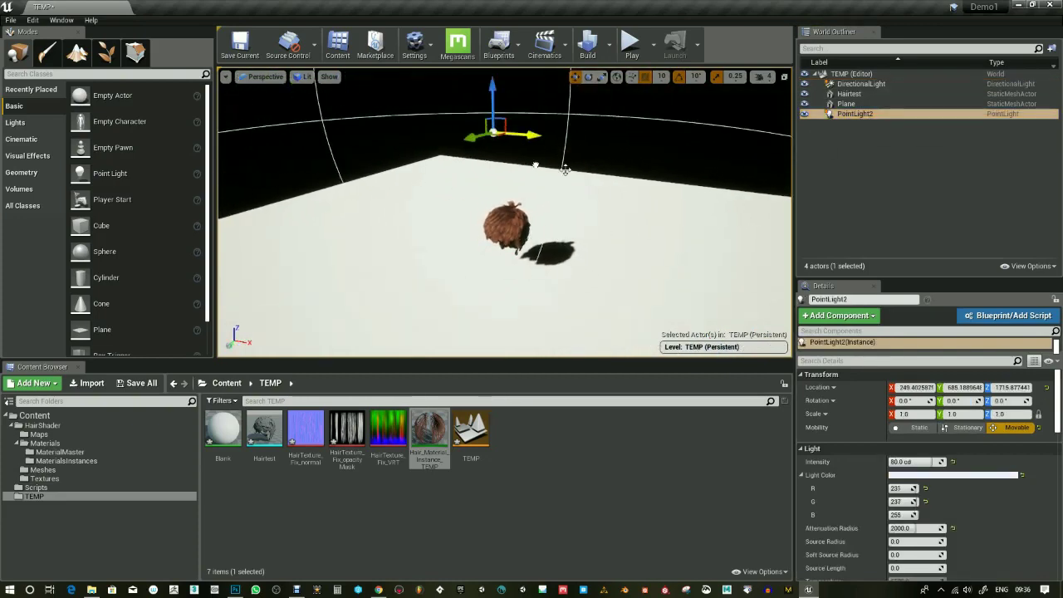
{"action": "left_click_drag", "start_coordinate": [612, 156], "coordinate": [609, 220]}
{"action": "left_click_drag", "start_coordinate": [623, 265], "coordinate": [699, 266], "text": "alt"}
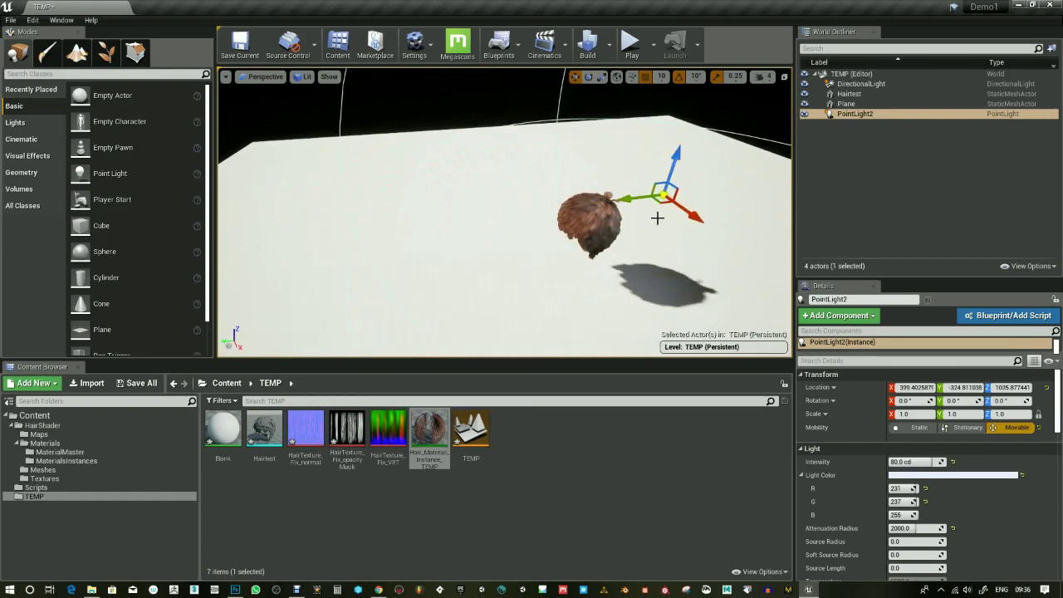
{"action": "right_click_drag", "start_coordinate": [657, 218], "coordinate": [678, 227]}
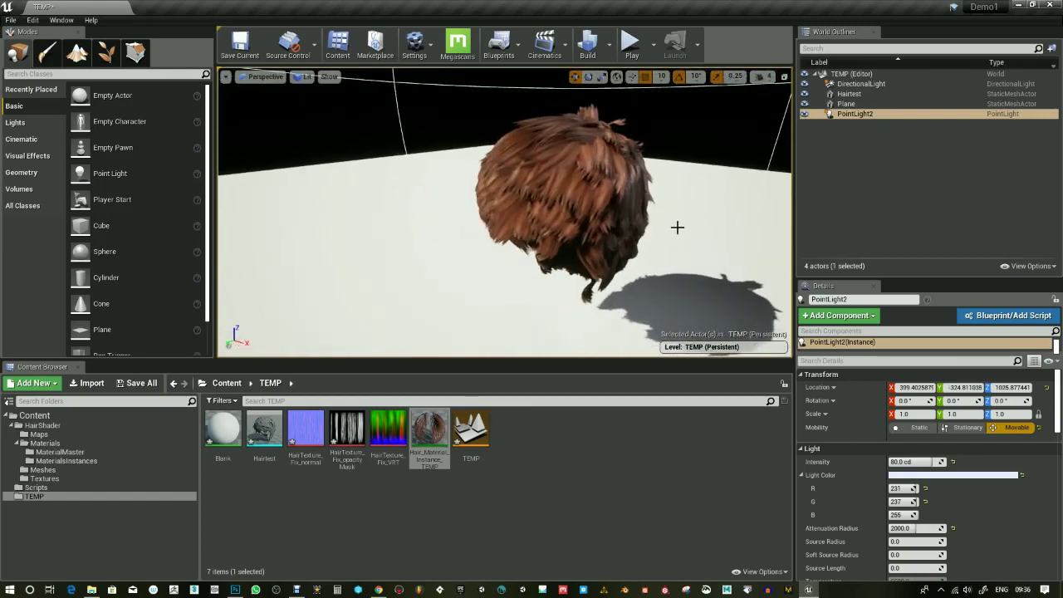
Step: Duplicate Hair_Material_Instance_TEMP as Temp2 and assign the copy to material Element 0 of the Hairtest mesh
{"action": "left_click", "coordinate": [639, 226]}
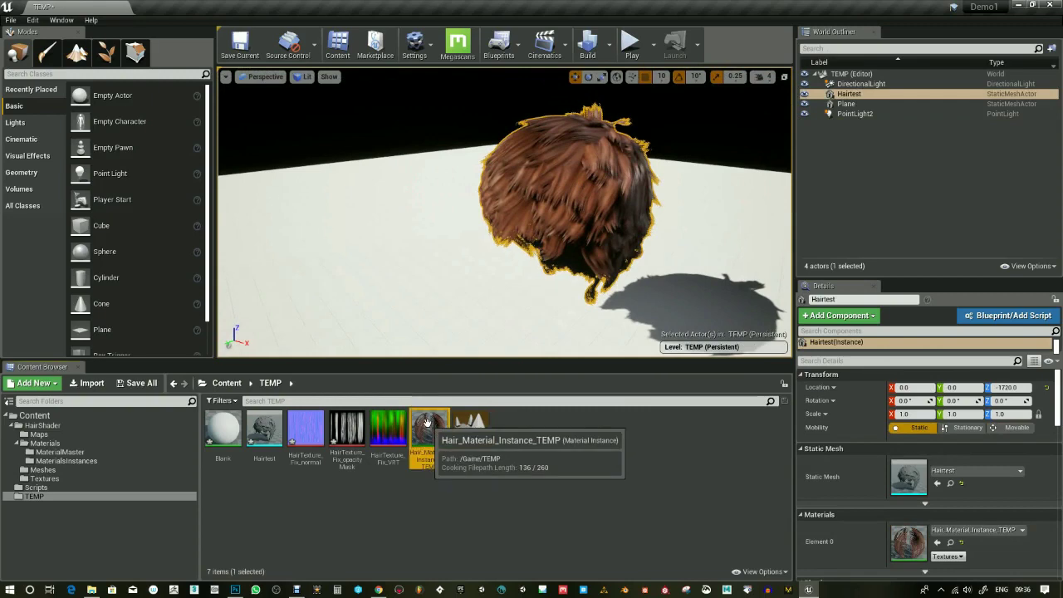
{"action": "right_click", "coordinate": [427, 423]}
{"action": "left_click", "coordinate": [473, 290]}
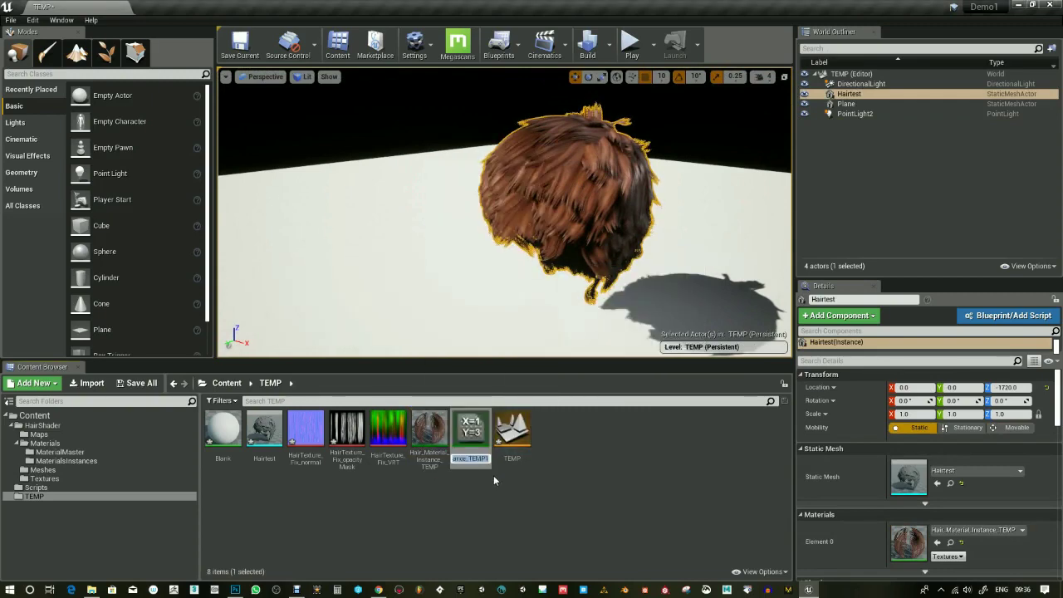
{"action": "type", "text": "Temp2"}
{"action": "key", "text": "Return"}
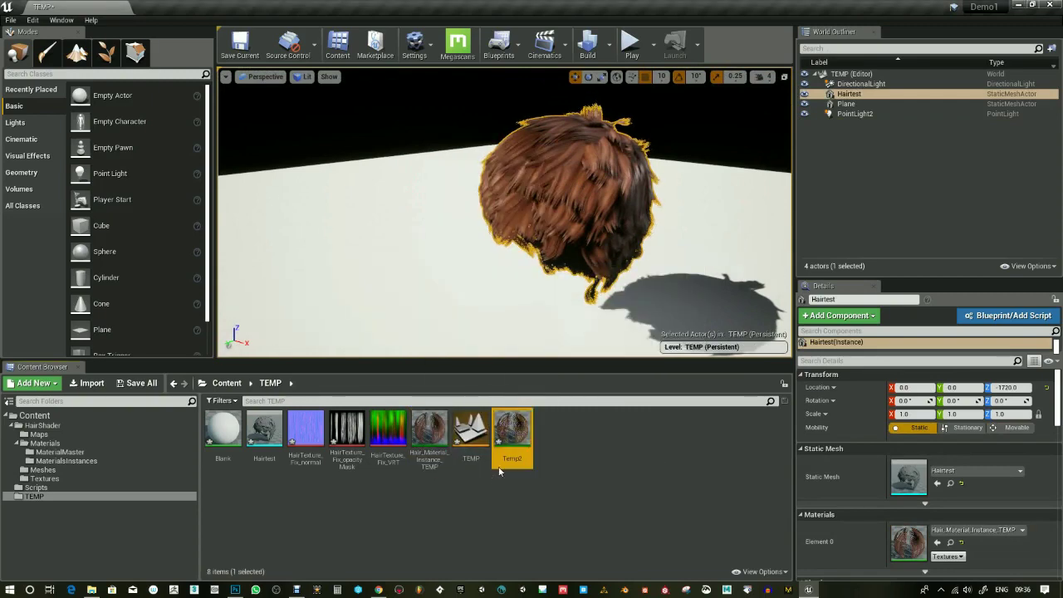
{"action": "left_click_drag", "start_coordinate": [508, 427], "coordinate": [912, 543]}
Step: Open the Temp2 material instance beside the viewport and change BaseColor1 to blue
{"action": "double_click", "coordinate": [525, 443]}
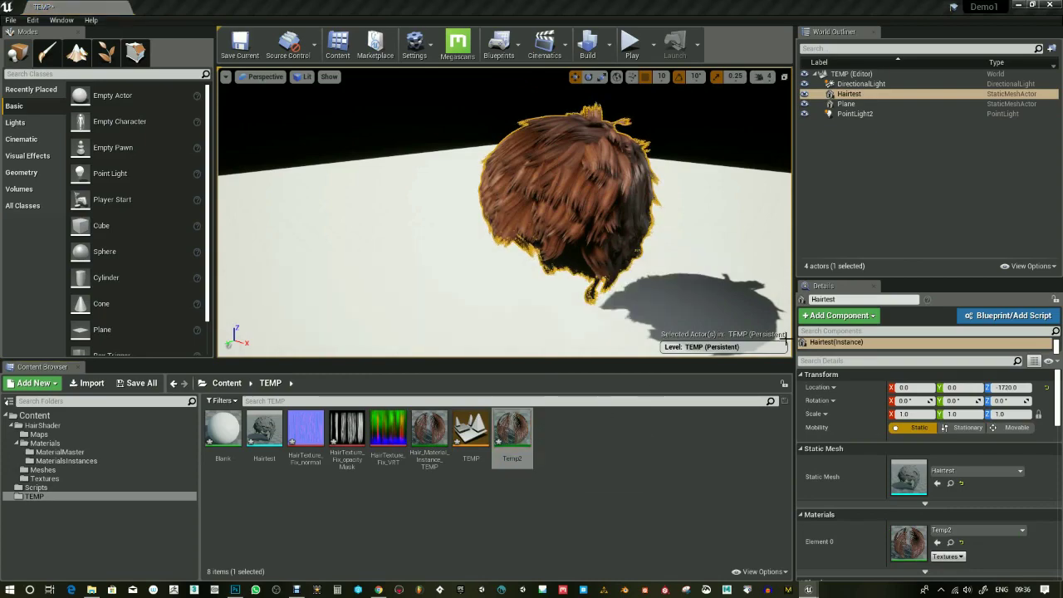
{"action": "left_click_drag", "start_coordinate": [1062, 90], "coordinate": [179, 41]}
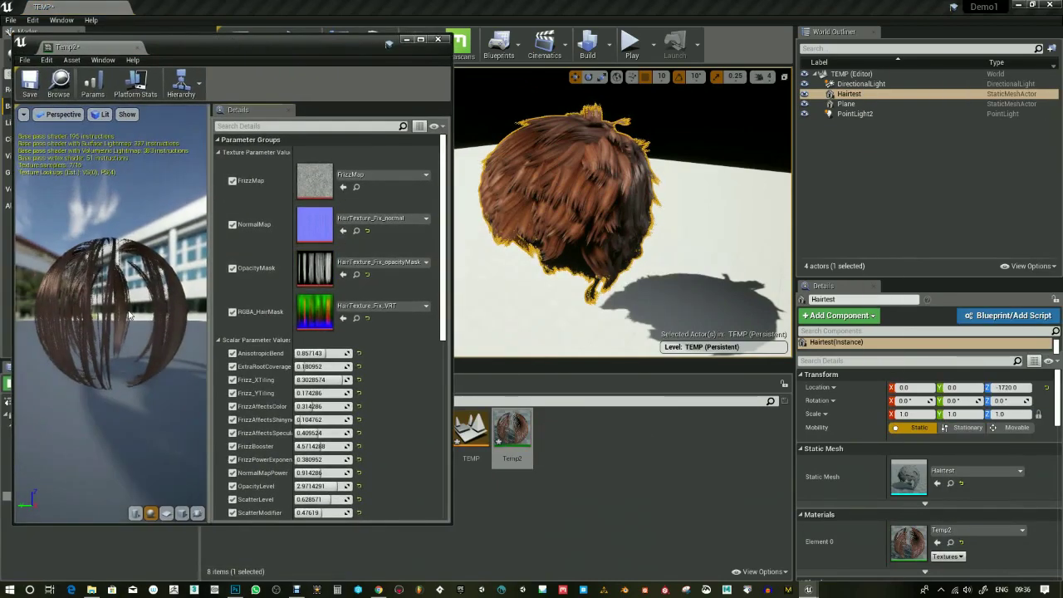
{"action": "scroll", "coordinate": [363, 402], "scroll_direction": "down", "scroll_amount": 4}
{"action": "left_click", "coordinate": [371, 404]}
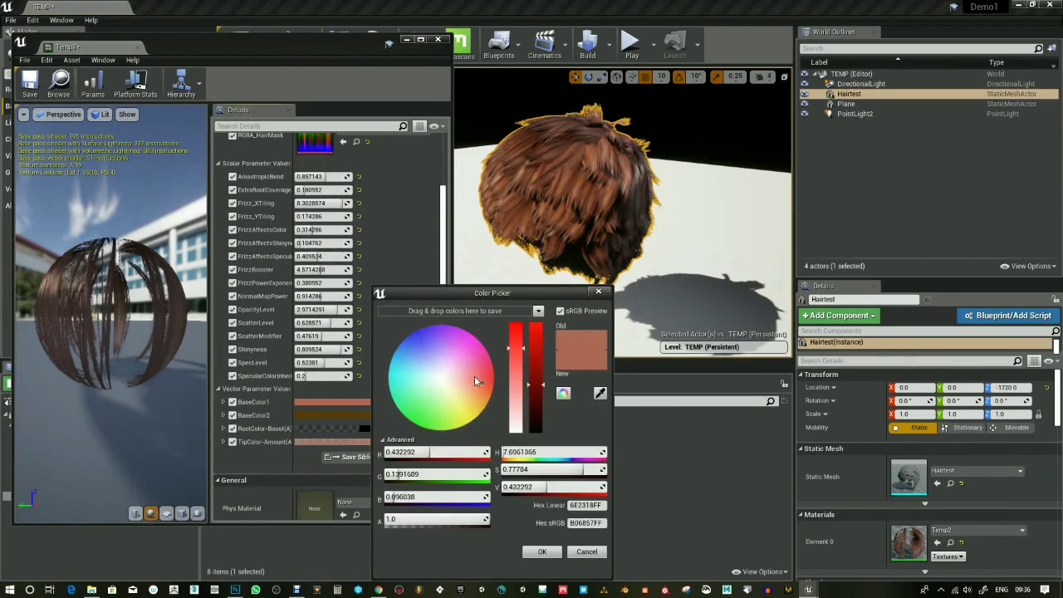
{"action": "left_click", "coordinate": [407, 340]}
{"action": "left_click", "coordinate": [542, 552]}
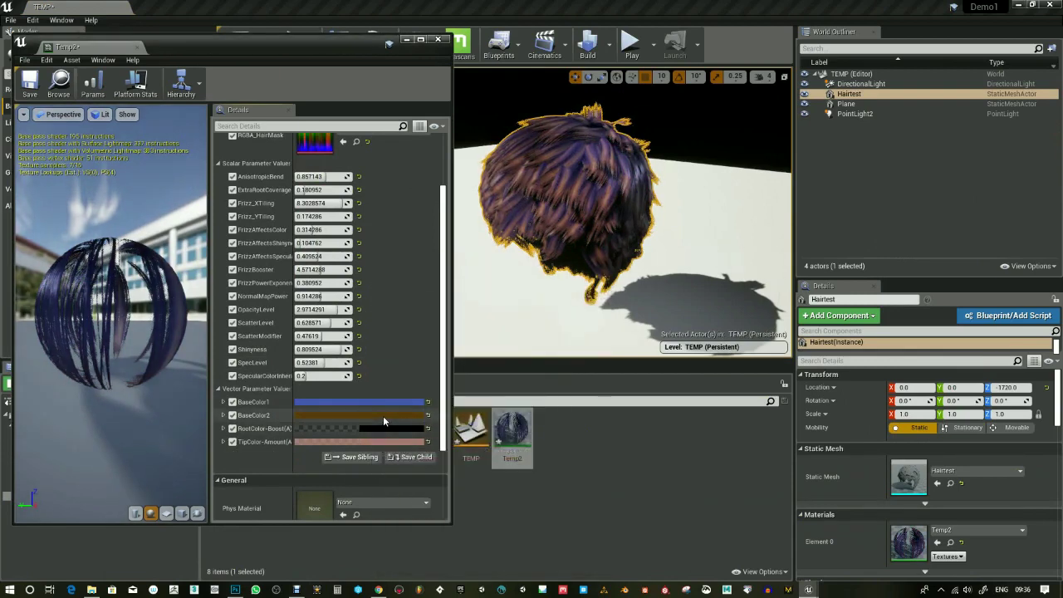
Step: Change BaseColor2 of Temp2 to a blue matching BaseColor1
{"action": "left_click", "coordinate": [383, 415]}
{"action": "left_click", "coordinate": [446, 351]}
{"action": "left_click", "coordinate": [546, 354]}
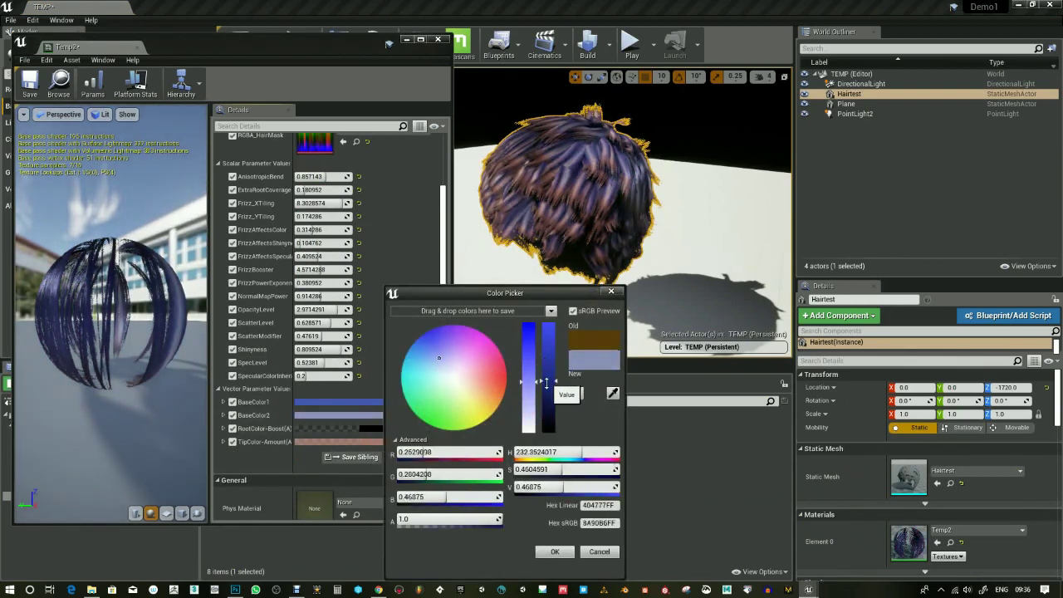
{"action": "left_click", "coordinate": [555, 550]}
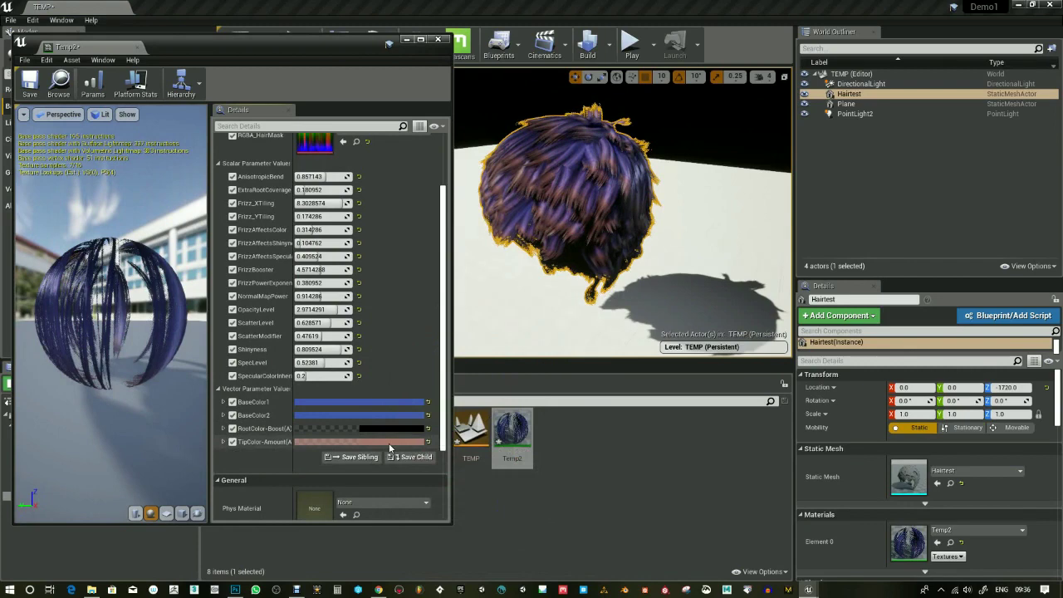
Step: Change the TipColor-Amount color of Temp2 to a fully saturated green, hex sRGB 00E657BB
{"action": "left_click", "coordinate": [390, 442]}
{"action": "left_click", "coordinate": [433, 409]}
{"action": "left_click", "coordinate": [555, 381]}
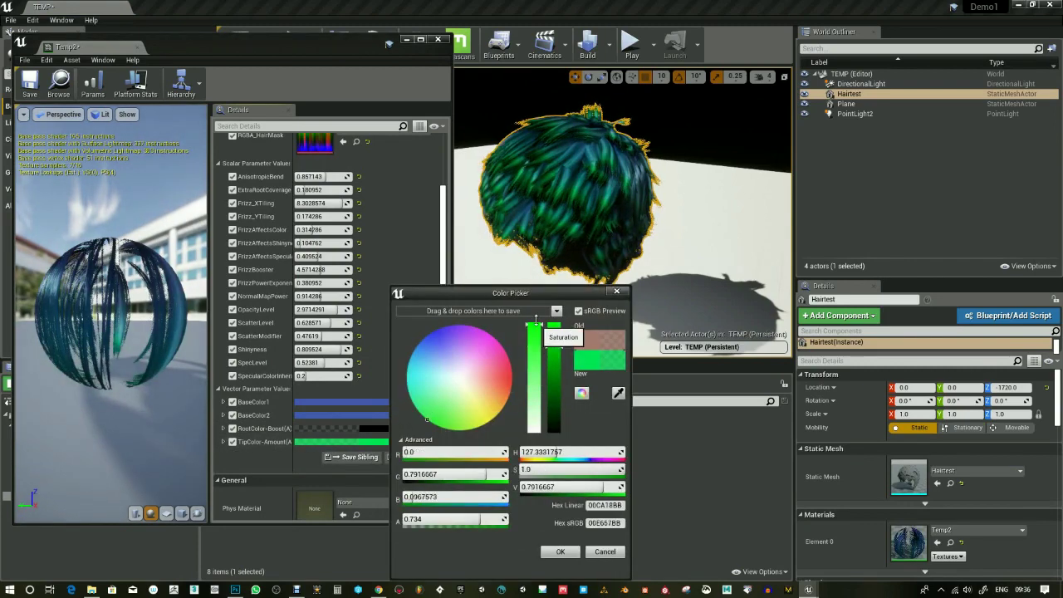